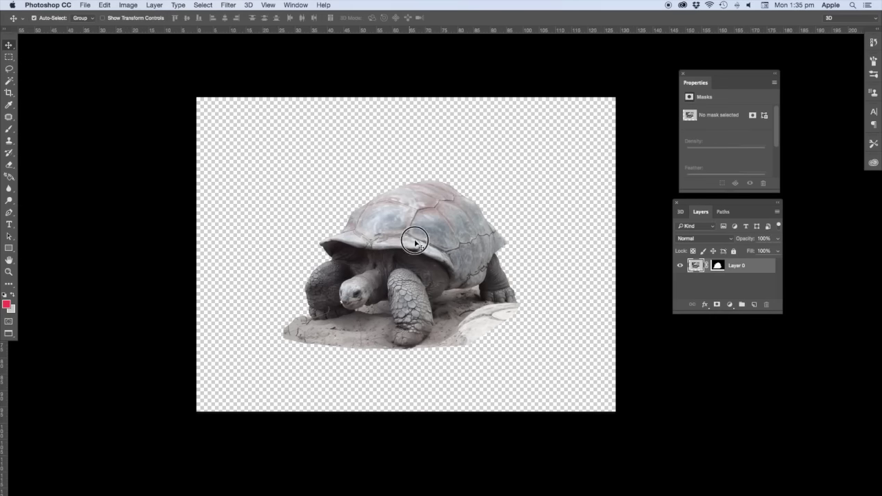
# - Zoom in on the front foot and set the Clone Stamp to 84% opacity with a smaller brush
pyautogui.moveTo(422, 247); pyautogui.dragTo(560, 243)
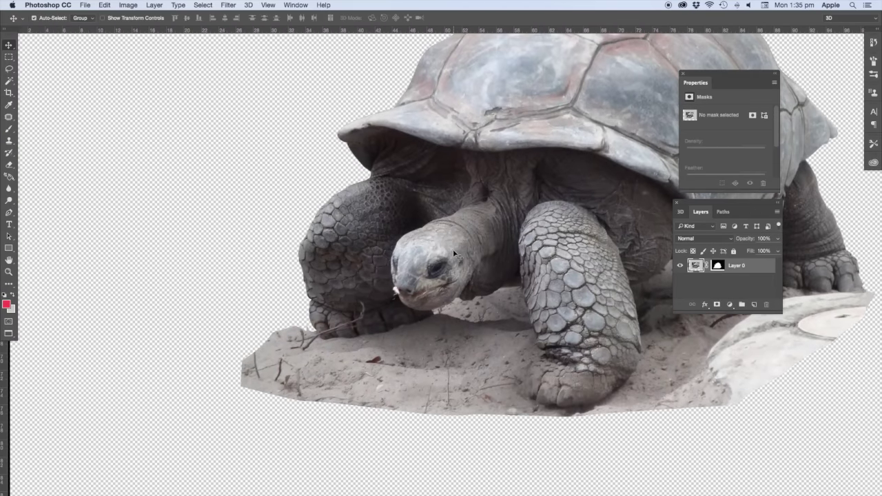
pyautogui.scroll(5, 404, 311)
pyautogui.hscroll(-5, 405, 312)
pyautogui.scroll(-3, 413, 303)
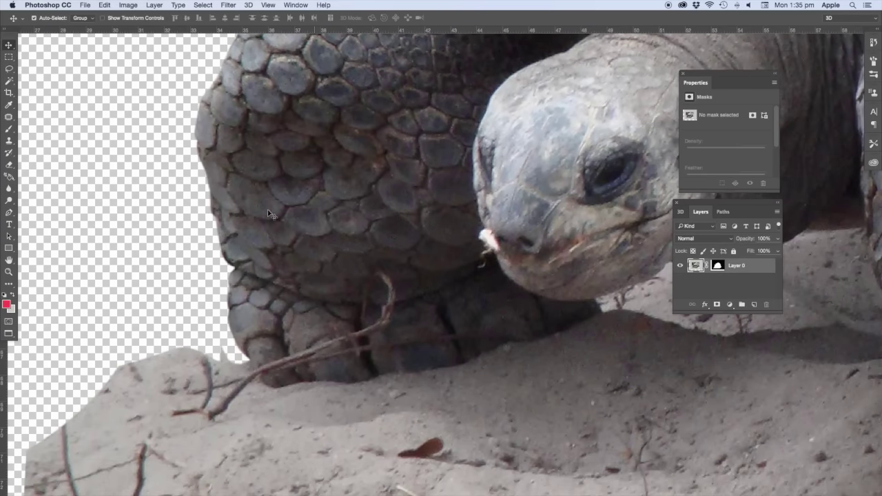
pyautogui.click(9, 142)
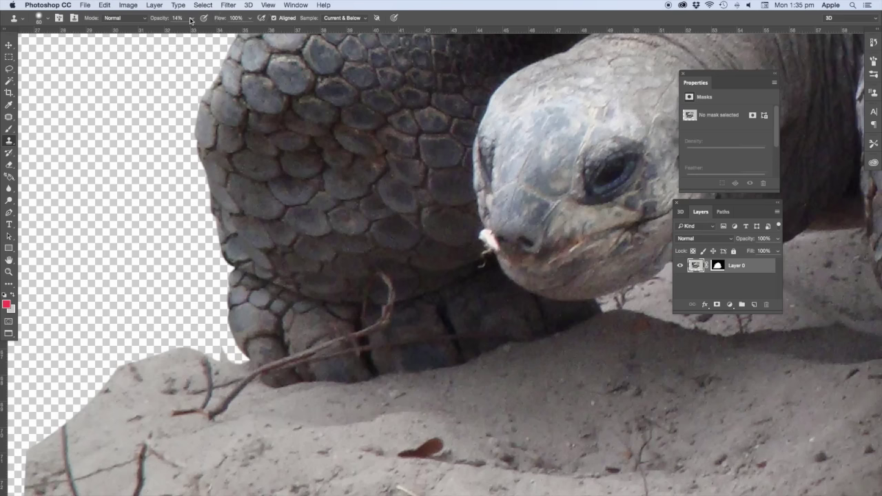
pyautogui.click(191, 20)
pyautogui.moveTo(188, 29); pyautogui.dragTo(221, 28)
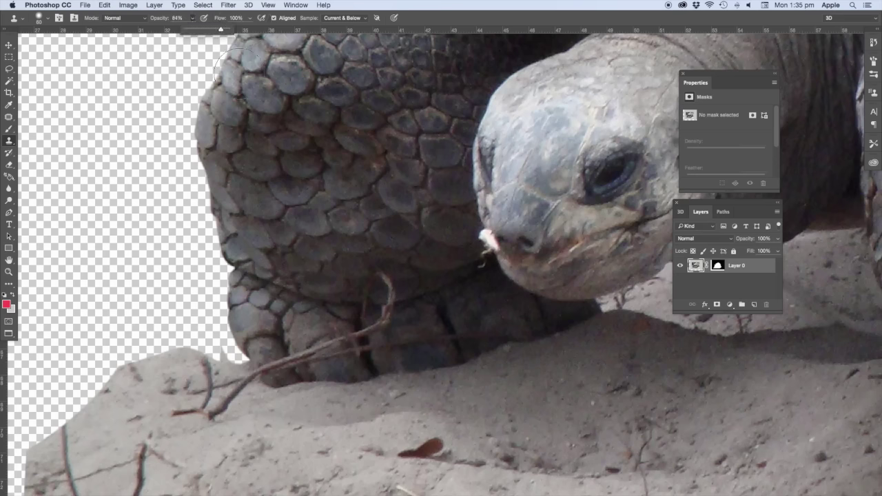
pyautogui.press('[')
pyautogui.press('[')
pyautogui.press('[')
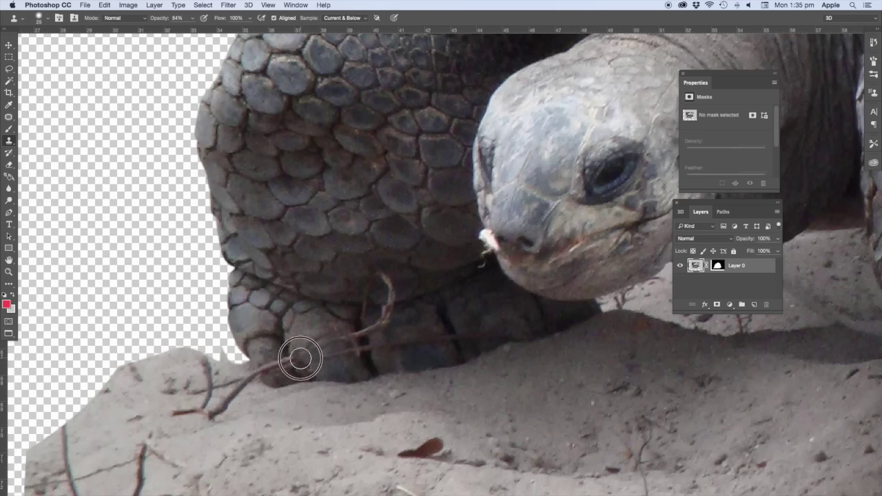
# - Clone clean skin and sand over the twig on the foot, dropping to 53% opacity
pyautogui.click(290, 363)
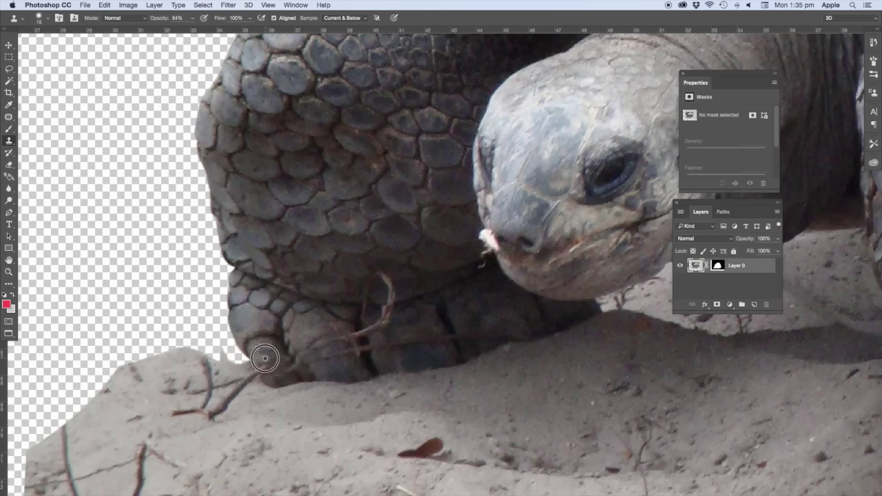
pyautogui.click(269, 372)
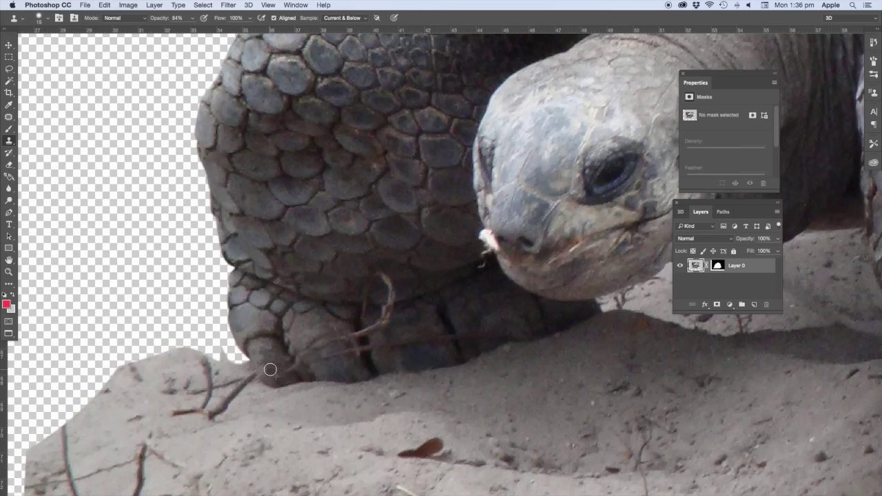
pyautogui.click(194, 20)
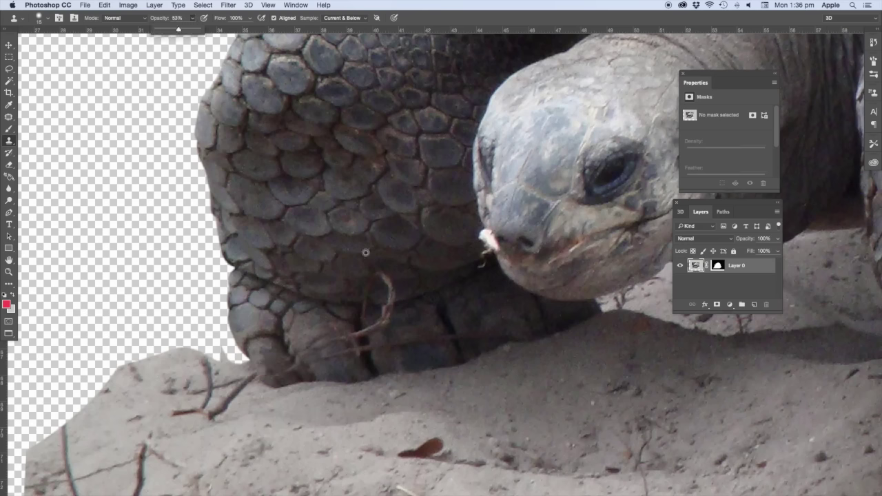
pyautogui.click(352, 282)
pyautogui.moveTo(378, 269)
pyautogui.mouseDown()
pyautogui.moveTo(397, 285)
pyautogui.moveTo(386, 282)
pyautogui.moveTo(388, 298)
pyautogui.moveTo(358, 335)
pyautogui.mouseUp()
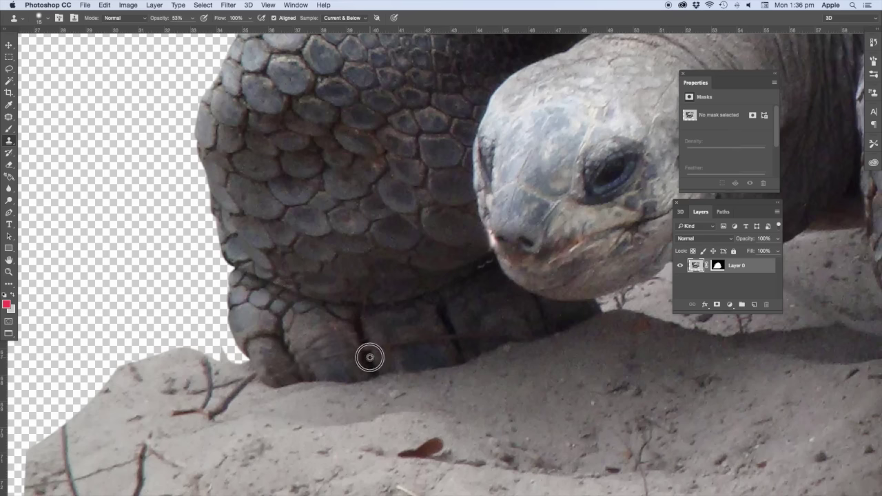
pyautogui.keyDown('alt'); pyautogui.click(366, 355); pyautogui.keyUp('alt')
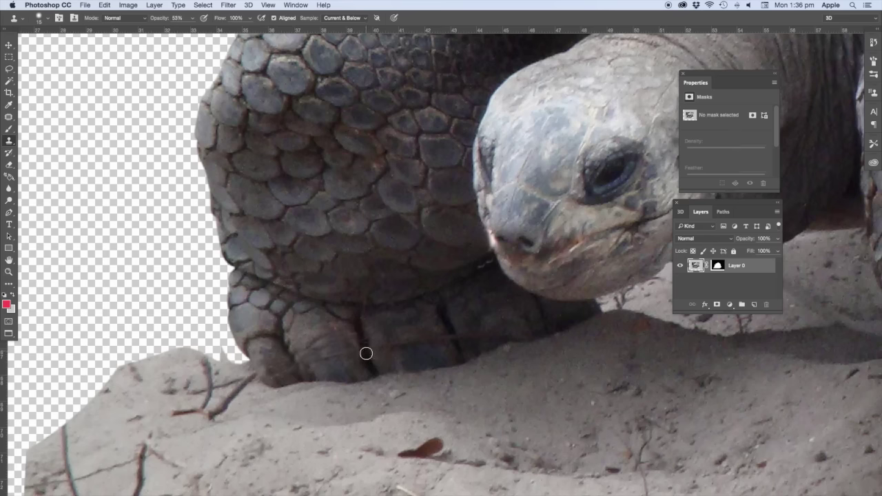
pyautogui.moveTo(364, 347); pyautogui.dragTo(419, 343)
pyautogui.moveTo(566, 272); pyautogui.dragTo(449, 306)
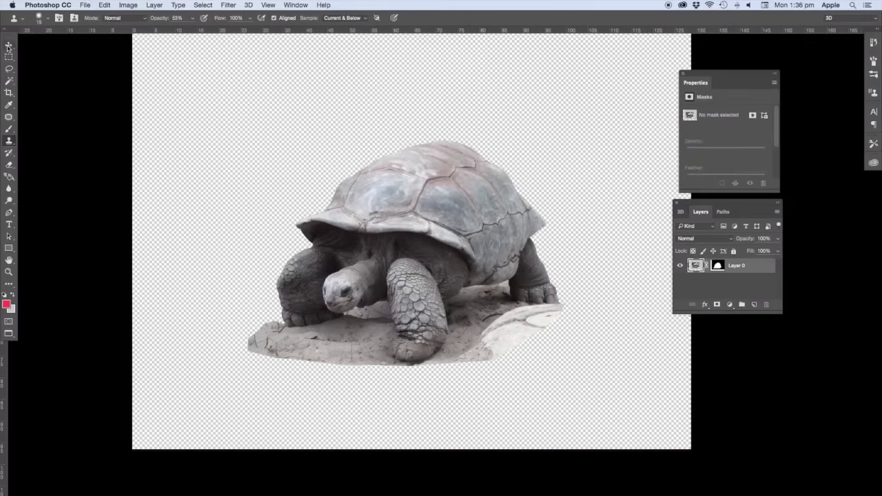
# - Drag the desert photo into the tortoise document and send it behind the tortoise layer
pyautogui.click(8, 45)
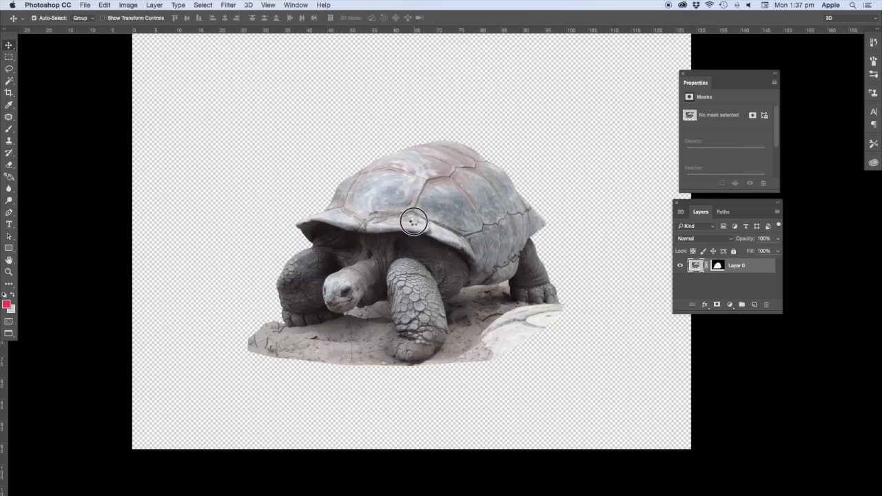
pyautogui.moveTo(413, 222); pyautogui.dragTo(391, 194)
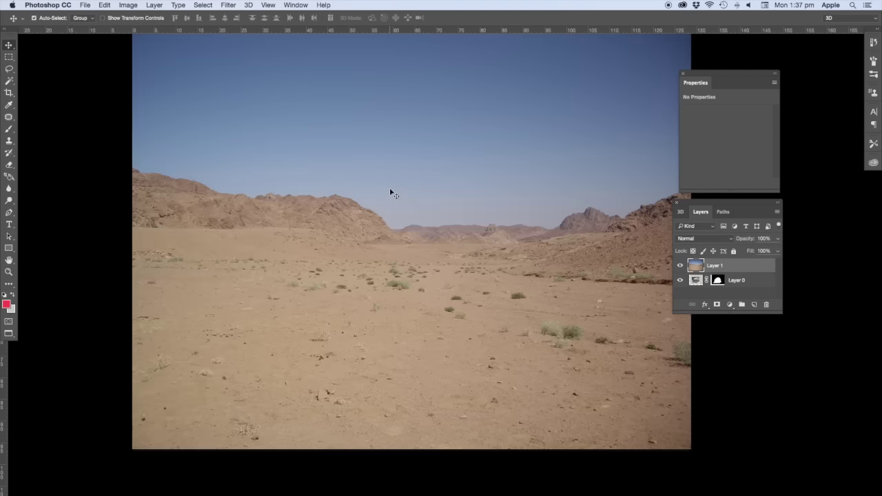
pyautogui.hotkey('ctrl', '[')
pyautogui.hotkey('ctrl', '-')
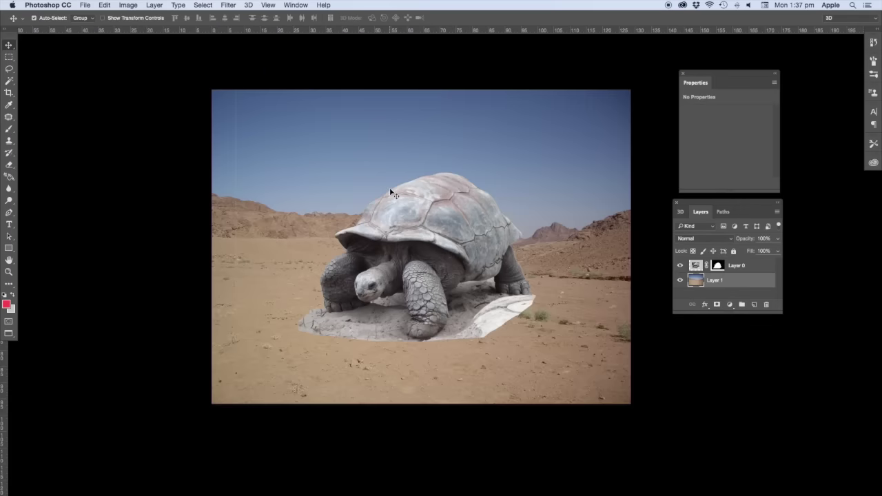
pyautogui.moveTo(345, 221); pyautogui.dragTo(334, 226)
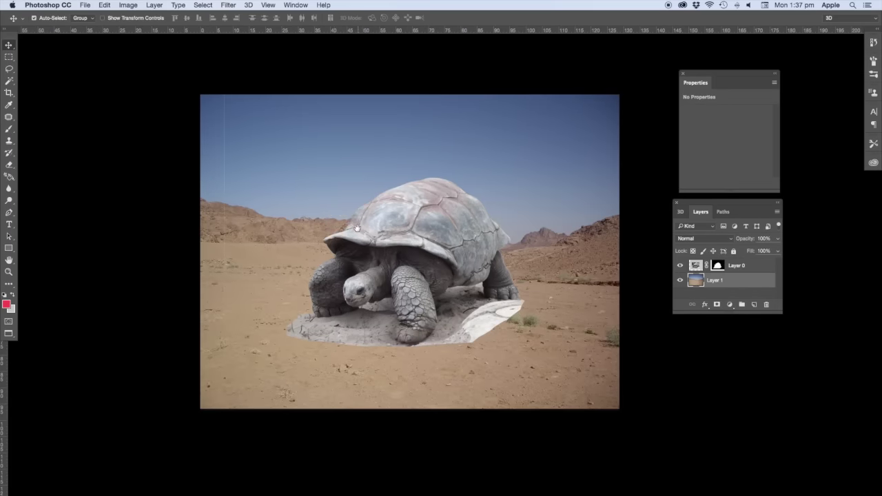
pyautogui.hotkey('ctrl', '-')
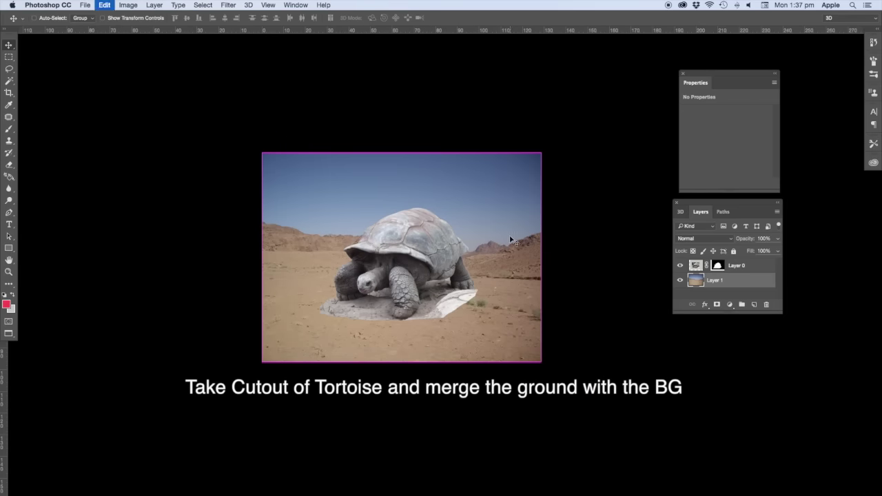
# - Stretch the desert layer wider to about 116.66% to cover the canvas
pyautogui.hotkey('ctrl', 't')
pyautogui.moveTo(541, 257); pyautogui.dragTo(621, 257)
pyautogui.press('Return')
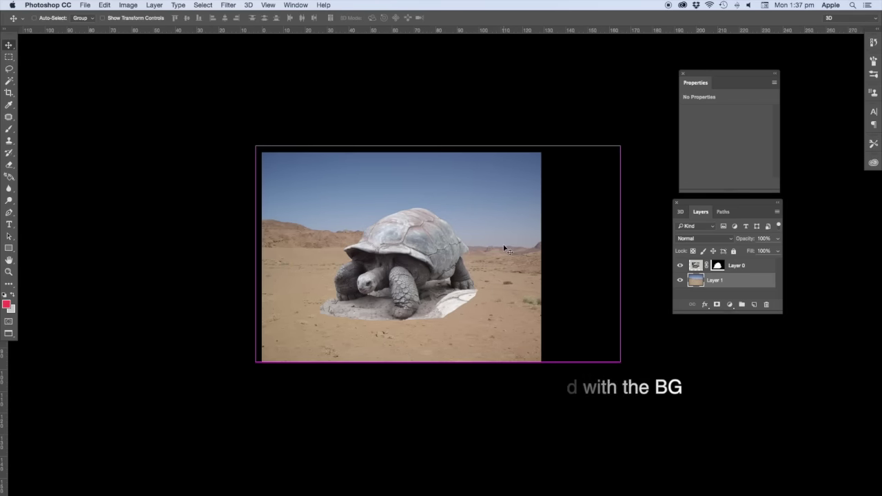
pyautogui.hotkey('ctrl', '+')
pyautogui.hotkey('ctrl', '+')
pyautogui.click(356, 377)
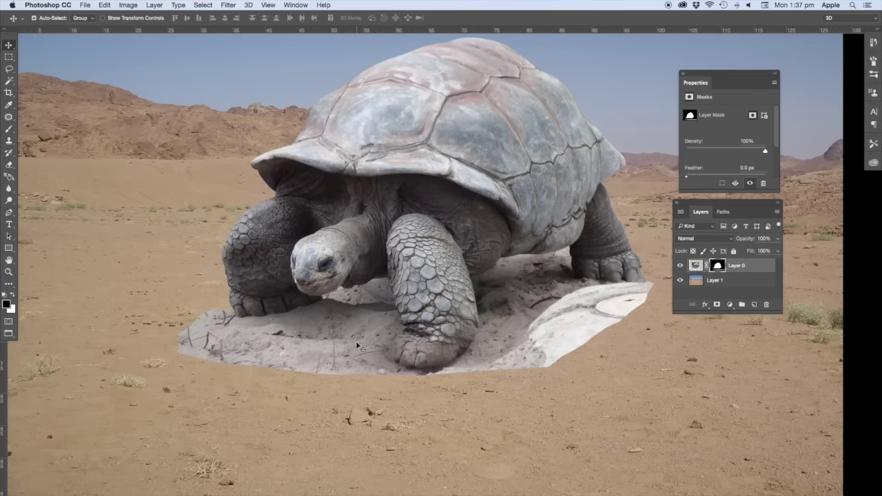
# - Paint the pale sand near the front foot out of Layer 0's mask with a black 48% brush
pyautogui.press('b')
pyautogui.scroll(-2, 310, 356)
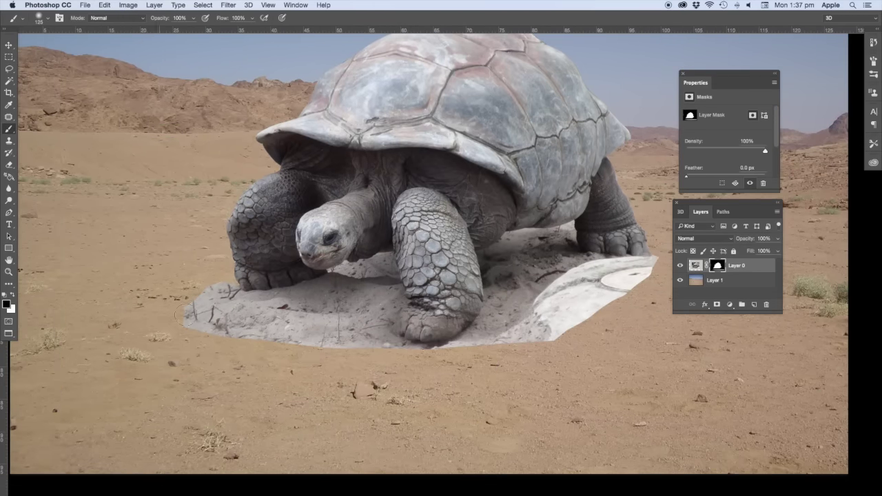
pyautogui.scroll(-1, 290, 338)
pyautogui.click(194, 20)
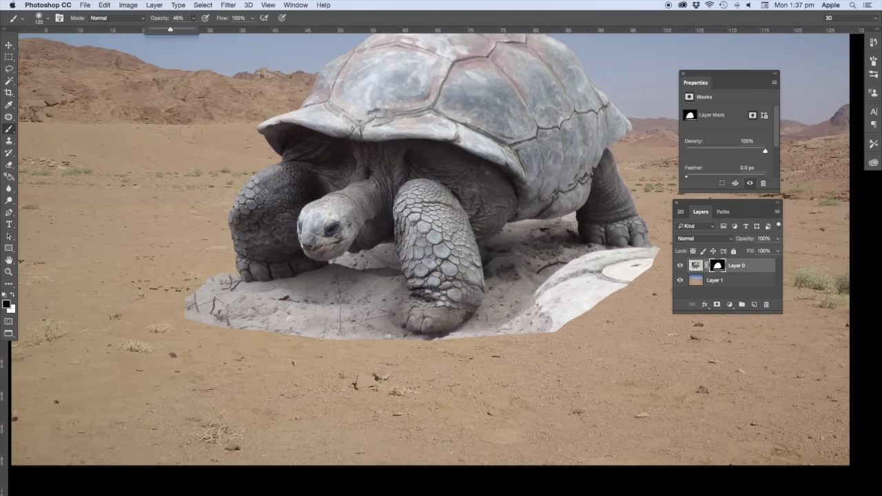
pyautogui.press(']')
pyautogui.press(']')
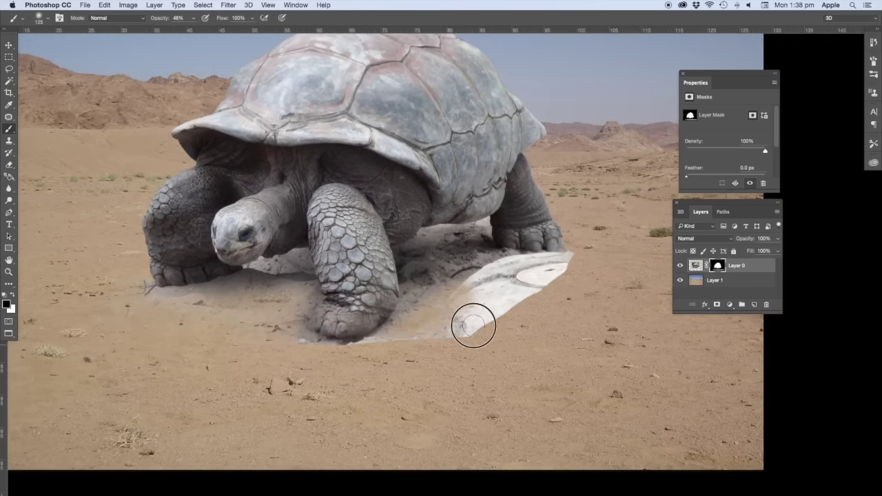
pyautogui.moveTo(434, 306); pyautogui.dragTo(472, 324)
pyautogui.hotkey('ctrl', '+')
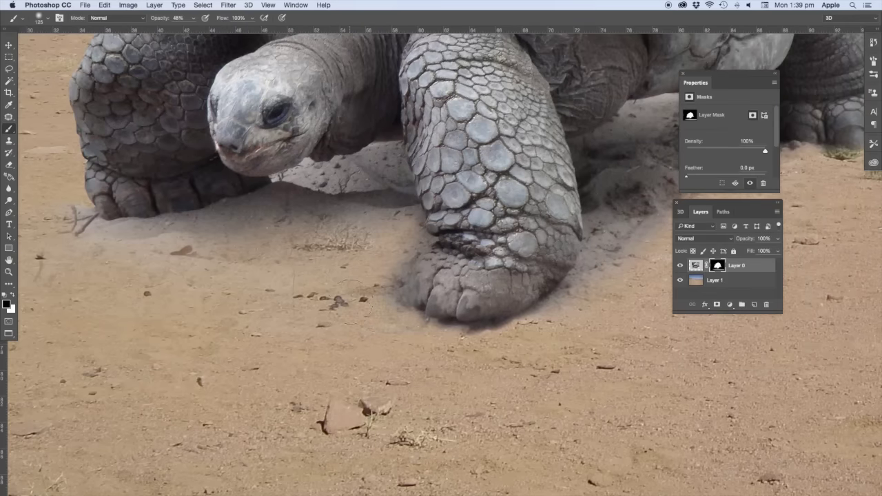
# - Select the area around the front foot with a Pen path and blend away the sand there
pyautogui.press('p')
pyautogui.moveTo(411, 318); pyautogui.dragTo(404, 331)
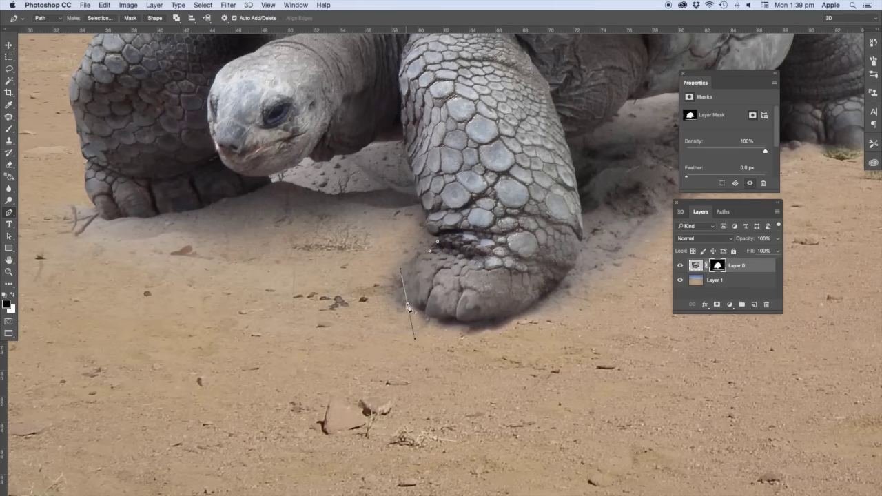
pyautogui.click(441, 237)
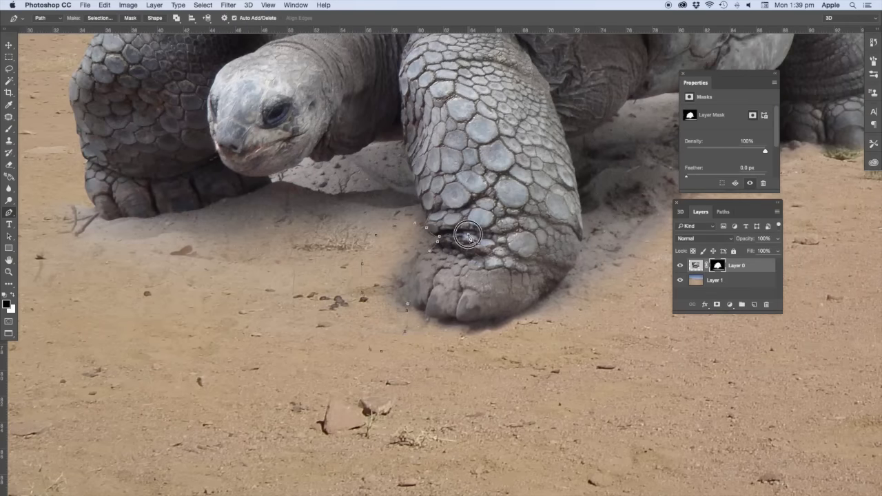
pyautogui.rightClick(494, 246)
pyautogui.click(521, 289)
pyautogui.press('Return')
pyautogui.press('b')
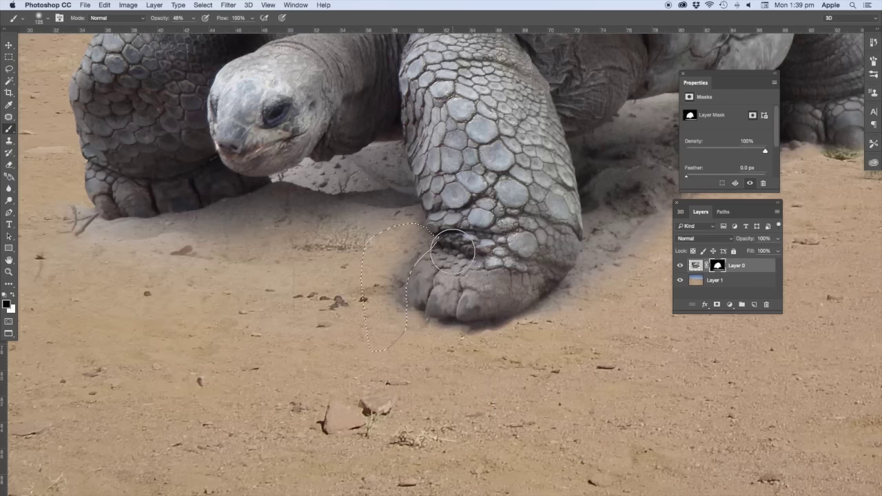
pyautogui.moveTo(425, 254); pyautogui.dragTo(403, 303)
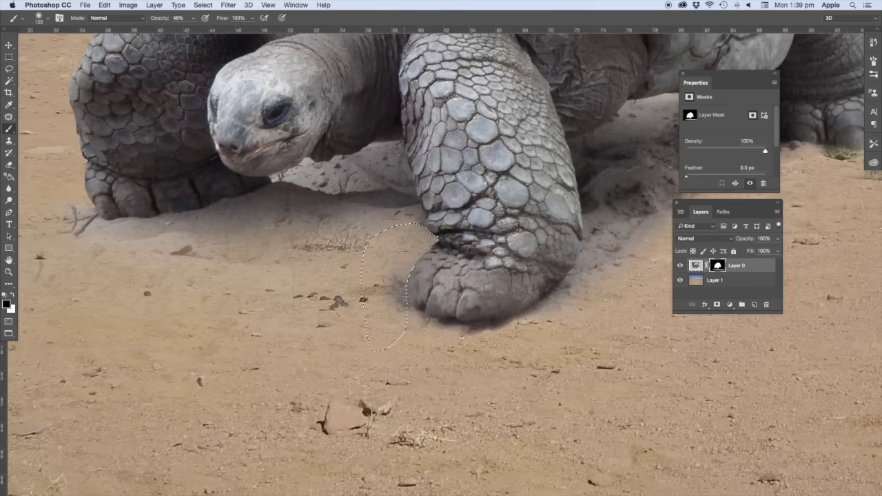
pyautogui.hotkey('ctrl', 'd')
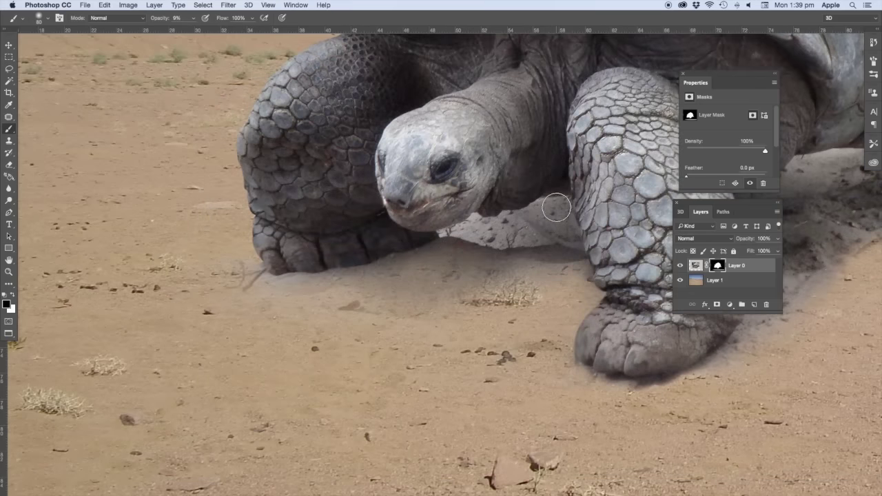
# - Brush soft 9% opacity shadows under the neck and shell on the mask
pyautogui.moveTo(556, 208); pyautogui.dragTo(505, 230)
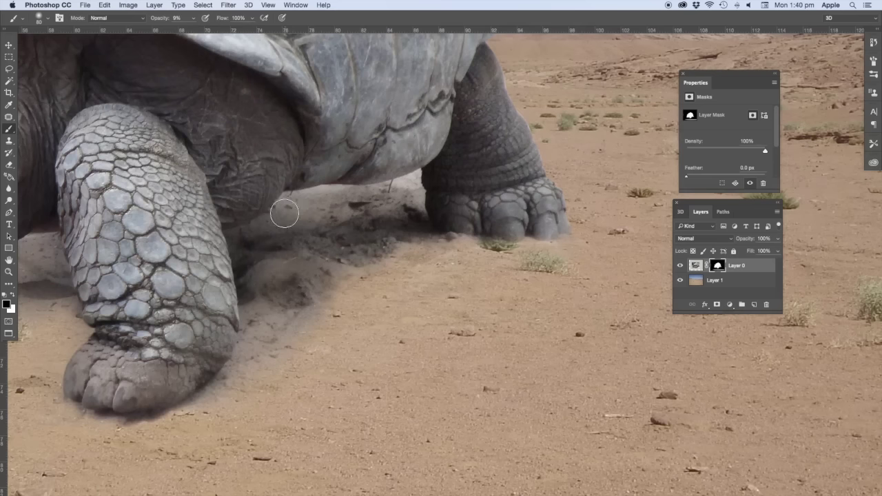
pyautogui.moveTo(290, 233)
pyautogui.mouseDown()
pyautogui.moveTo(365, 230)
pyautogui.moveTo(374, 240)
pyautogui.moveTo(409, 221)
pyautogui.mouseUp()
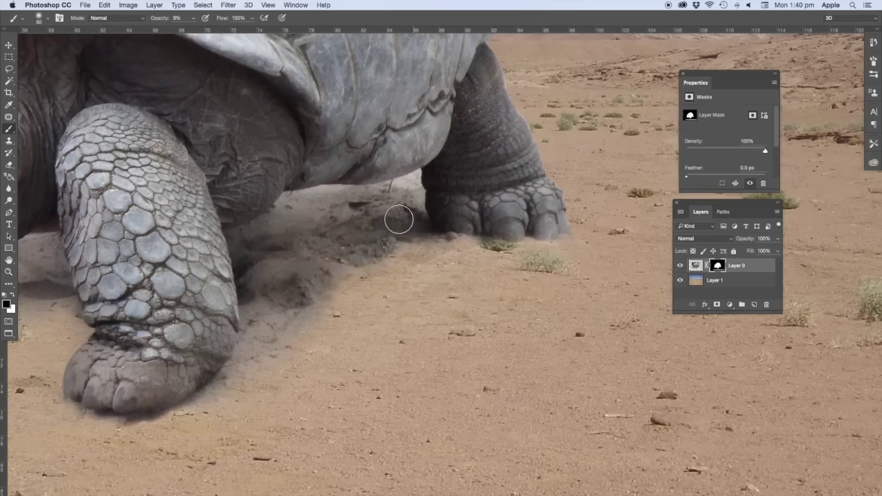
pyautogui.moveTo(369, 253); pyautogui.dragTo(389, 244)
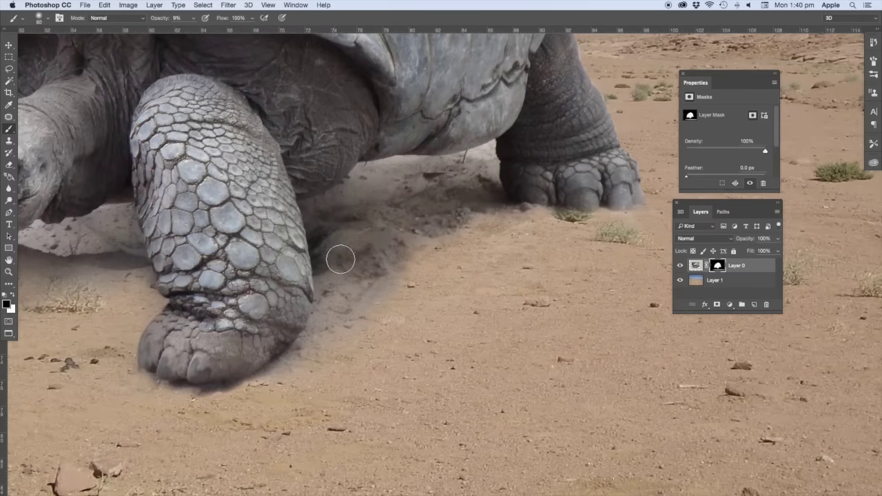
pyautogui.moveTo(330, 282); pyautogui.dragTo(412, 297)
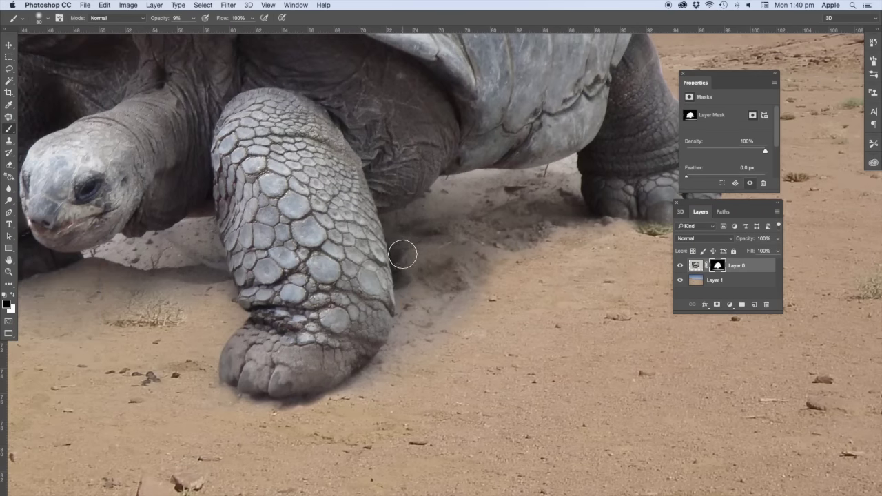
pyautogui.press('p')
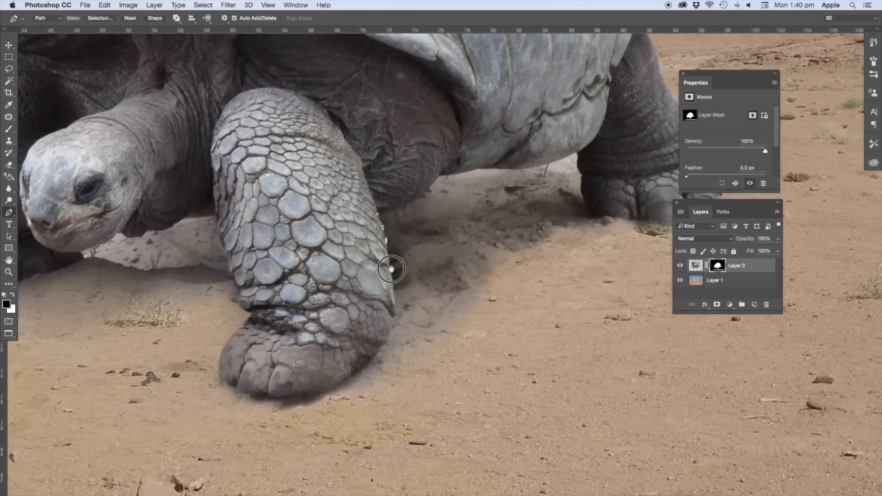
# - Turn the shadow path into a 2 px feathered selection and darken the shadow beside the front leg with a 250 brush
pyautogui.rightClick(410, 221)
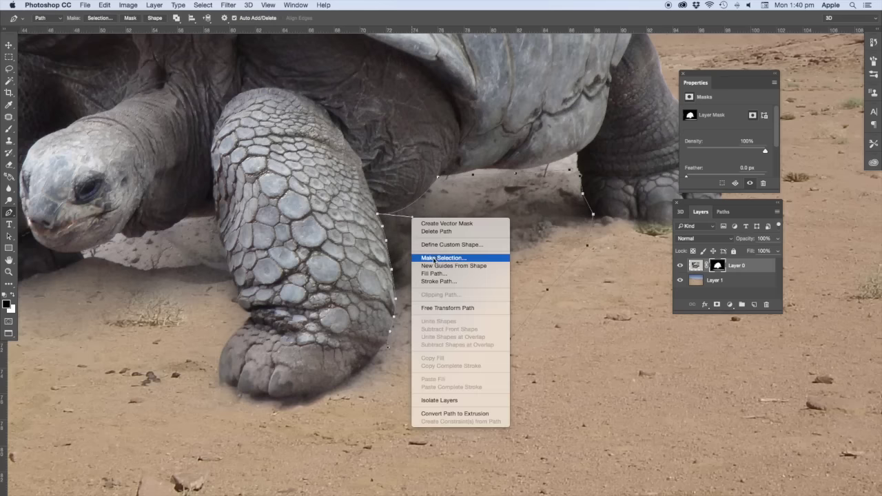
pyautogui.click(510, 238)
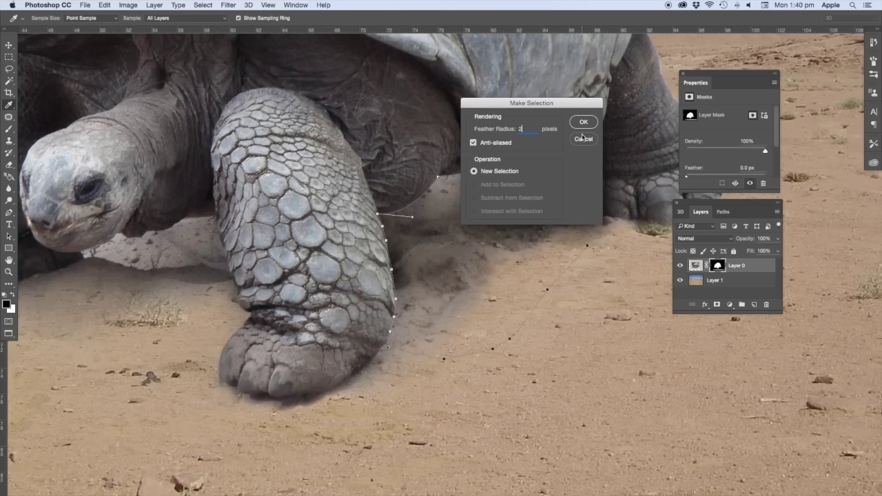
pyautogui.click(584, 122)
pyautogui.press('b')
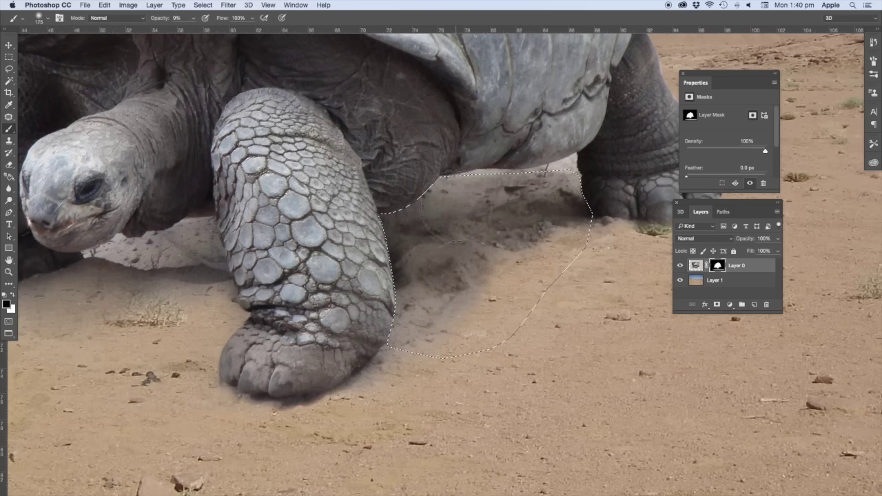
pyautogui.press(']')
pyautogui.press(']')
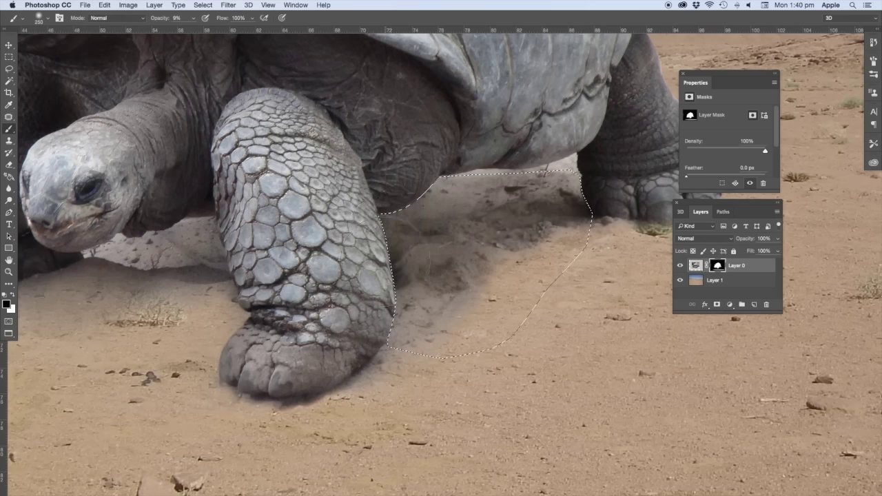
pyautogui.moveTo(403, 275); pyautogui.dragTo(481, 293)
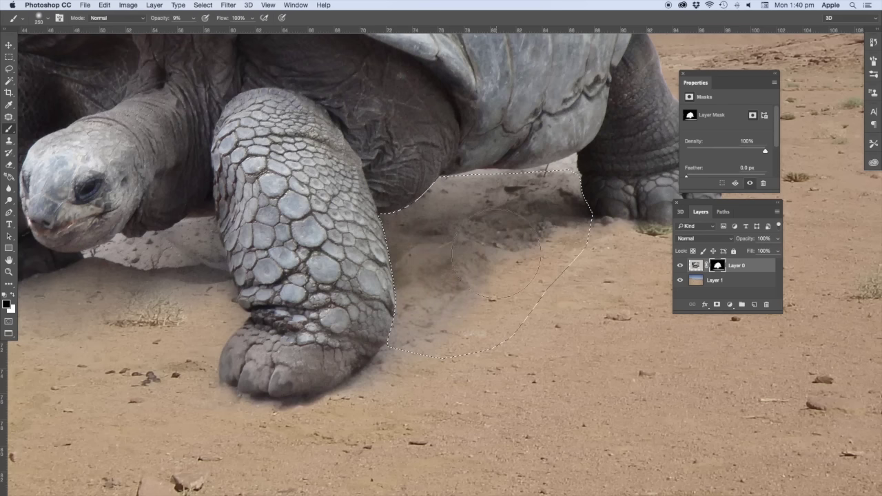
pyautogui.moveTo(496, 254); pyautogui.dragTo(483, 227)
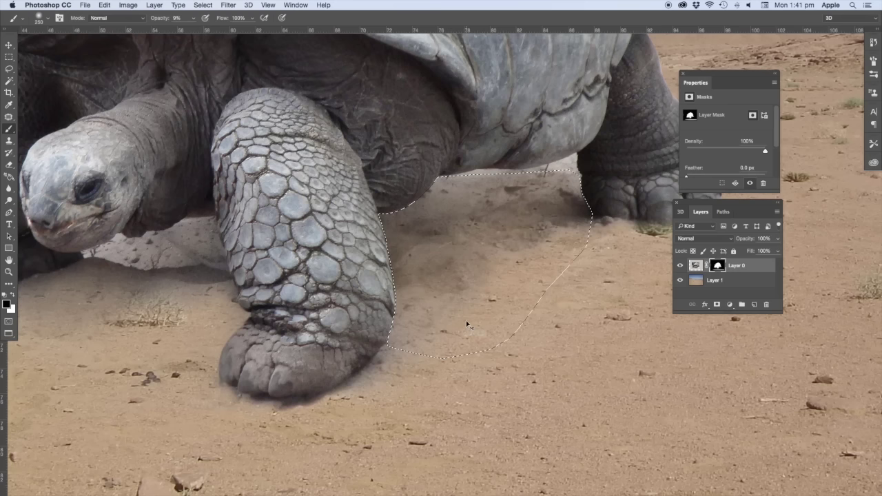
pyautogui.press('super+z')
pyautogui.press('super+z')
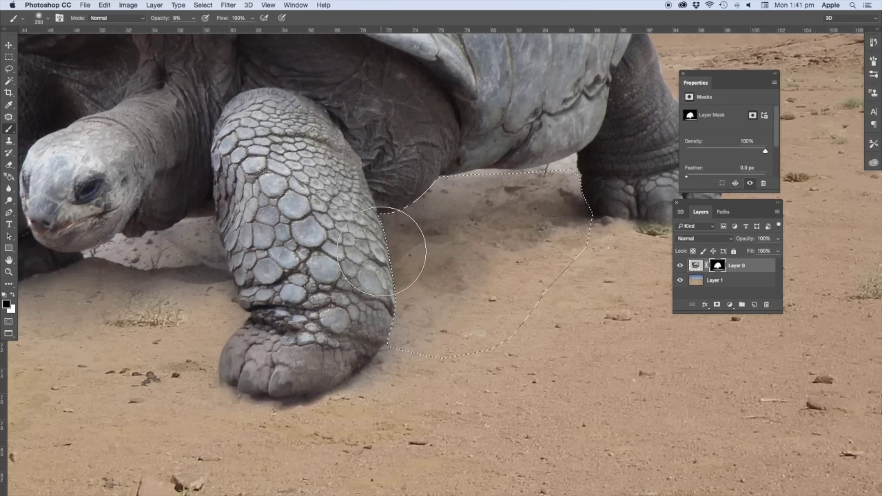
pyautogui.press('super+d')
# - Trace a path along the front foot's edge and make it a feathered selection for painting
pyautogui.scroll(-3, 465, 353)
pyautogui.hscroll(-3, 465, 353)
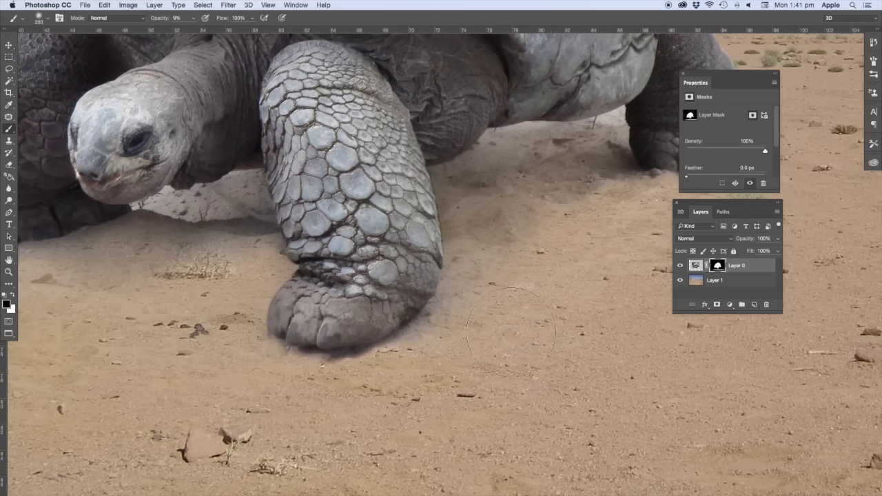
pyautogui.press('p')
pyautogui.click(442, 270)
pyautogui.click(425, 306)
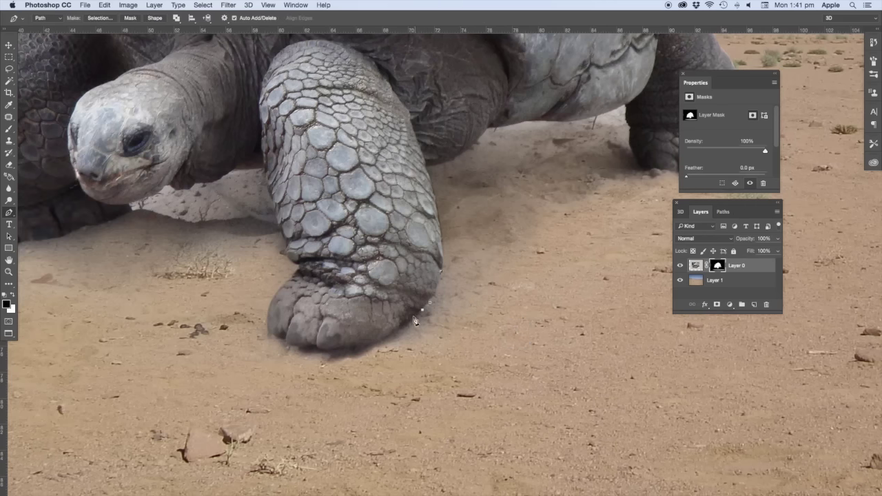
pyautogui.rightClick(448, 252)
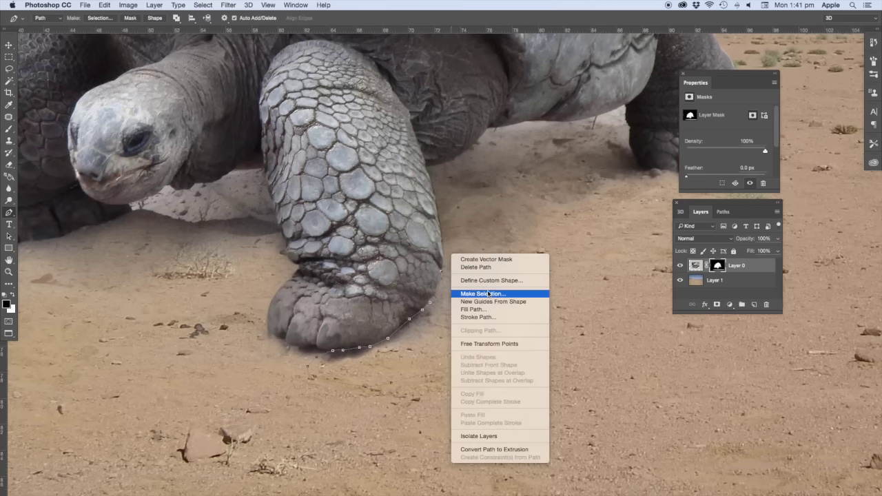
pyautogui.click(497, 290)
pyautogui.press('Return')
pyautogui.press('b')
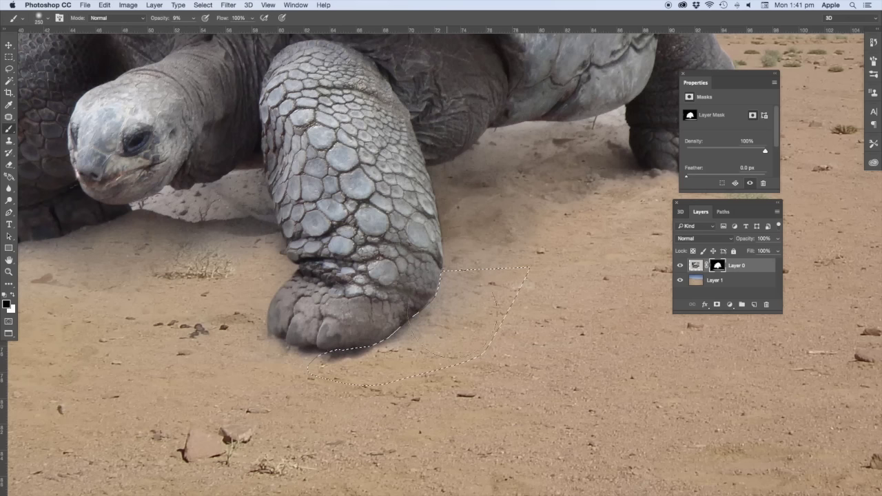
pyautogui.press('super+h')
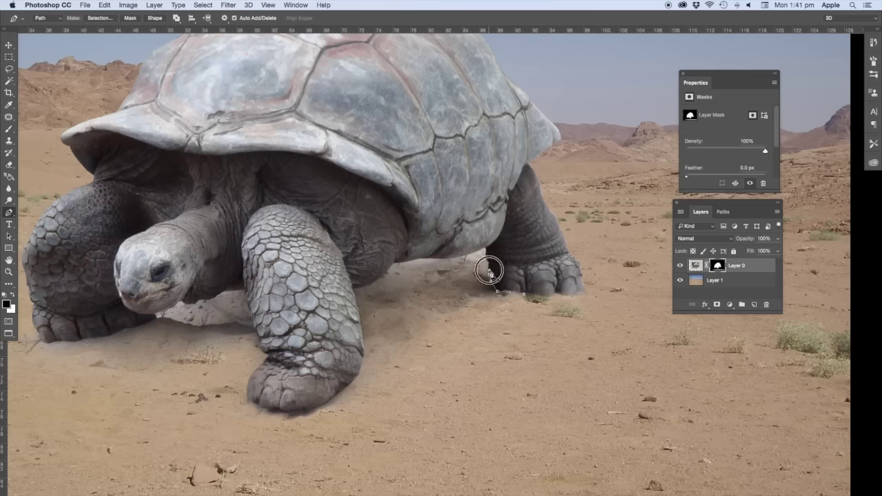
# - Trace a path around the sand beneath the front feet and make it a 1 px feathered selection
pyautogui.click(490, 268)
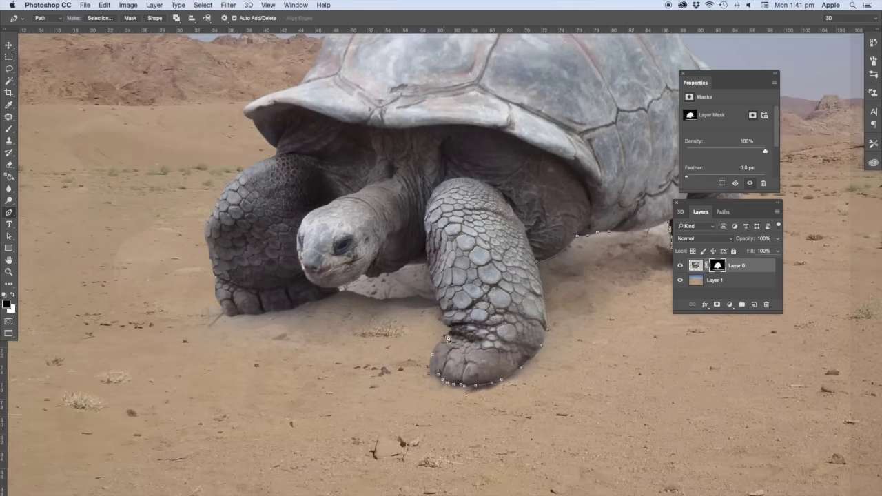
pyautogui.click(433, 288)
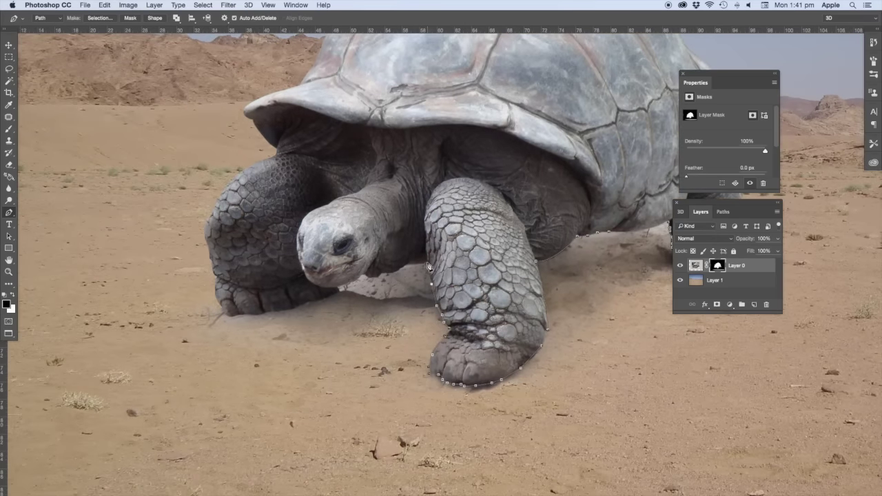
pyautogui.click(409, 265)
pyautogui.press('super+minus')
pyautogui.press('super+minus')
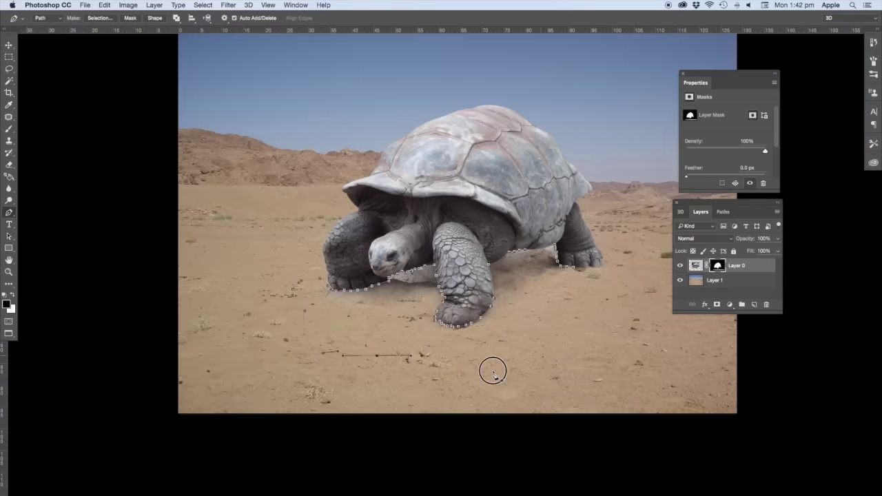
pyautogui.hscroll(5, 493, 372)
pyautogui.scroll(2, 491, 359)
pyautogui.rightClick(457, 303)
pyautogui.click(492, 337)
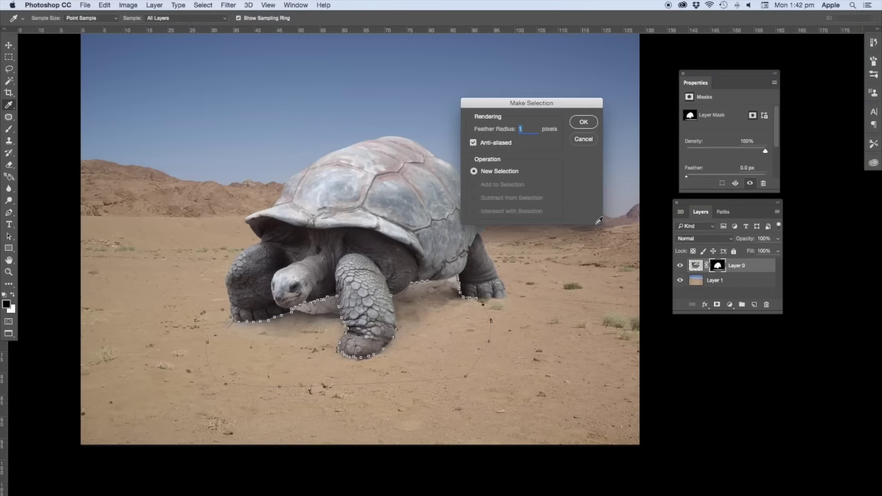
pyautogui.click(583, 122)
pyautogui.click(696, 265)
# - Clip a Warming Filter (81) Photo Filter at 54% density to the tortoise layer and compare it on and off
pyautogui.click(730, 304)
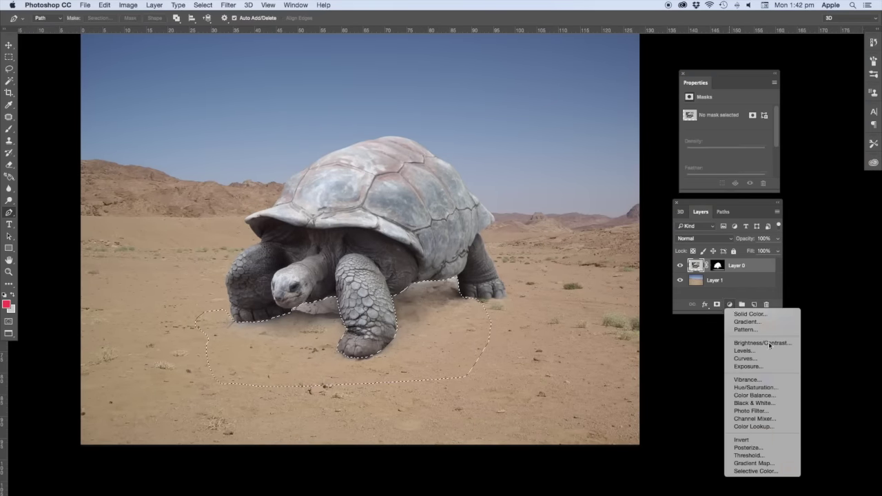
pyautogui.click(748, 411)
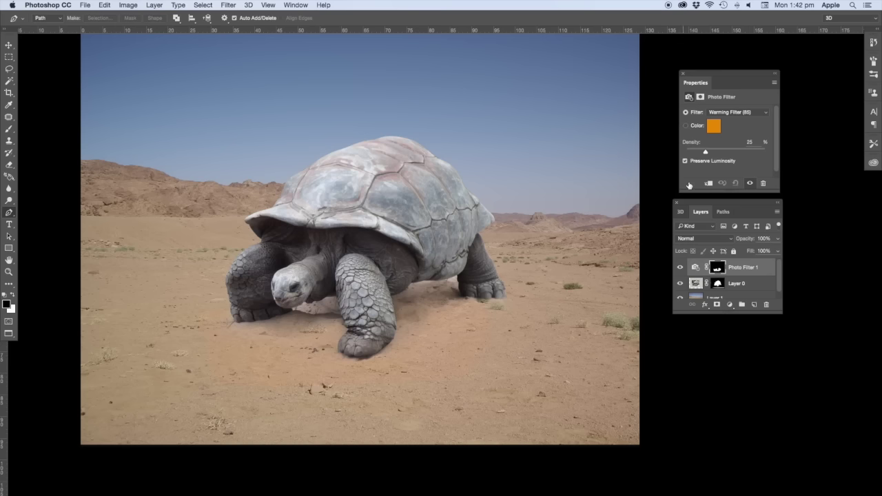
pyautogui.click(739, 112)
pyautogui.click(735, 127)
pyautogui.keyDown('alt'); pyautogui.click(750, 274); pyautogui.keyUp('alt')
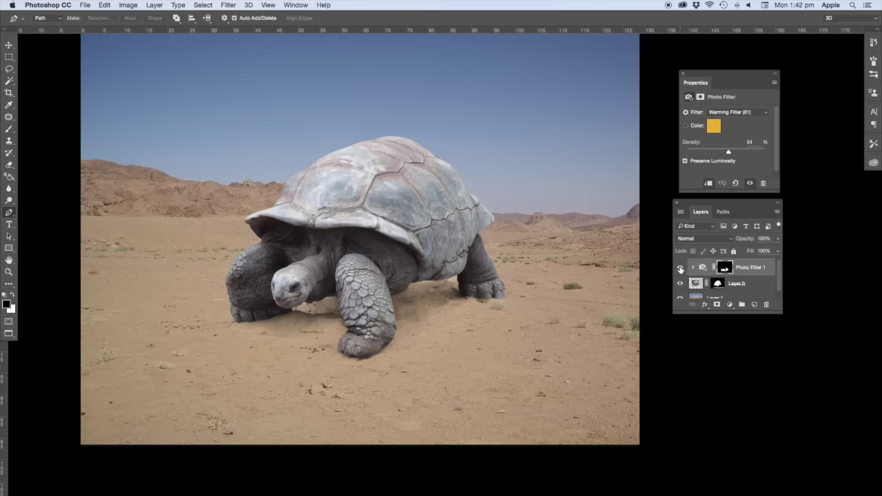
pyautogui.click(681, 269)
pyautogui.click(681, 269)
pyautogui.click(681, 268)
pyautogui.click(681, 268)
pyautogui.click(683, 73)
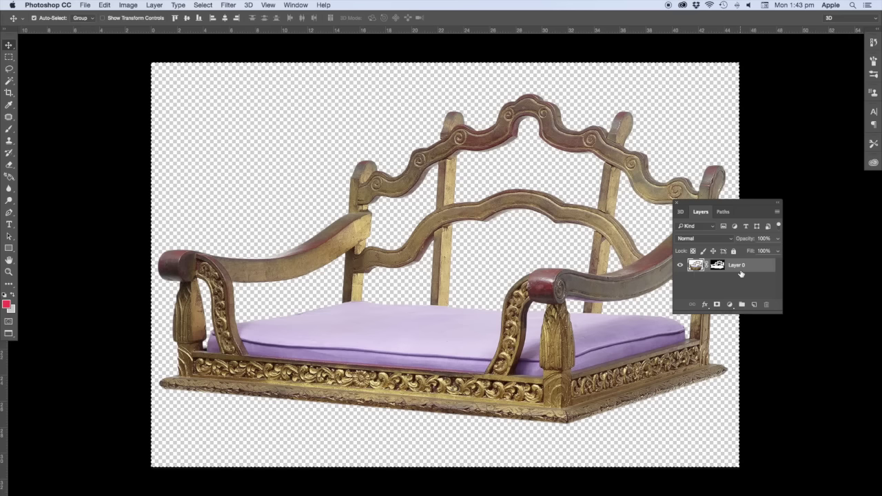
# - Convert the chair to a smart object, paste it into the tortoise scene and move it onto the shell
pyautogui.rightClick(740, 274)
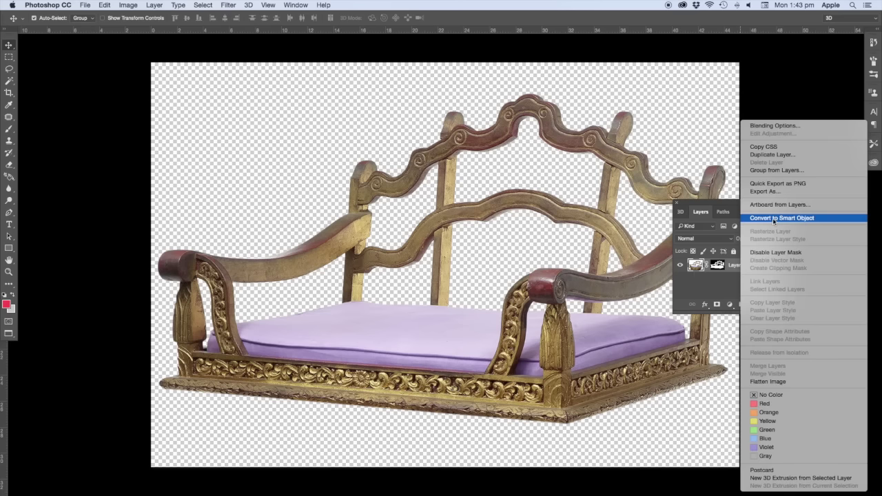
pyautogui.click(773, 220)
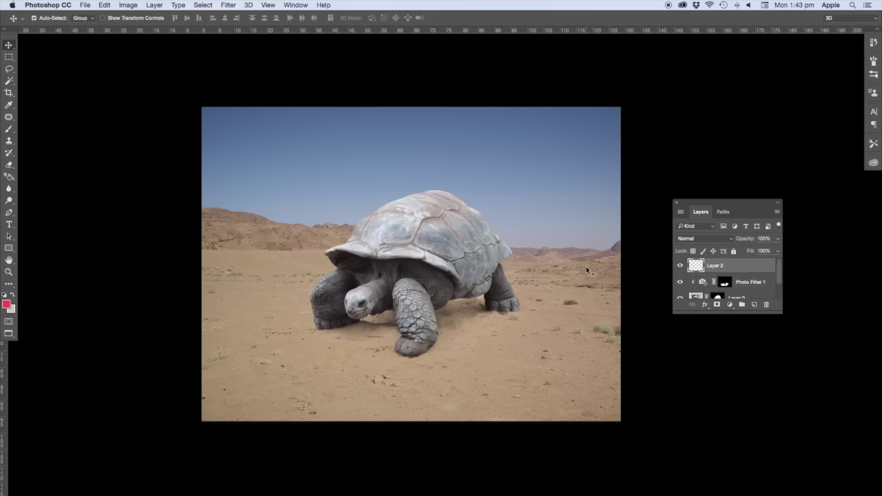
pyautogui.press('super+v')
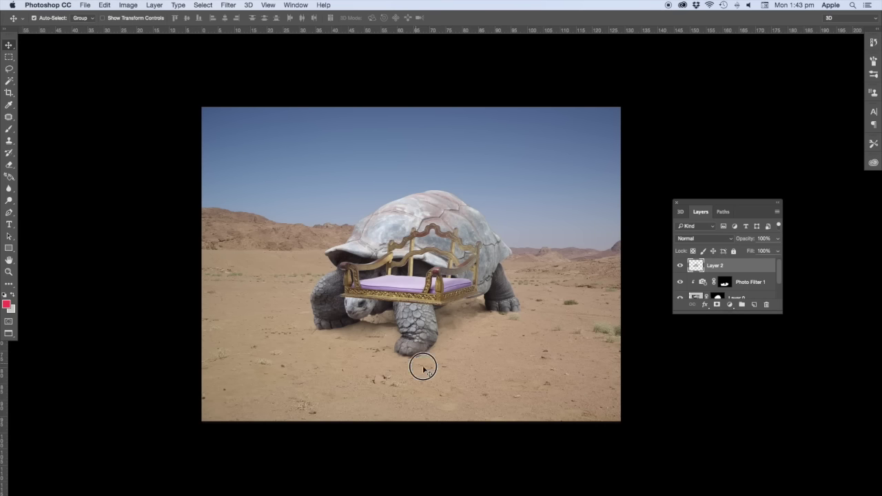
pyautogui.press('super+equal')
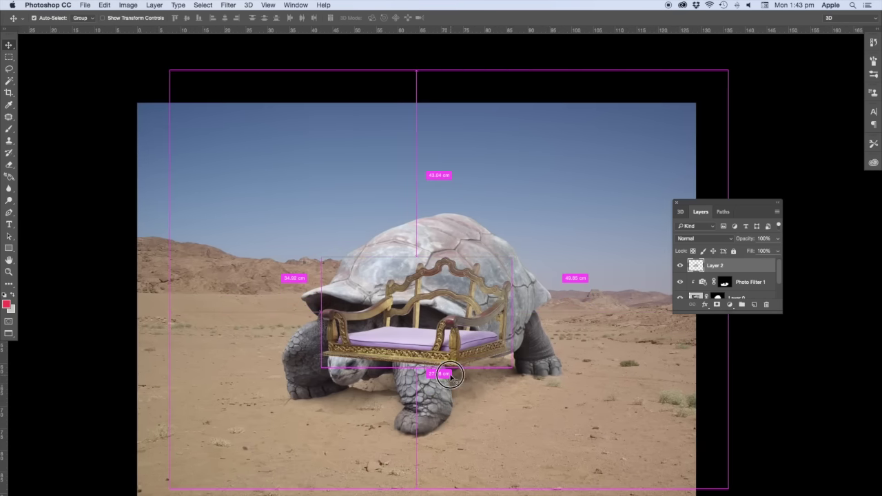
pyautogui.moveTo(449, 374)
pyautogui.mouseDown()
pyautogui.moveTo(467, 244)
pyautogui.moveTo(469, 264)
pyautogui.mouseUp()
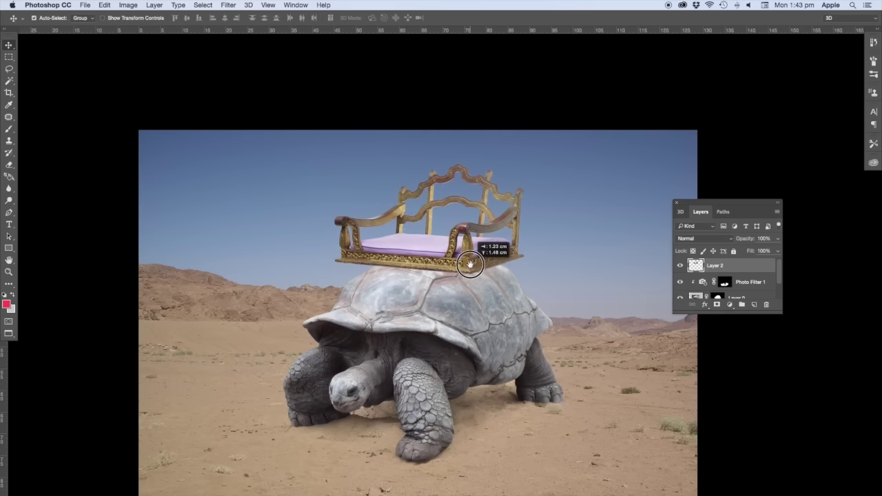
pyautogui.moveTo(470, 264); pyautogui.dragTo(468, 269)
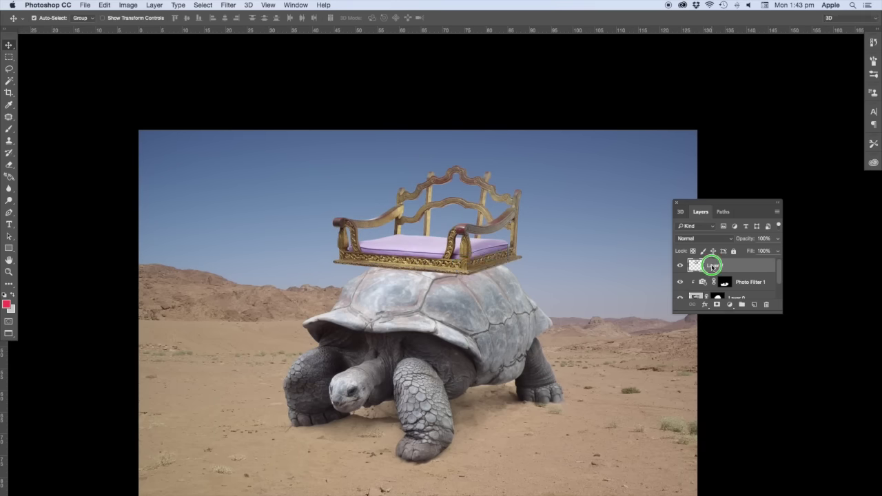
# - Scale the throne smart object to about 78% and settle it on the shell
pyautogui.rightClick(712, 266)
pyautogui.click(744, 218)
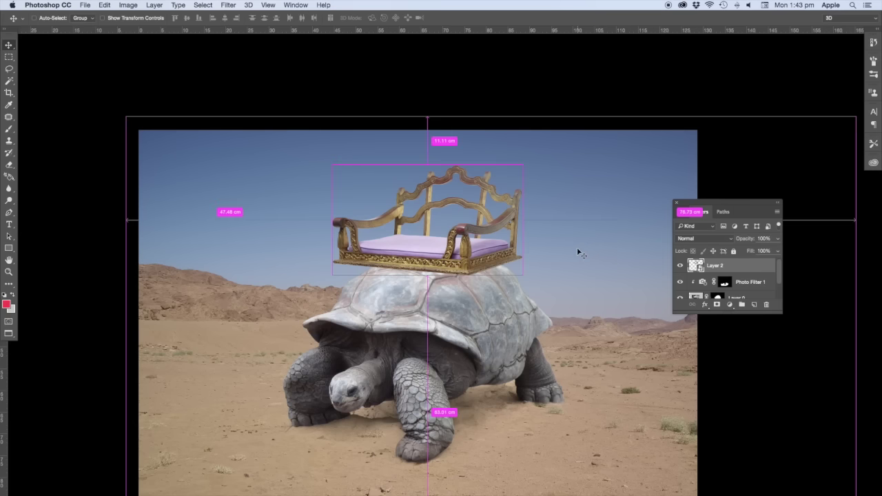
pyautogui.hotkey('ctrl', 't')
pyautogui.moveTo(523, 166); pyautogui.dragTo(501, 179)
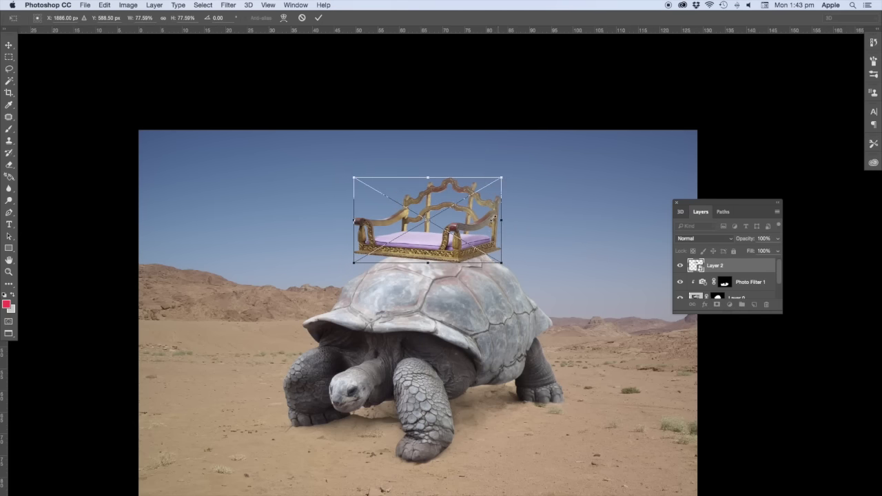
pyautogui.moveTo(480, 237); pyautogui.dragTo(480, 250)
pyautogui.press('Return')
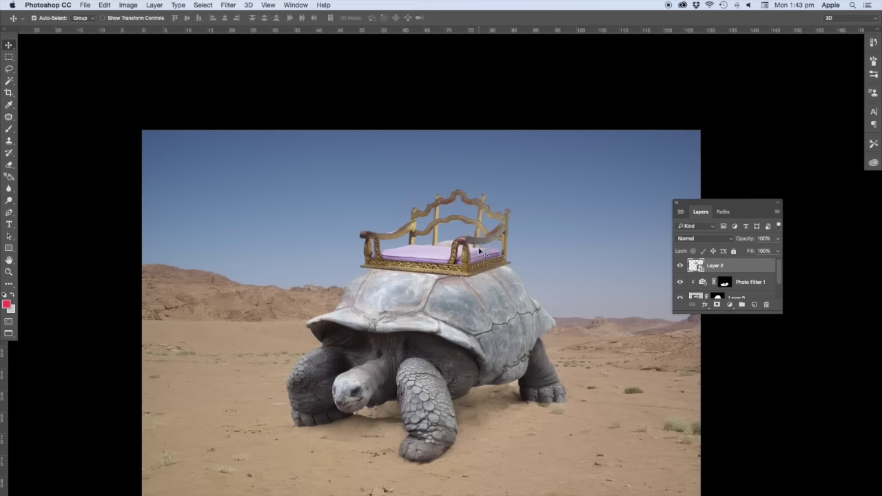
pyautogui.hotkey('ctrl', '-')
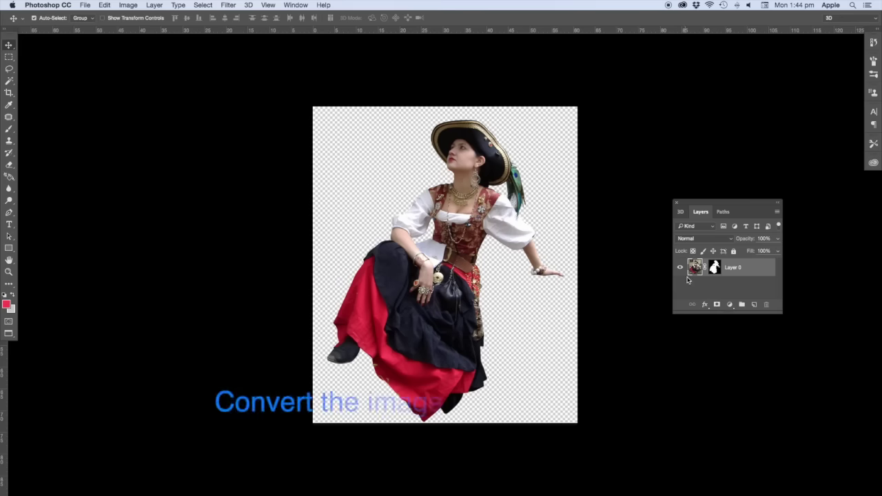
# - Convert the woman to a smart object, paste her into Tortoise.psd and bring her layer to the top
pyautogui.rightClick(732, 269)
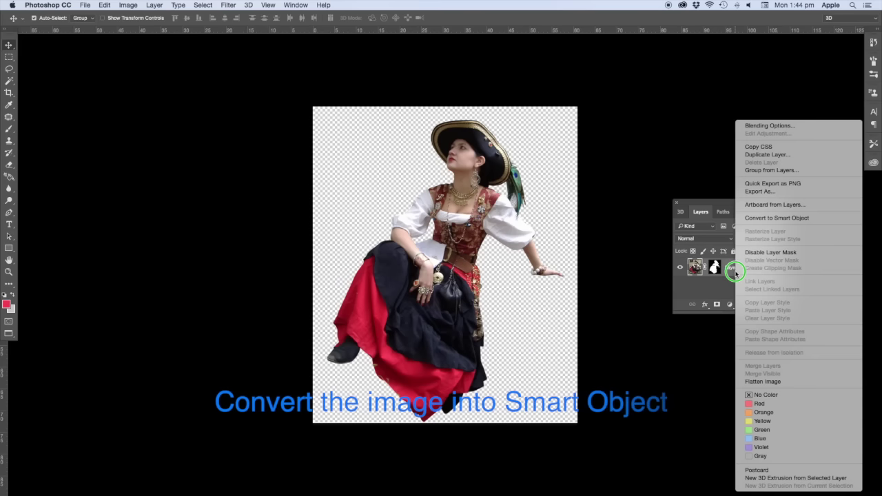
pyautogui.click(761, 218)
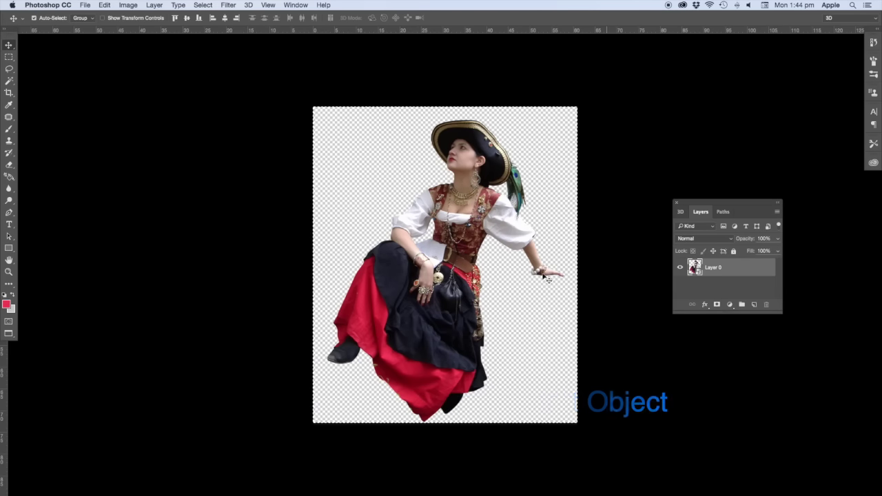
pyautogui.press('super+w')
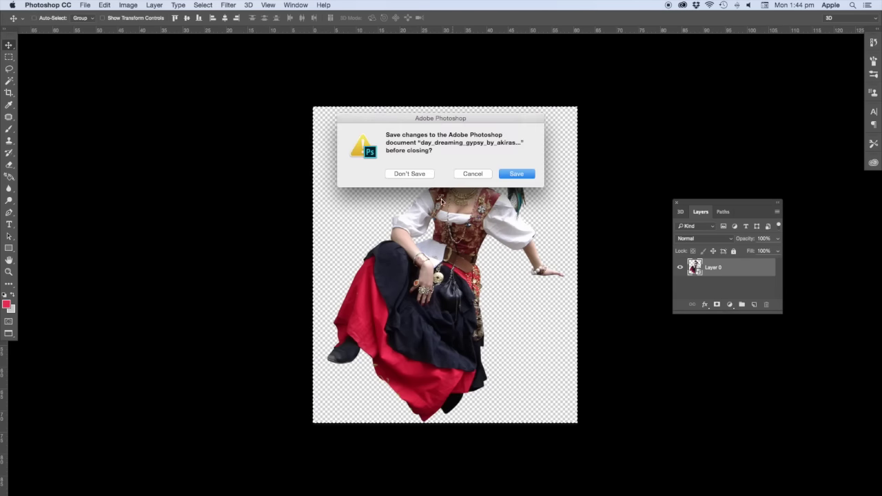
pyautogui.click(404, 172)
pyautogui.hotkey('ctrl', 'v')
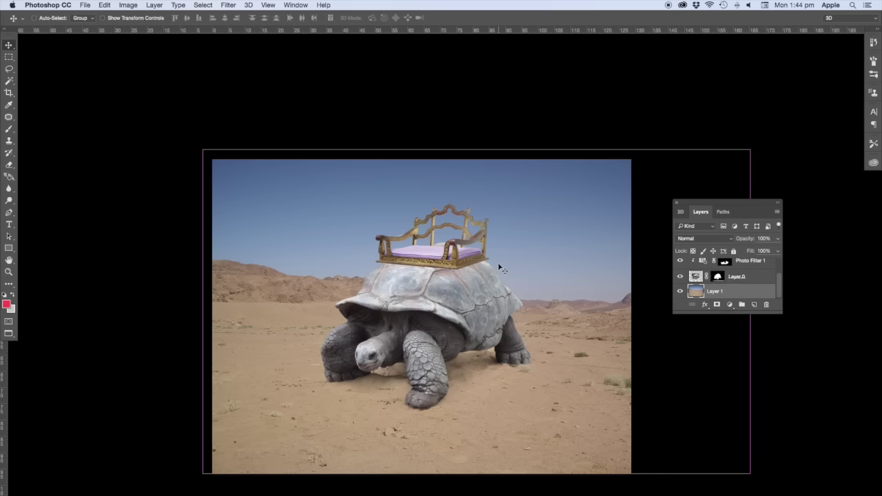
pyautogui.press('super+shift+bracketright')
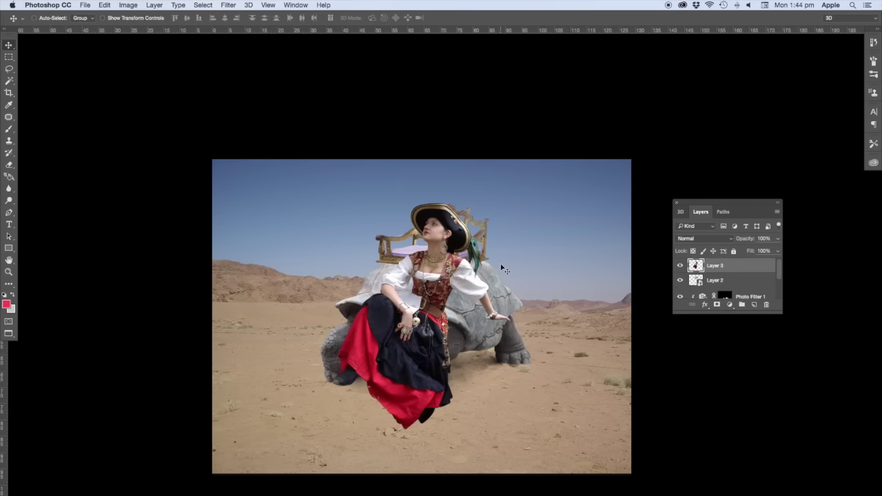
# - Scale the woman down to about 38% and seat her on the throne
pyautogui.hscroll(1, 506, 270)
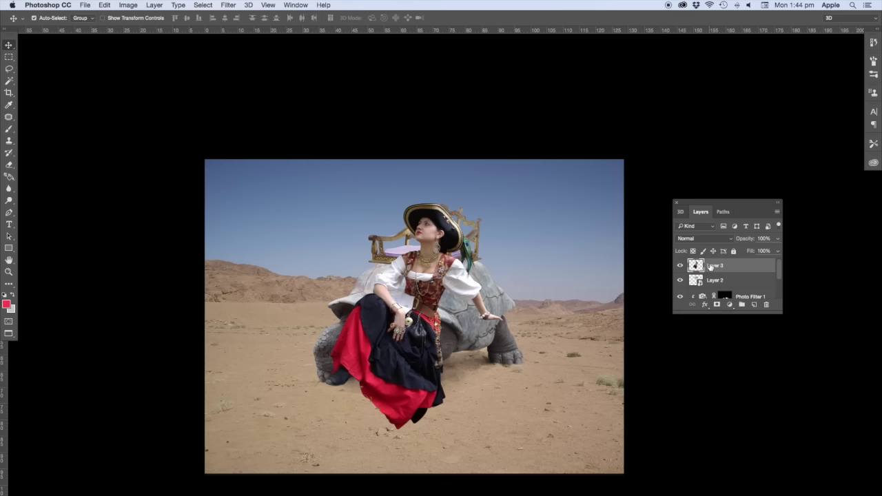
pyautogui.rightClick(711, 267)
pyautogui.click(753, 219)
pyautogui.press('super+t')
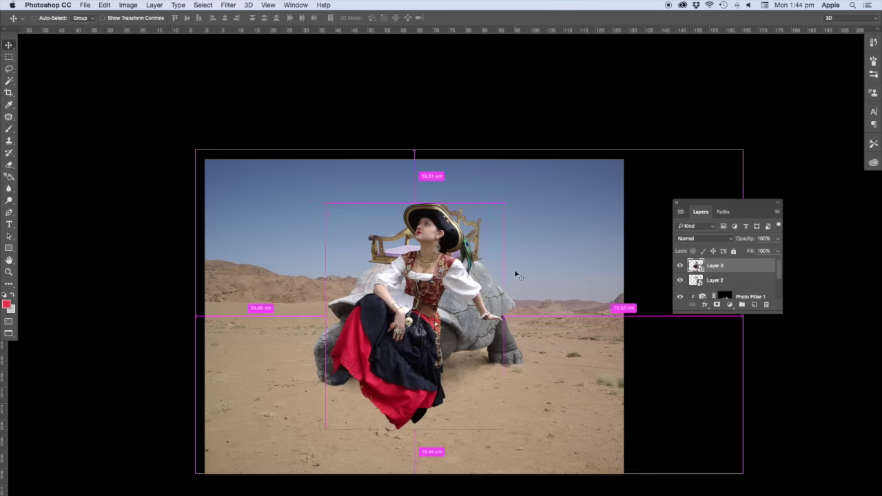
pyautogui.moveTo(505, 203); pyautogui.dragTo(445, 284)
pyautogui.press('super+plus')
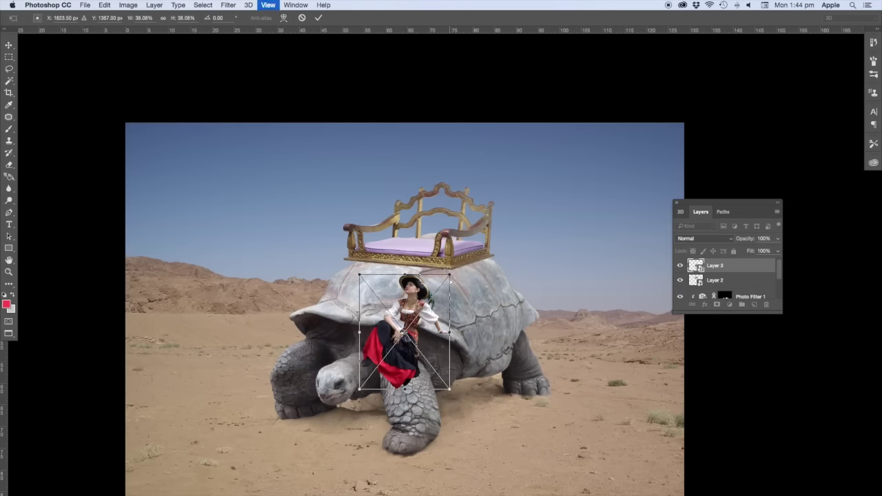
pyautogui.press('super+plus')
pyautogui.moveTo(405, 351); pyautogui.dragTo(413, 186)
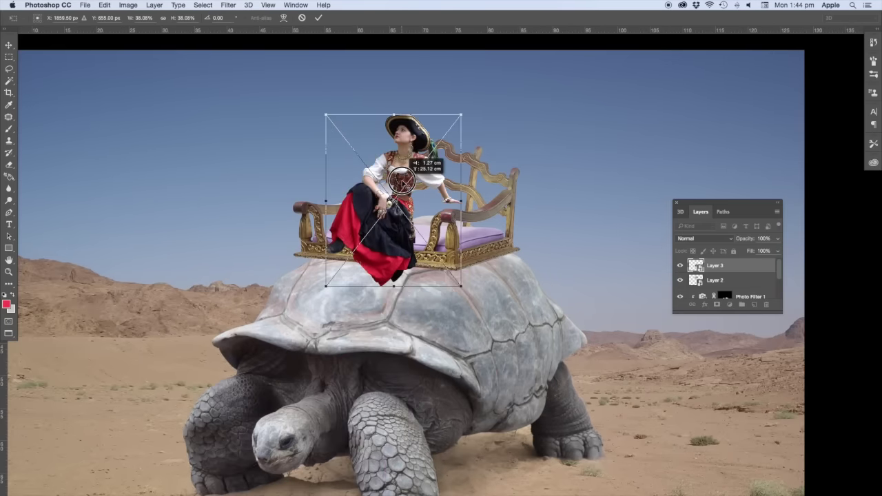
pyautogui.press('Return')
# - Nudge the throne and woman slightly up and to the right
pyautogui.press('super+plus')
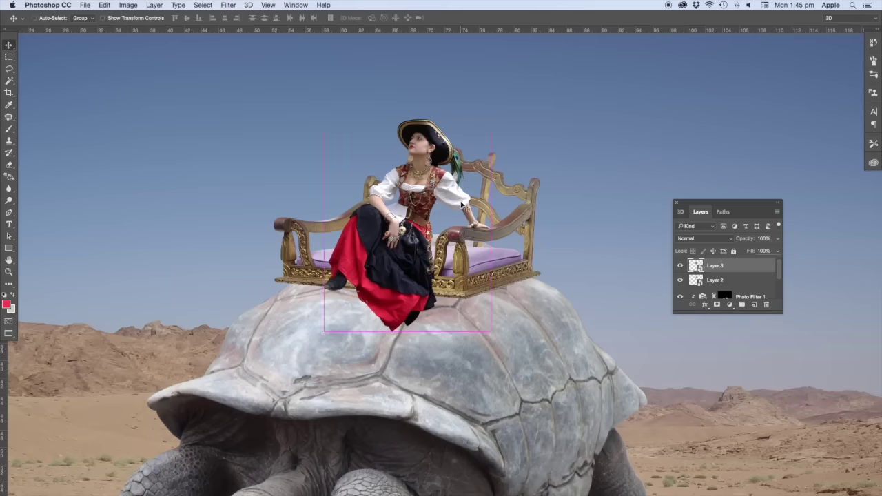
pyautogui.press('super+minus')
pyautogui.press('super+minus')
pyautogui.press('super+z')
pyautogui.press('super+z')
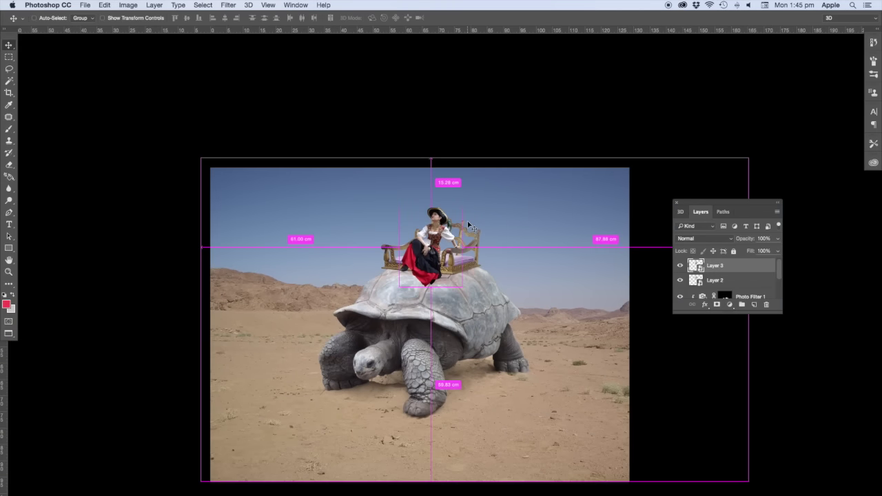
pyautogui.press('super+plus')
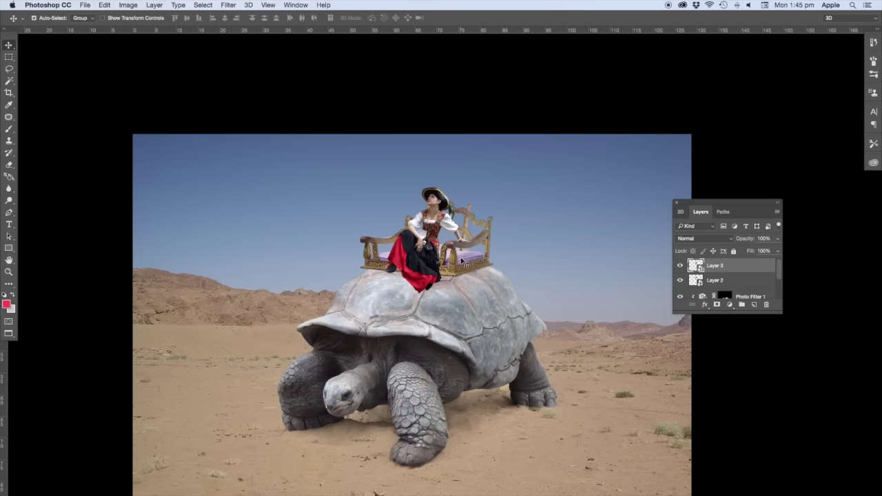
pyautogui.moveTo(461, 259); pyautogui.dragTo(460, 257)
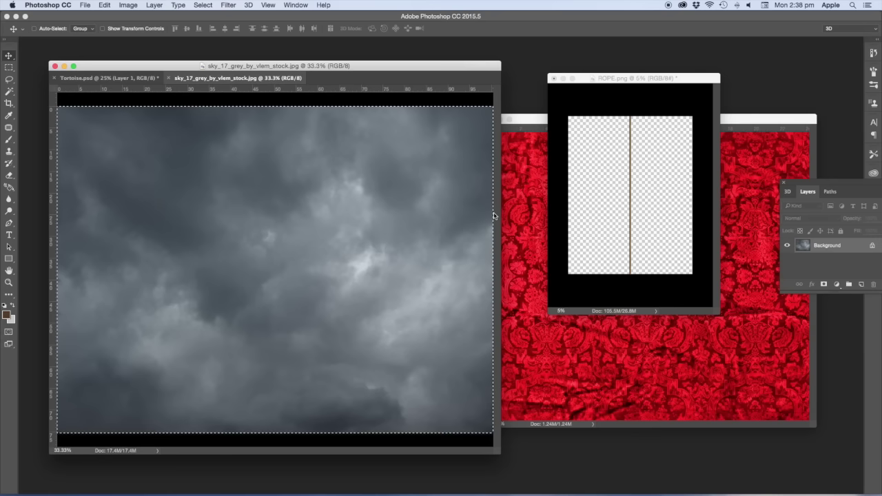
# - Paste the storm-cloud image into the composition and resize it over the sky
pyautogui.press('super+c')
pyautogui.press('super+w')
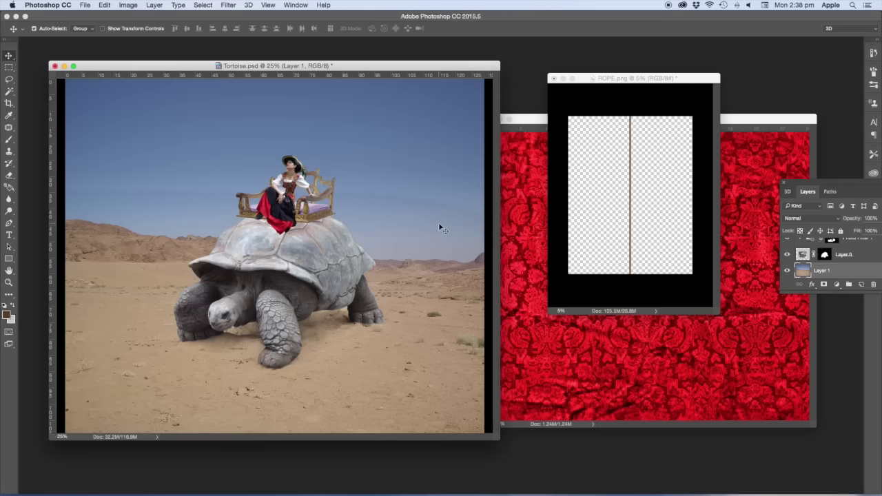
pyautogui.press('super+v')
pyautogui.press('f')
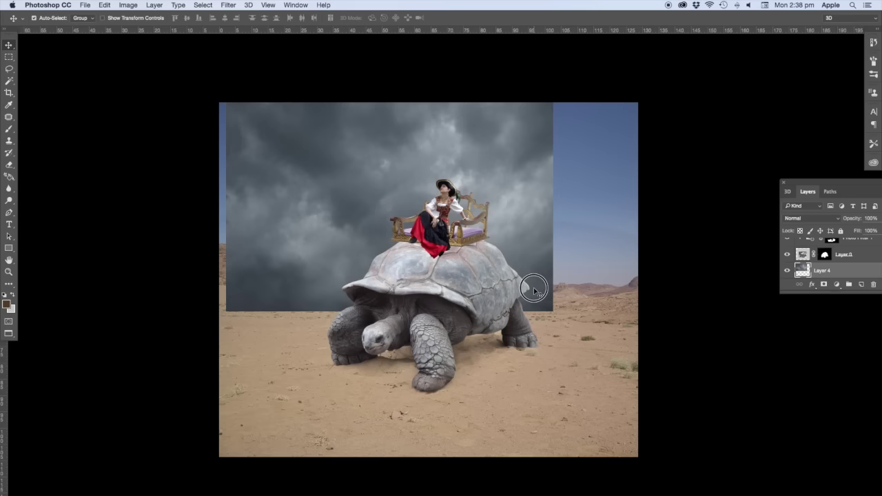
pyautogui.moveTo(528, 290)
pyautogui.mouseDown()
pyautogui.moveTo(536, 328)
pyautogui.moveTo(529, 329)
pyautogui.moveTo(637, 285)
pyautogui.mouseUp()
pyautogui.press('super+t')
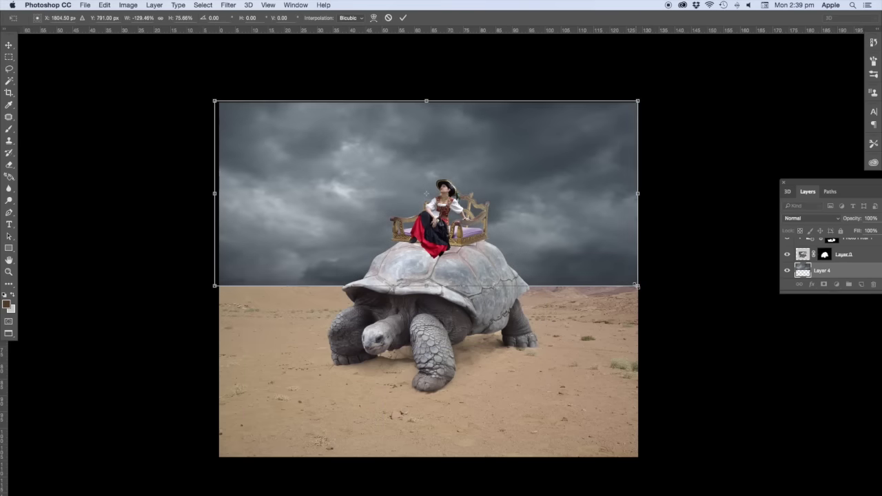
pyautogui.press('Return')
# - Hide the clouds and Magic Wand-select the blue sky on the desert layer
pyautogui.click(788, 270)
pyautogui.scroll(-1, 823, 272)
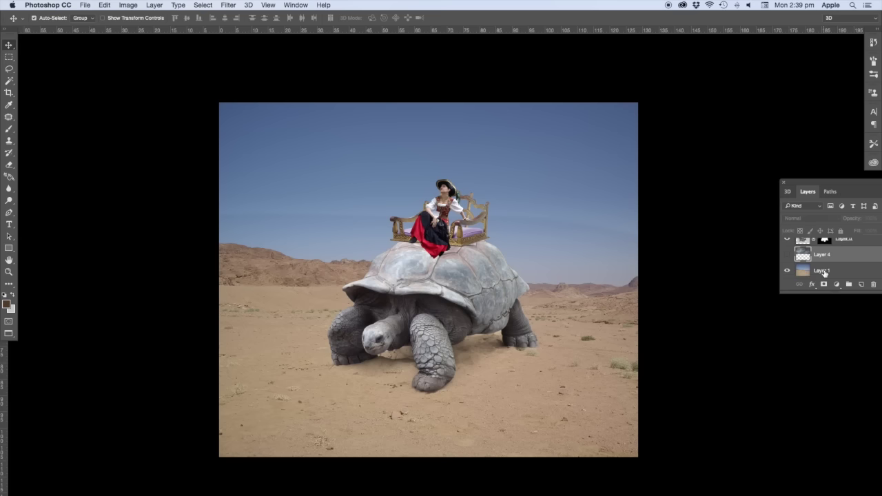
pyautogui.click(810, 271)
pyautogui.press('w')
pyautogui.click(624, 259)
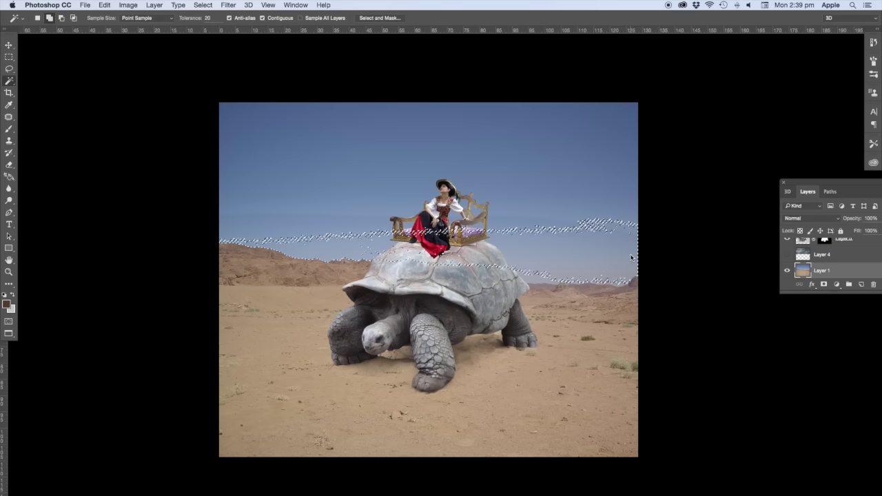
pyautogui.keyDown('shift'); pyautogui.click(565, 242); pyautogui.keyUp('shift')
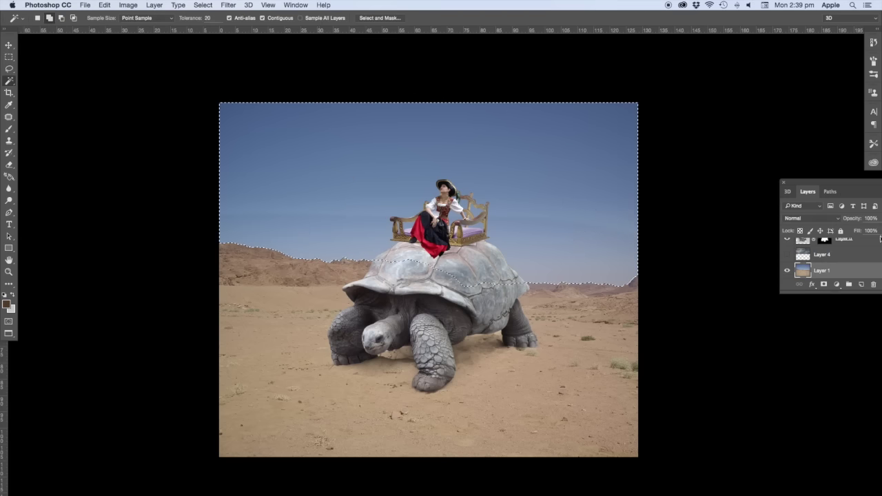
# - Feather the sky selection by 20 px and use it as the cloud layer's mask
pyautogui.click(787, 255)
pyautogui.click(810, 254)
pyautogui.rightClick(537, 244)
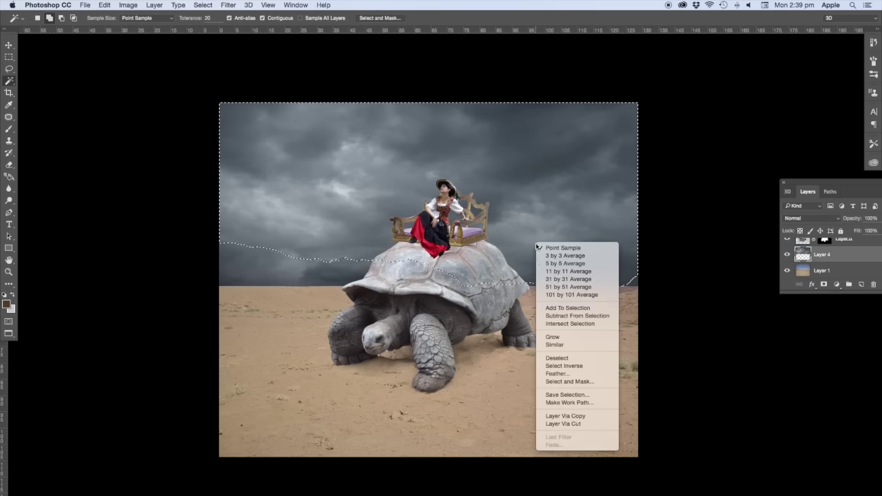
pyautogui.click(557, 373)
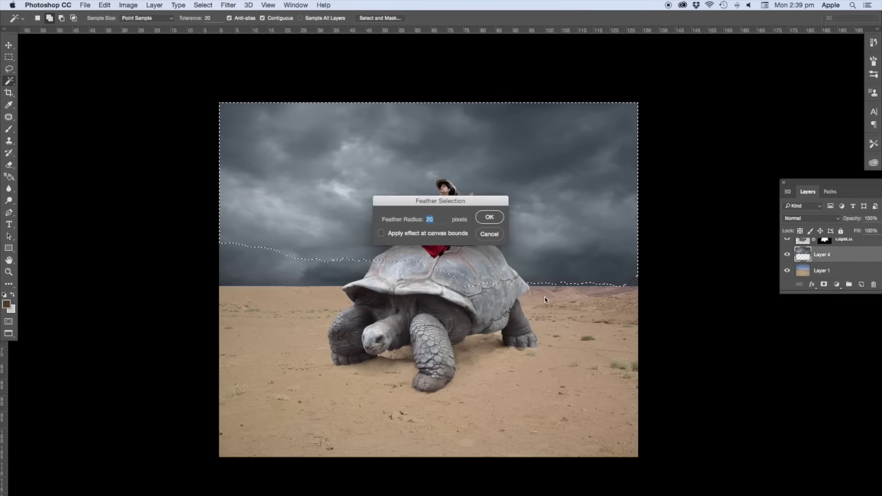
pyautogui.press('Return')
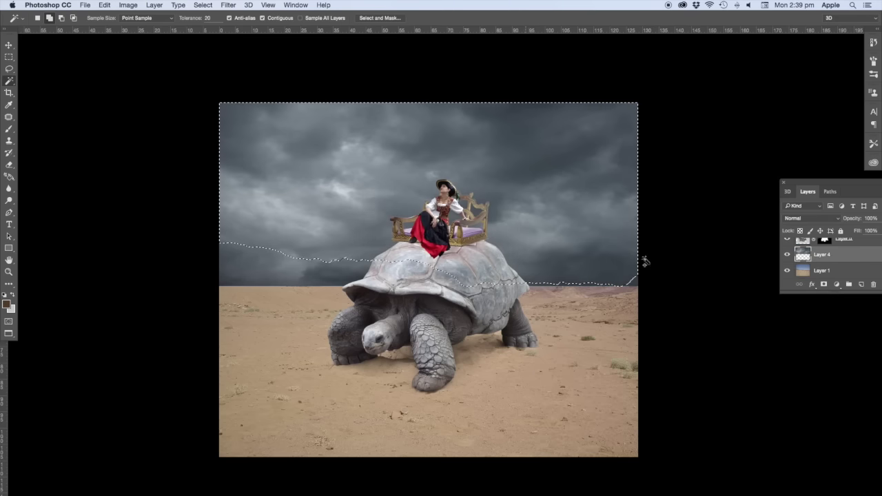
pyautogui.click(824, 284)
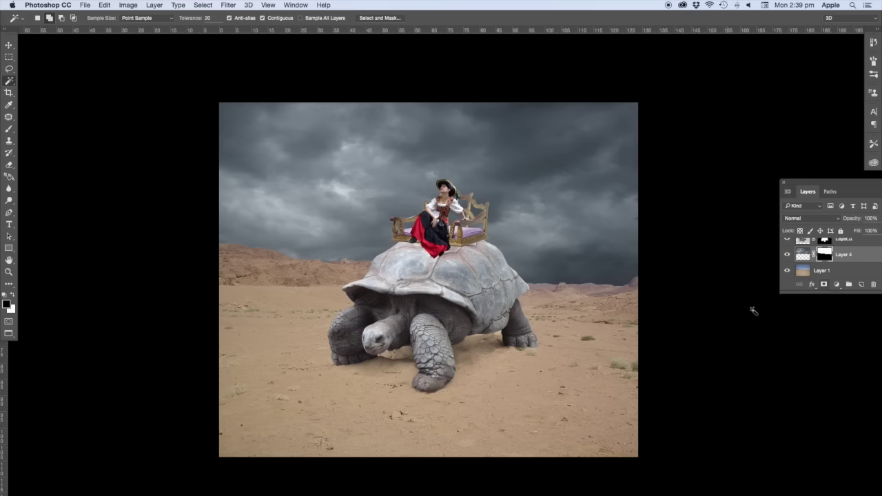
pyautogui.click(811, 272)
# - Add an Exposure adjustment at -3.33 exposure and 0.74 gamma correction to darken the scene
pyautogui.press('v')
pyautogui.click(836, 285)
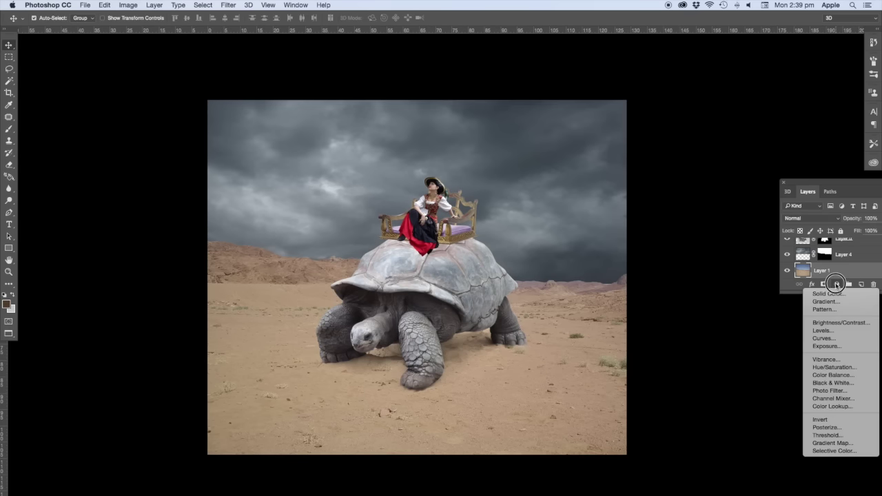
pyautogui.click(828, 346)
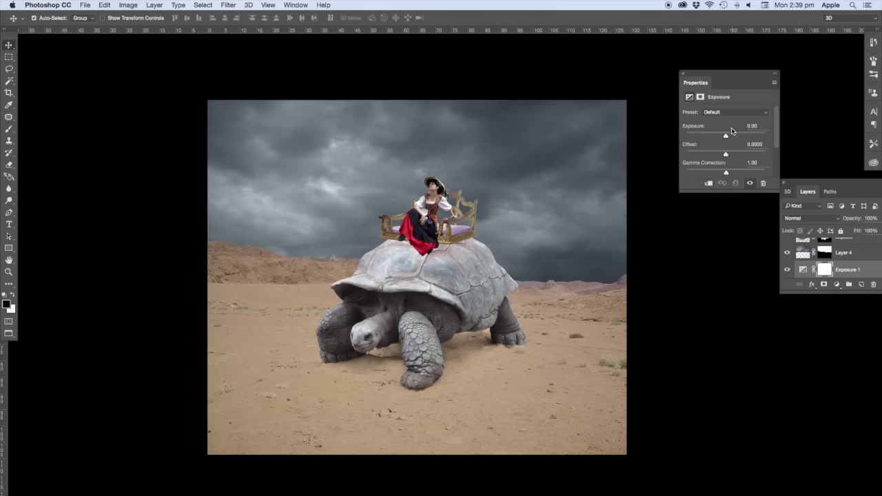
pyautogui.moveTo(726, 139); pyautogui.dragTo(707, 139)
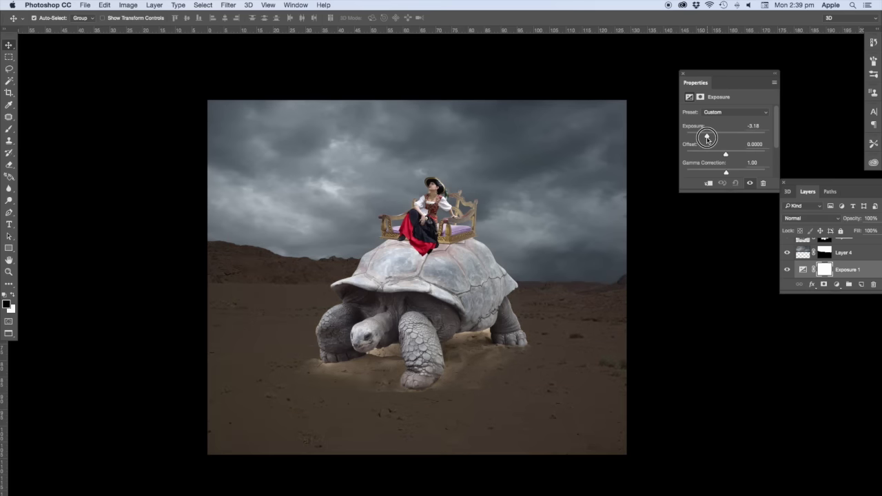
pyautogui.moveTo(727, 174); pyautogui.dragTo(732, 172)
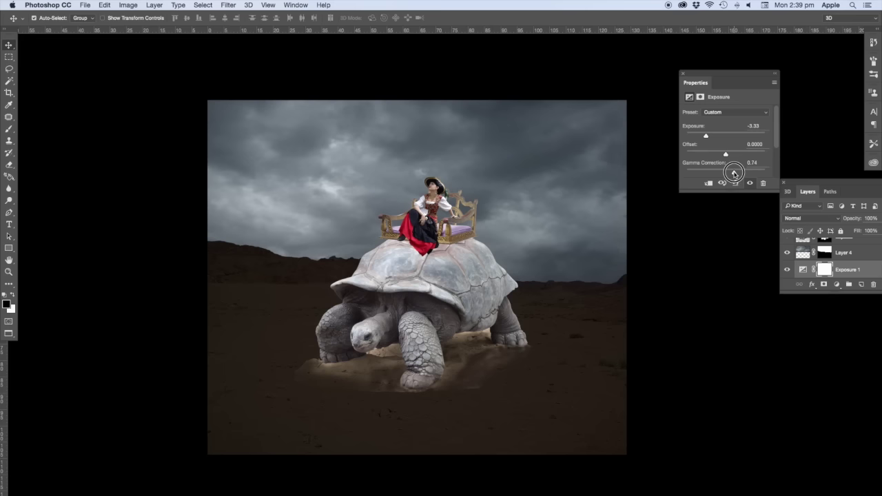
pyautogui.click(683, 75)
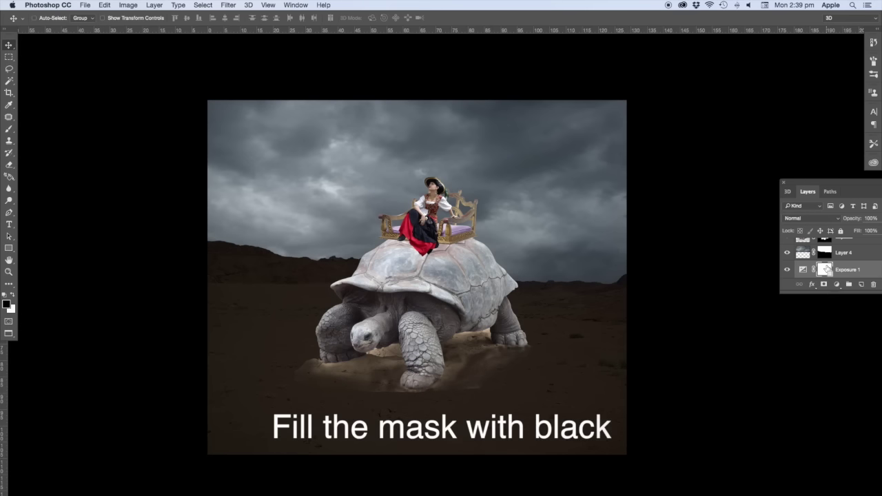
# - Fill the Exposure mask black, then paint darkening along the sky horizon with a 900 px brush at 53% opacity
pyautogui.hotkey('ctrl', 'i')
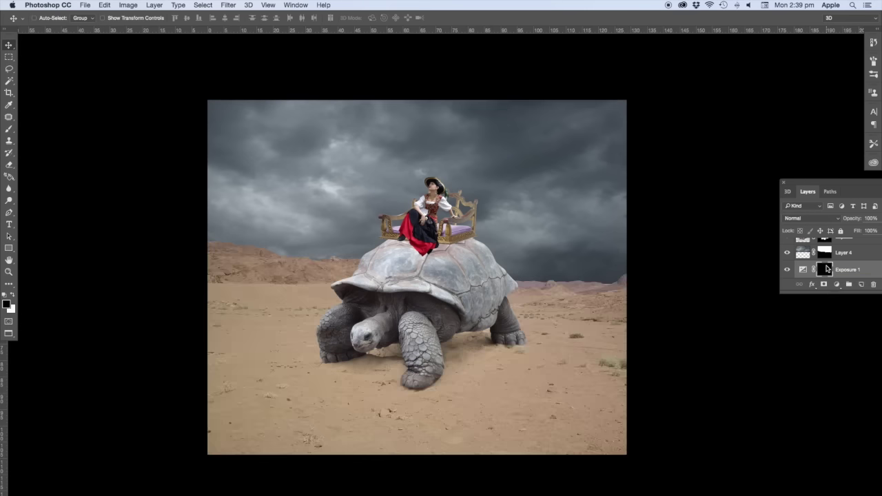
pyautogui.press('b')
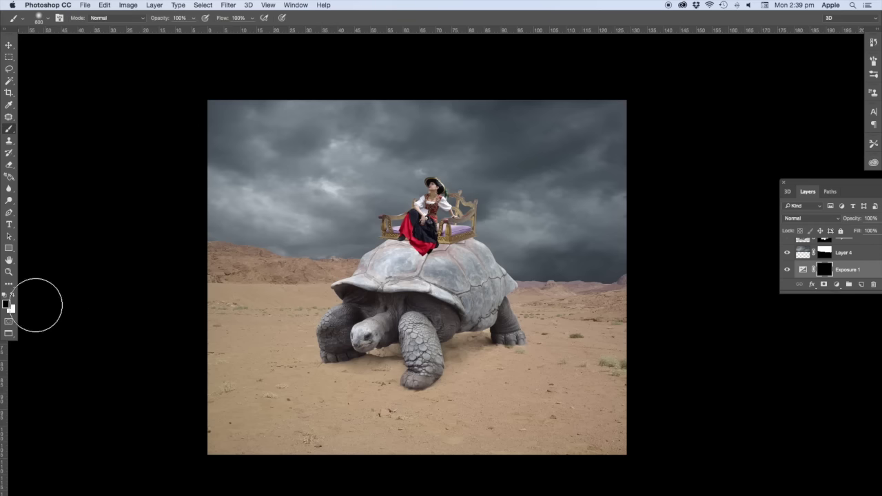
pyautogui.click(196, 18)
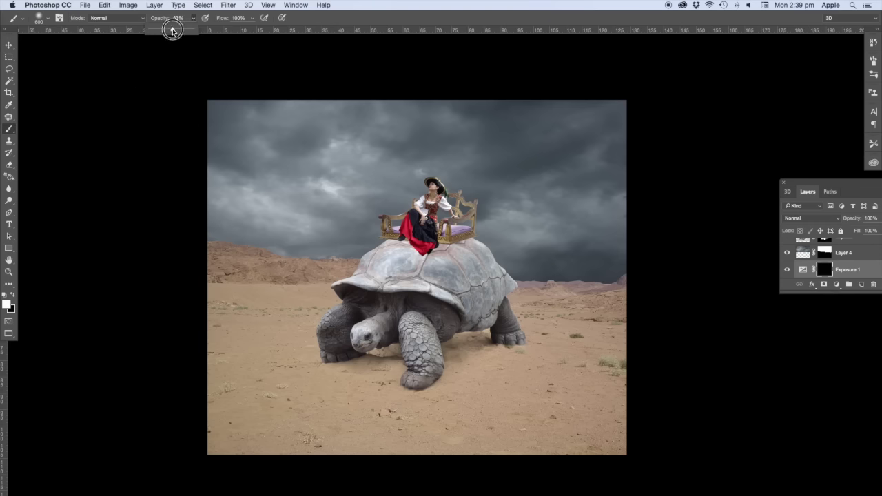
pyautogui.keyDown('ctrl'); pyautogui.click(825, 252); pyautogui.keyUp('ctrl')
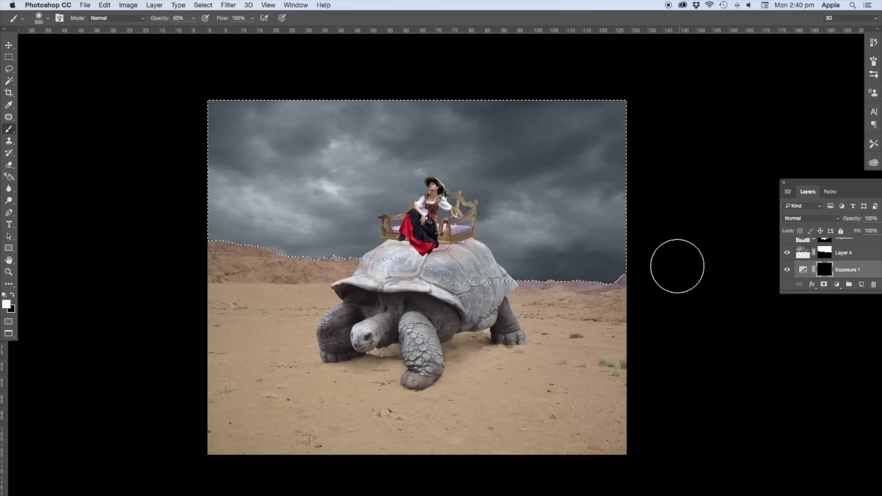
pyautogui.press(']')
pyautogui.press(']')
pyautogui.press(']')
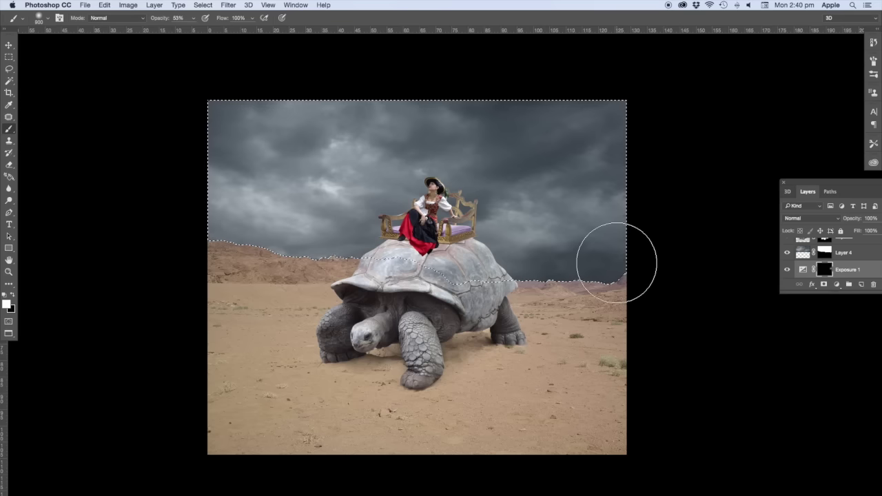
pyautogui.moveTo(617, 263); pyautogui.dragTo(630, 276)
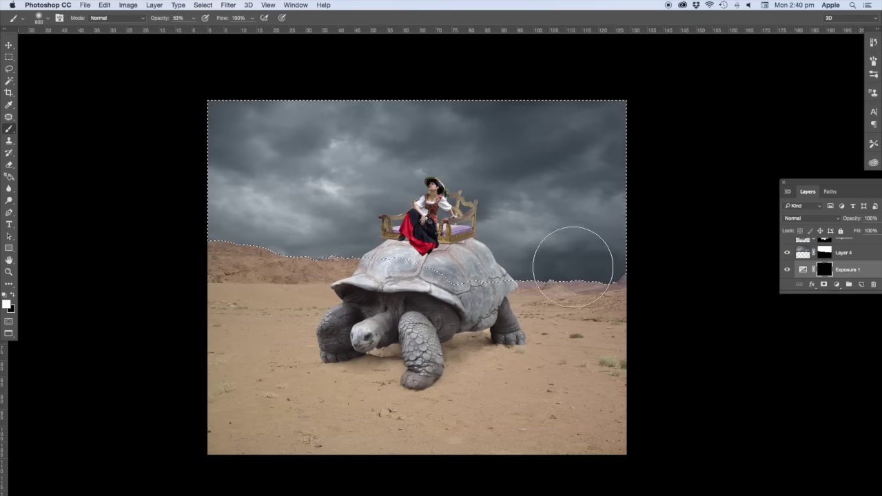
# - Invert the selection to the ground and softly paint darkening on its left side at 35% opacity
pyautogui.moveTo(184, 18)
pyautogui.mouseDown()
pyautogui.moveTo(194, 29)
pyautogui.moveTo(253, 34)
pyautogui.mouseUp()
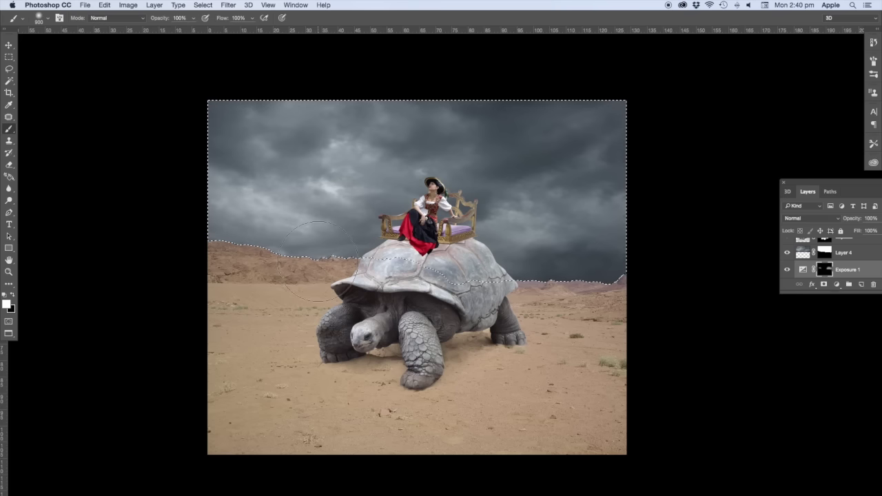
pyautogui.hotkey('ctrl', 'shift', 'i')
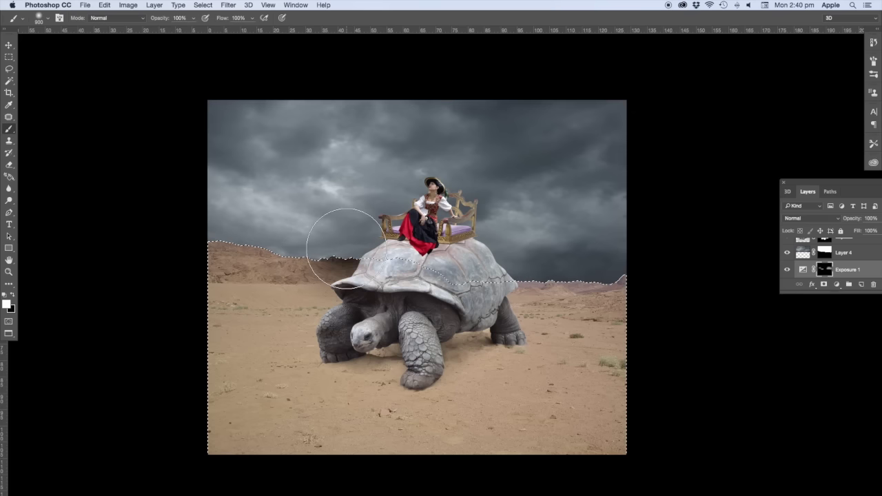
pyautogui.click(193, 23)
pyautogui.click(165, 31)
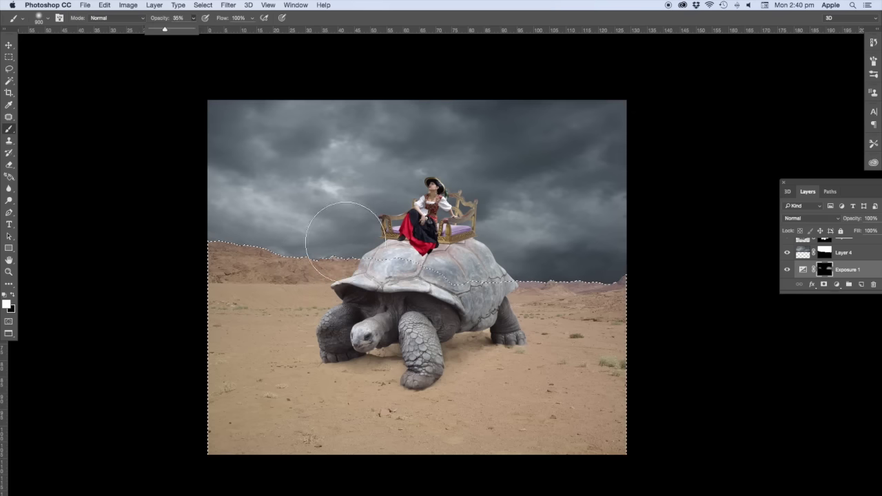
pyautogui.moveTo(206, 270); pyautogui.dragTo(270, 224)
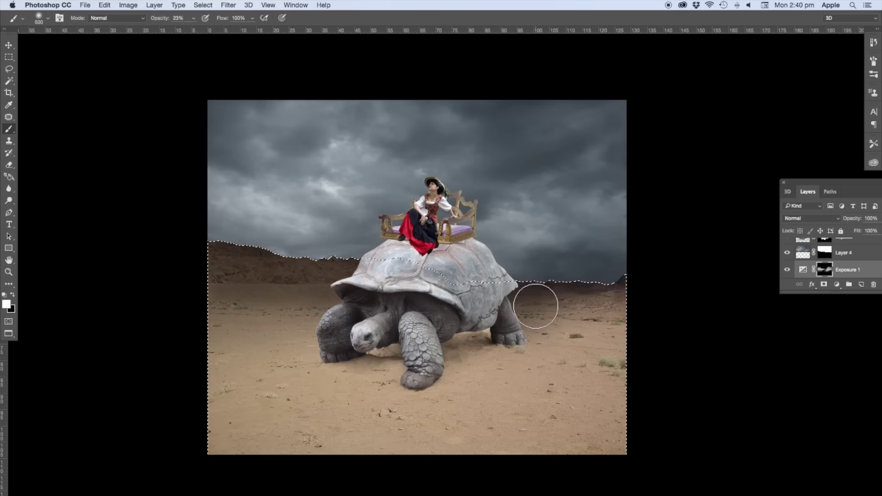
# - Resize the brush between 300 and 1600 px to reach the bottom edge, then deselect
pyautogui.press(']')
pyautogui.press(']')
pyautogui.press('2')
pyautogui.press('3')
pyautogui.scroll(-3, 659, 379)
pyautogui.press(']')
pyautogui.press(']')
pyautogui.press(']')
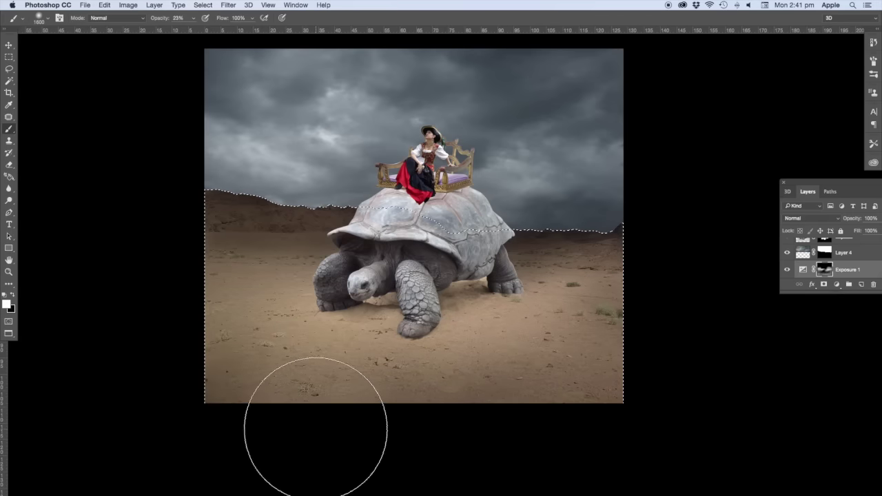
pyautogui.moveTo(561, 413); pyautogui.dragTo(576, 439)
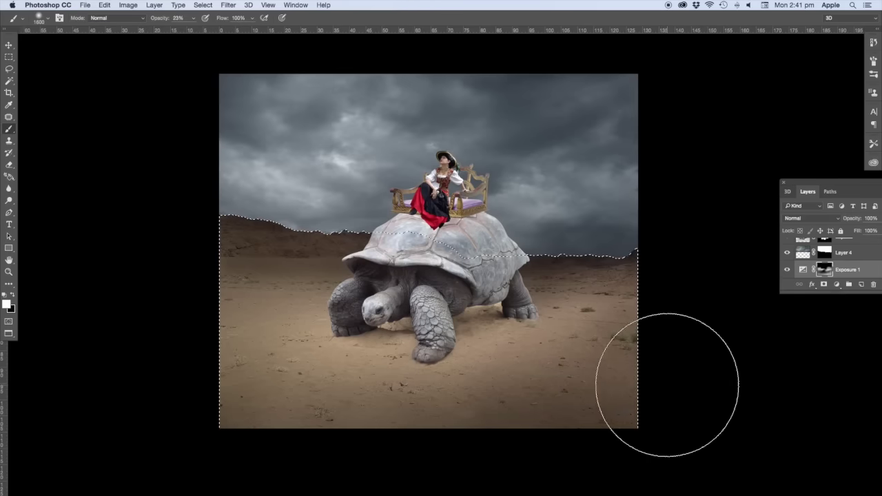
pyautogui.press('[')
pyautogui.press('[')
pyautogui.press('[')
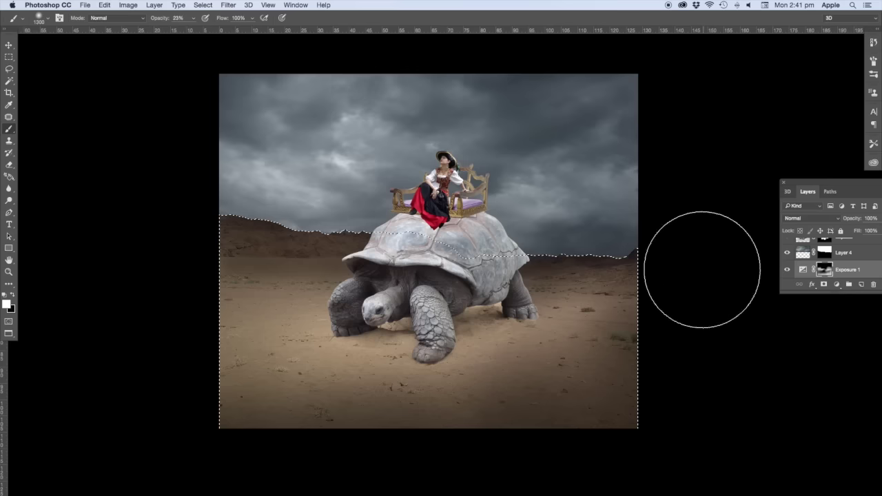
pyautogui.press('[')
pyautogui.press('[')
pyautogui.press('[')
pyautogui.press('[')
pyautogui.press('[')
pyautogui.press('[')
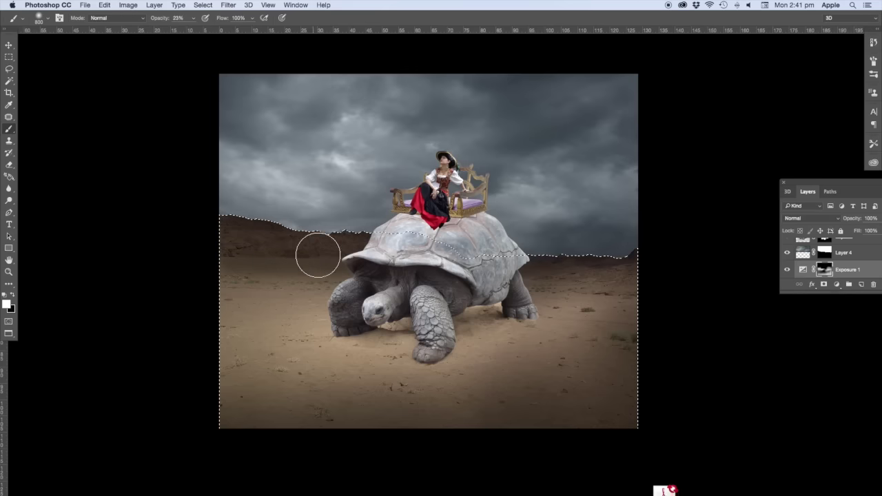
pyautogui.press(']')
pyautogui.press(']')
pyautogui.press(']')
pyautogui.press(']')
pyautogui.press(']')
pyautogui.press(']')
pyautogui.press(']')
pyautogui.press(']')
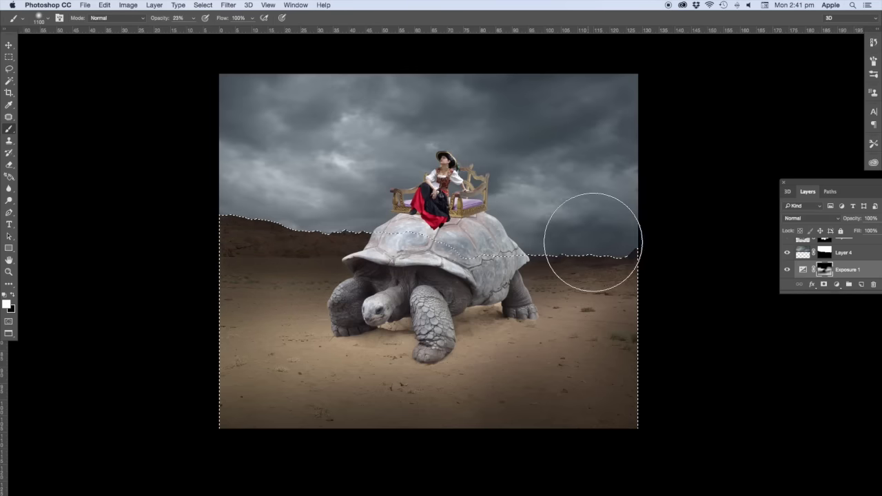
pyautogui.press('super+d')
pyautogui.moveTo(686, 254); pyautogui.dragTo(676, 259)
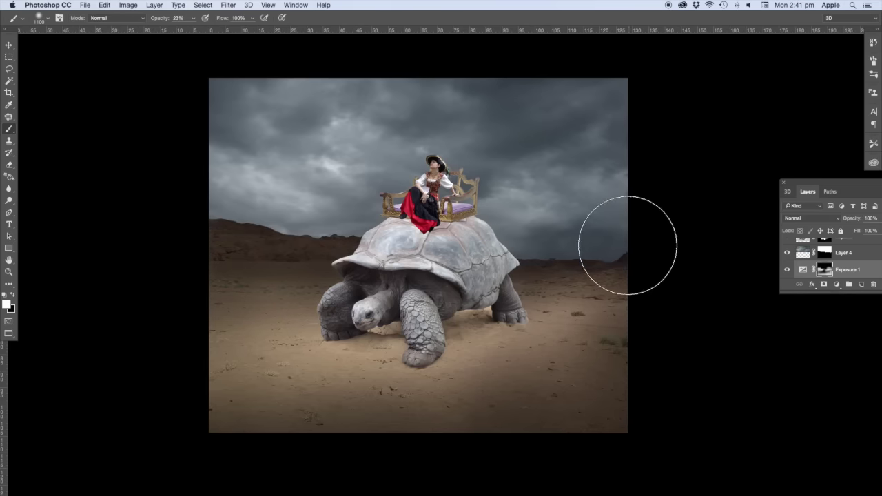
# - Add a Photo Filter above Layer 0 using Warming Filter (81) with density lowered to 25%
pyautogui.click(7, 45)
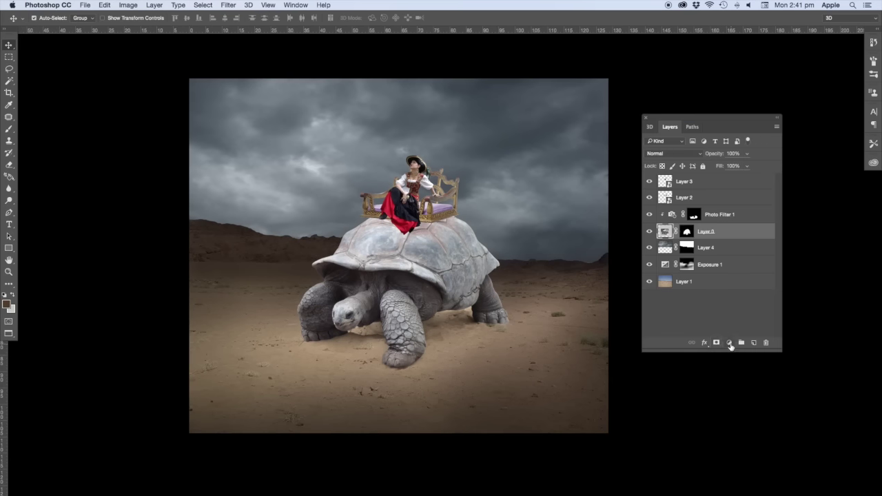
pyautogui.click(731, 346)
pyautogui.click(768, 451)
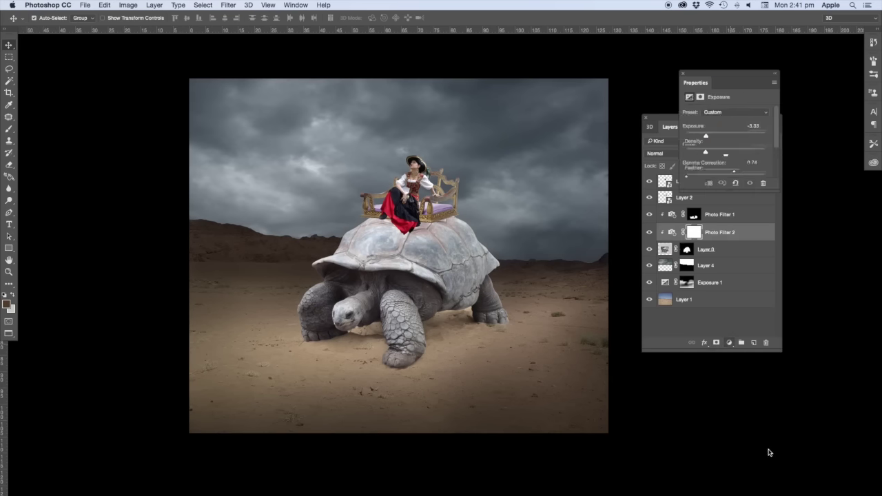
pyautogui.click(748, 113)
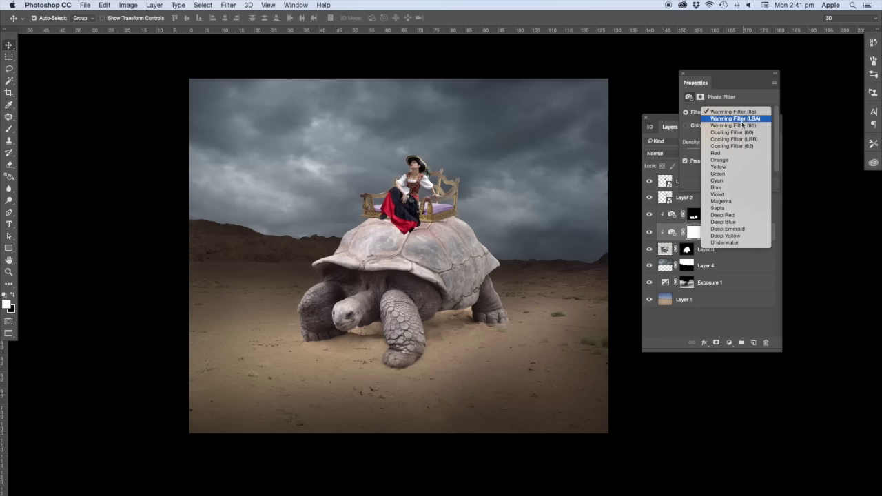
pyautogui.click(743, 127)
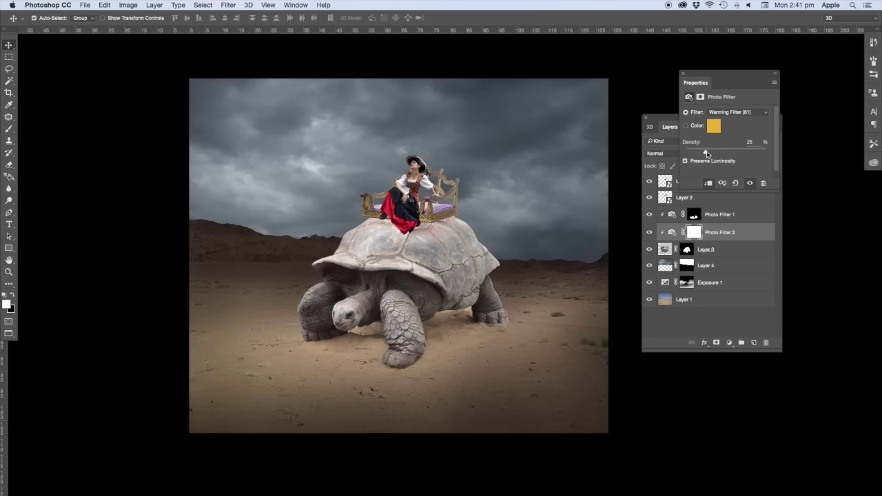
pyautogui.moveTo(719, 153); pyautogui.dragTo(714, 153)
pyautogui.click(684, 74)
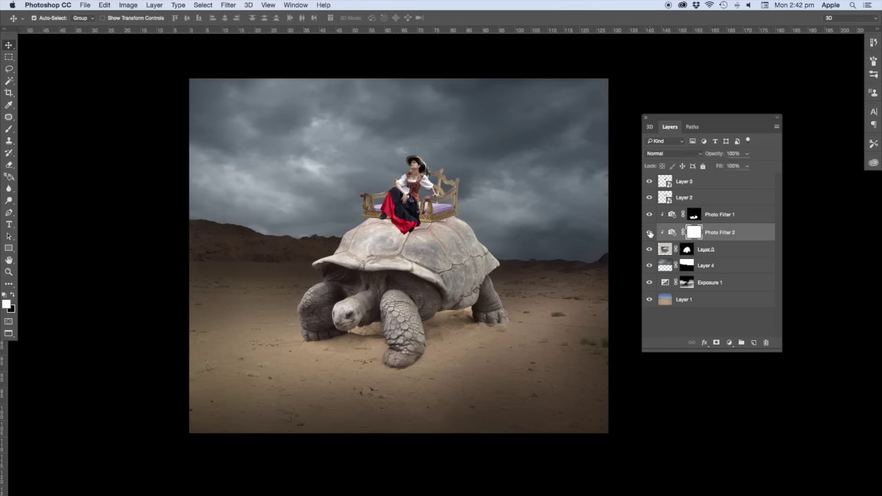
# - Set Photo Filter 2 to Multiply at 26% fill and toggle its visibility to compare
pyautogui.click(672, 153)
pyautogui.click(667, 177)
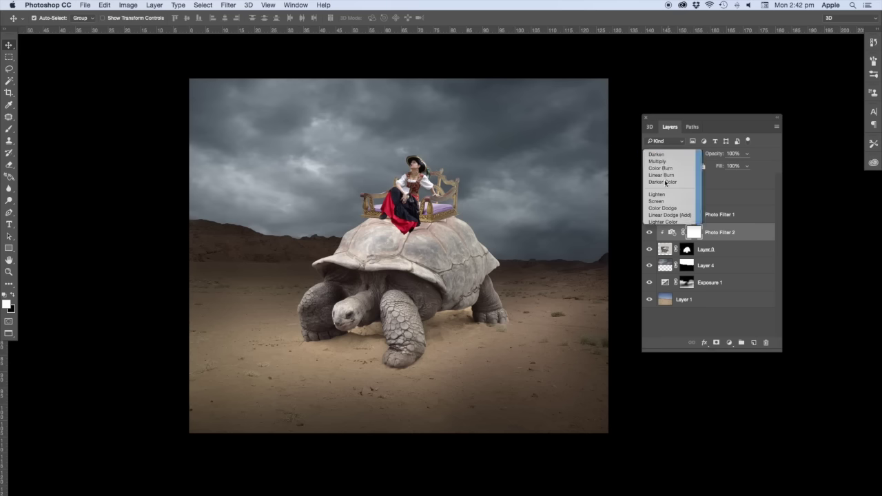
pyautogui.click(746, 166)
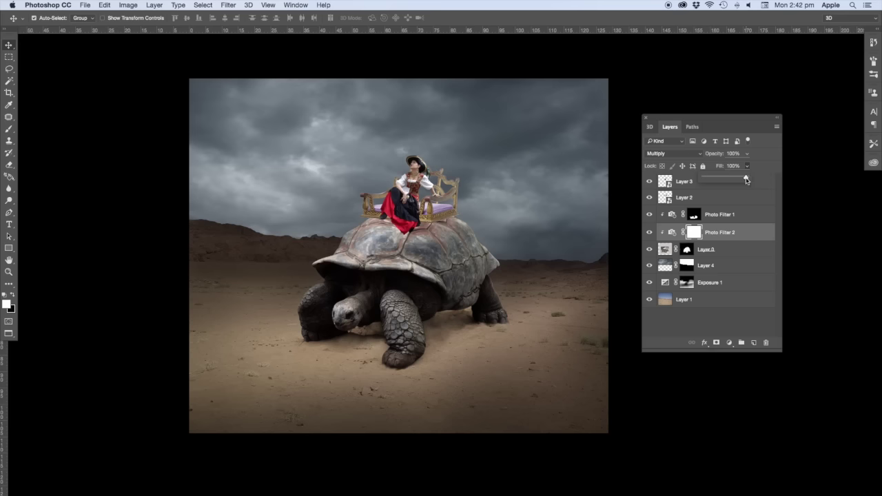
pyautogui.moveTo(730, 178)
pyautogui.mouseDown()
pyautogui.moveTo(701, 179)
pyautogui.moveTo(720, 179)
pyautogui.mouseUp()
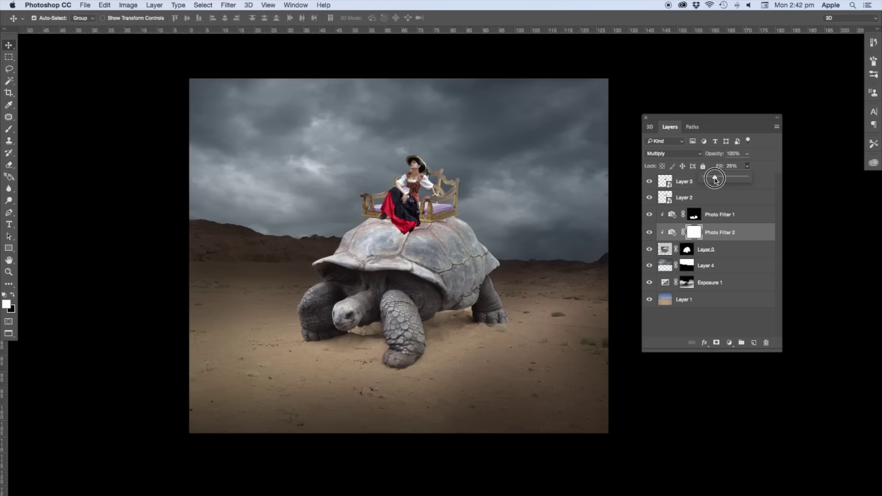
pyautogui.click(650, 233)
pyautogui.click(649, 233)
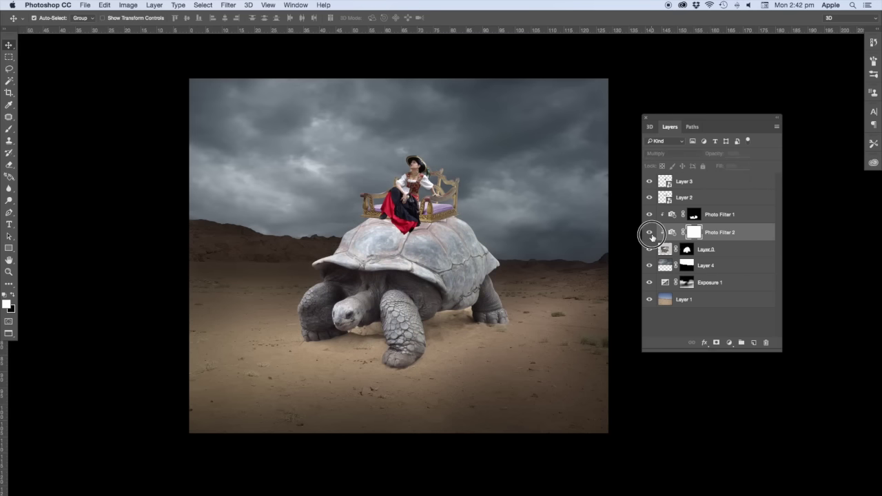
pyautogui.click(716, 253)
pyautogui.click(728, 343)
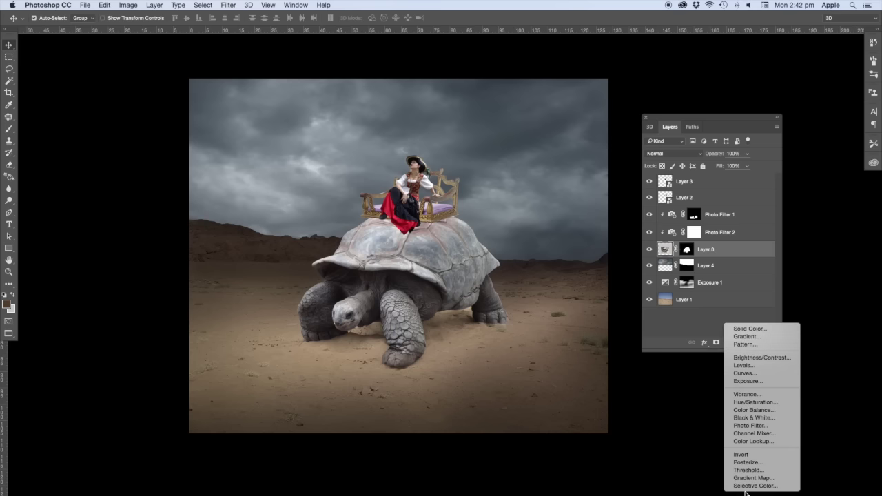
# - Add a third Photo Filter on the tortoise using the Sepia preset with density raised to 46%
pyautogui.click(763, 425)
pyautogui.click(740, 112)
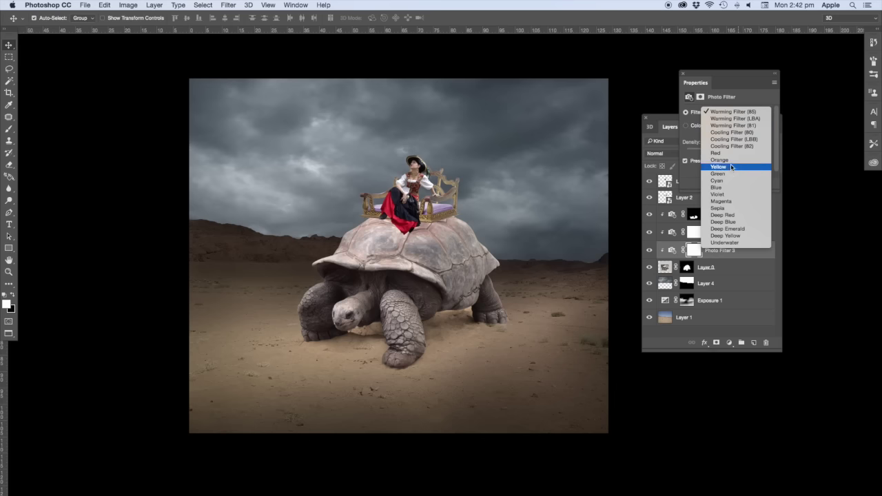
pyautogui.click(720, 208)
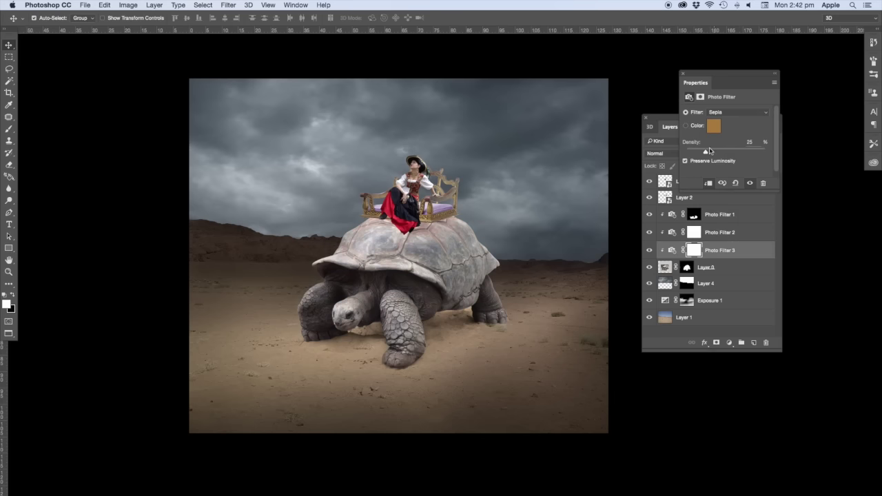
pyautogui.moveTo(705, 153); pyautogui.dragTo(719, 154)
pyautogui.click(682, 74)
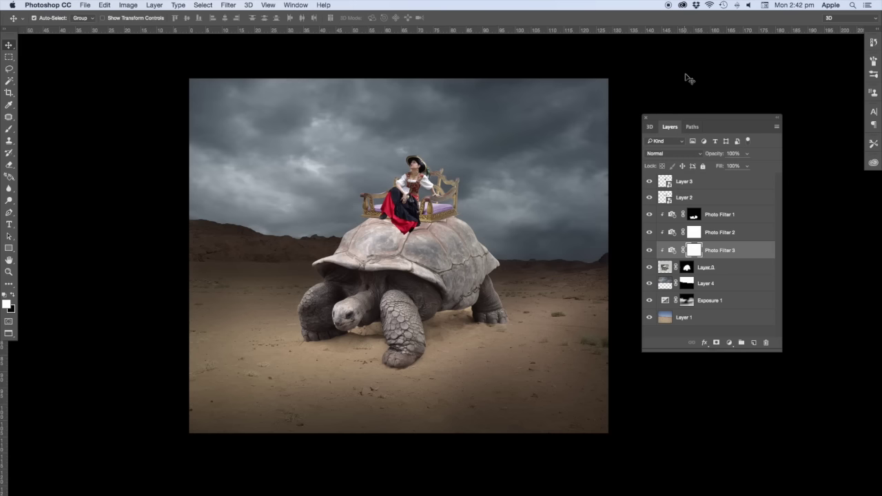
# - Add Color Balance to Layer 0, shifting midtones toward yellow and setting shadows to -2, 0, +3
pyautogui.click(715, 267)
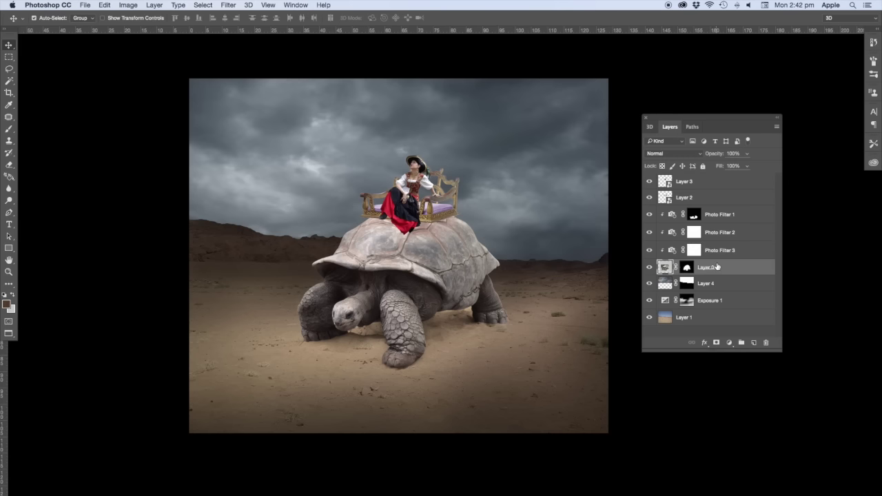
pyautogui.click(729, 343)
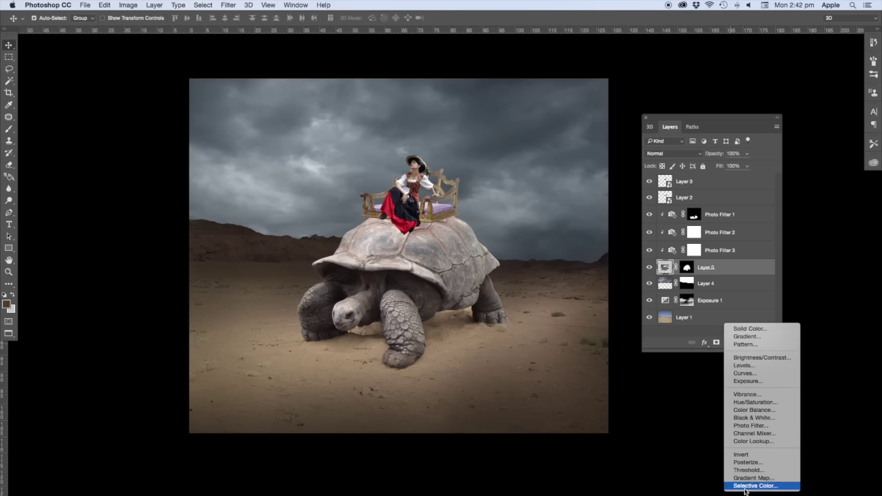
pyautogui.click(754, 410)
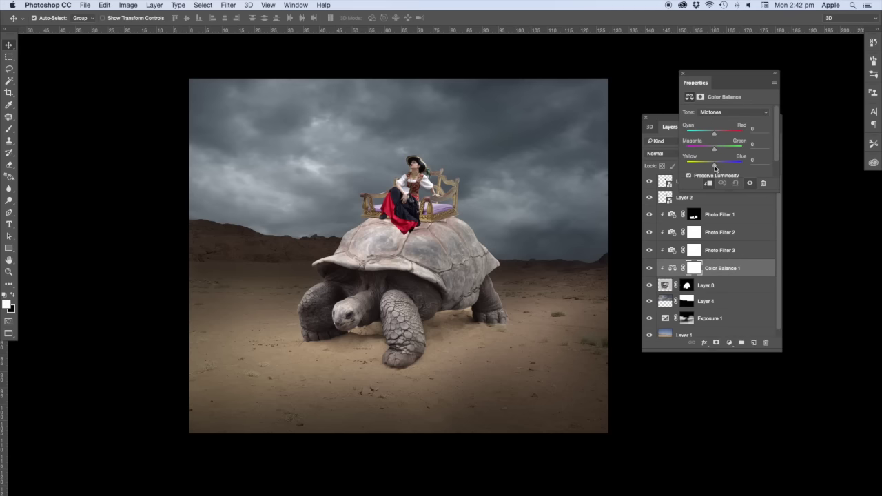
pyautogui.moveTo(713, 166); pyautogui.dragTo(706, 167)
pyautogui.click(724, 112)
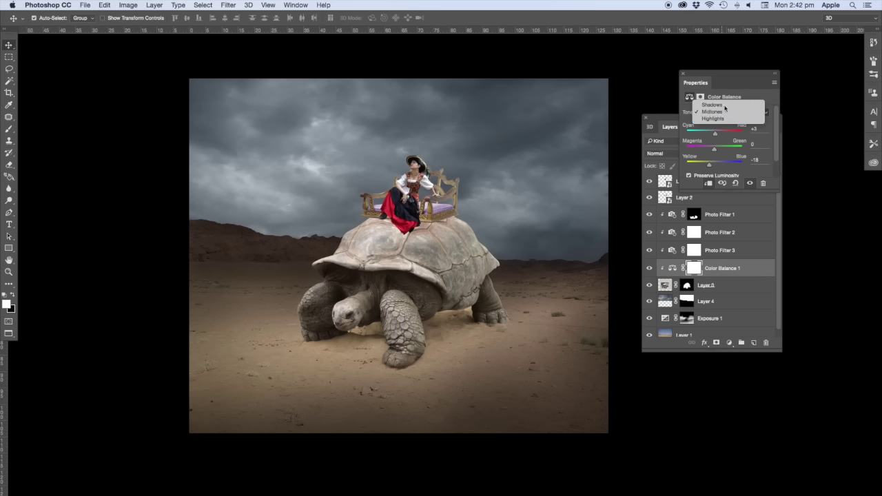
pyautogui.click(723, 104)
pyautogui.moveTo(715, 167); pyautogui.dragTo(716, 168)
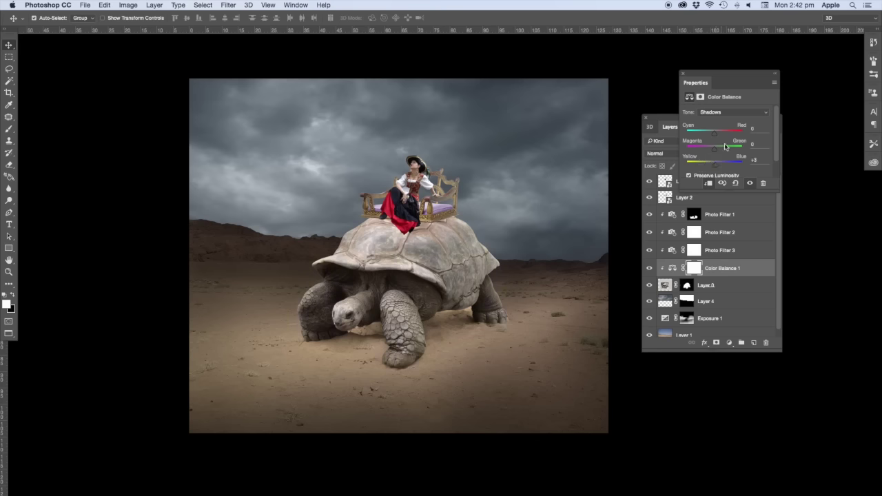
pyautogui.moveTo(717, 134); pyautogui.dragTo(722, 135)
pyautogui.click(684, 76)
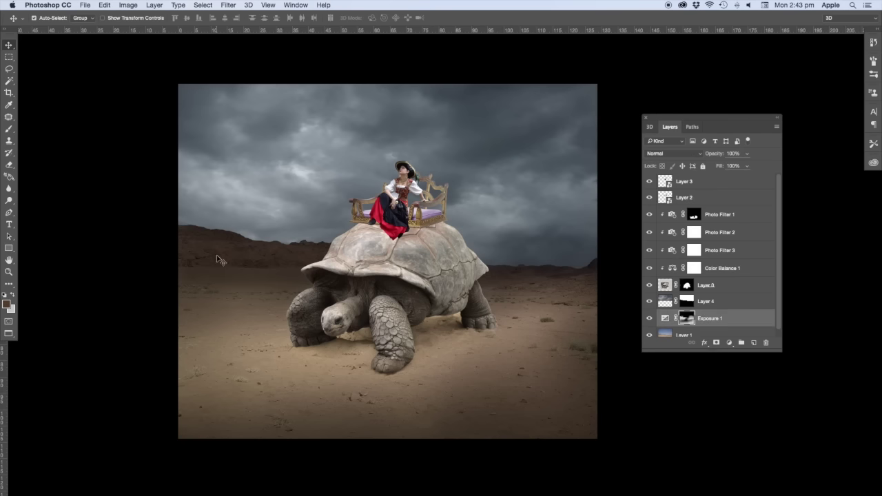
# - Load the Exposure 1 mask as a selection and set the new layer's blend mode to Screen
pyautogui.scroll(-1, 729, 306)
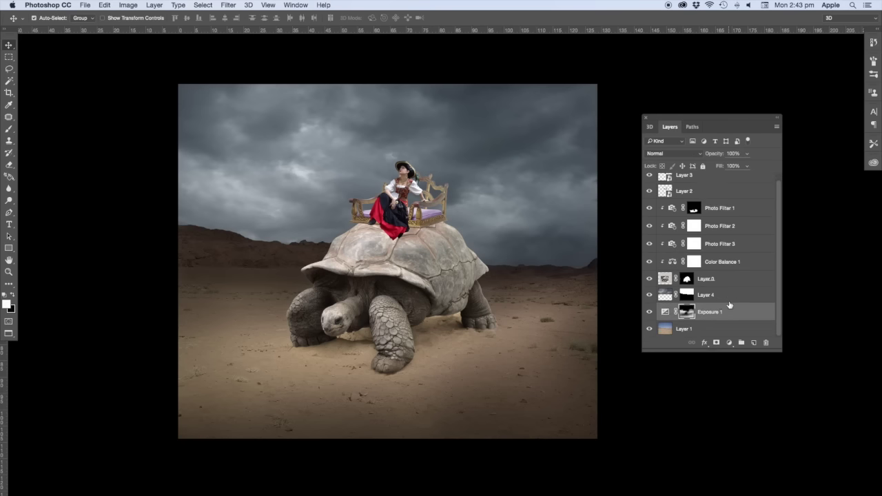
pyautogui.keyDown('super'); pyautogui.click(687, 299); pyautogui.keyUp('super')
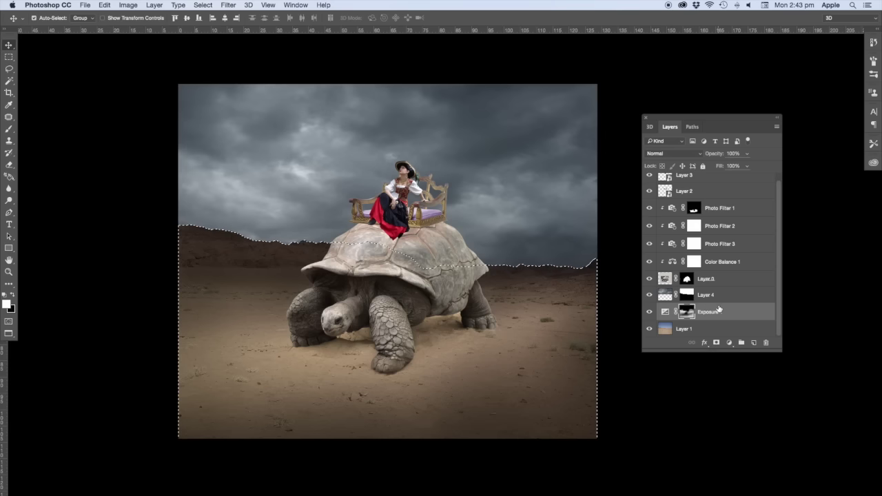
pyautogui.click(740, 333)
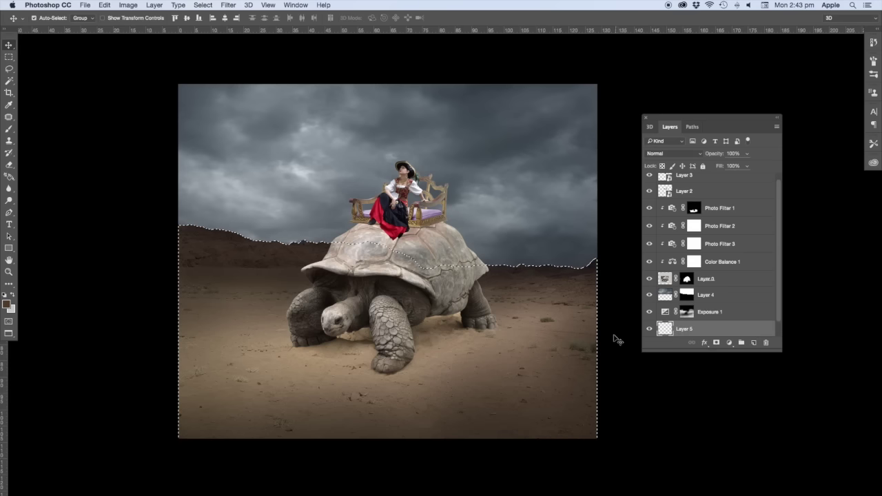
pyautogui.press('b')
pyautogui.click(665, 154)
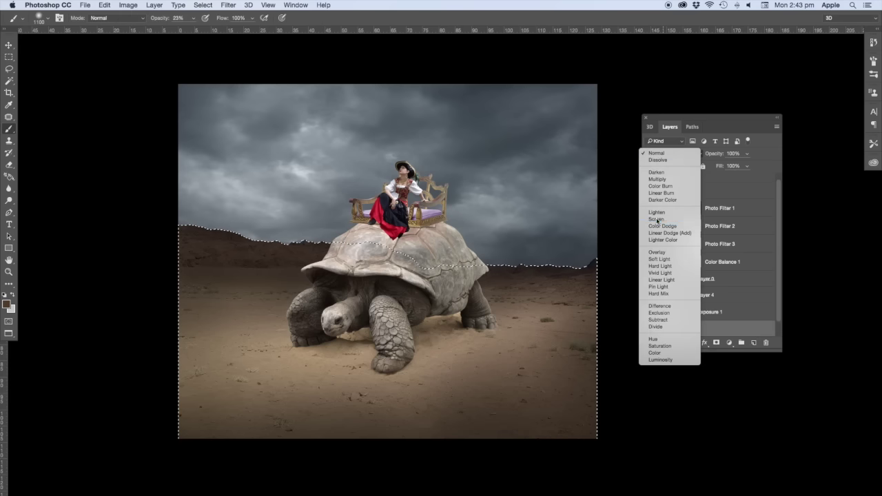
pyautogui.click(657, 219)
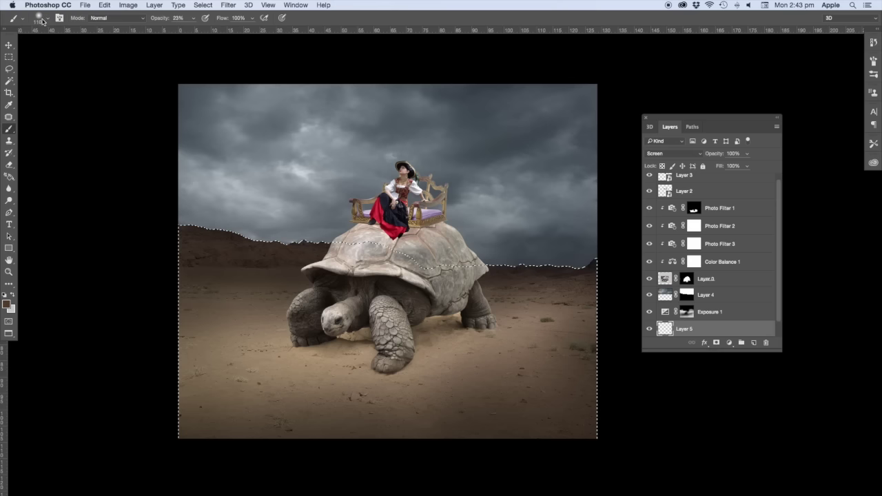
# - Paint white cloud-brush mist along the horizon, deselect, set 52% brush opacity, and move the layer up
pyautogui.click(43, 21)
pyautogui.moveTo(112, 109); pyautogui.dragTo(106, 133)
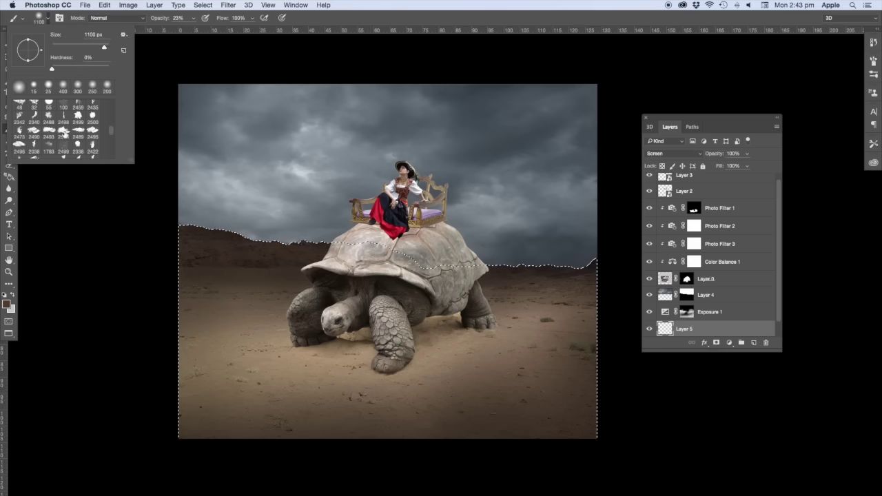
pyautogui.click(64, 131)
pyautogui.press('Return')
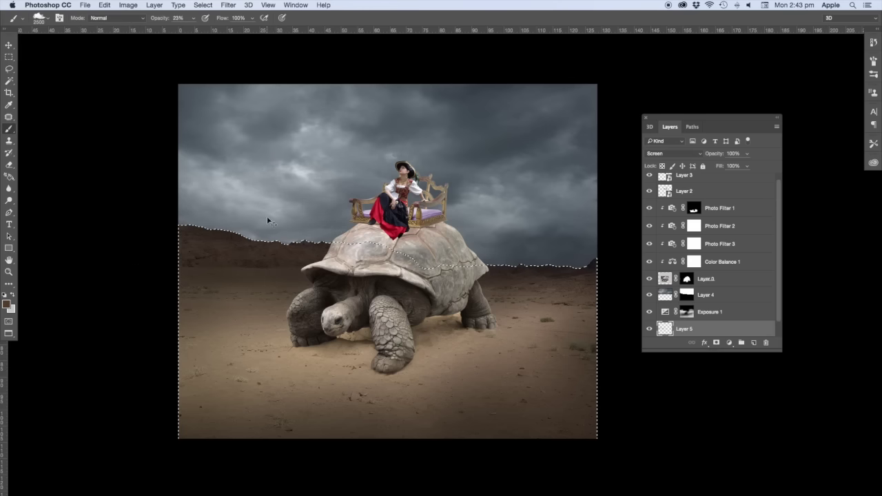
pyautogui.click(13, 297)
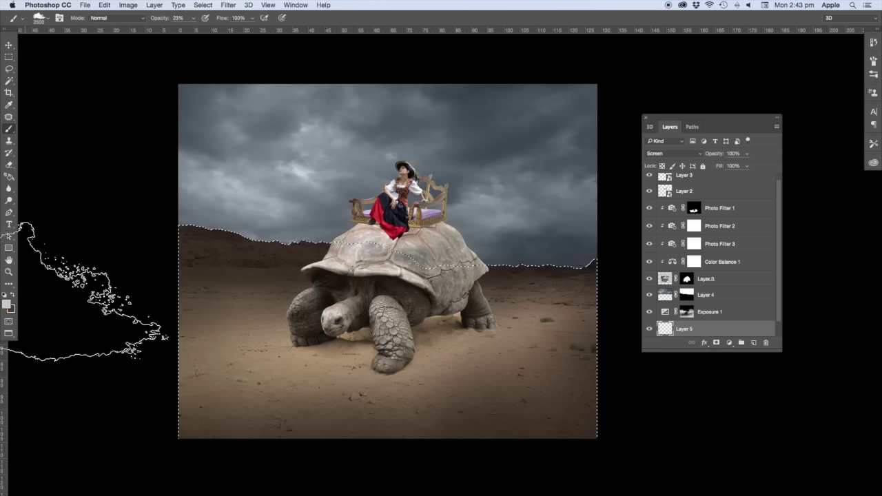
pyautogui.press('[')
pyautogui.press('[')
pyautogui.press('[')
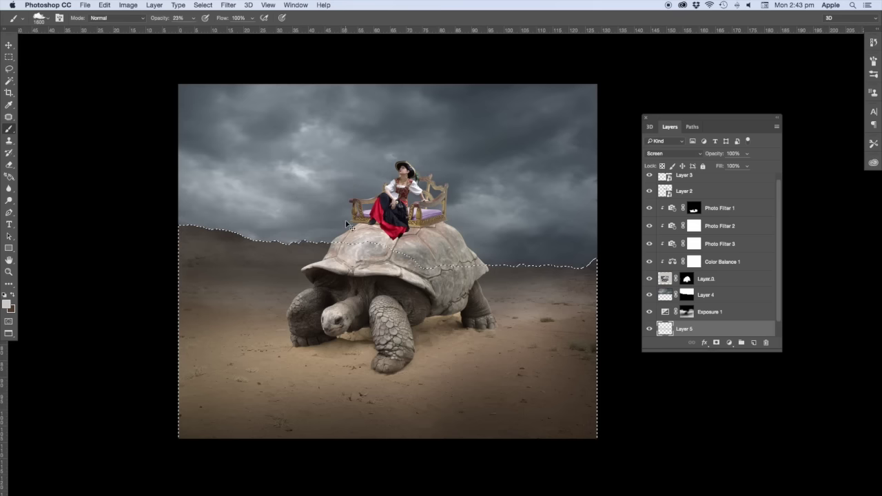
pyautogui.hotkey('ctrl', 'd')
pyautogui.press('[')
pyautogui.press('[')
pyautogui.press('[')
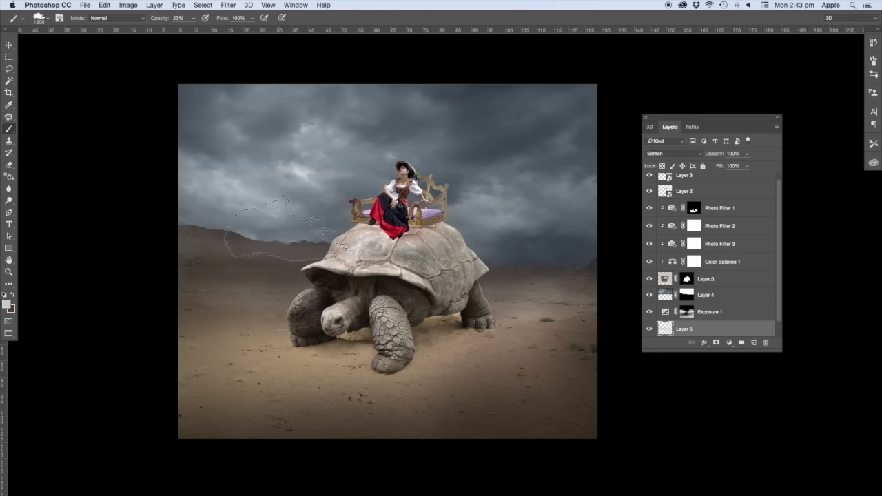
pyautogui.press('5')
pyautogui.press('2')
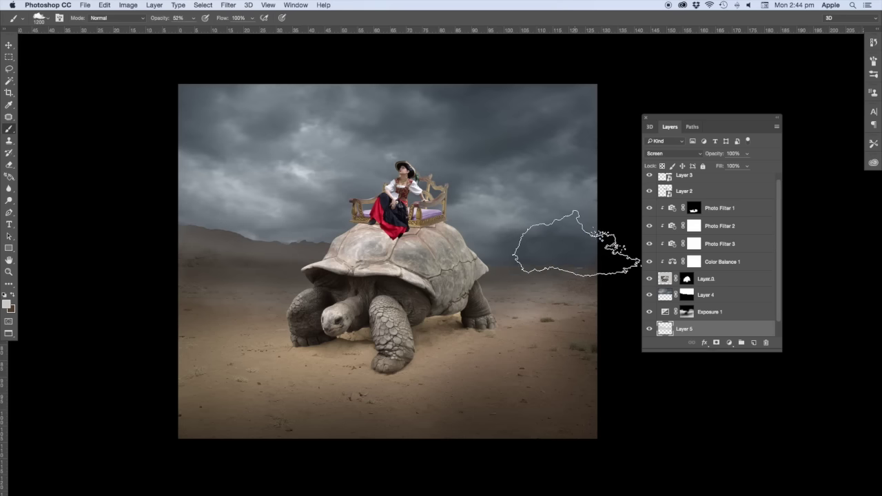
pyautogui.hotkey('ctrl', ']')
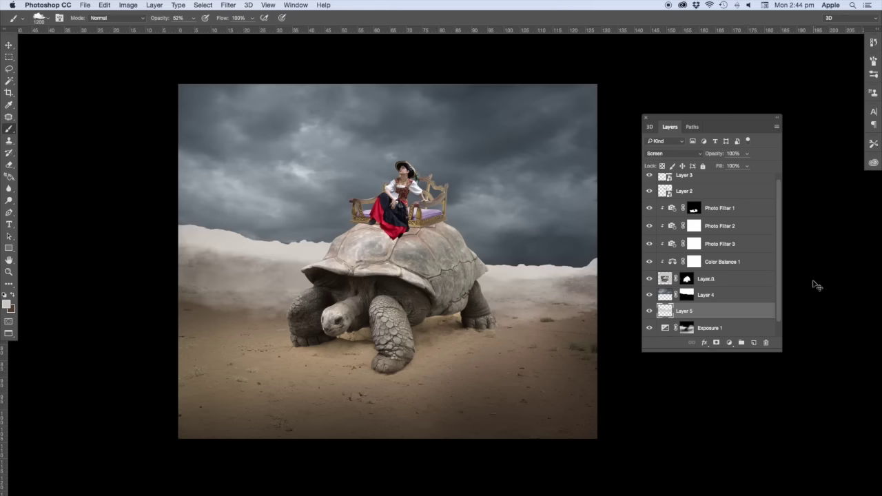
# - Move Layer 5 above Layer 4, add faint left-horizon mist at 15% opacity, and set Fill to 33%
pyautogui.hotkey('ctrl', ']')
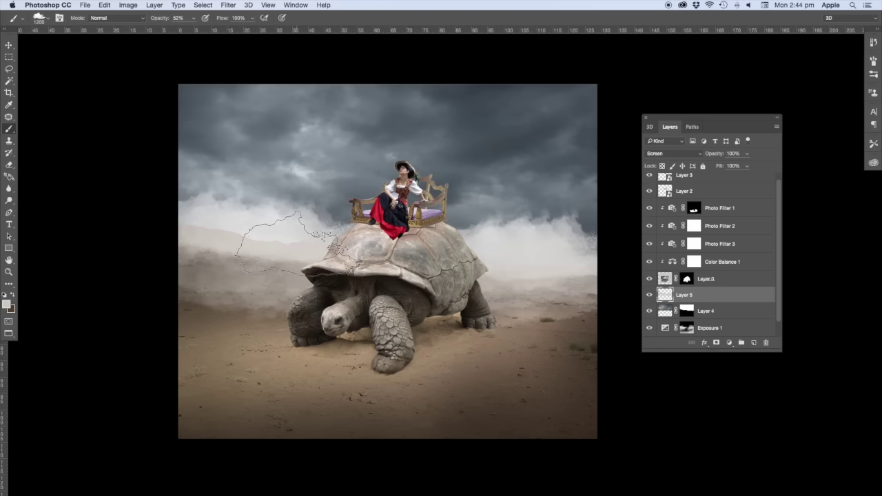
pyautogui.click(246, 233)
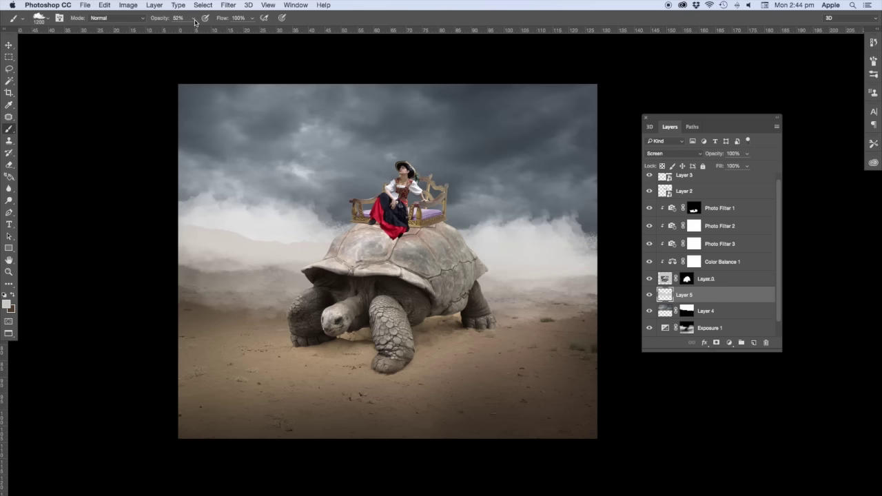
pyautogui.moveTo(195, 21); pyautogui.dragTo(180, 33)
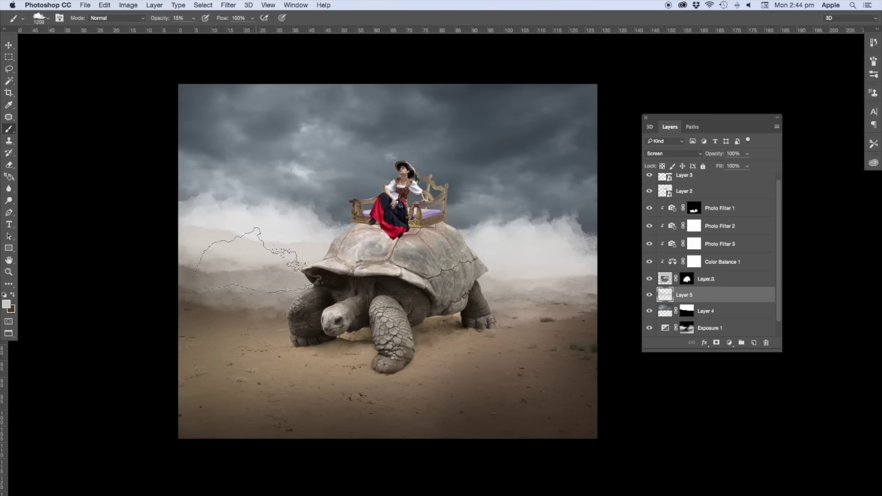
pyautogui.moveTo(253, 261); pyautogui.dragTo(183, 256)
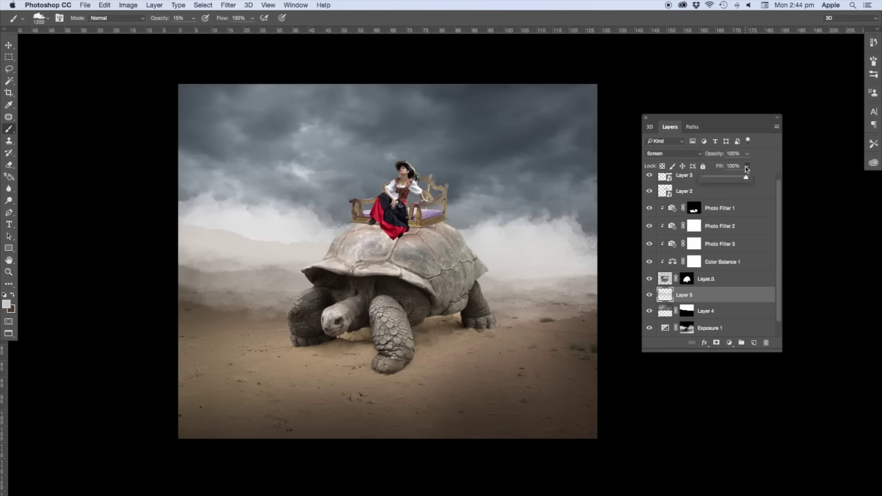
pyautogui.moveTo(746, 180)
pyautogui.mouseDown()
pyautogui.moveTo(713, 179)
pyautogui.moveTo(721, 179)
pyautogui.mouseUp()
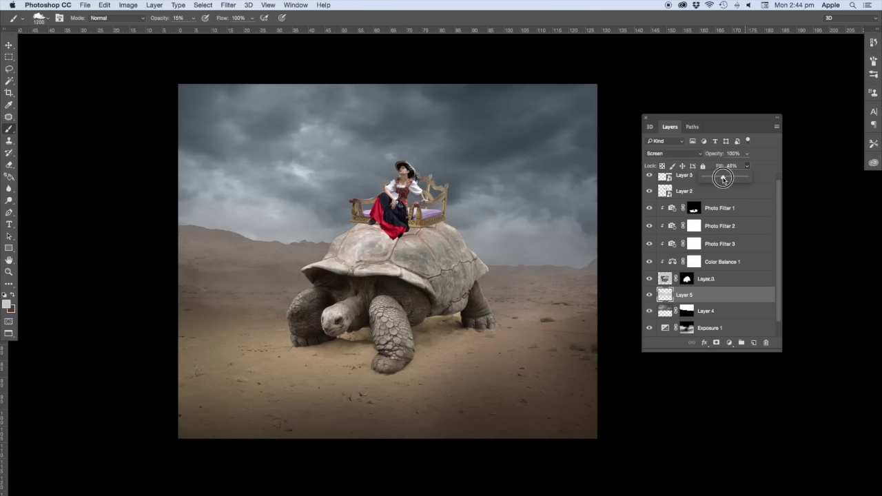
pyautogui.moveTo(723, 179); pyautogui.dragTo(719, 179)
# - Gaussian-blur the mist layer, erase near the tortoise's rear foot at 12% flow, and set Fill to 38%
pyautogui.click(230, 5)
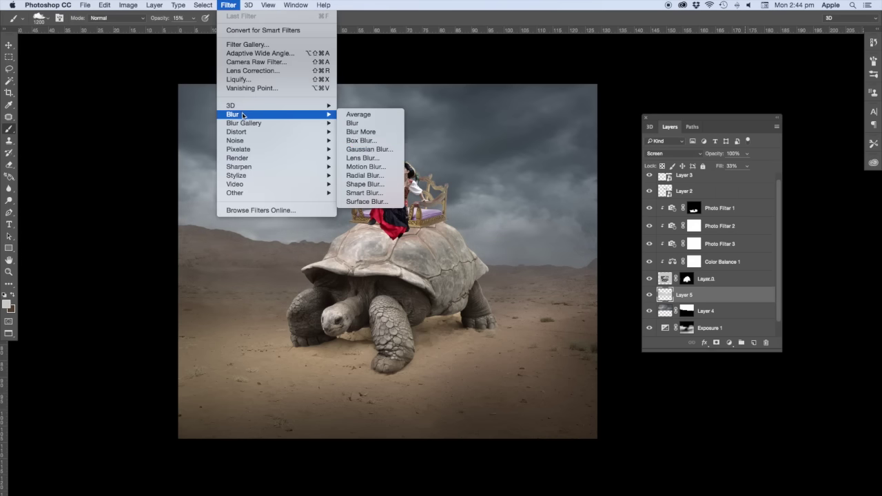
pyautogui.click(375, 146)
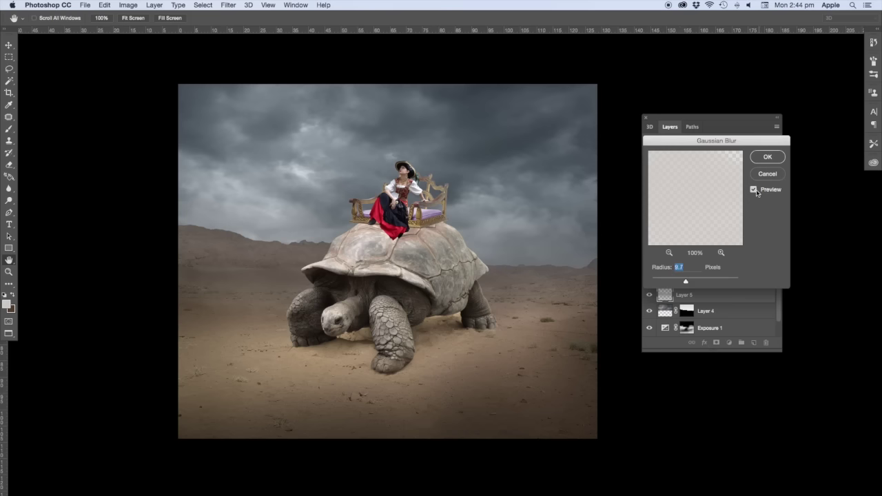
pyautogui.click(767, 157)
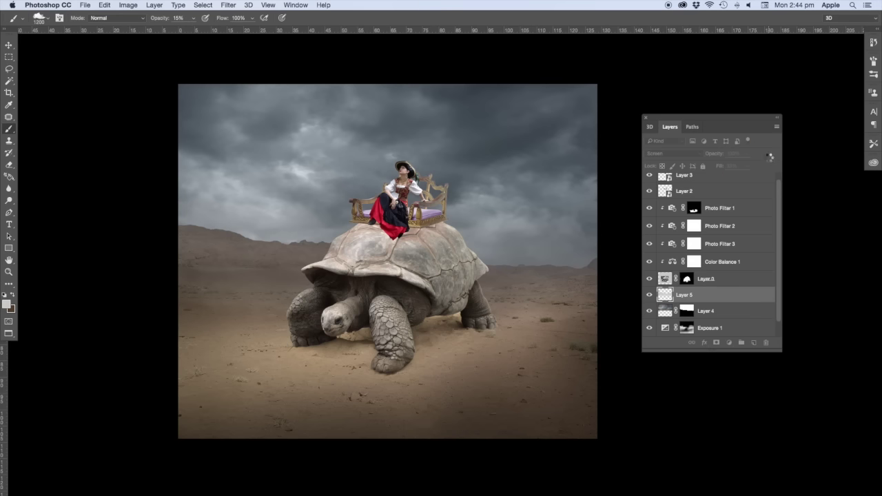
pyautogui.press('e')
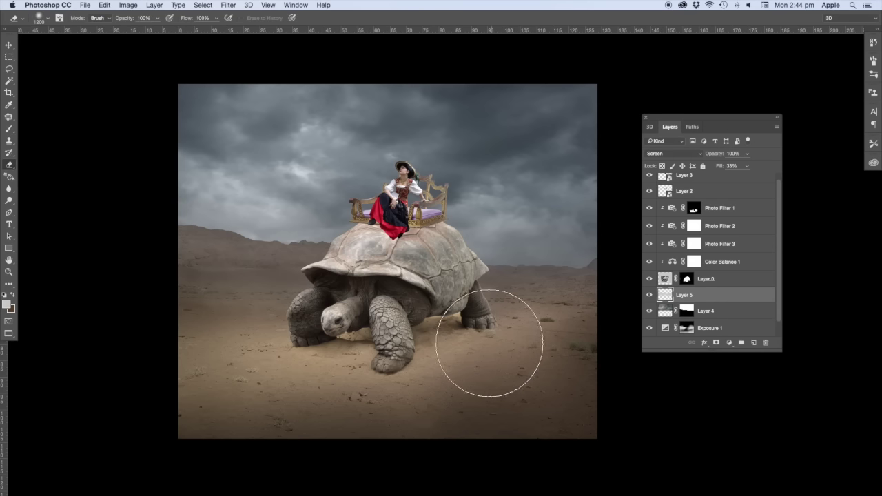
pyautogui.press('[')
pyautogui.press('[')
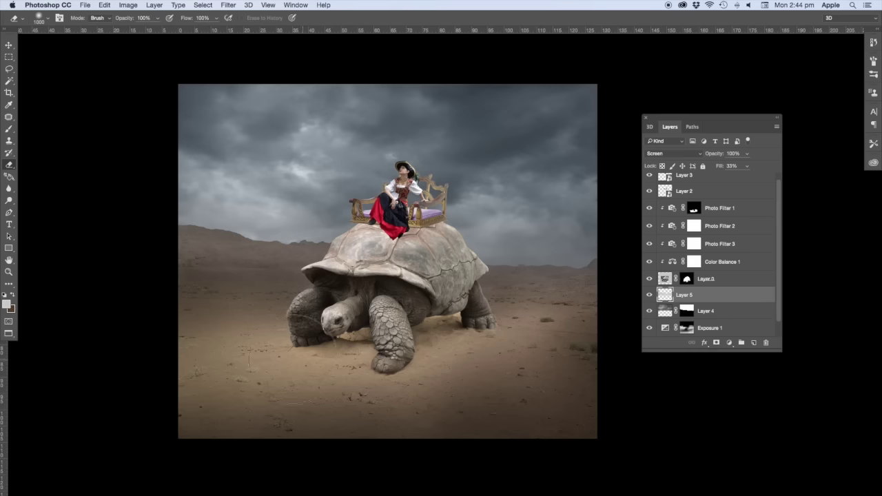
pyautogui.moveTo(744, 178); pyautogui.dragTo(748, 179)
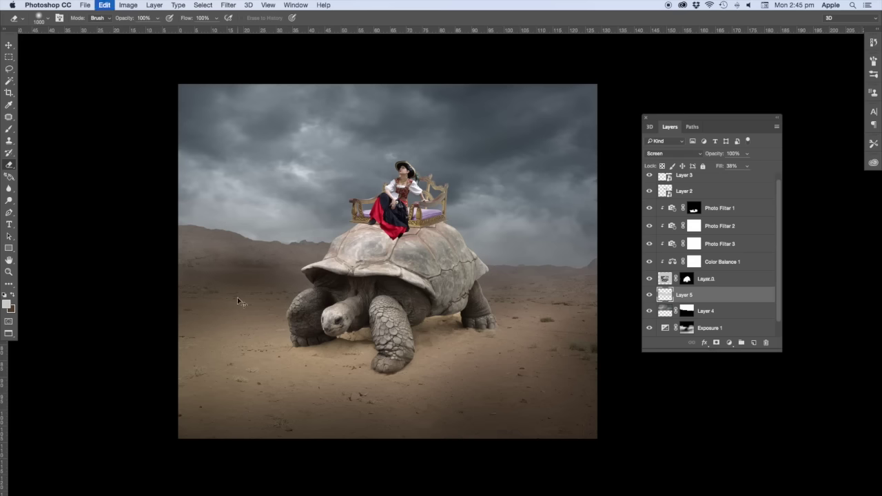
pyautogui.moveTo(216, 20); pyautogui.dragTo(178, 31)
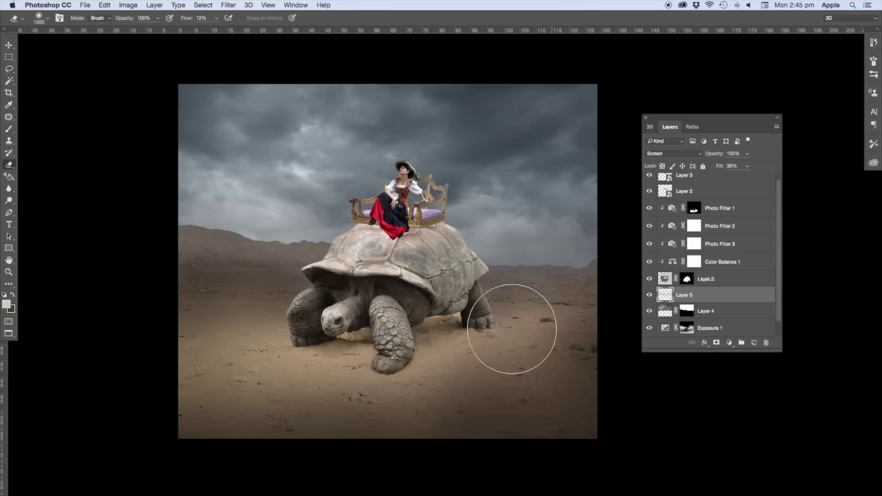
pyautogui.press('v')
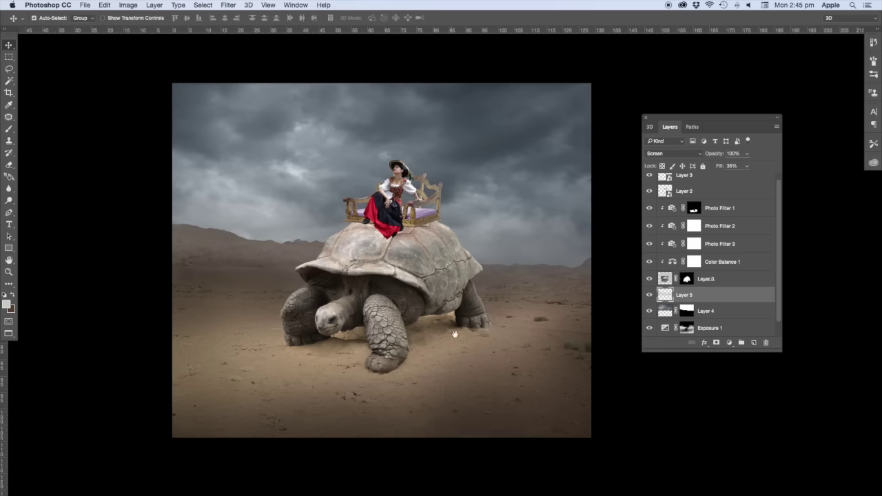
# - Select Layer 2, zoom in on the woman and throne, and load them as a selection
pyautogui.click(472, 249)
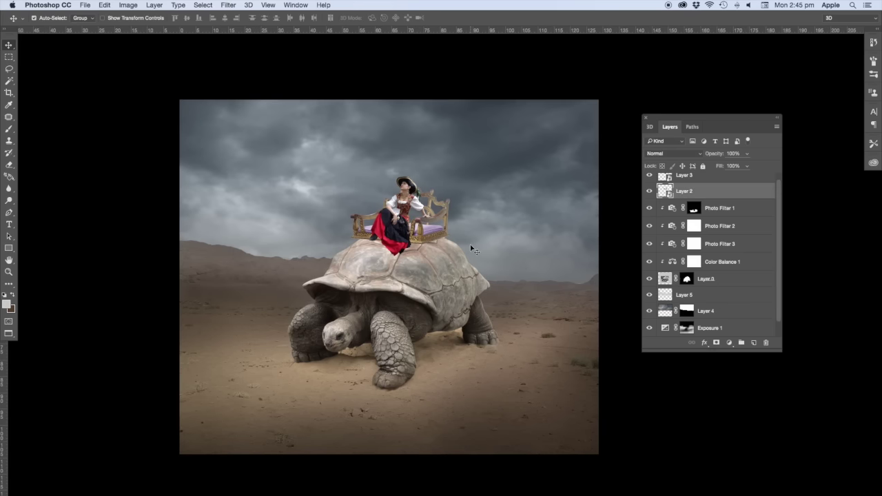
pyautogui.press('p')
pyautogui.hotkey('ctrl', '+')
pyautogui.hotkey('ctrl', '+')
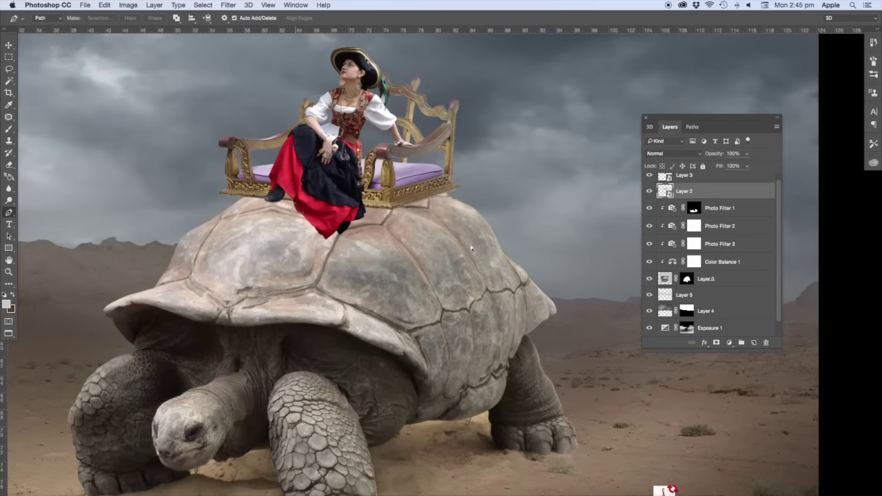
pyautogui.keyDown('ctrl'); pyautogui.click(423, 303); pyautogui.keyUp('ctrl')
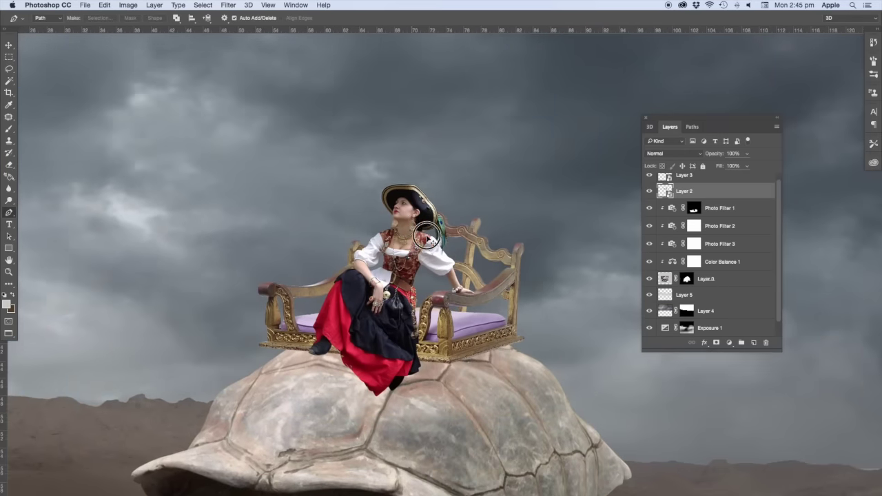
pyautogui.moveTo(427, 238); pyautogui.dragTo(469, 290)
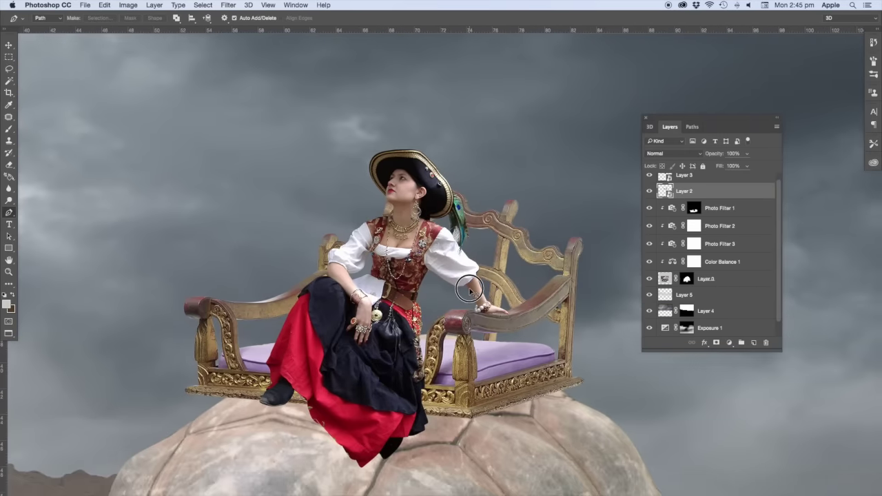
pyautogui.press('v')
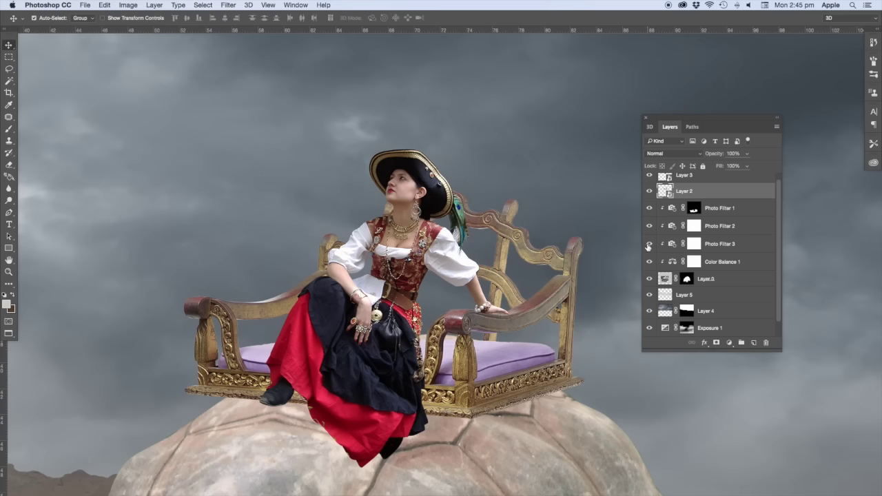
pyautogui.keyDown('ctrl'); pyautogui.click(666, 193); pyautogui.keyUp('ctrl')
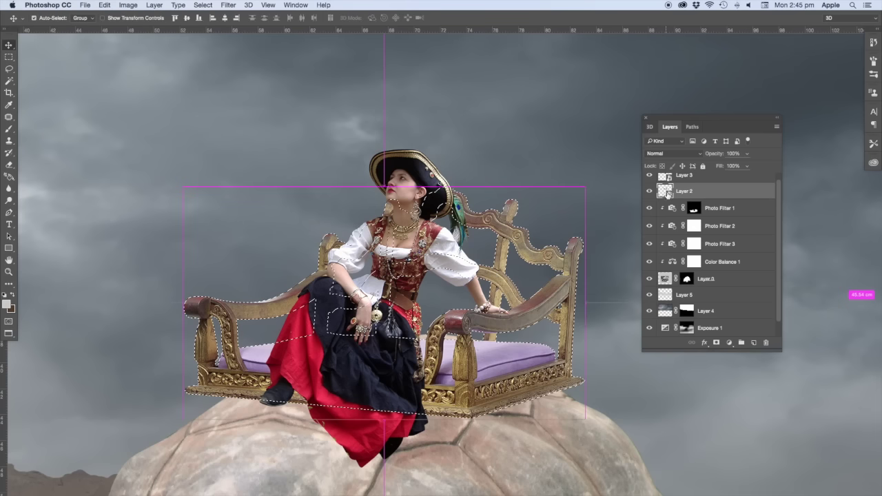
# - Add a new Layer 6 above Layer 2 and sample golden brown from the throne
pyautogui.click(753, 342)
pyautogui.hotkey('ctrl', '+')
pyautogui.press('b')
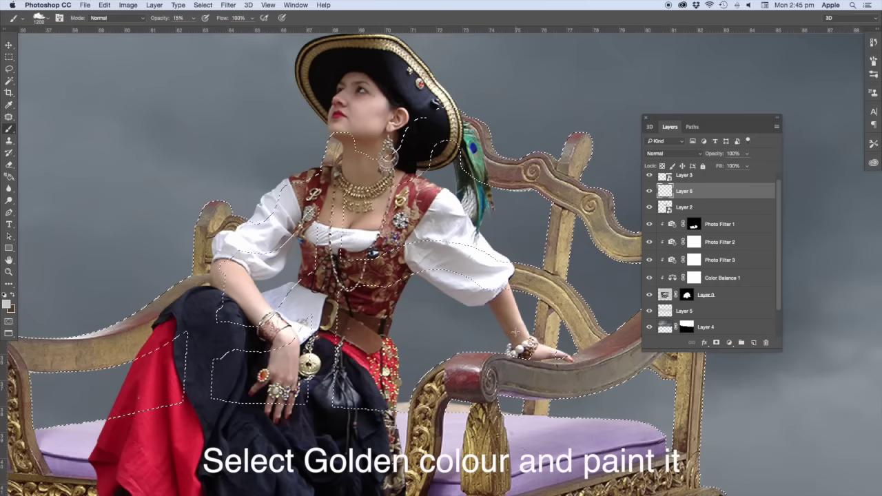
pyautogui.hscroll(-3, 235, 354)
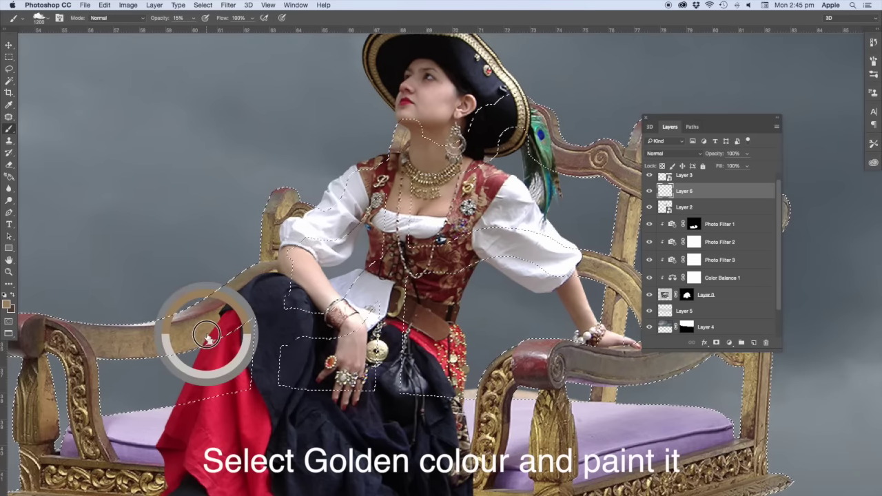
pyautogui.keyDown('alt'); pyautogui.click(204, 334); pyautogui.keyUp('alt')
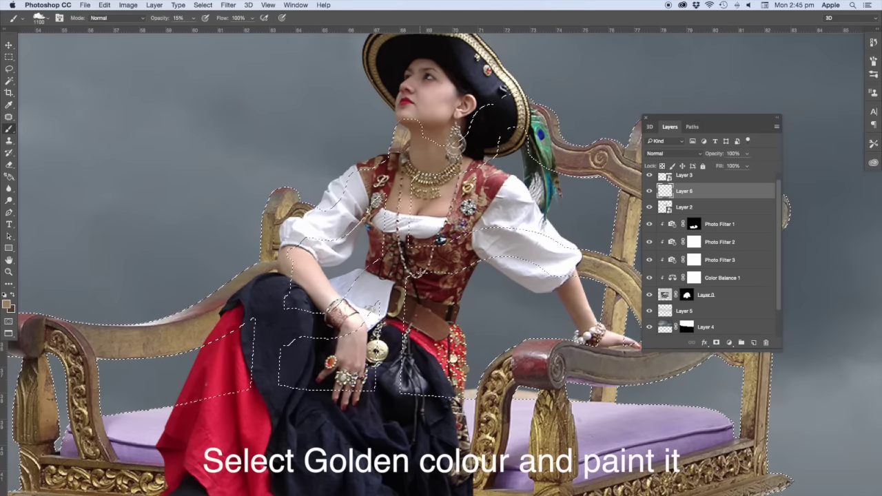
pyautogui.keyDown('ctrl'); pyautogui.click(662, 294); pyautogui.keyUp('ctrl')
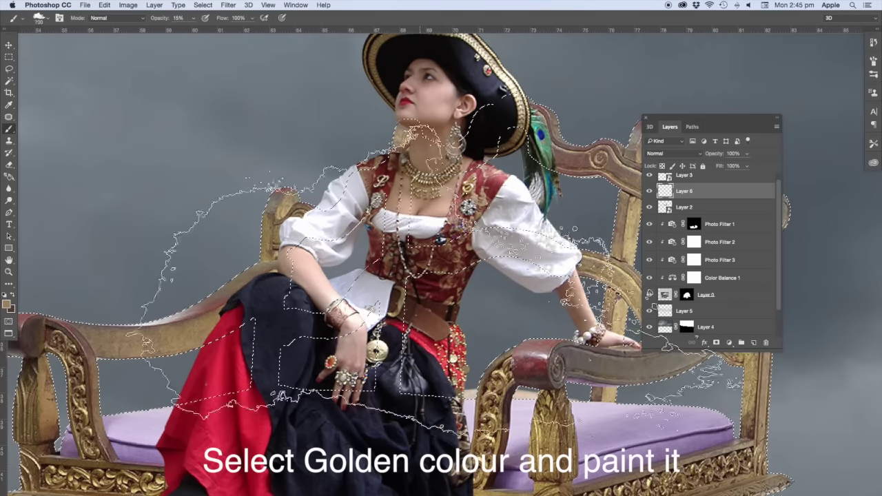
pyautogui.click(42, 17)
pyautogui.click(281, 157)
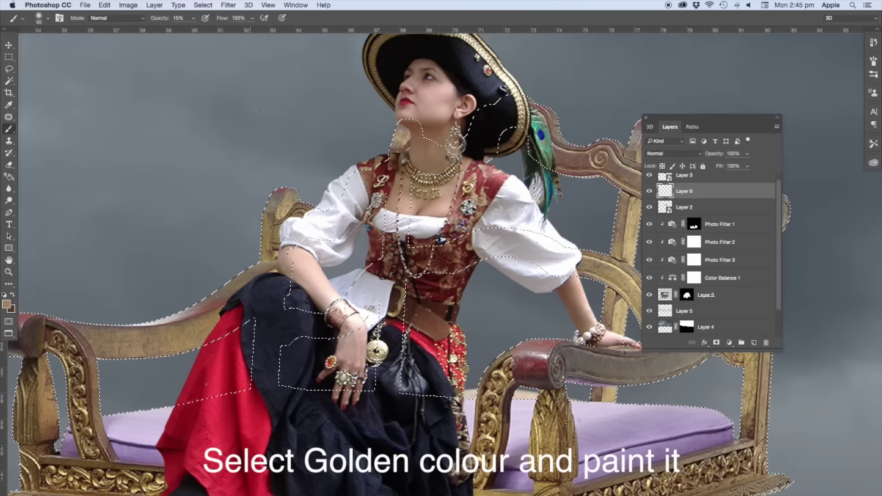
# - Set Layer 6 to Color blend mode with a 70 px brush at 45% opacity
pyautogui.hscroll(4, 331, 268)
pyautogui.scroll(1, 331, 267)
pyautogui.hscroll(2, 331, 267)
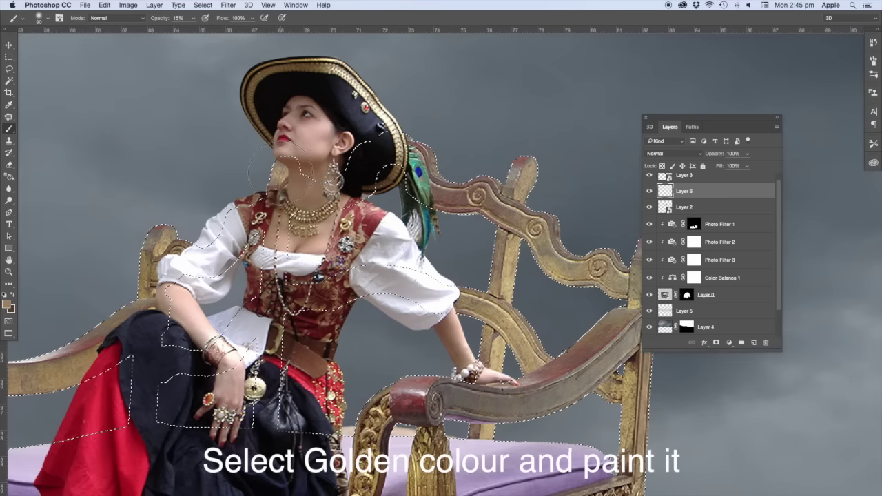
pyautogui.press('[')
pyautogui.press('[')
pyautogui.click(665, 153)
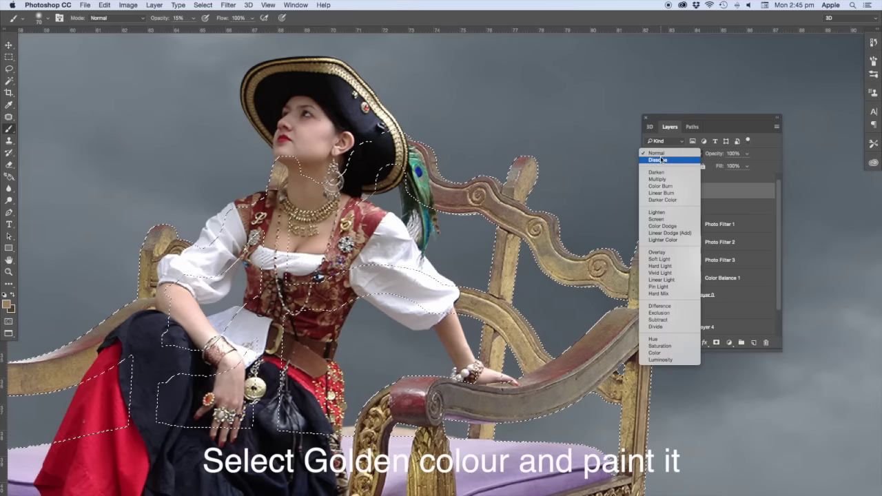
pyautogui.click(662, 352)
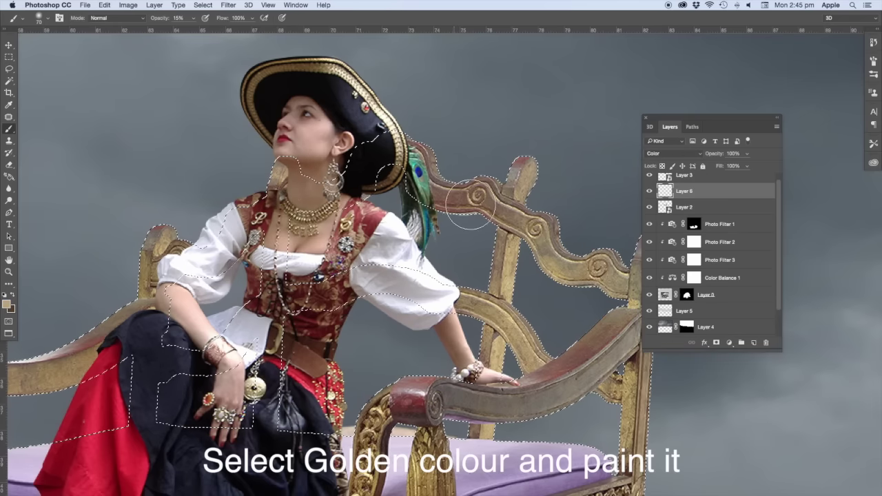
pyautogui.moveTo(192, 18); pyautogui.dragTo(207, 32)
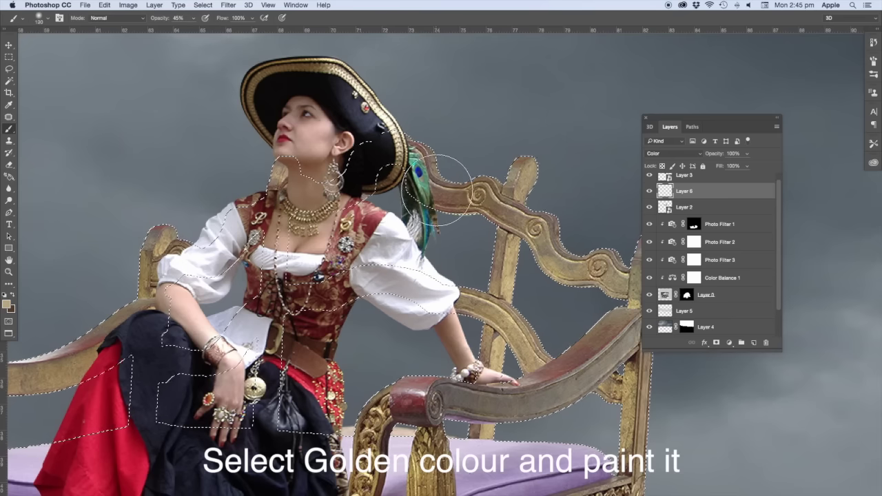
# - Sample gold from the woman's necklace, paint the red armrest gold, deselect, and fit the view
pyautogui.keyDown('alt'); pyautogui.click(334, 206); pyautogui.keyUp('alt')
pyautogui.hotkey('ctrl', '+')
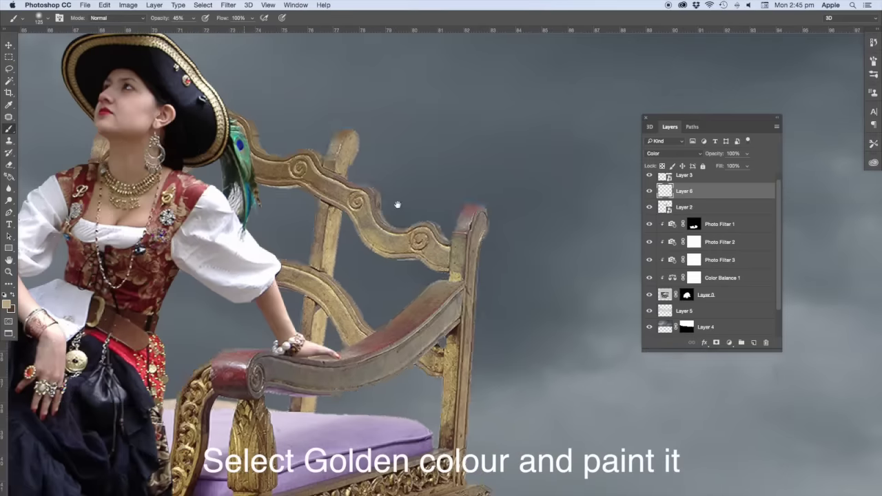
pyautogui.moveTo(365, 197); pyautogui.dragTo(422, 174)
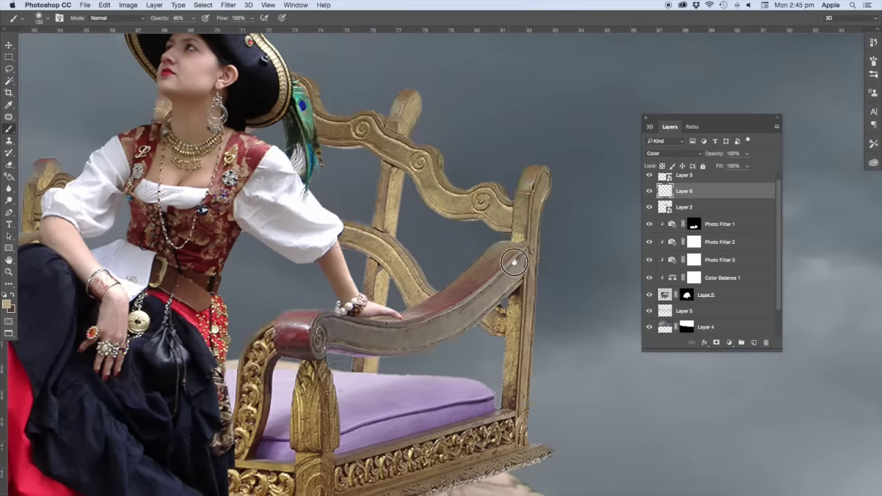
pyautogui.scroll(-2, 531, 154)
pyautogui.moveTo(510, 245)
pyautogui.mouseDown()
pyautogui.moveTo(404, 295)
pyautogui.moveTo(306, 315)
pyautogui.mouseUp()
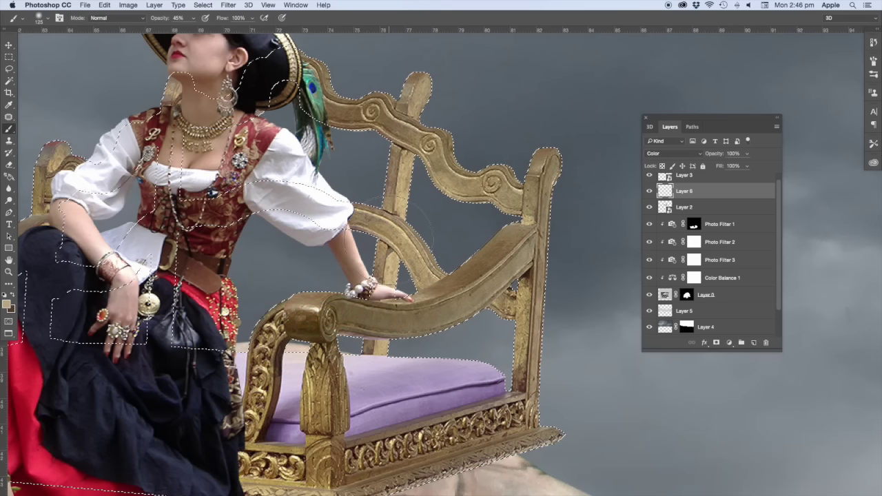
pyautogui.scroll(-7, 457, 197)
pyautogui.hotkey('ctrl', 'd')
pyautogui.scroll(10, 457, 198)
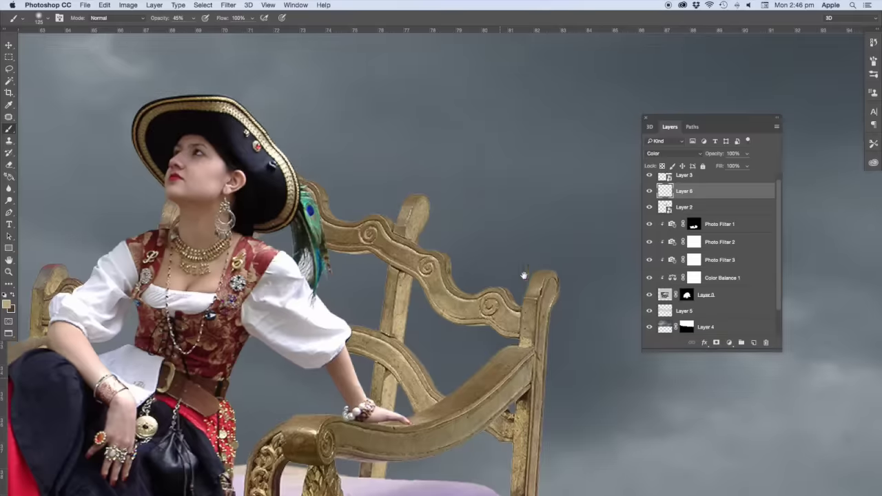
pyautogui.scroll(-5, 517, 340)
pyautogui.hotkey('ctrl', '-')
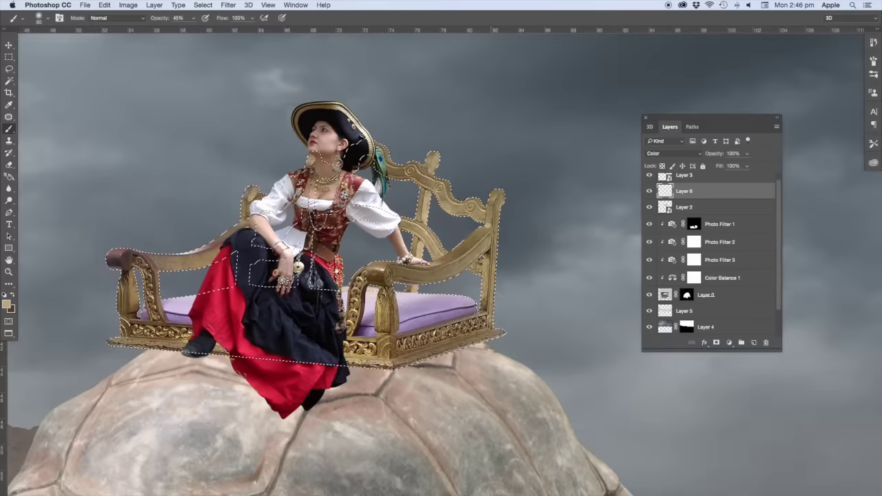
pyautogui.hscroll(-3, 372, 348)
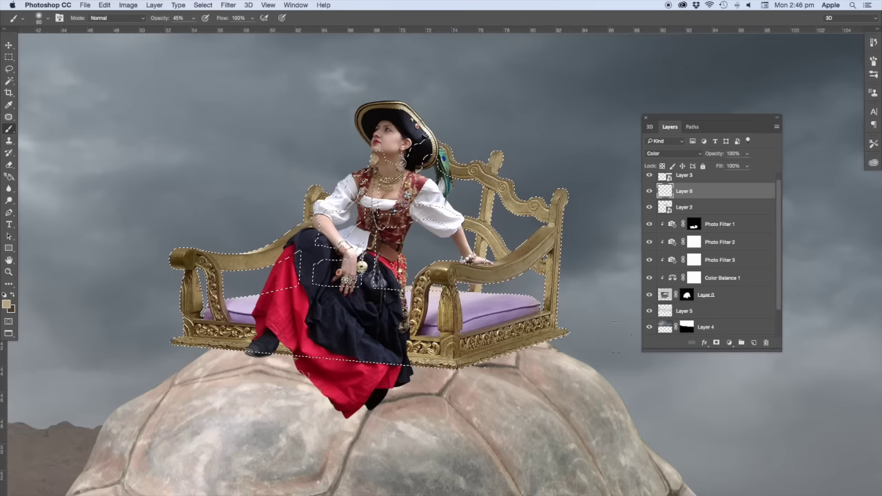
pyautogui.hotkey('ctrl', '-')
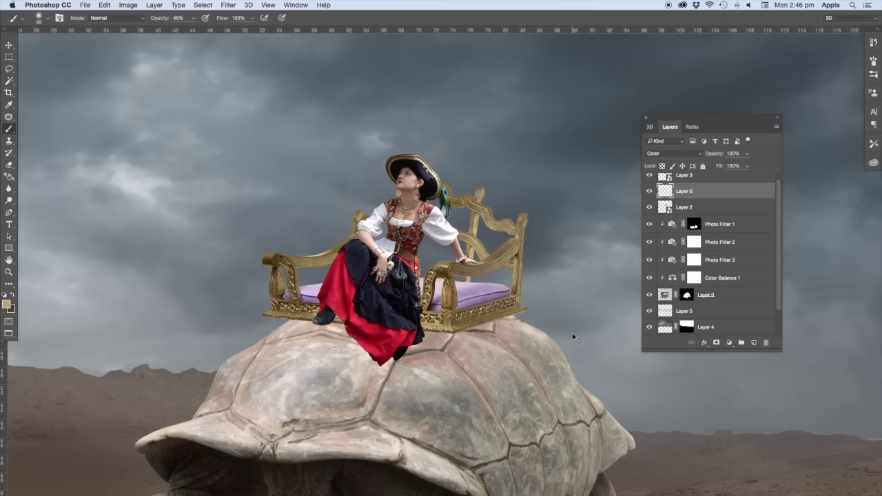
pyautogui.hotkey('ctrl', '+')
pyautogui.hotkey('ctrl', '0')
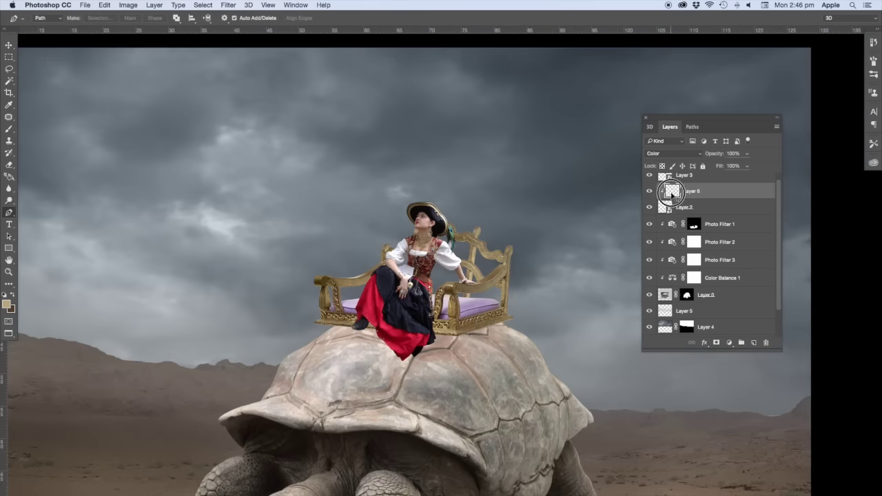
# - Enrich the throne's gold with Hue +2 and Saturation +23, then zoom in on the throne
pyautogui.hotkey('ctrl', 'u')
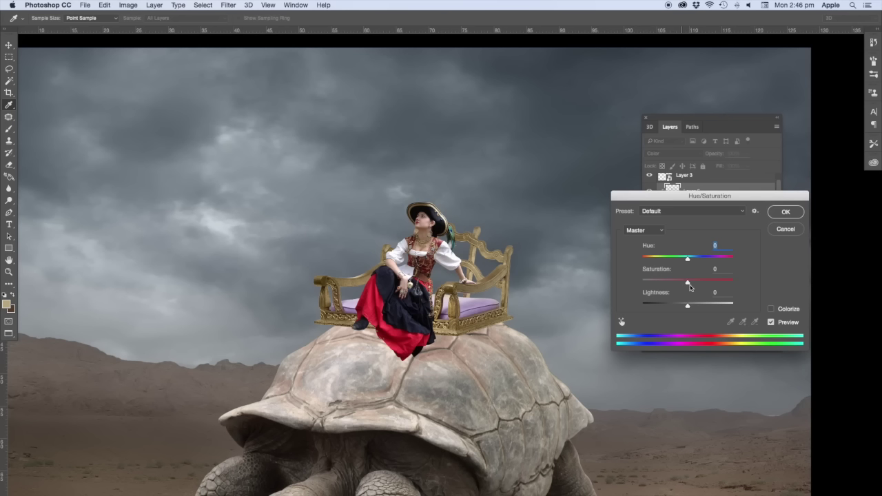
pyautogui.moveTo(688, 280)
pyautogui.mouseDown()
pyautogui.moveTo(717, 285)
pyautogui.moveTo(699, 286)
pyautogui.moveTo(678, 259)
pyautogui.moveTo(689, 259)
pyautogui.mouseUp()
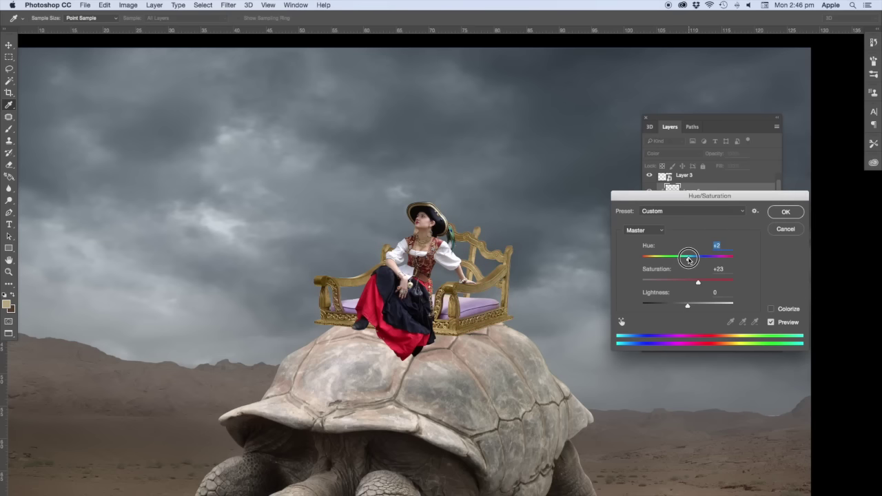
pyautogui.click(791, 215)
pyautogui.hscroll(2, 477, 334)
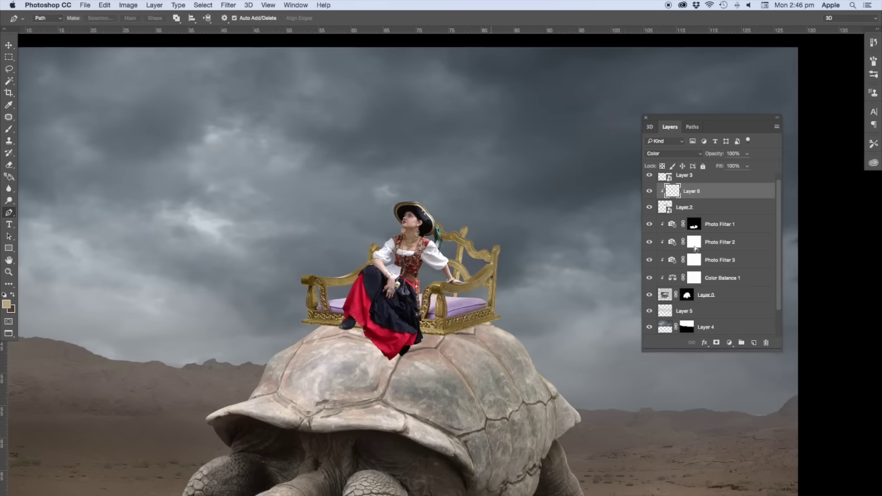
pyautogui.hotkey('ctrl', '+')
pyautogui.hotkey('ctrl', '+')
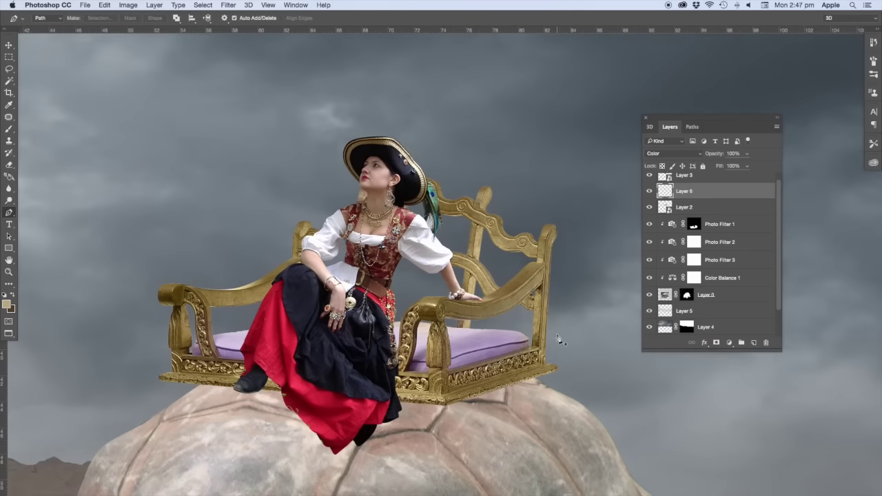
# - Start a pen path along the throne's right edge, the cushion top and the armrest pillar
pyautogui.scroll(2, 557, 334)
pyautogui.scroll(1, 557, 335)
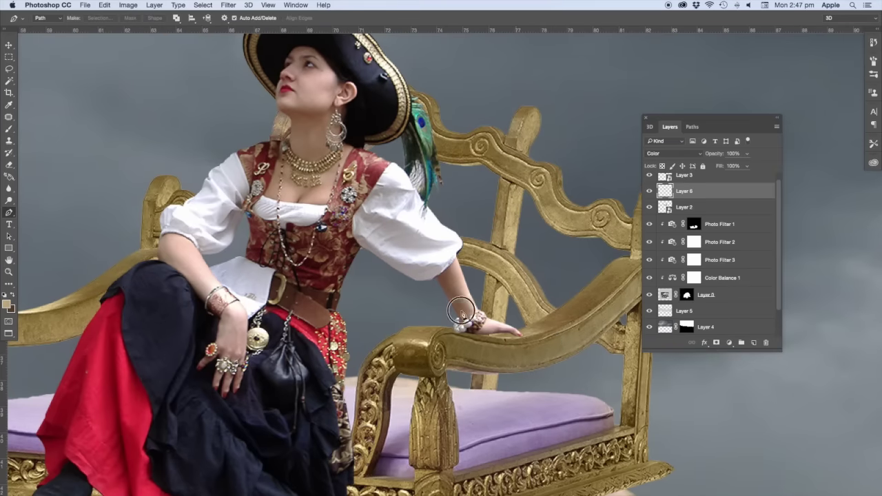
pyautogui.scroll(1, 557, 334)
pyautogui.click(508, 279)
pyautogui.click(514, 295)
pyautogui.click(516, 321)
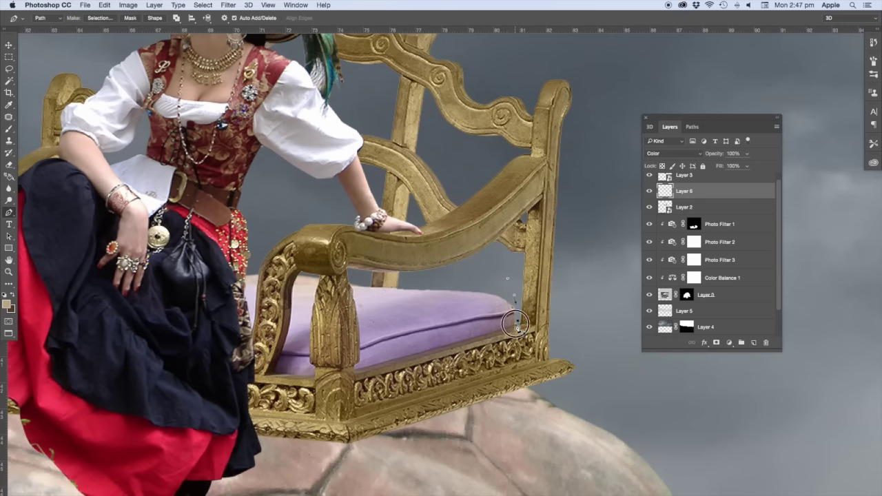
pyautogui.hotkey('ctrl', '+')
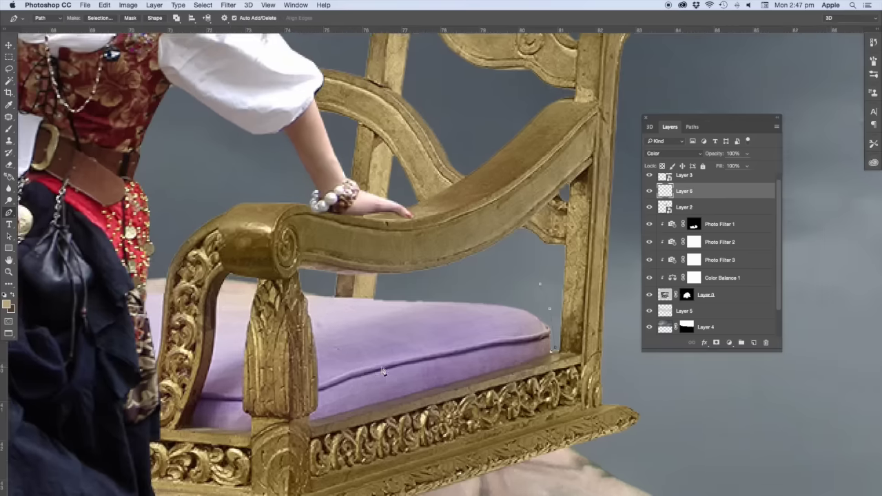
pyautogui.click(549, 354)
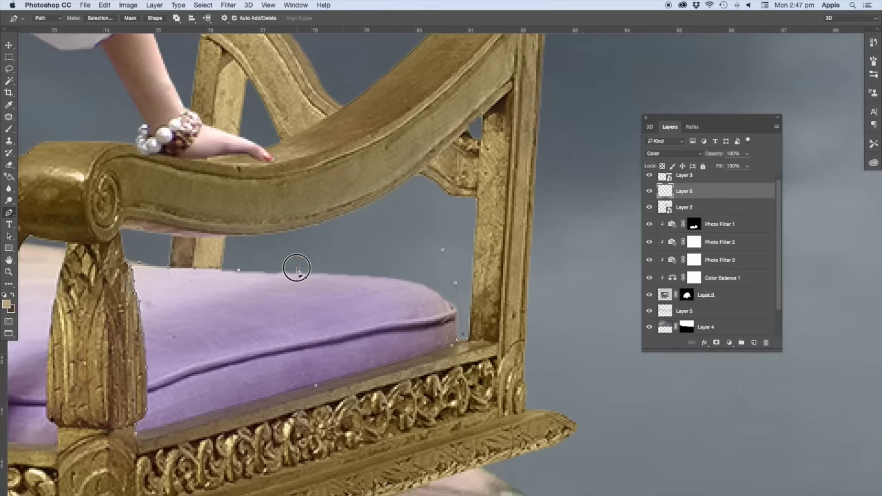
pyautogui.moveTo(381, 264); pyautogui.dragTo(388, 263)
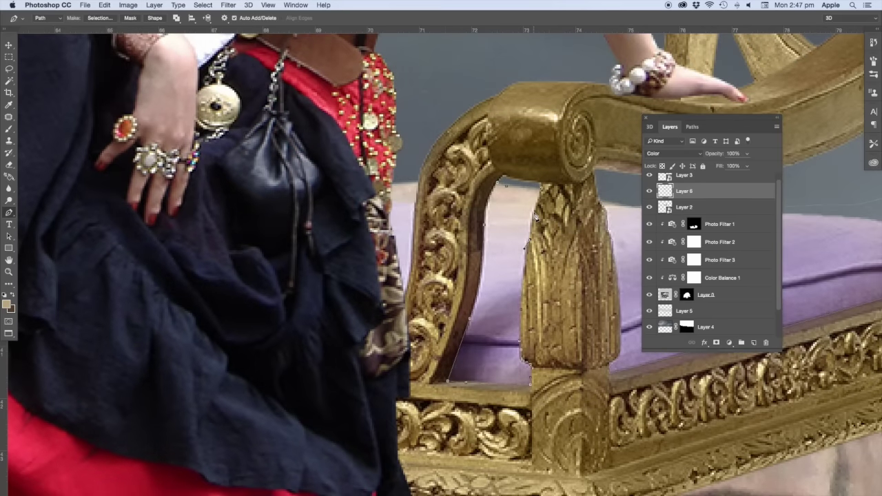
pyautogui.click(532, 219)
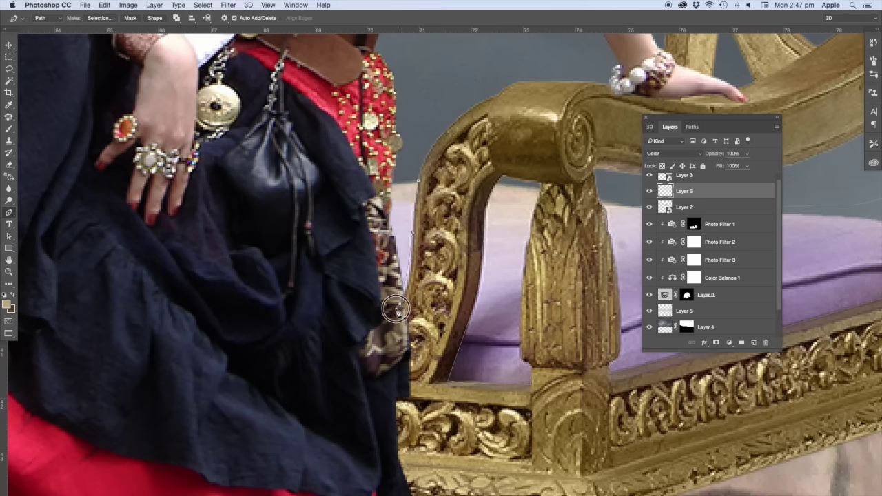
# - Continue the path along the dark robe and around the left cushion by the skirt, then finish it
pyautogui.click(352, 309)
pyautogui.click(326, 239)
pyautogui.click(335, 197)
pyautogui.moveTo(358, 178); pyautogui.dragTo(370, 171)
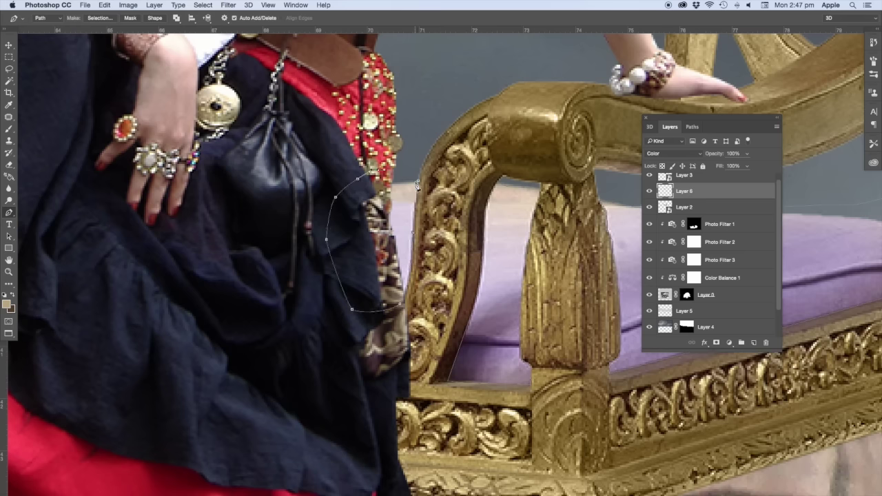
pyautogui.moveTo(335, 269); pyautogui.dragTo(535, 305)
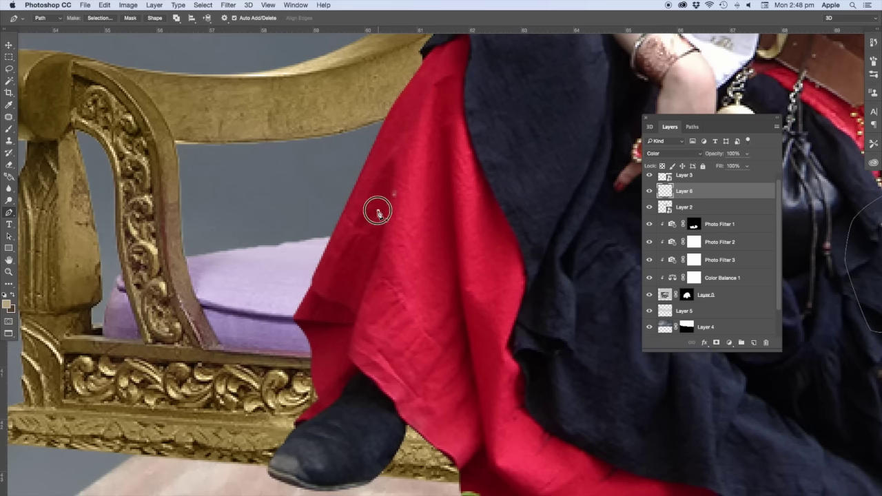
pyautogui.moveTo(378, 206); pyautogui.dragTo(248, 230)
pyautogui.hscroll(-5, 295, 240)
pyautogui.click(478, 208)
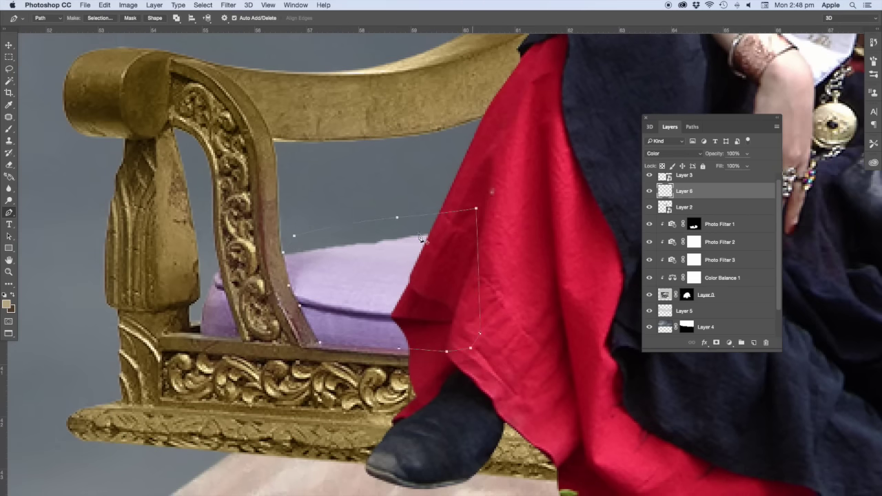
pyautogui.press('Return')
pyautogui.scroll(-10, 352, 274)
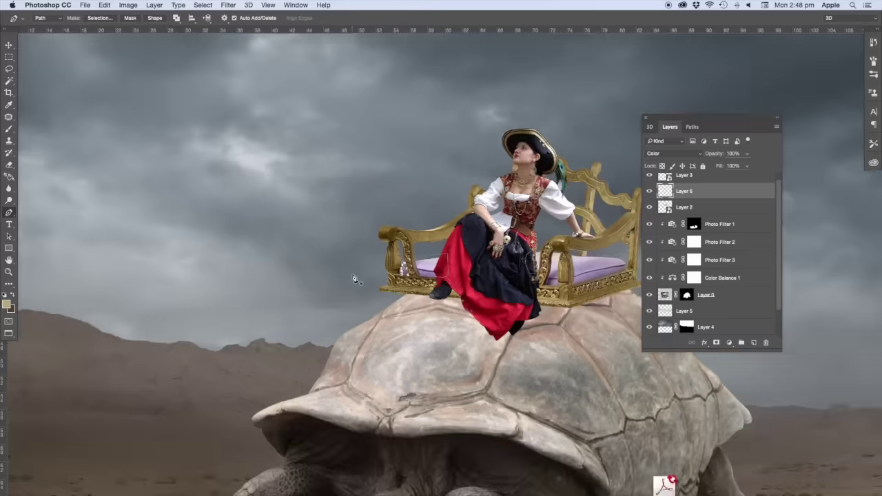
pyautogui.scroll(3, 384, 337)
# - Turn the cushion path into a 0.5-feather selection and fill it with the skirt's red
pyautogui.rightClick(409, 262)
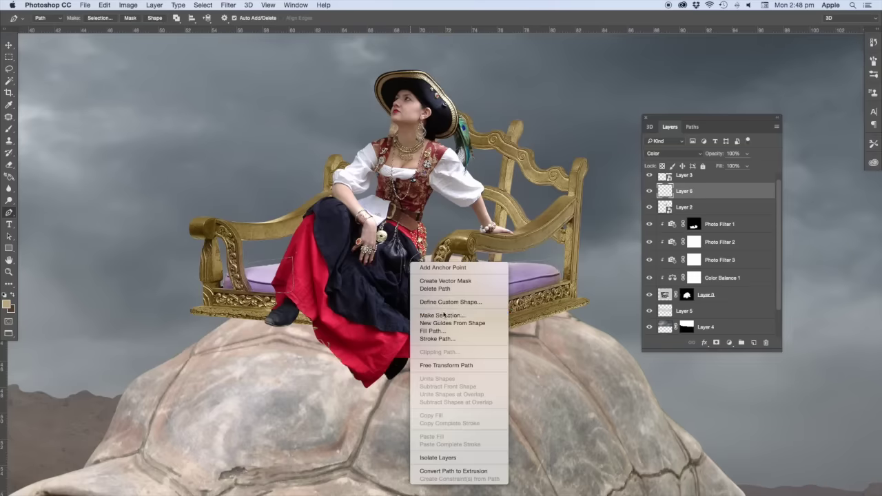
pyautogui.click(441, 316)
pyautogui.click(587, 128)
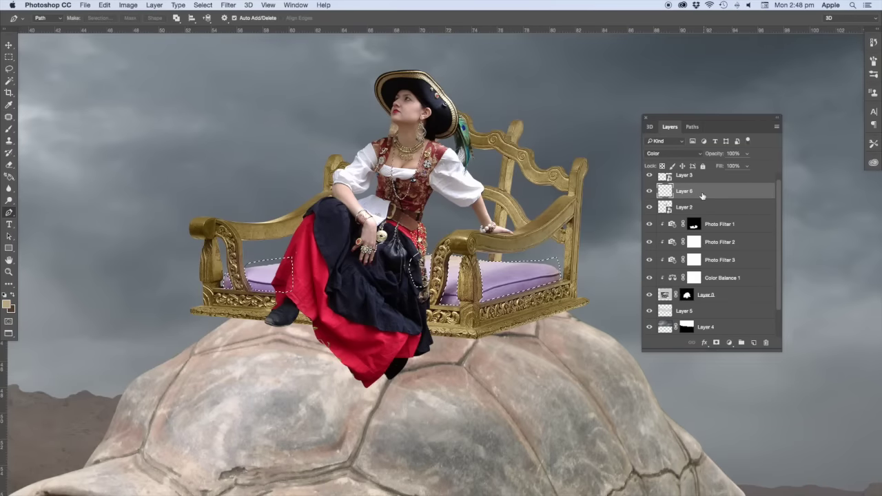
pyautogui.click(8, 303)
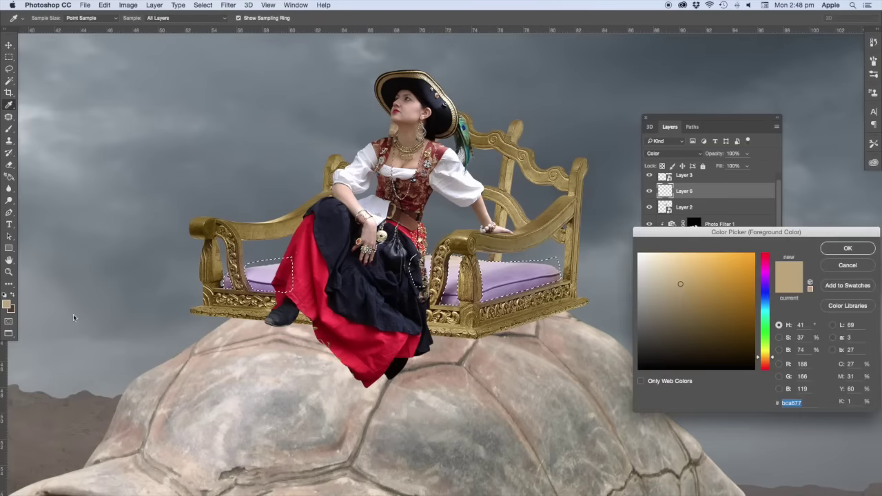
pyautogui.click(304, 257)
pyautogui.press('Return')
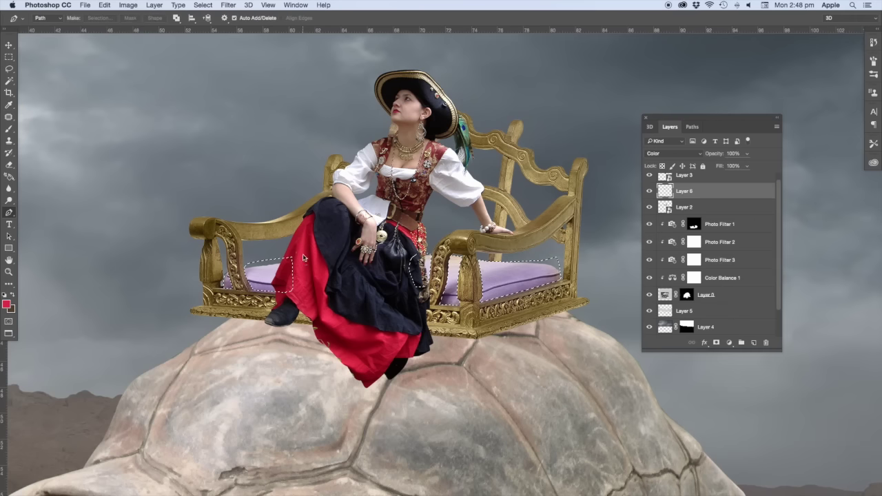
pyautogui.hotkey('alt', 'BackSpace')
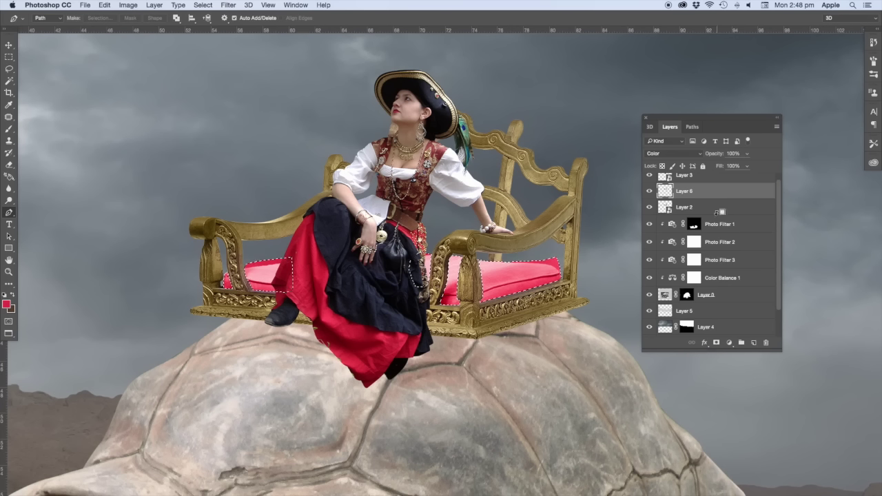
# - Clip the red colour layer to the throne layer, compare it, and add an empty Layer 7
pyautogui.keyDown('alt'); pyautogui.click(705, 197); pyautogui.keyUp('alt')
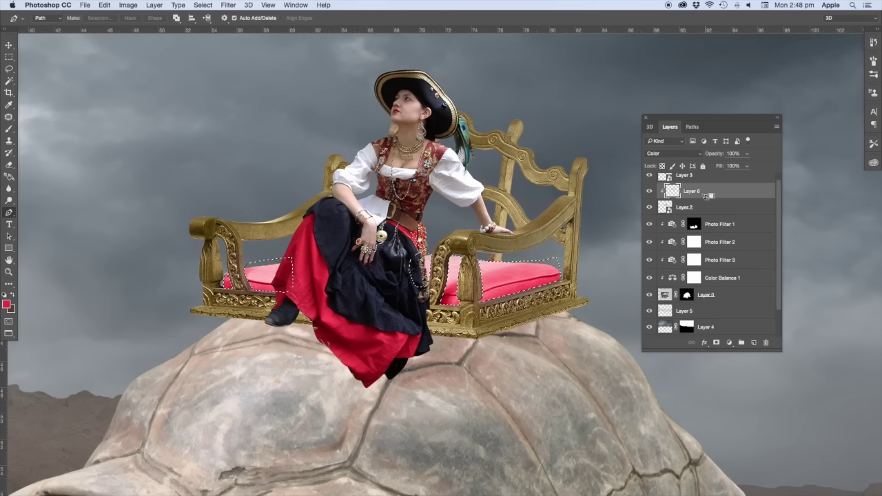
pyautogui.click(649, 191)
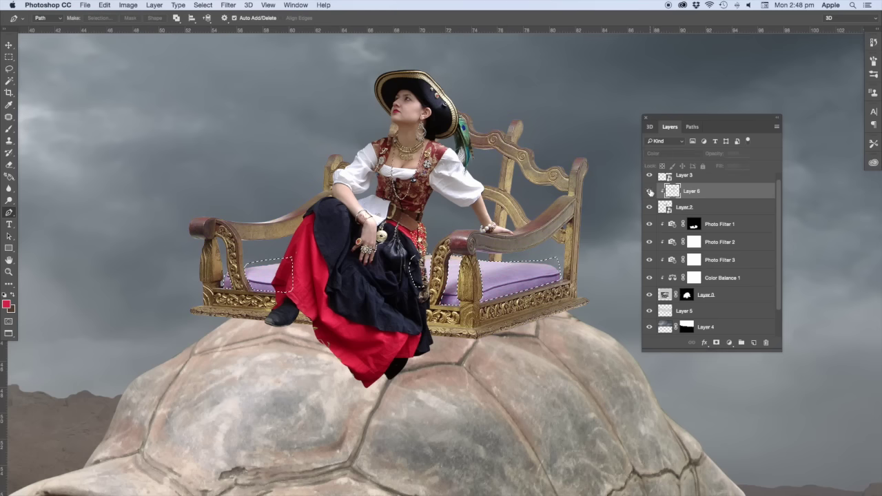
pyautogui.click(649, 191)
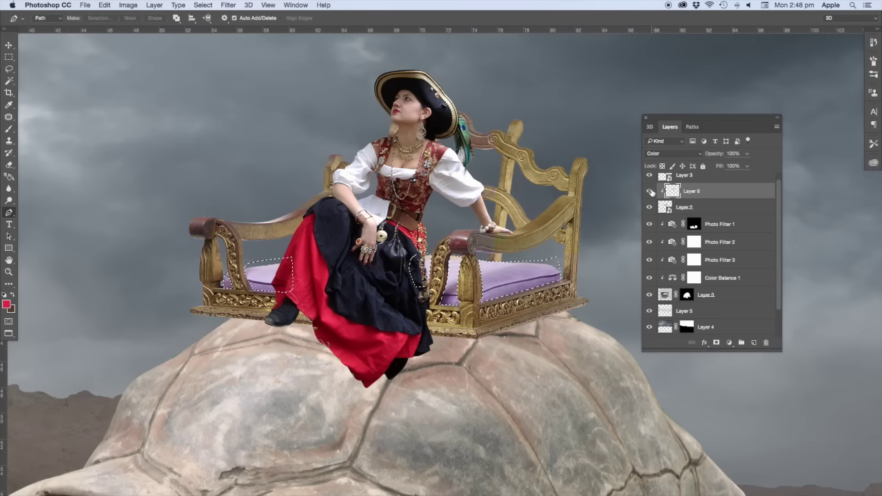
pyautogui.click(754, 344)
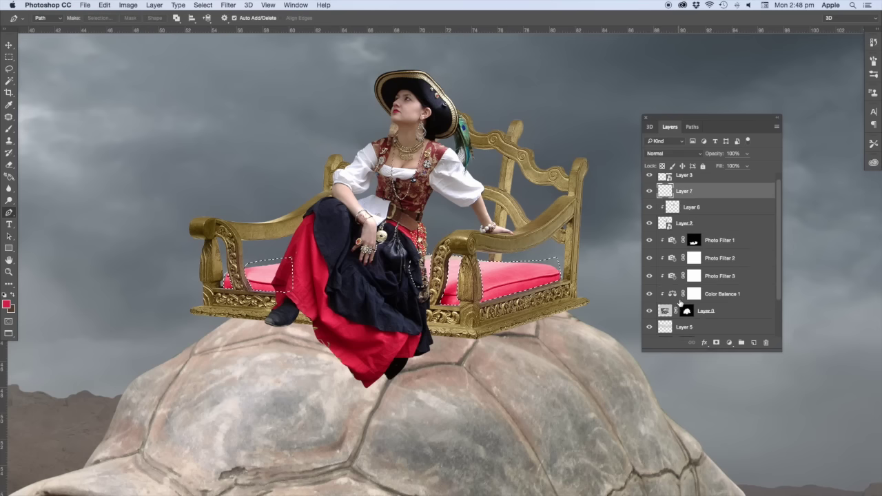
# - Set Layer 7 to Multiply and brush shading onto the left and right cushions
pyautogui.click(667, 157)
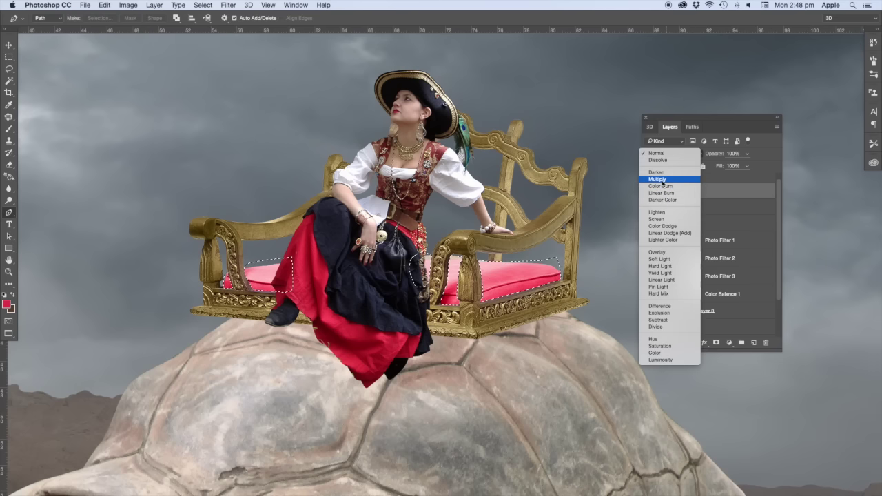
pyautogui.click(663, 188)
pyautogui.press('b')
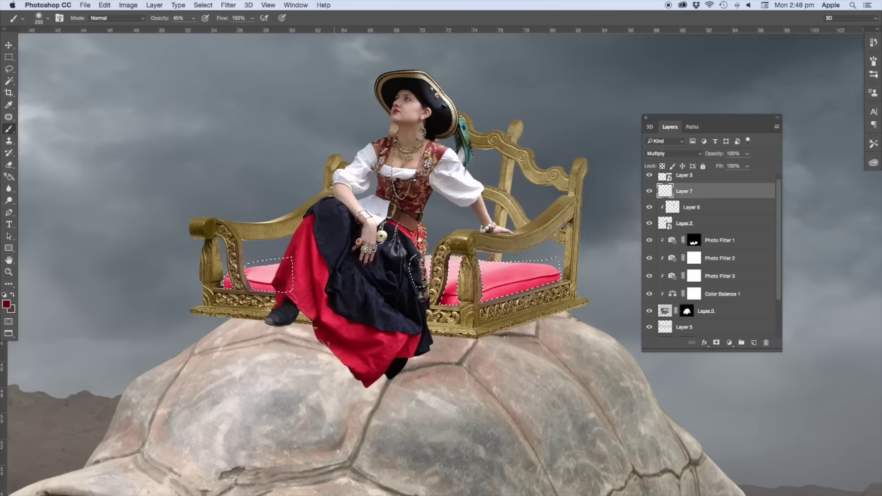
pyautogui.press('super+z')
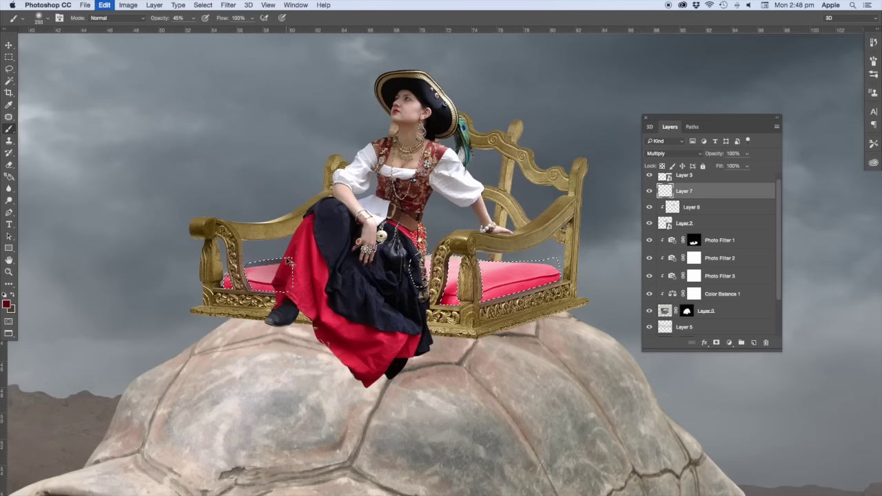
pyautogui.moveTo(234, 276); pyautogui.dragTo(283, 276)
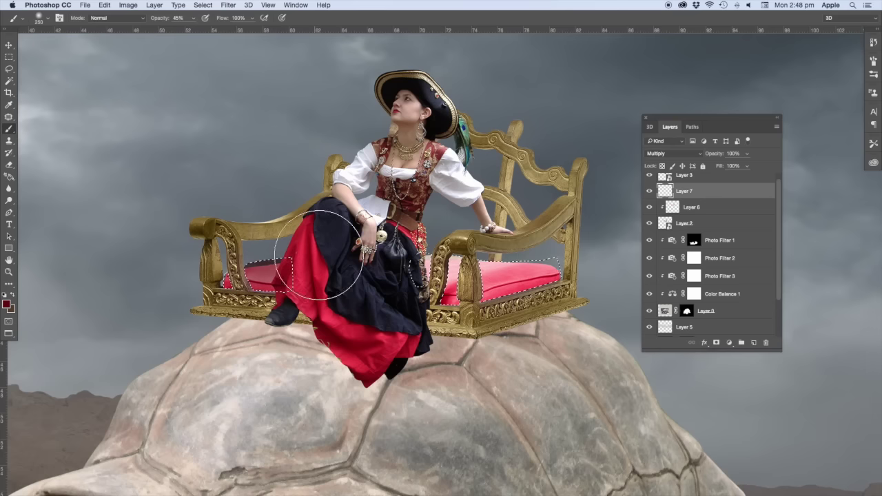
pyautogui.moveTo(483, 238); pyautogui.dragTo(554, 244)
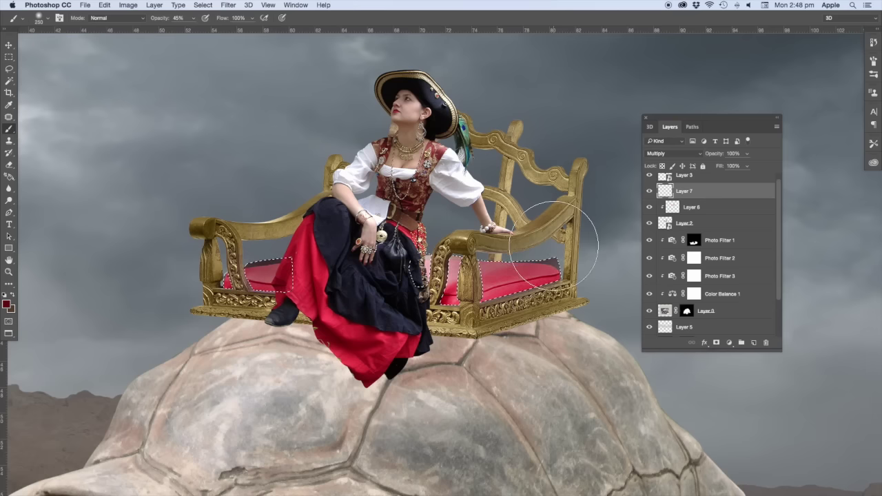
pyautogui.moveTo(510, 276); pyautogui.dragTo(486, 276)
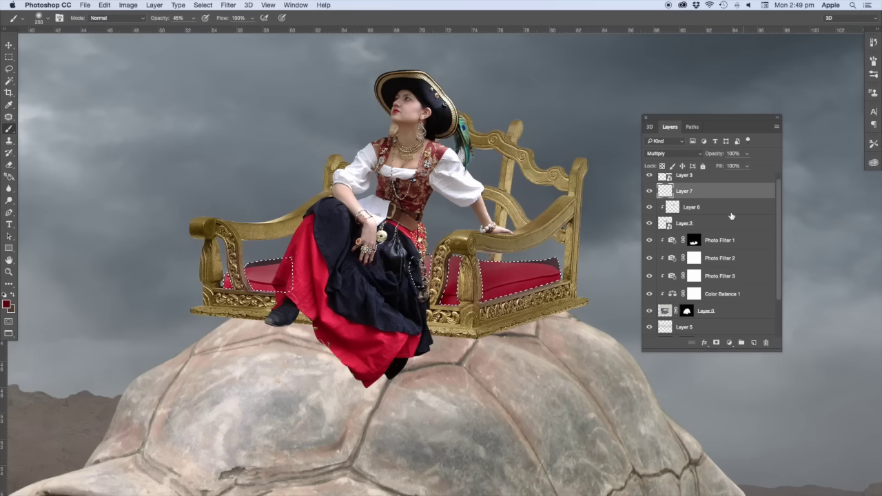
# - Lower Layer 7's fill to 86%, clip it to Layer 6, and compare the cushion shading
pyautogui.click(747, 167)
pyautogui.moveTo(746, 178); pyautogui.dragTo(740, 180)
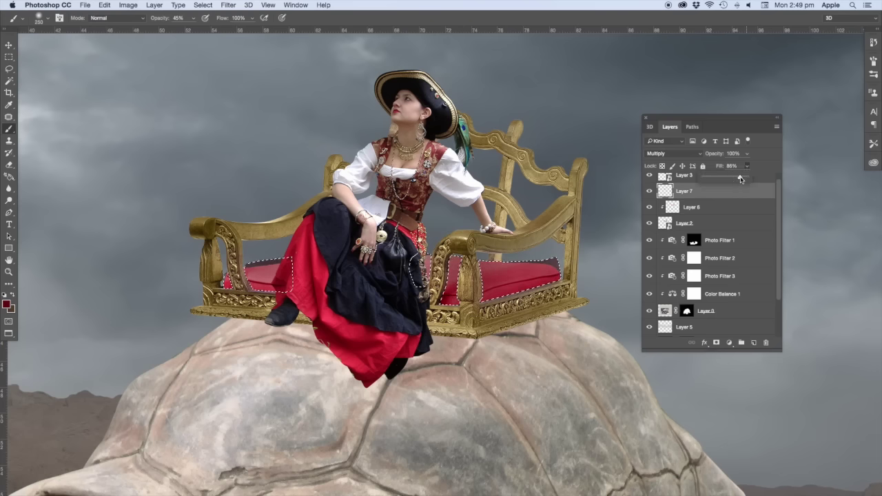
pyautogui.keyDown('alt'); pyautogui.click(715, 195); pyautogui.keyUp('alt')
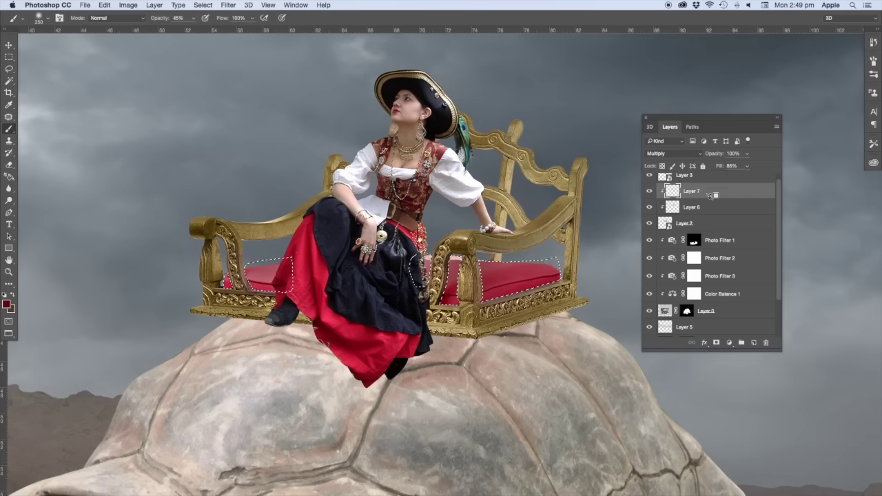
pyautogui.click(653, 193)
pyautogui.click(652, 194)
pyautogui.click(653, 193)
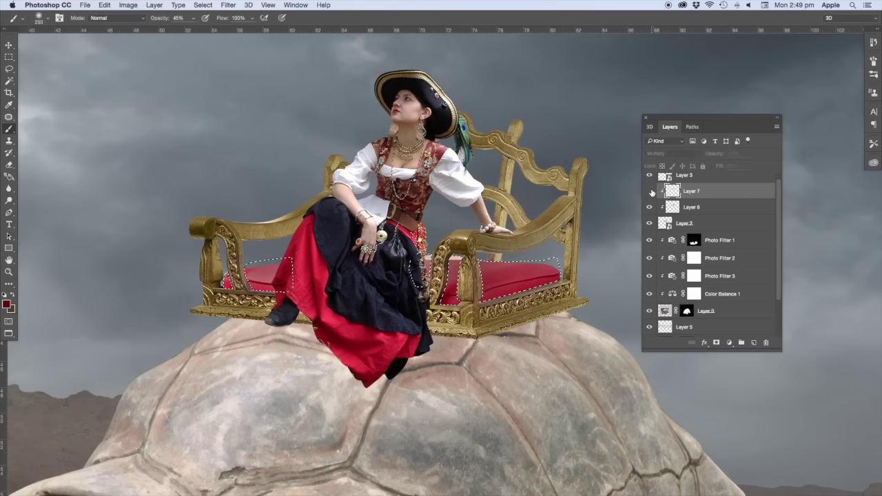
pyautogui.click(651, 192)
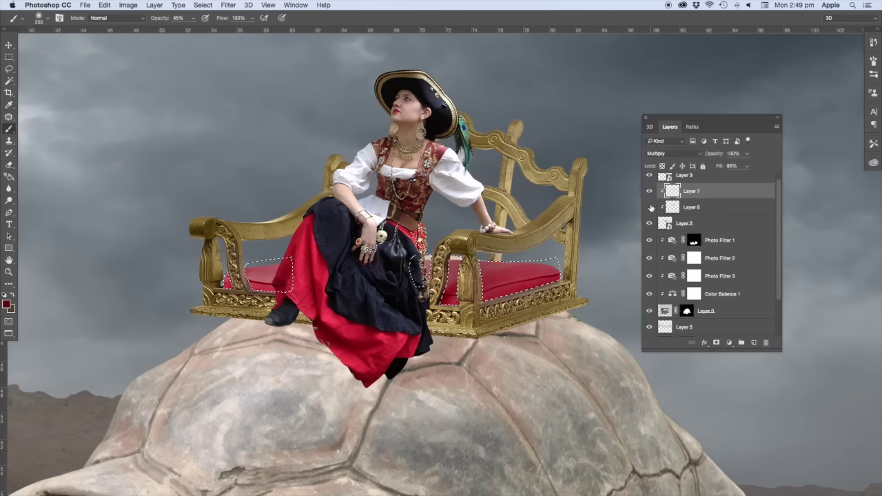
pyautogui.click(651, 208)
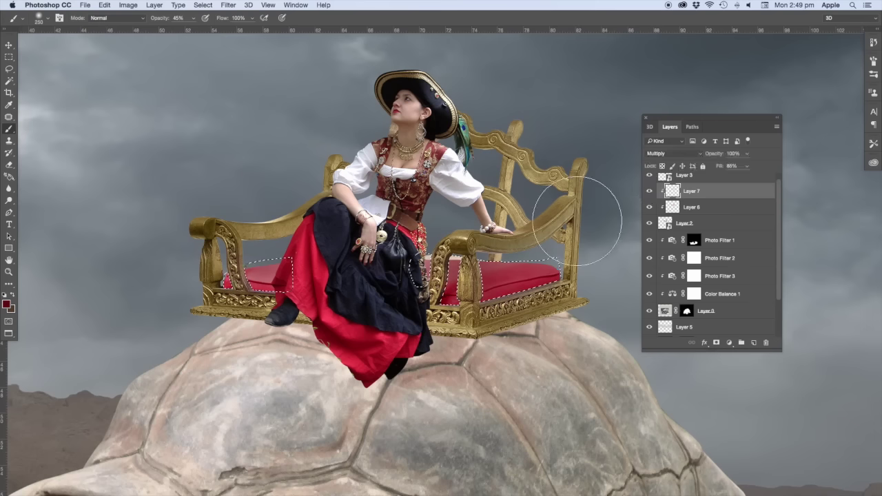
# - Select Layer 6, zoom out to preview the whole composite, and save Tortoise.psd
pyautogui.click(659, 209)
pyautogui.click(10, 46)
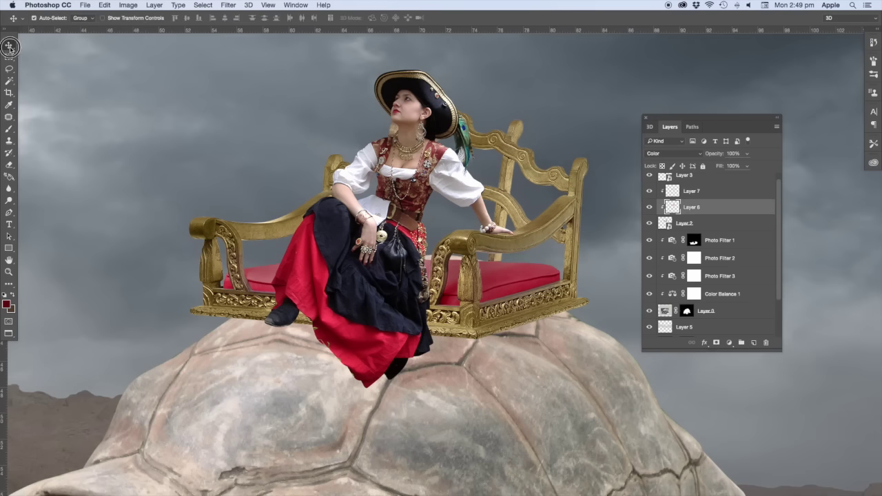
pyautogui.scroll(-2, 486, 305)
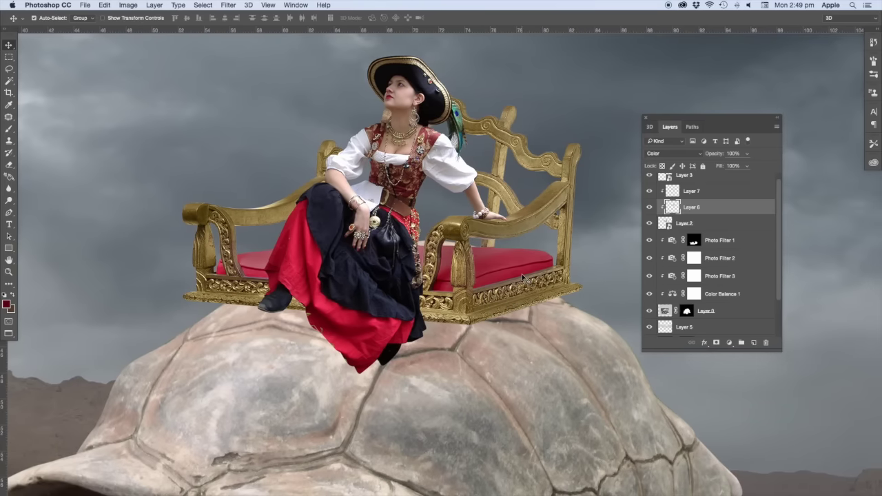
pyautogui.press('super+minus')
pyautogui.press('super+minus')
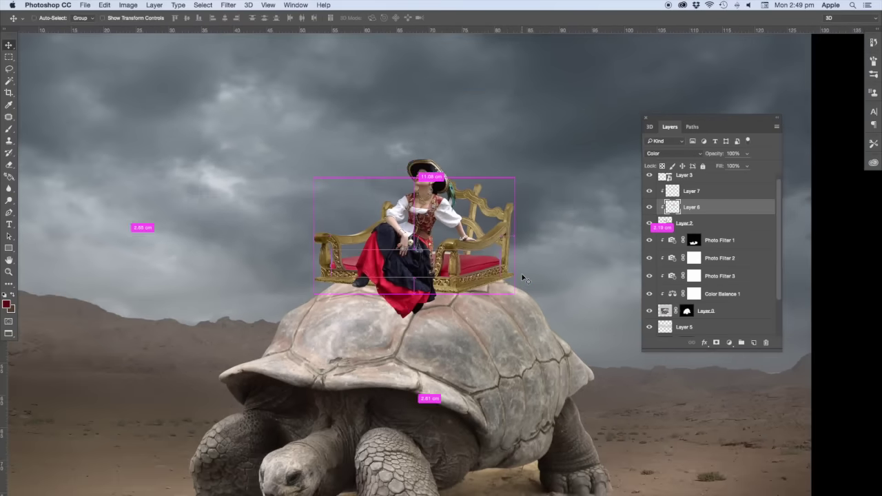
pyautogui.press('super+minus')
pyautogui.press('super+minus')
pyautogui.press('f')
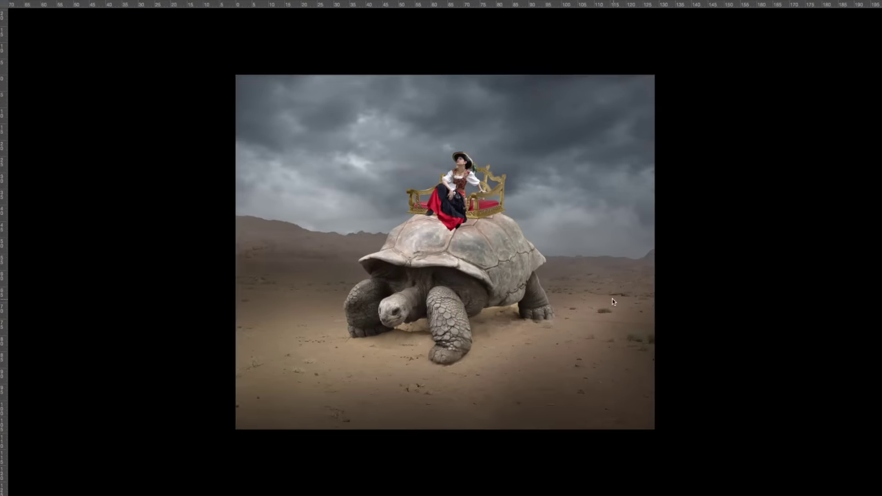
pyautogui.press('f')
pyautogui.press('super+s')
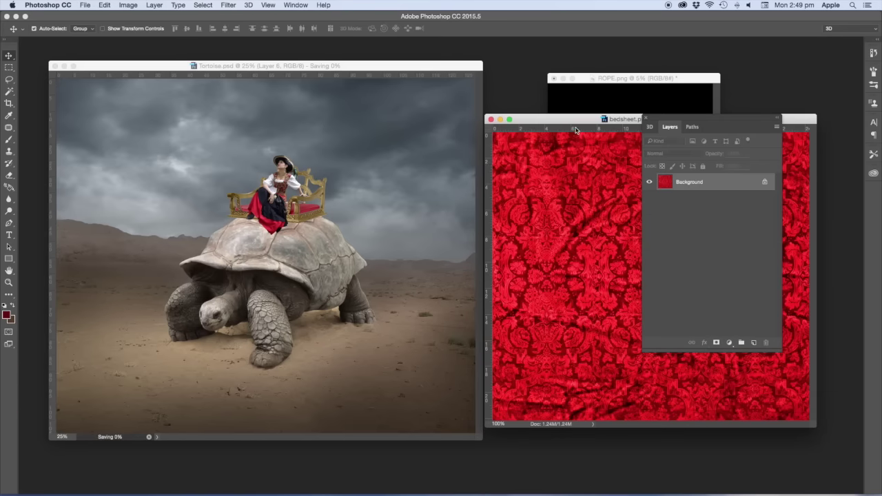
# - Copy the red damask texture into Tortoise.psd as the top layer and flatten it onto the shell
pyautogui.moveTo(575, 120)
pyautogui.mouseDown()
pyautogui.moveTo(532, 154)
pyautogui.moveTo(496, 151)
pyautogui.mouseUp()
pyautogui.moveTo(689, 182); pyautogui.dragTo(281, 235)
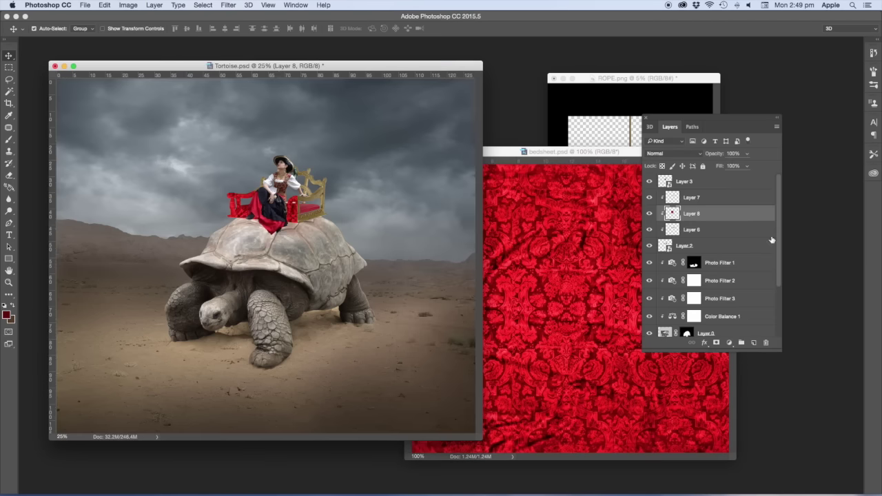
pyautogui.press('super+shift+bracketright')
pyautogui.press('f')
pyautogui.press('super+t')
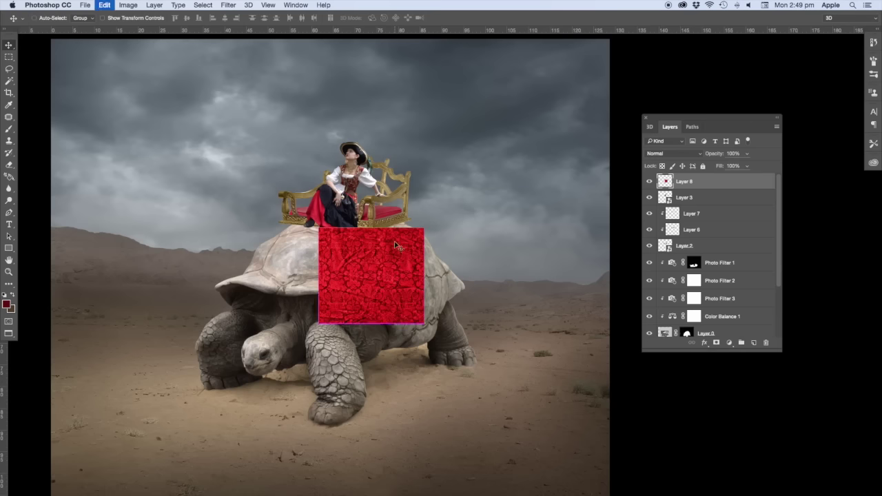
pyautogui.moveTo(374, 231)
pyautogui.mouseDown()
pyautogui.moveTo(375, 260)
pyautogui.moveTo(387, 239)
pyautogui.moveTo(370, 237)
pyautogui.mouseUp()
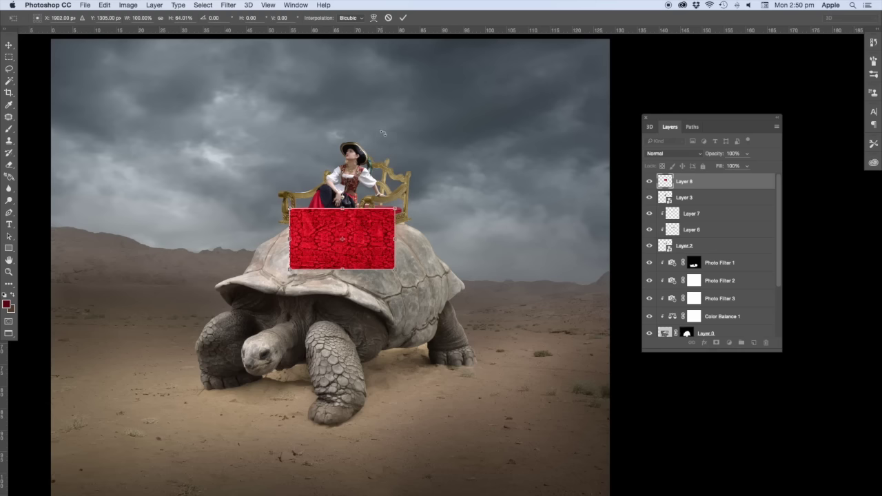
# - Skew and slant the damask panel into a rug shape across the shell
pyautogui.moveTo(398, 211); pyautogui.dragTo(384, 271)
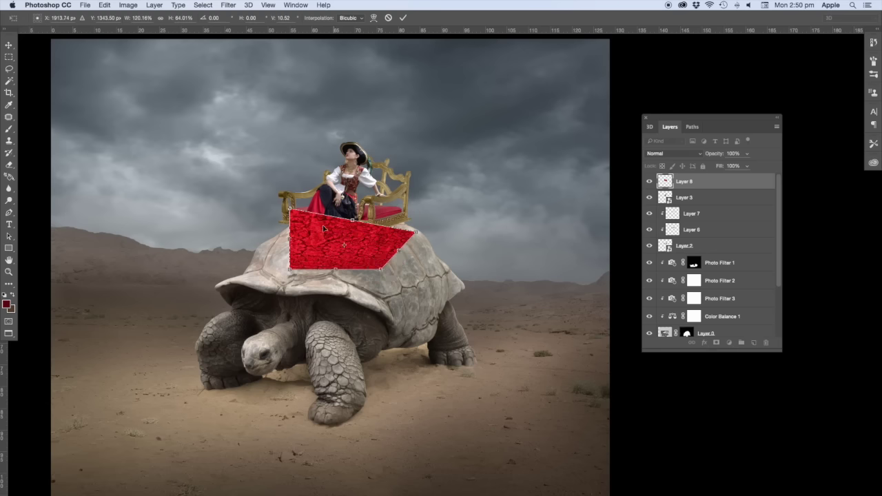
pyautogui.moveTo(297, 214); pyautogui.dragTo(350, 208)
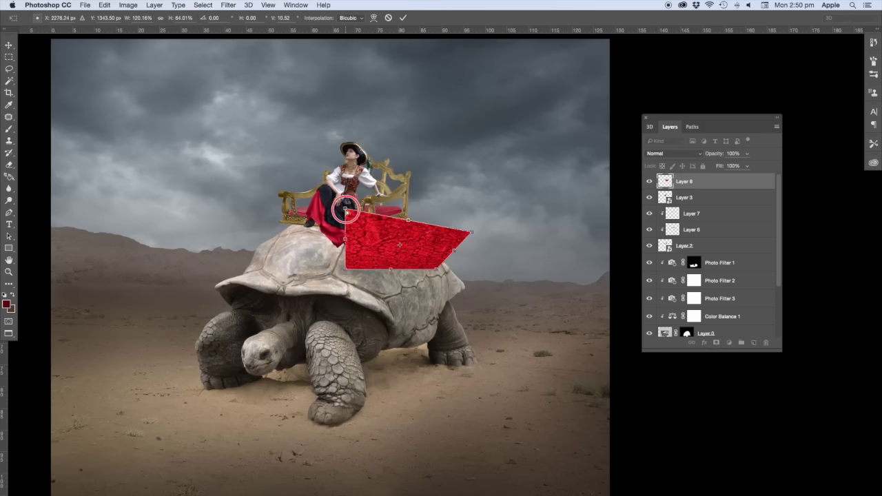
pyautogui.moveTo(417, 248); pyautogui.dragTo(369, 247)
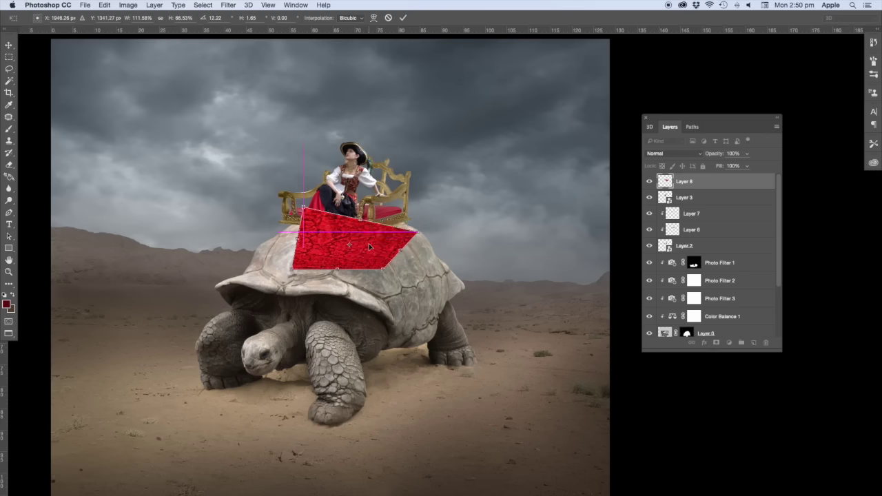
pyautogui.moveTo(303, 210); pyautogui.dragTo(355, 217)
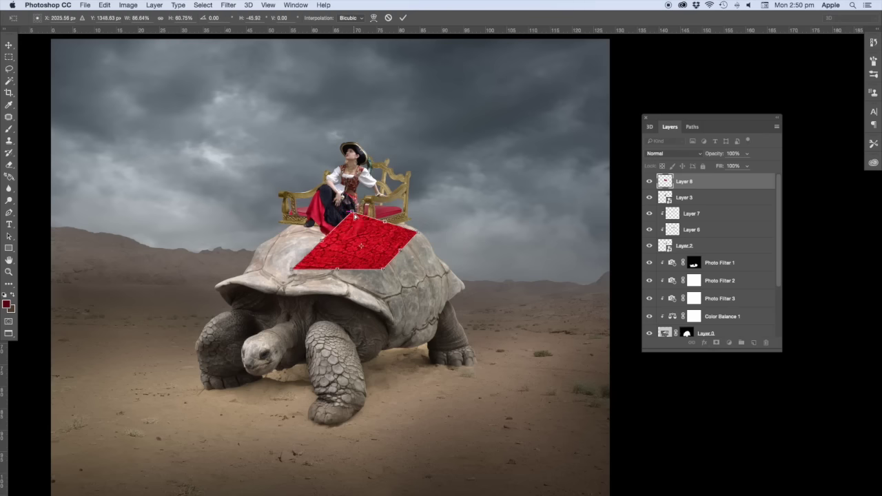
pyautogui.moveTo(298, 270); pyautogui.dragTo(265, 241)
# - Rotate the rug to follow the shell toward the throne and start warping its right side
pyautogui.moveTo(348, 210); pyautogui.dragTo(295, 212)
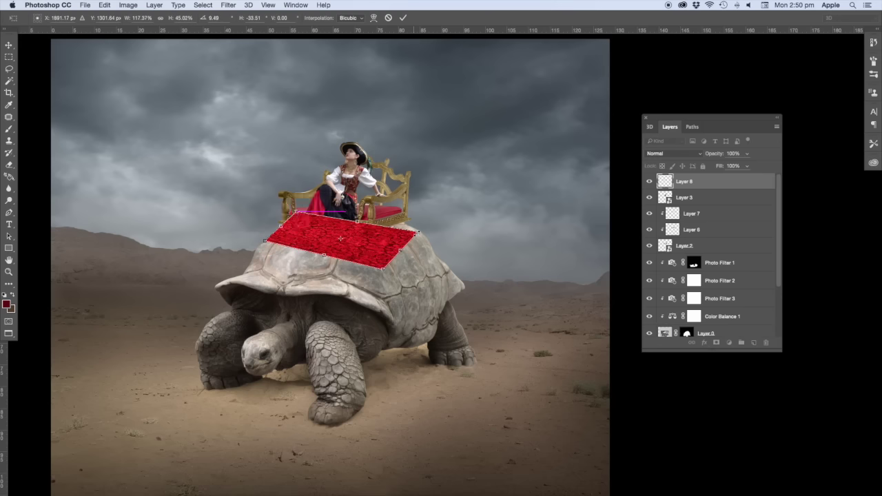
pyautogui.moveTo(359, 233); pyautogui.dragTo(363, 234)
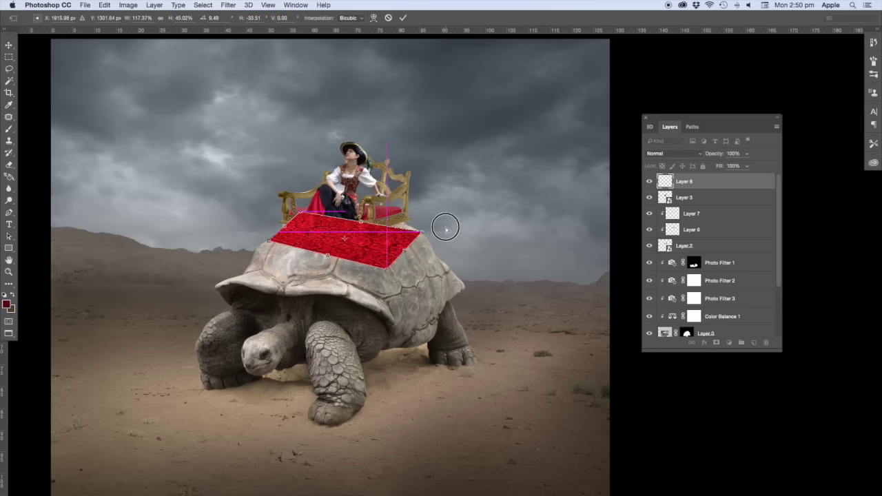
pyautogui.moveTo(446, 227); pyautogui.dragTo(446, 241)
pyautogui.moveTo(384, 246); pyautogui.dragTo(388, 244)
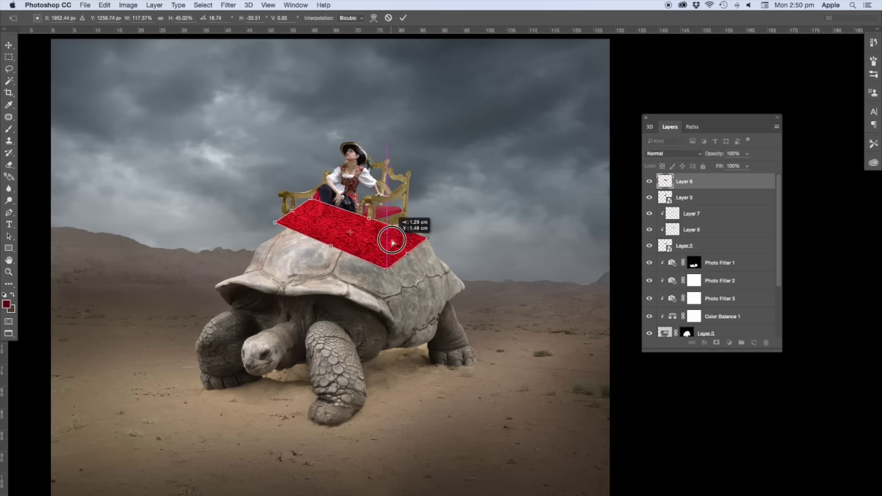
pyautogui.moveTo(462, 236); pyautogui.dragTo(469, 249)
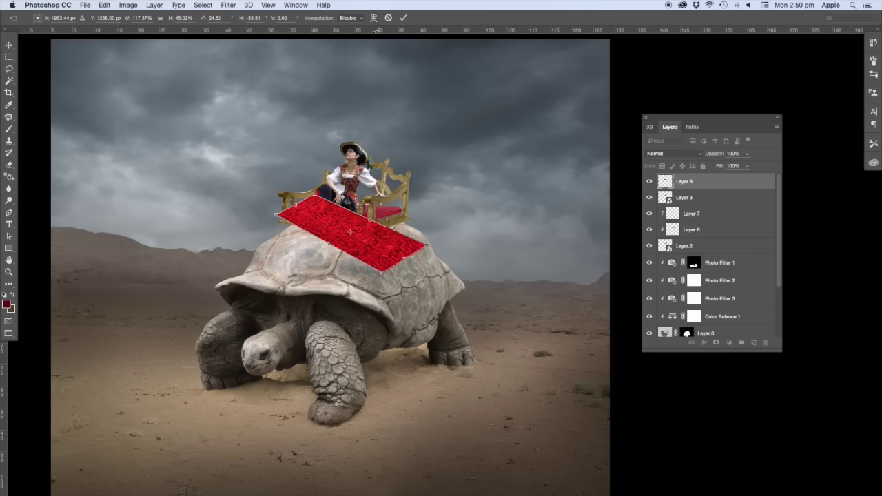
pyautogui.click(374, 17)
pyautogui.moveTo(386, 227)
pyautogui.mouseDown()
pyautogui.moveTo(391, 272)
pyautogui.moveTo(414, 268)
pyautogui.mouseUp()
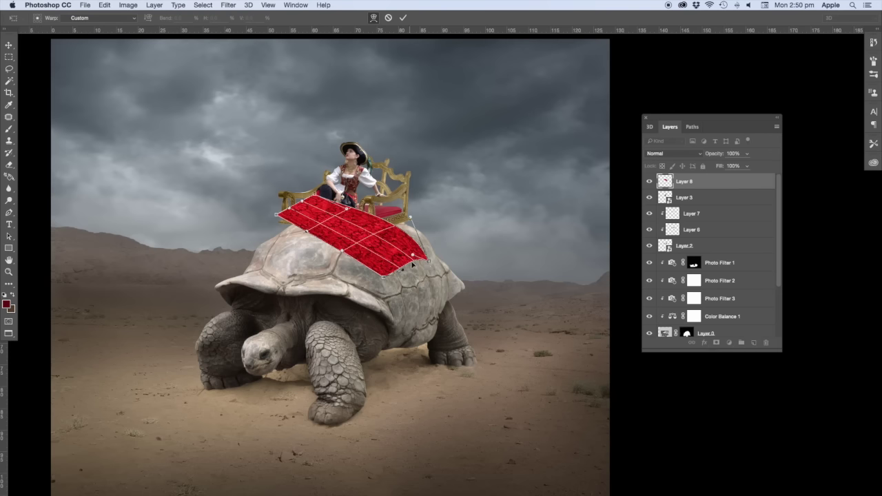
# - Warp the red cloth's edges so it bulges over the shell and bends toward the throne
pyautogui.moveTo(347, 252); pyautogui.dragTo(263, 243)
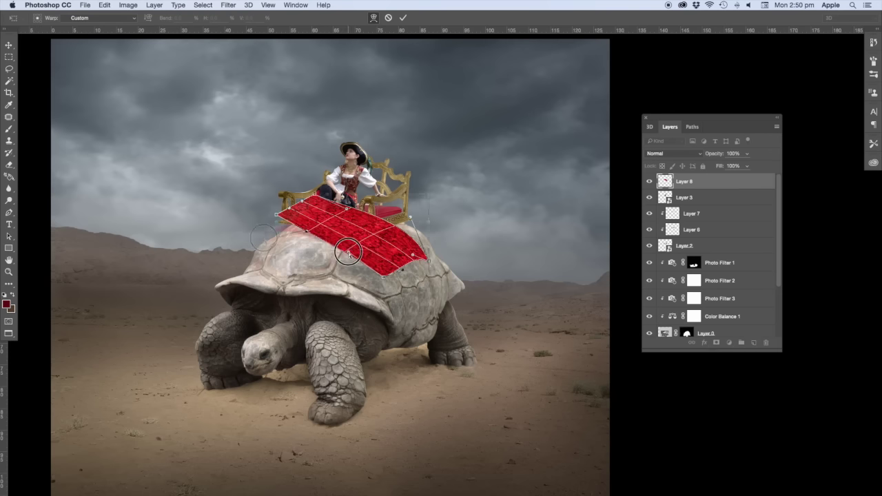
pyautogui.click(374, 18)
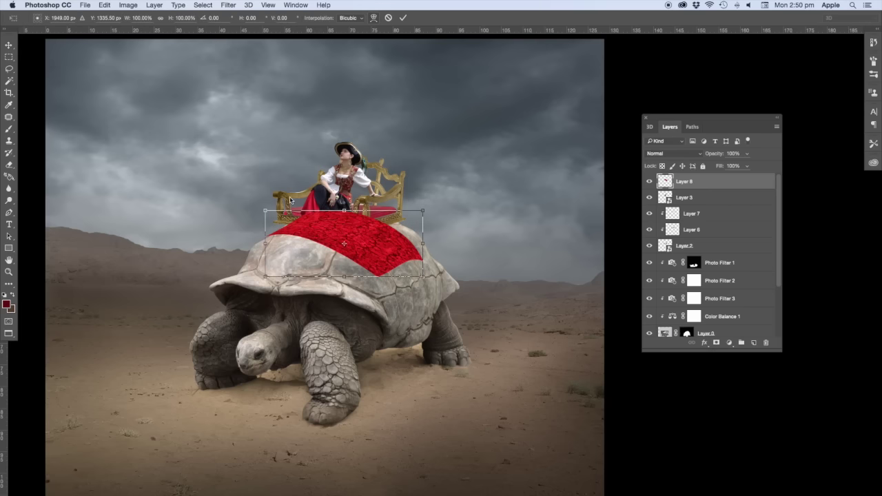
pyautogui.click(374, 18)
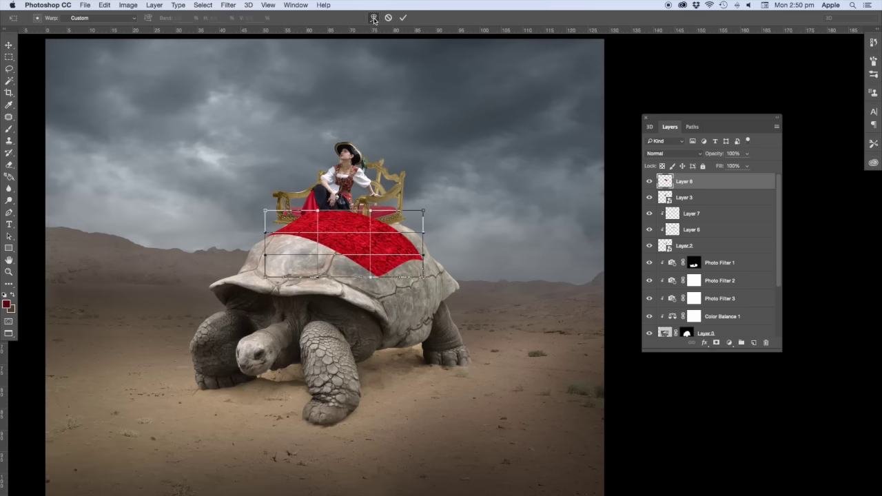
pyautogui.moveTo(268, 235); pyautogui.dragTo(261, 237)
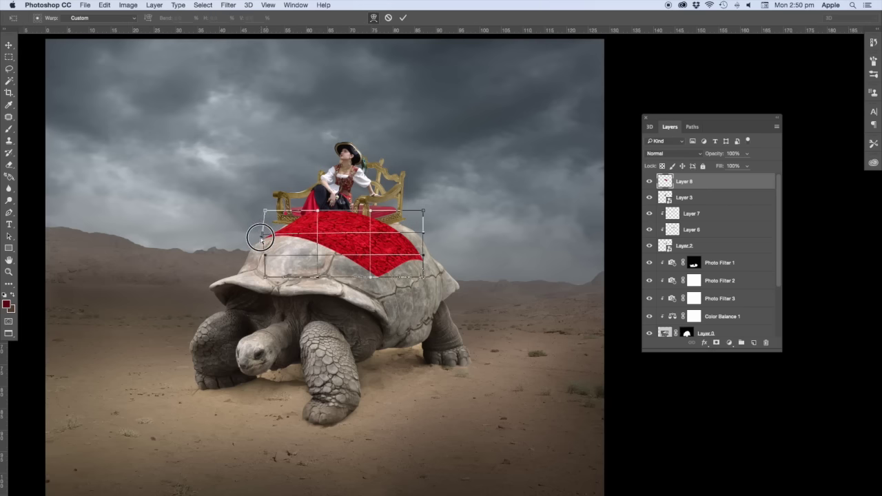
pyautogui.moveTo(321, 220); pyautogui.dragTo(283, 217)
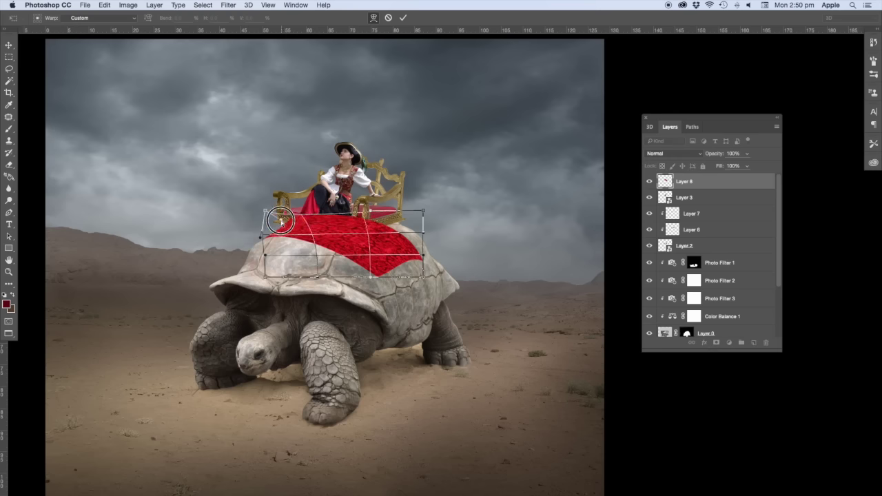
pyautogui.moveTo(403, 242); pyautogui.dragTo(404, 239)
# - Commit the warped cloth and move its layer down beneath Layer 6
pyautogui.press('Return')
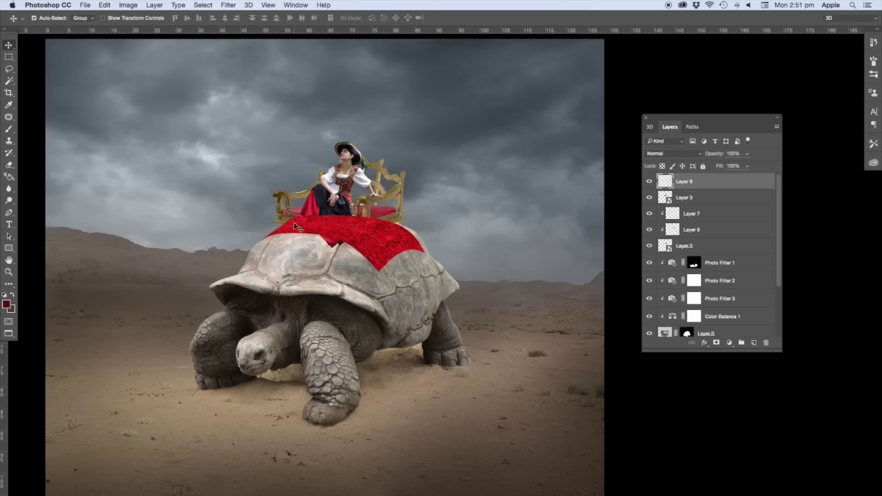
pyautogui.hotkey('ctrl', '[')
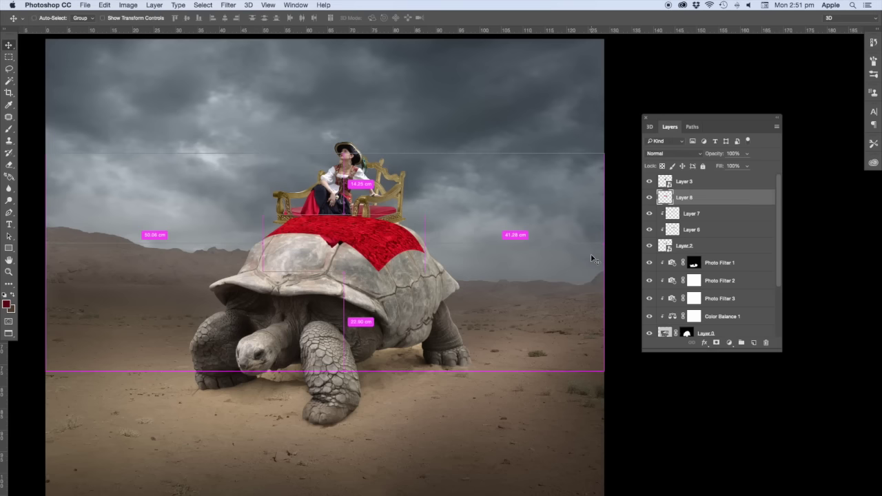
pyautogui.hotkey('ctrl', '[')
pyautogui.hotkey('ctrl', '[')
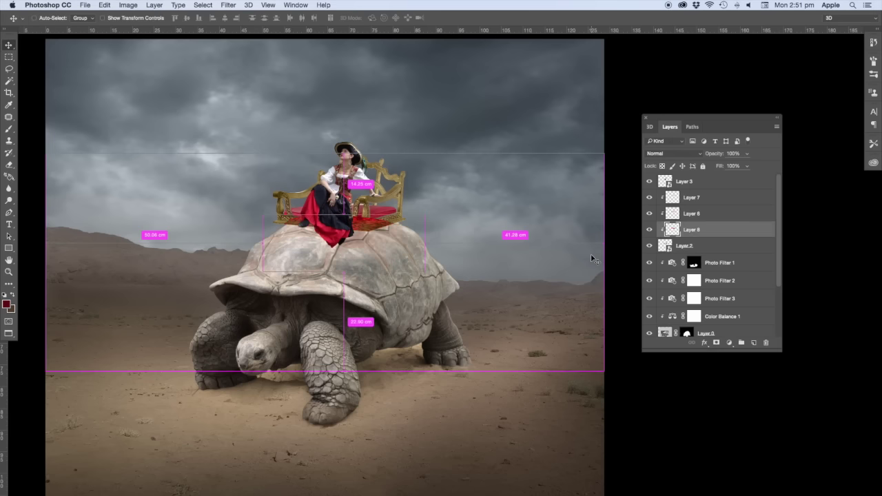
pyautogui.hotkey('ctrl', '[')
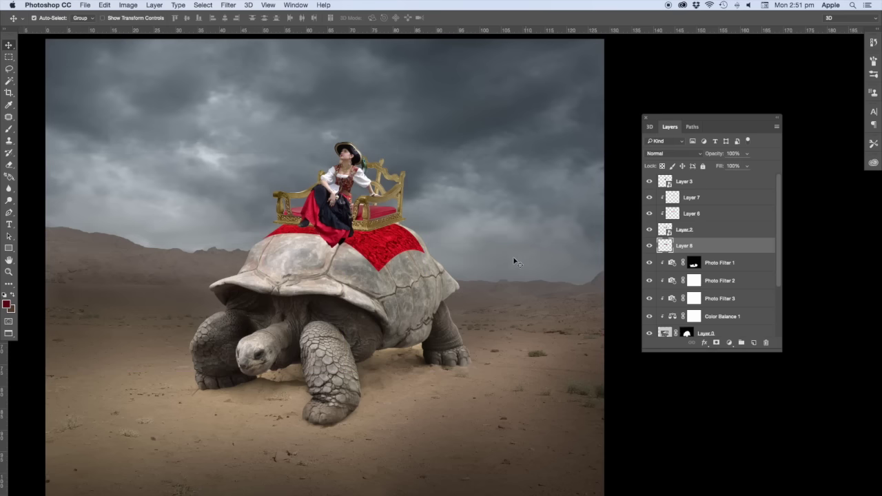
# - Re-warp the cloth's top-right corner, right edge and middle to hug the shell
pyautogui.hotkey('ctrl', 't')
pyautogui.click(374, 18)
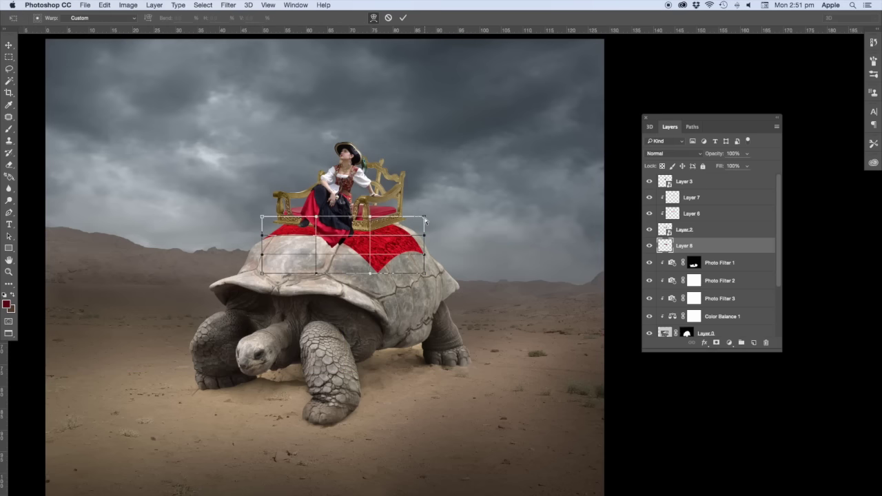
pyautogui.moveTo(426, 219); pyautogui.dragTo(430, 213)
pyautogui.moveTo(430, 261); pyautogui.dragTo(428, 257)
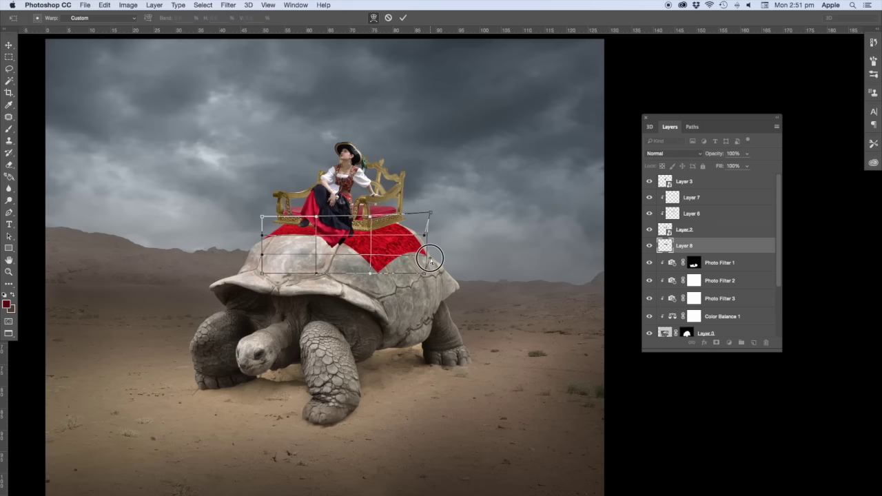
pyautogui.moveTo(365, 251); pyautogui.dragTo(357, 249)
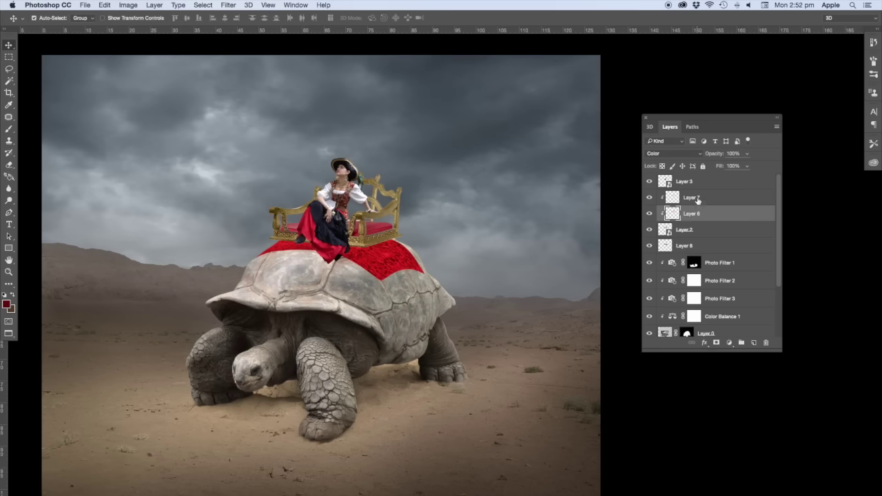
# - Group Layers 7, 6 and 2 and tilt the throne and woman slightly
pyautogui.click(697, 200)
pyautogui.keyDown('shift'); pyautogui.click(694, 230); pyautogui.keyUp('shift')
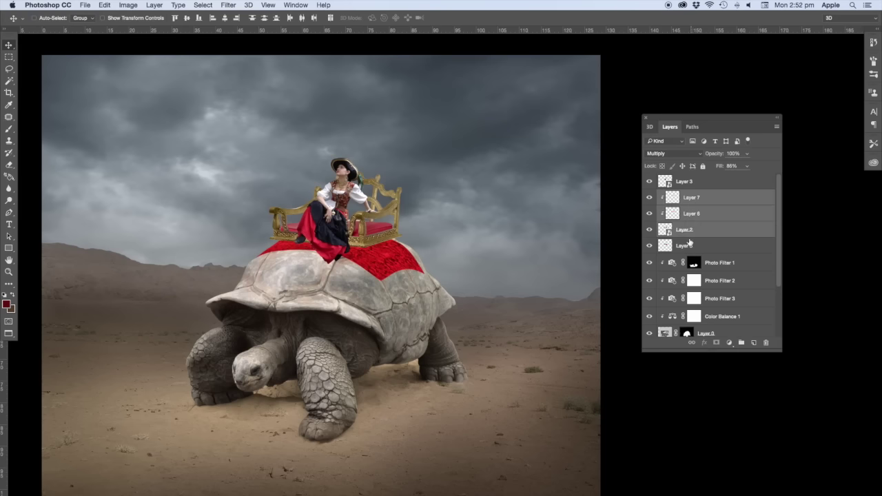
pyautogui.press('super+g')
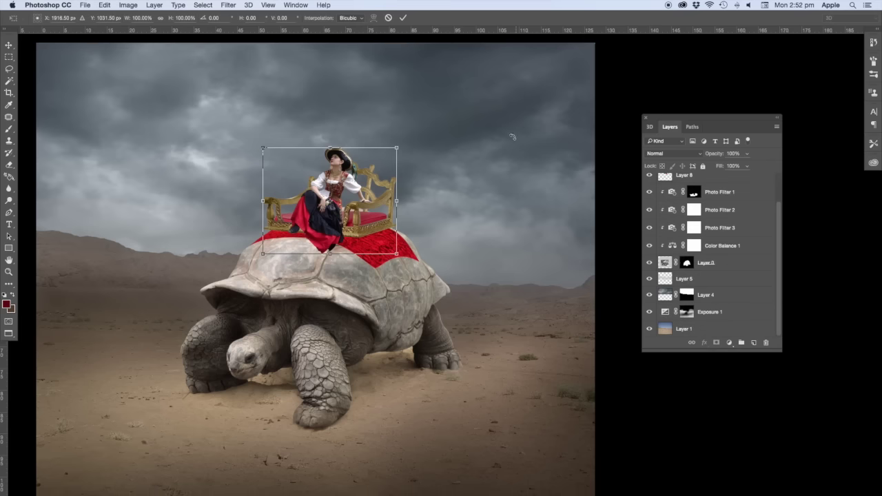
pyautogui.moveTo(429, 128); pyautogui.dragTo(430, 129)
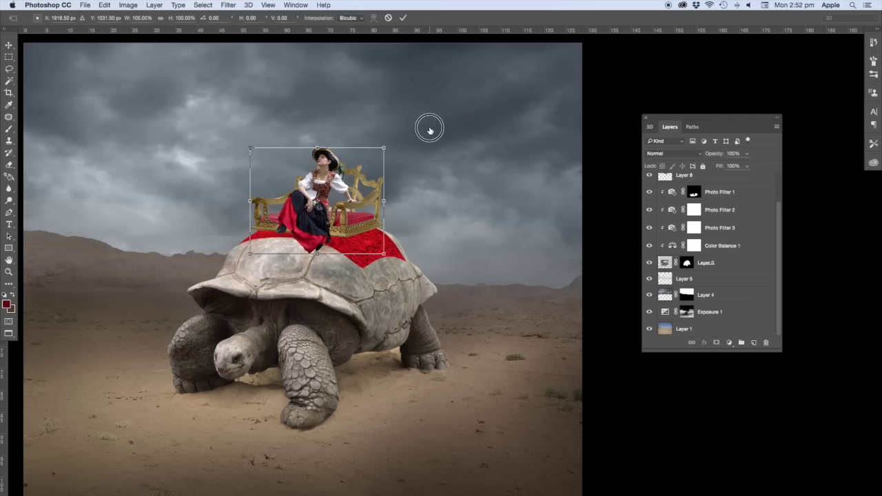
pyautogui.press('Return')
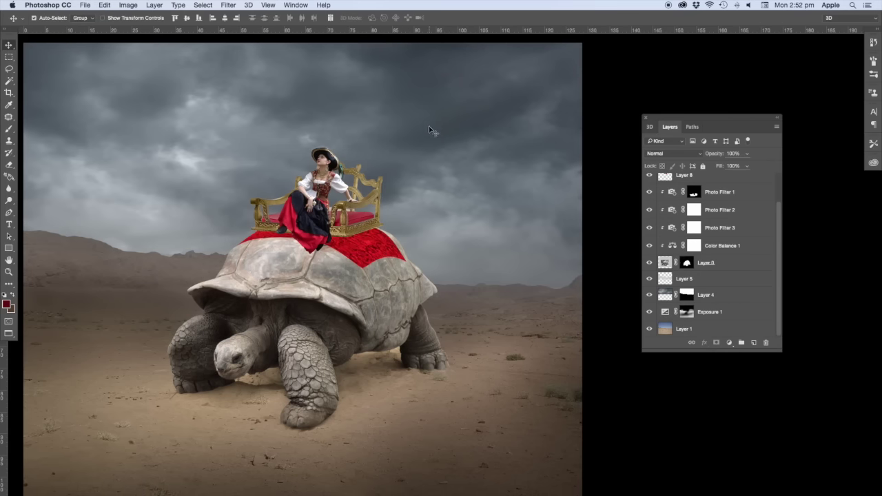
pyautogui.moveTo(455, 242); pyautogui.dragTo(530, 234)
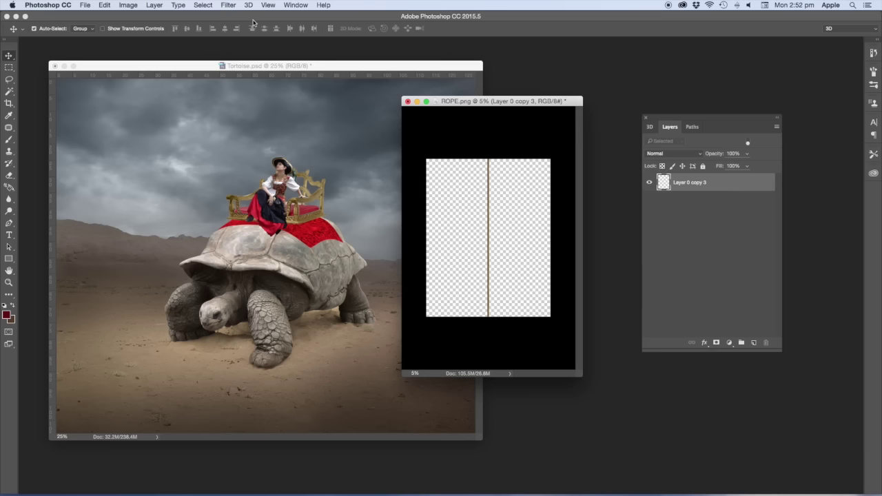
# - Bow the ROPE.png rope with the Shear filter and copy it into Tortoise.psd
pyautogui.click(228, 5)
pyautogui.moveTo(236, 132)
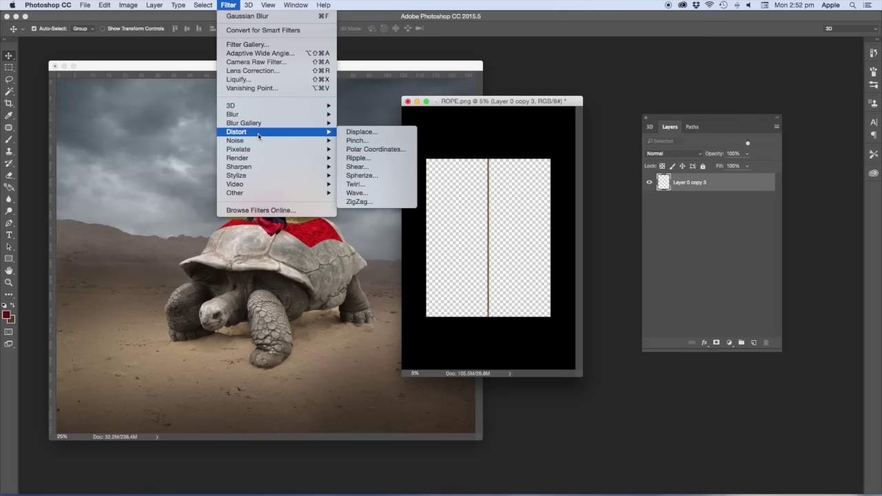
pyautogui.click(357, 167)
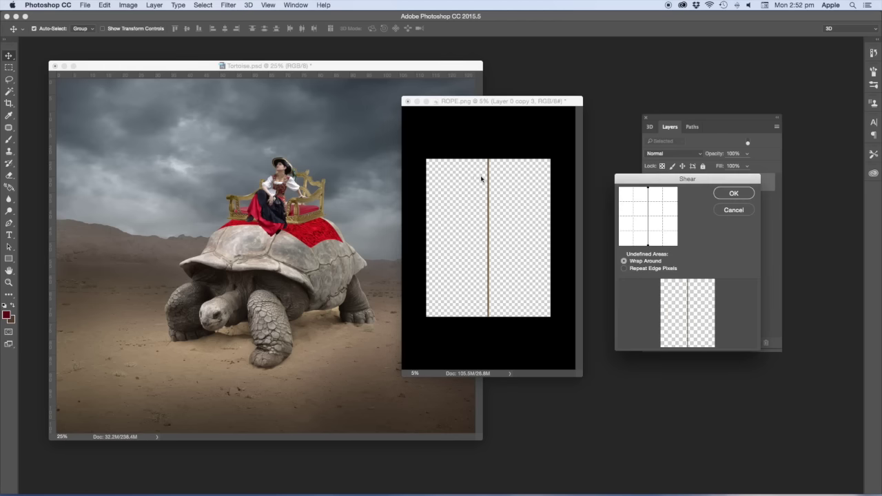
pyautogui.moveTo(648, 219); pyautogui.dragTo(652, 218)
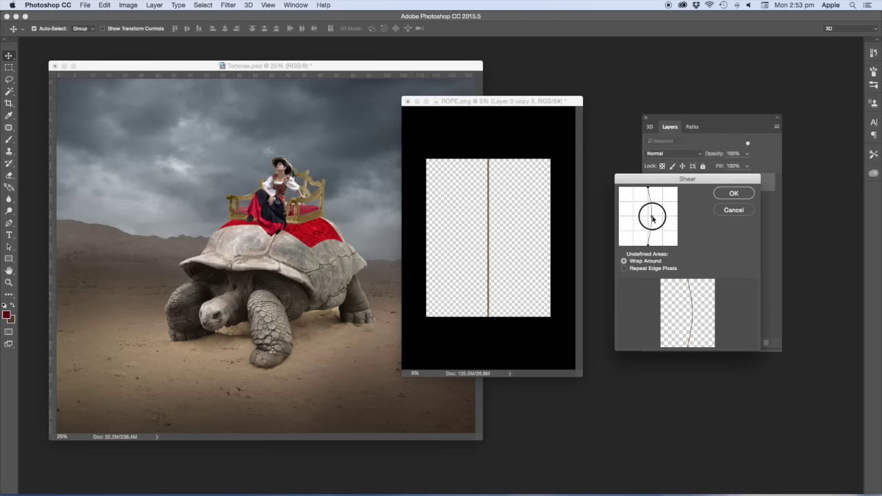
pyautogui.click(723, 193)
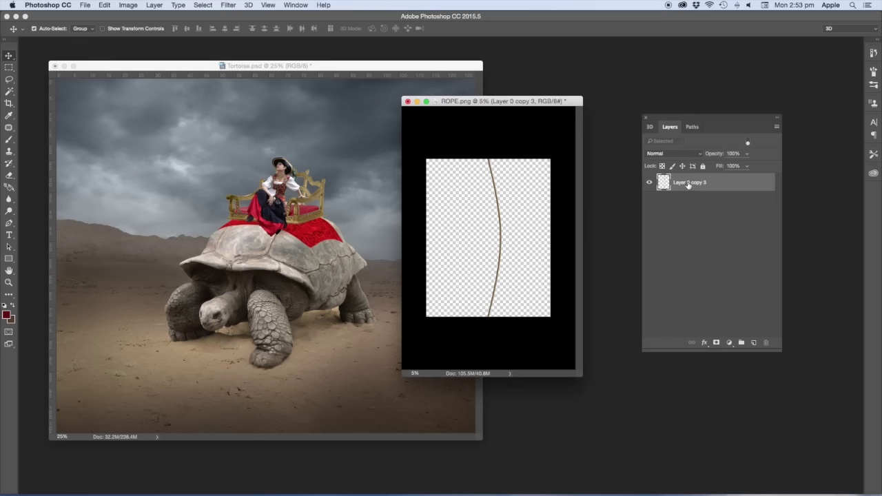
pyautogui.moveTo(688, 185)
pyautogui.mouseDown()
pyautogui.moveTo(318, 258)
pyautogui.moveTo(349, 336)
pyautogui.mouseUp()
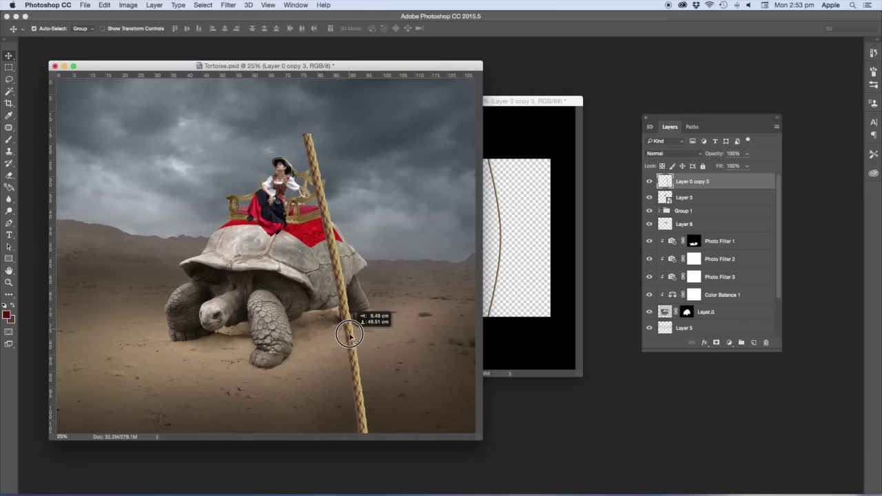
# - Shrink the pasted rope to a thin strand beside the rear leg and rename its layer Rope
pyautogui.hotkey('ctrl', 't')
pyautogui.moveTo(370, 147); pyautogui.dragTo(365, 234)
pyautogui.press('Return')
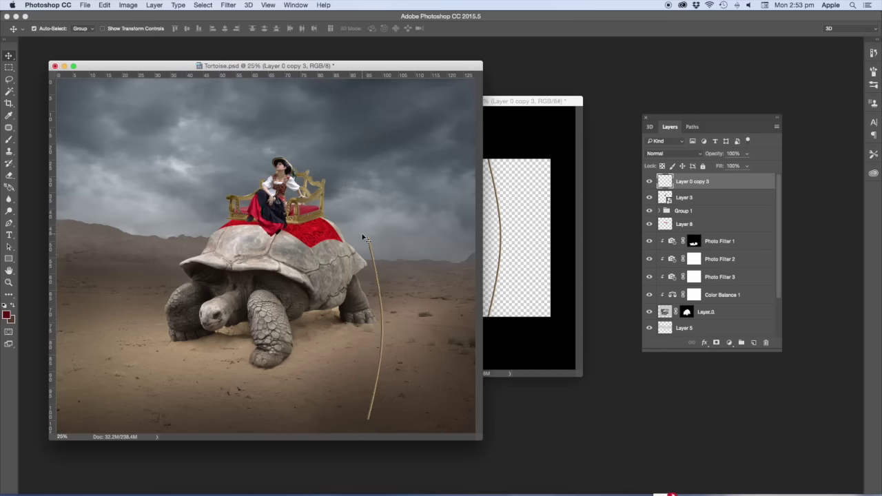
pyautogui.click(402, 252)
pyautogui.press('f')
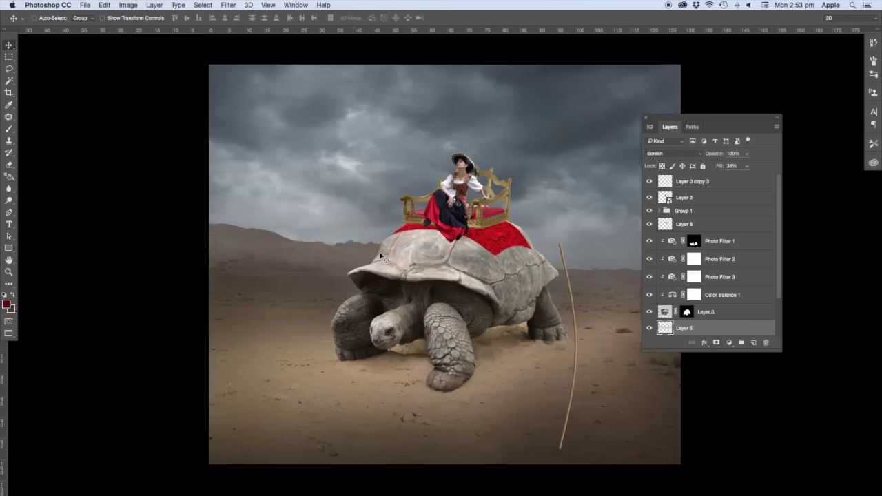
pyautogui.scroll(2, 381, 257)
pyautogui.hscroll(3, 376, 265)
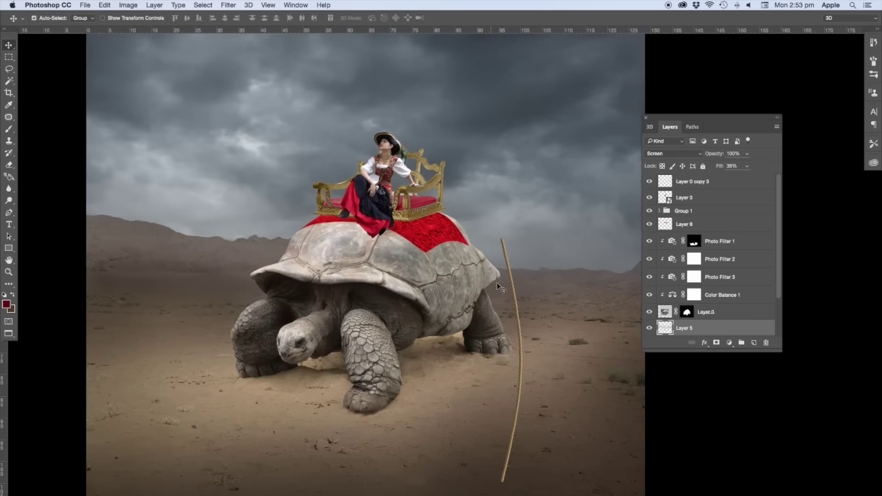
pyautogui.moveTo(514, 283); pyautogui.dragTo(477, 247)
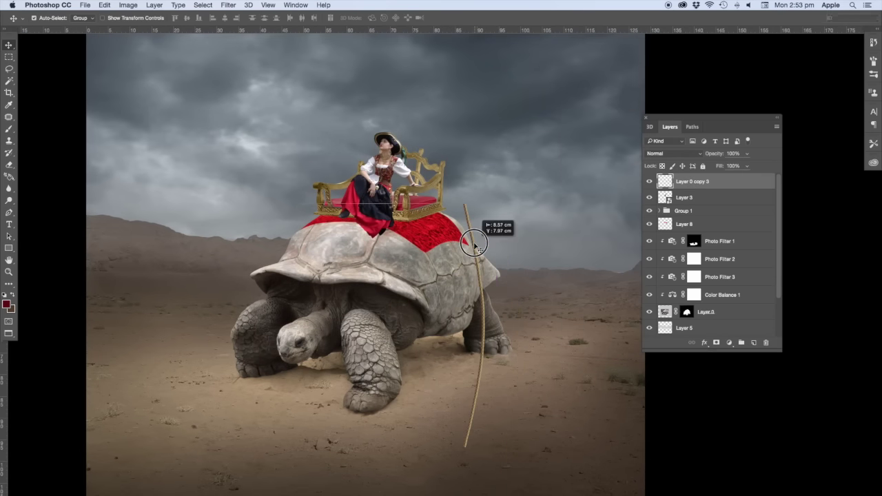
pyautogui.doubleClick(690, 182)
pyautogui.write('Rope')
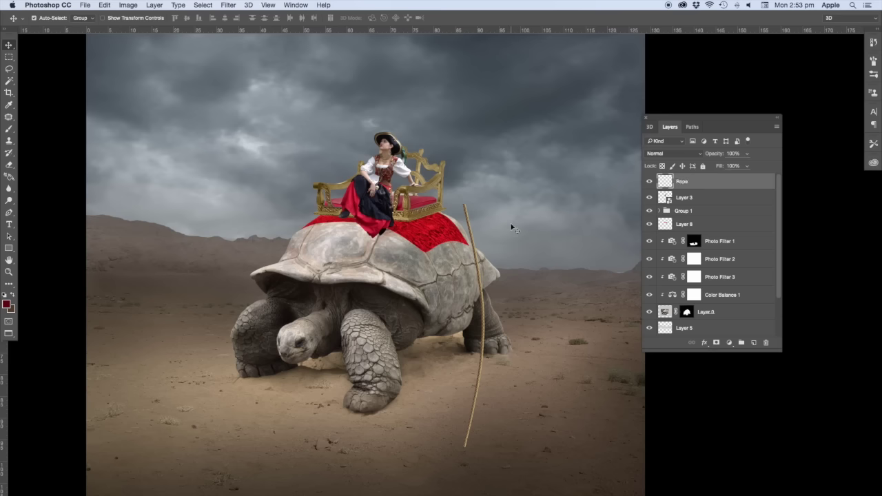
# - Rotate and scale the rope so it runs from the throne down across the shell
pyautogui.hotkey('ctrl', 't')
pyautogui.moveTo(474, 239); pyautogui.dragTo(435, 253)
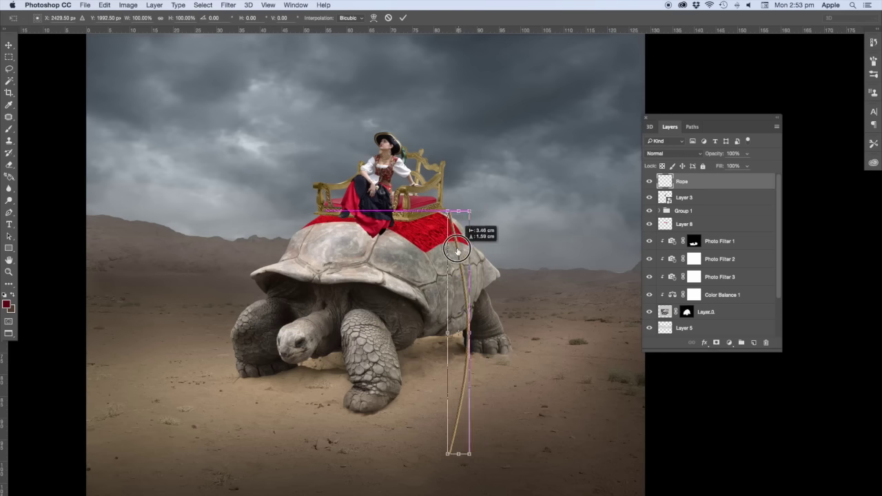
pyautogui.moveTo(504, 283); pyautogui.dragTo(502, 259)
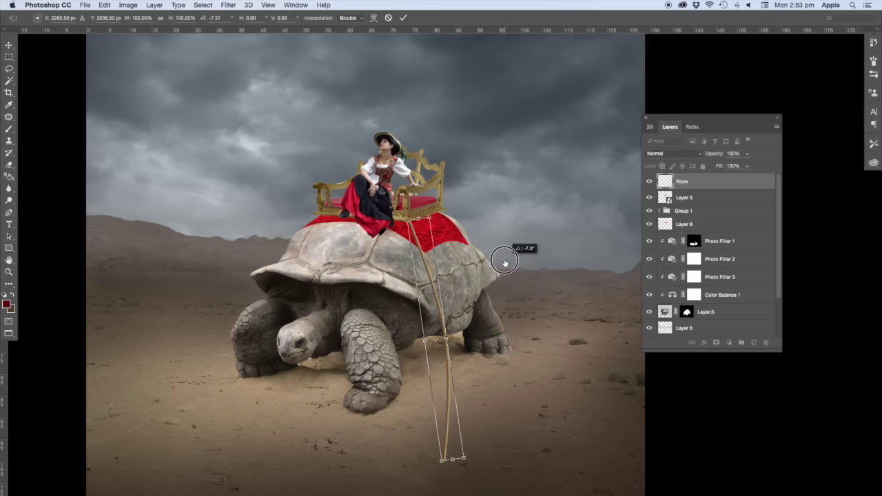
pyautogui.moveTo(468, 456); pyautogui.dragTo(458, 334)
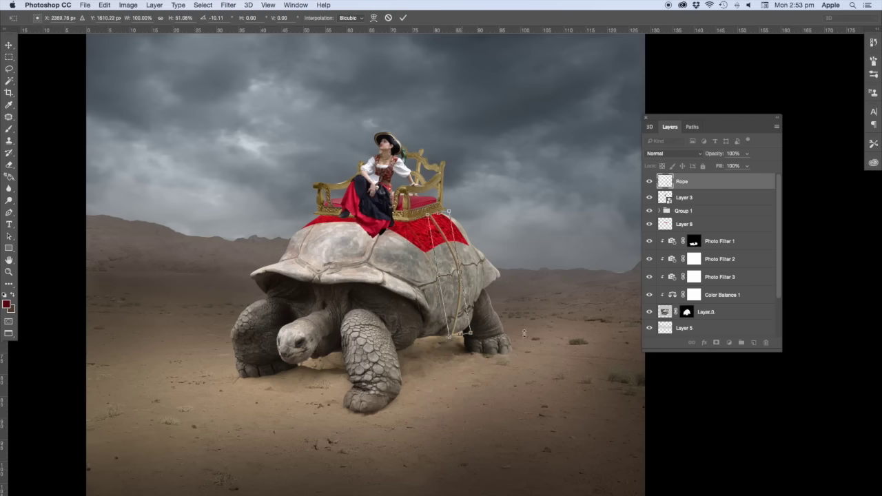
pyautogui.press('Return')
pyautogui.hotkey('ctrl', '+')
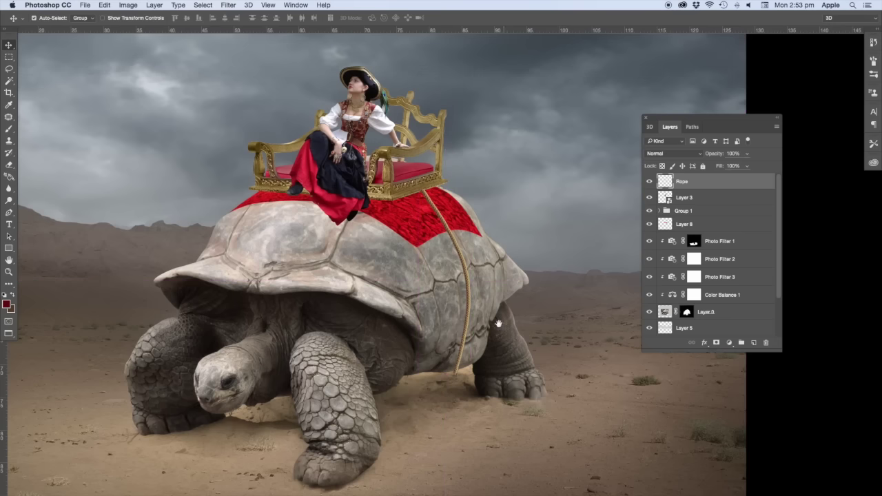
# - Skew the rope's lower end, move it below Group 1, and duplicate it alongside
pyautogui.hotkey('ctrl', 't')
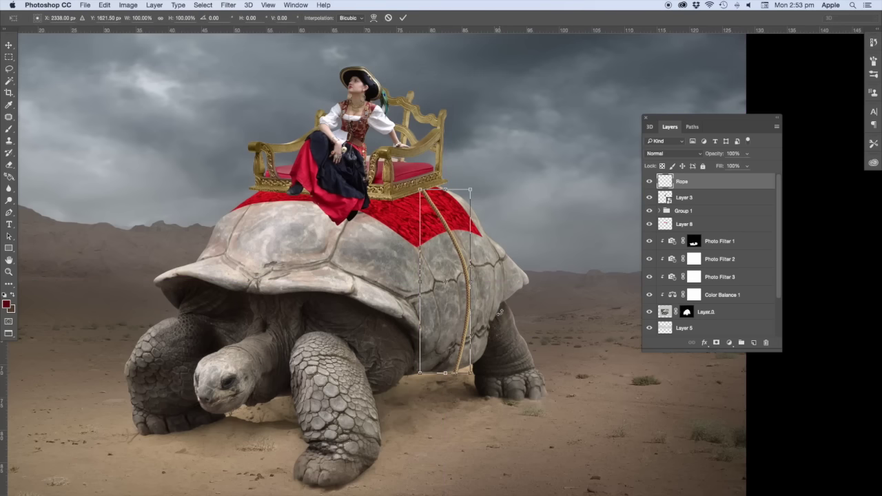
pyautogui.moveTo(445, 373); pyautogui.dragTo(457, 370)
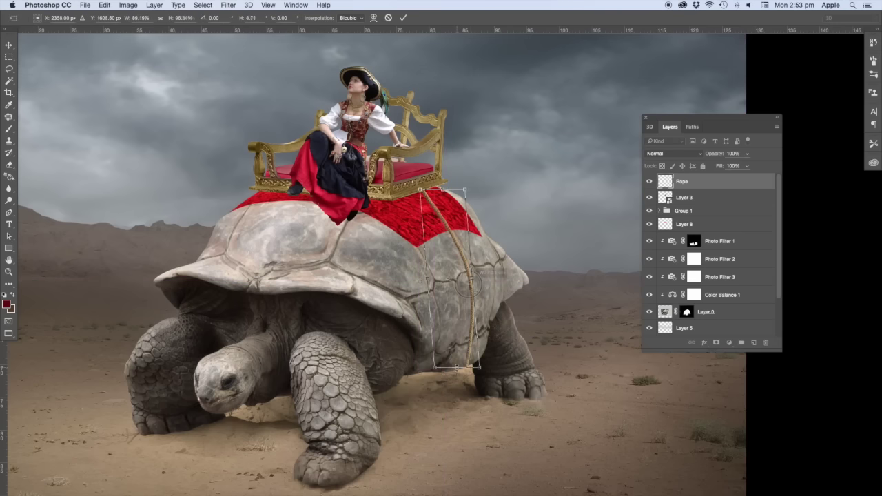
pyautogui.press('Return')
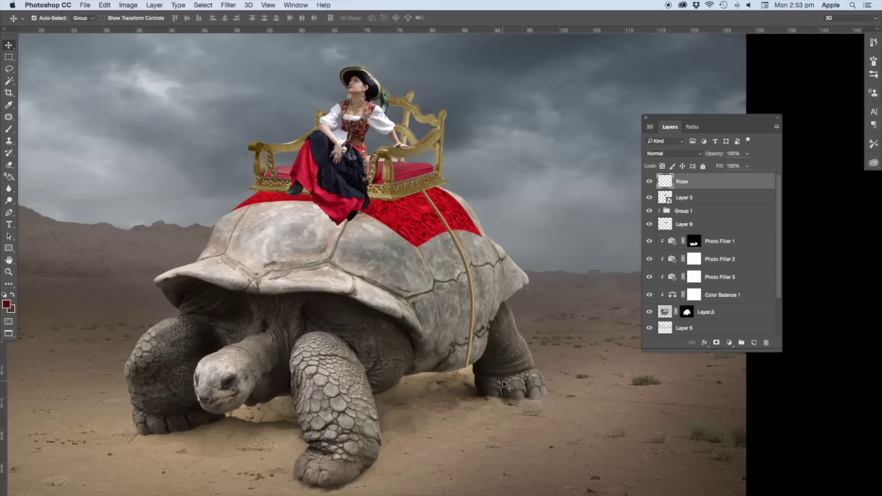
pyautogui.hotkey('ctrl', '[')
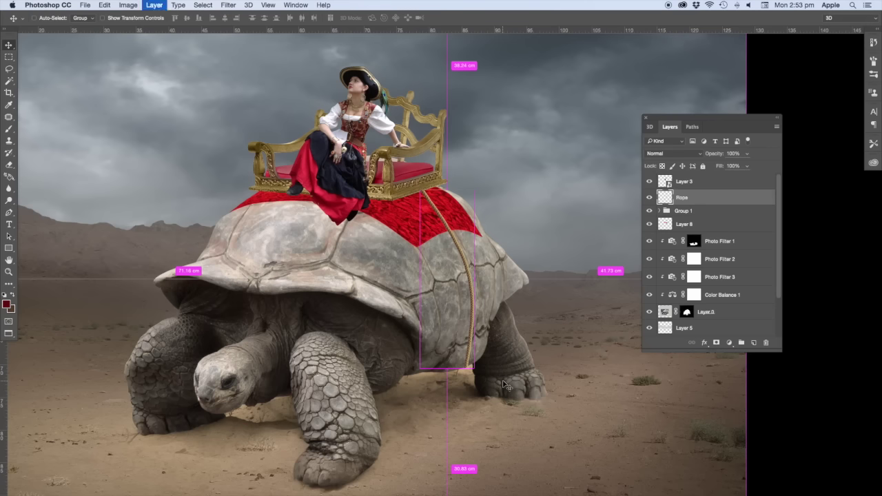
pyautogui.hotkey('ctrl', '[')
pyautogui.hotkey('ctrl', '[')
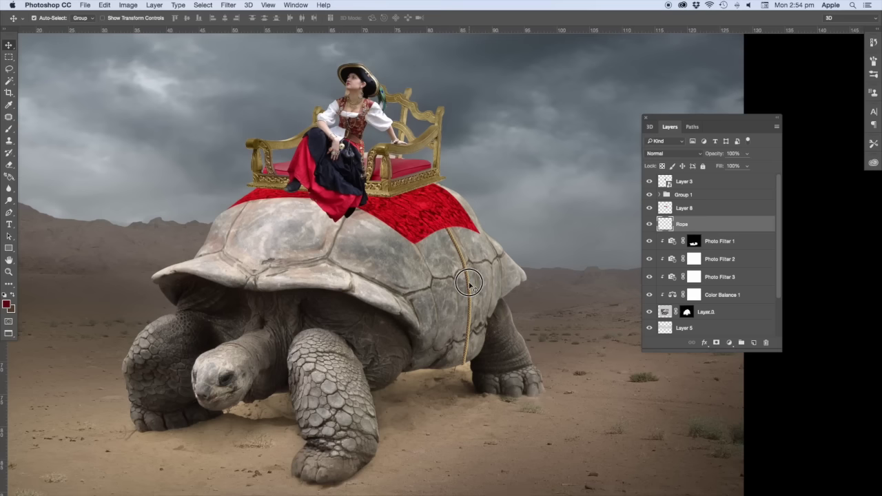
pyautogui.moveTo(469, 285); pyautogui.dragTo(453, 287)
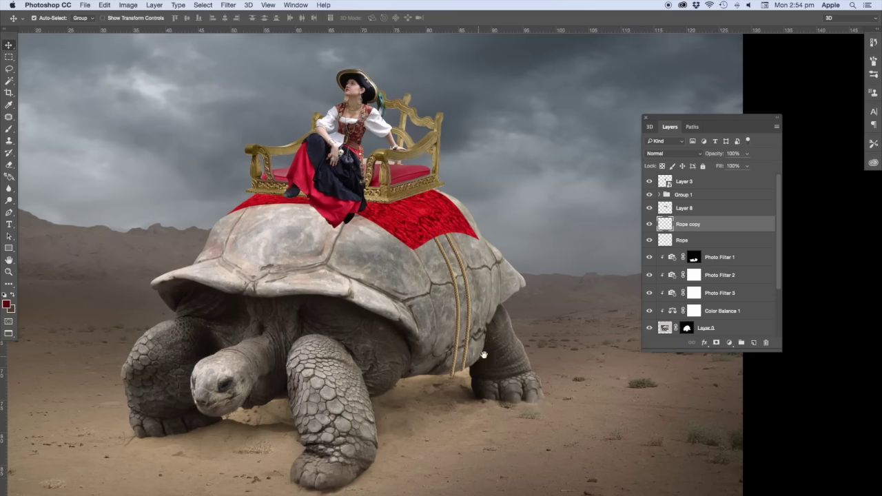
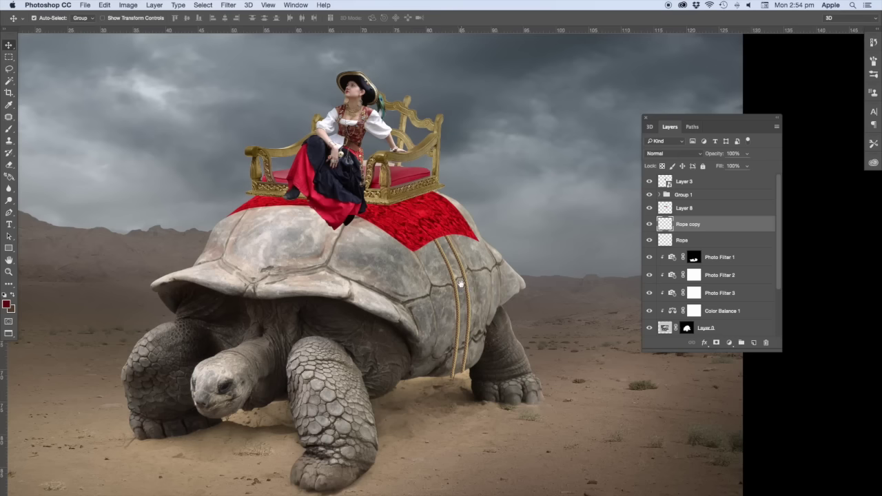
# - Load the Exposure 1 mask as a selection, paint the horizon ground with a 700 px brush, then deselect
pyautogui.scroll(1, 461, 284)
pyautogui.scroll(1, 455, 262)
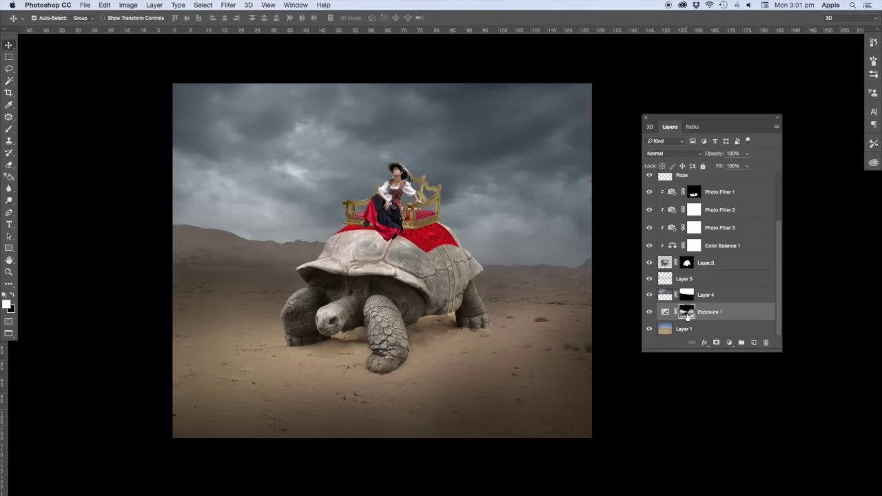
pyautogui.press('b')
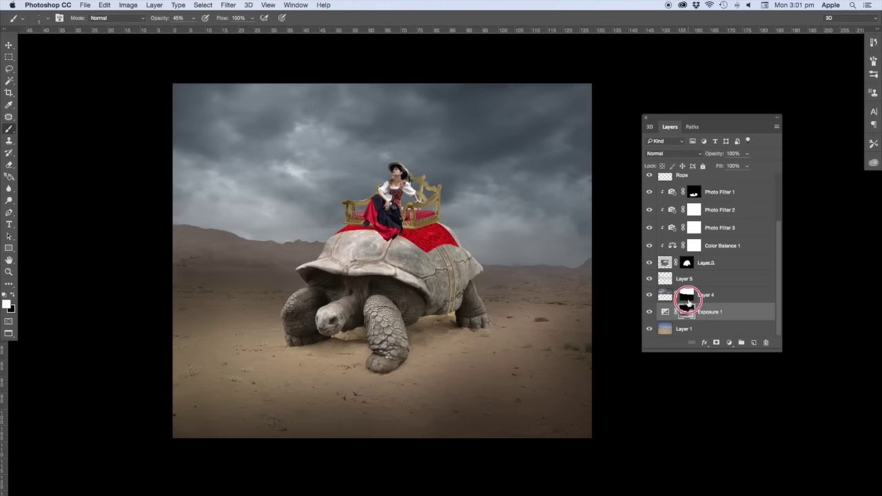
pyautogui.keyDown('ctrl'); pyautogui.click(687, 308); pyautogui.keyUp('ctrl')
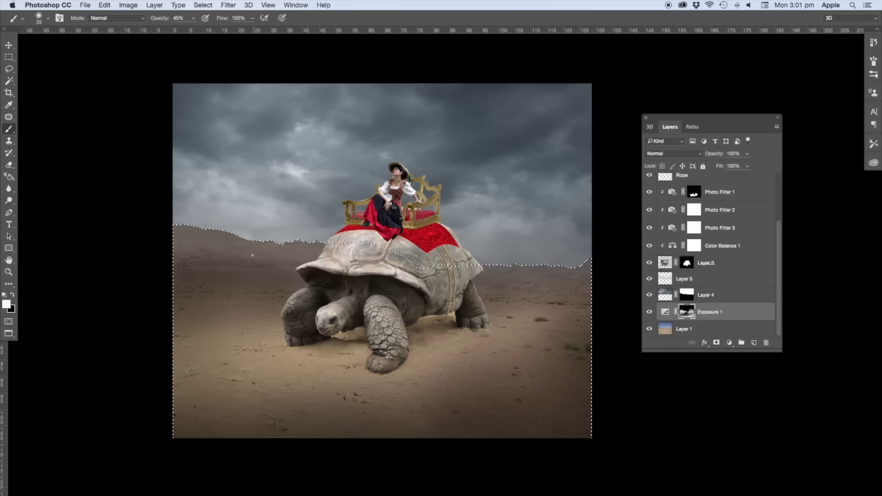
pyautogui.press(']')
pyautogui.press(']')
pyautogui.press(']')
pyautogui.moveTo(178, 236); pyautogui.dragTo(536, 282)
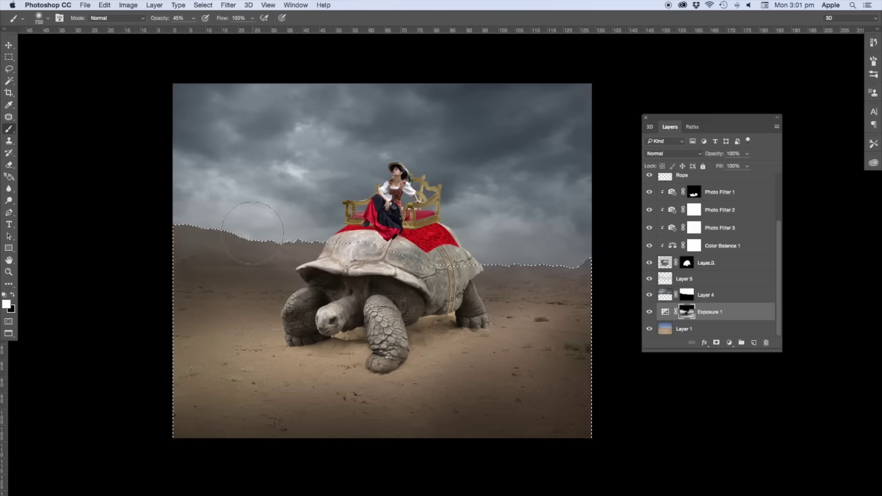
pyautogui.hotkey('ctrl', 'z')
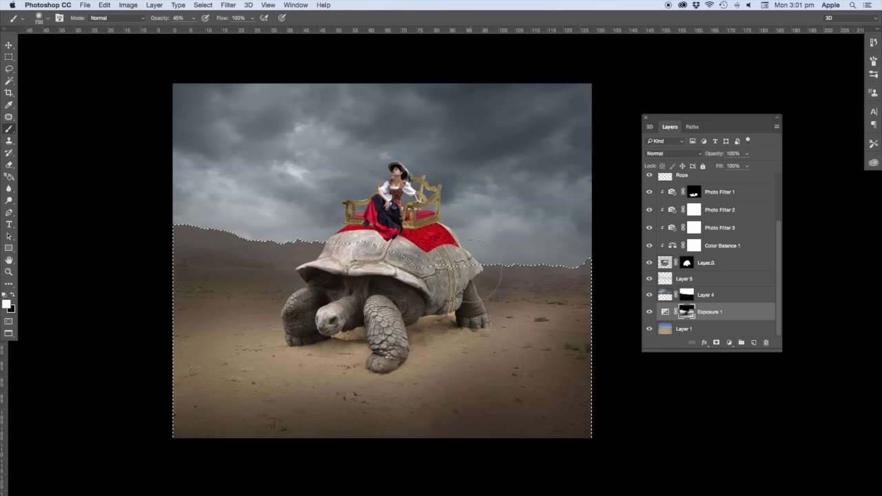
pyautogui.click(9, 45)
pyautogui.hotkey('ctrl', 'd')
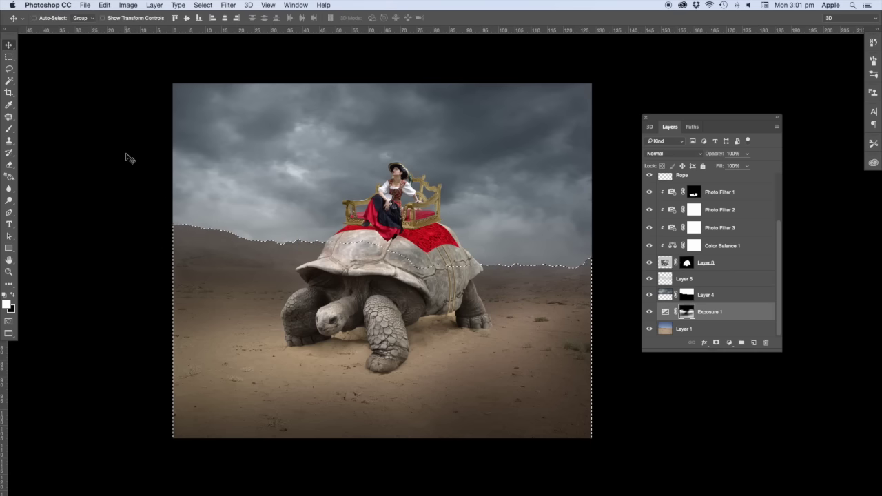
pyautogui.moveTo(396, 269); pyautogui.dragTo(408, 267)
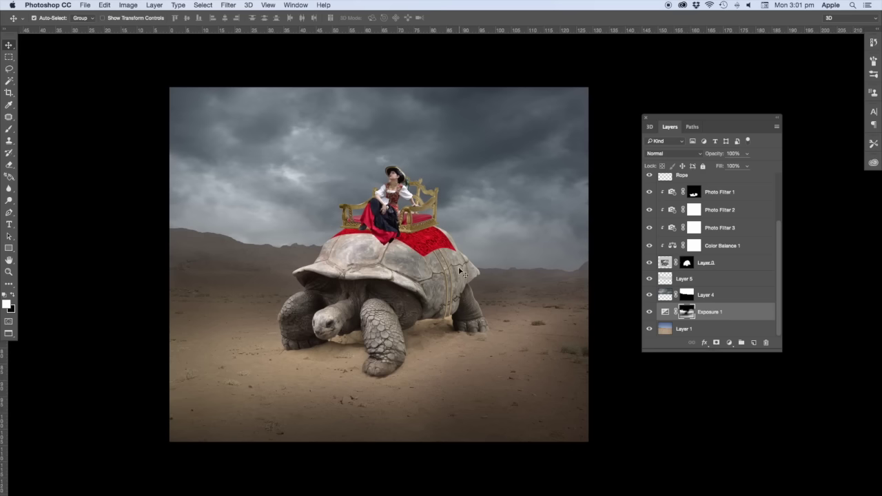
# - Select Layer 0 and trace a Pen path from the woman's skirt to the throne's right side
pyautogui.press('p')
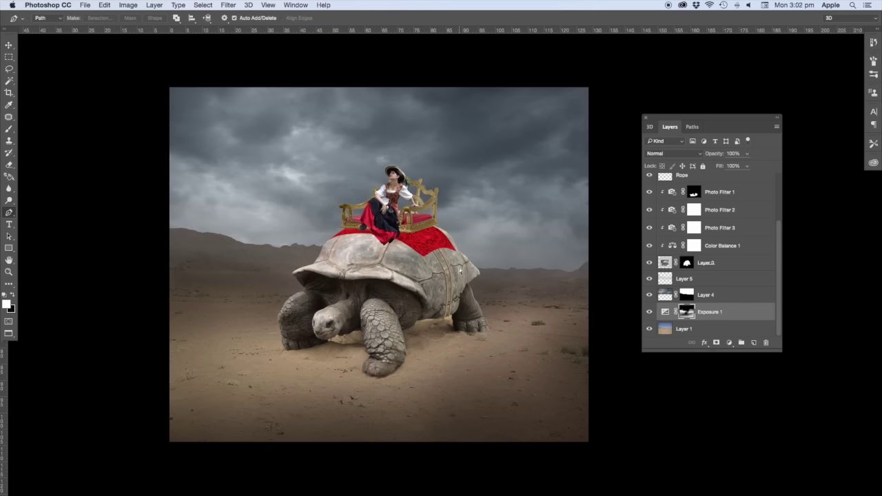
pyautogui.hotkey('ctrl', '+')
pyautogui.hotkey('ctrl', '+')
pyautogui.hotkey('ctrl', '+')
pyautogui.press('v')
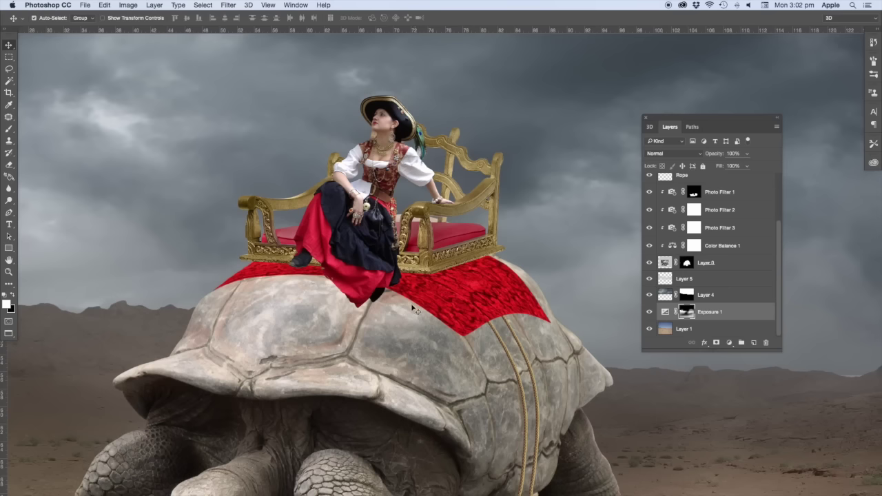
pyautogui.click(391, 323)
pyautogui.press('p')
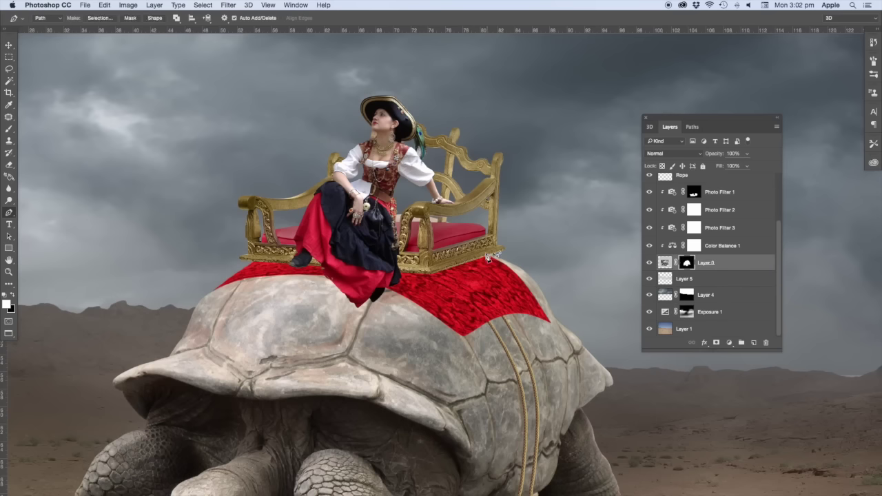
pyautogui.click(396, 241)
pyautogui.click(316, 223)
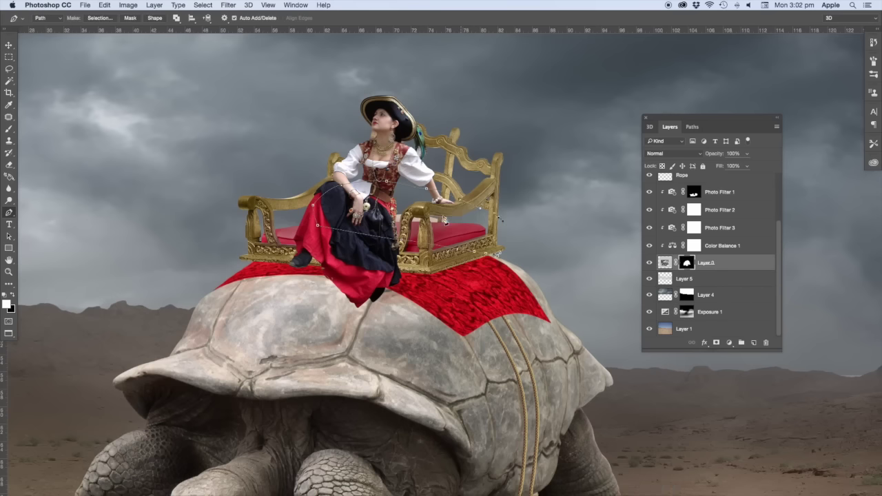
# - Turn the skirt path into a feathered selection for reworking Layer 0's mask, then deselect
pyautogui.rightClick(442, 213)
pyautogui.click(486, 255)
pyautogui.click(583, 123)
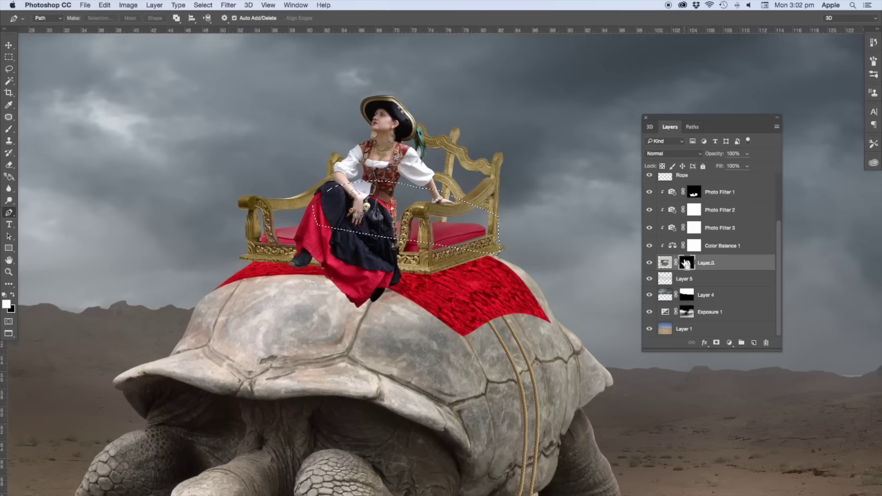
pyautogui.hotkey('ctrl', 'd')
pyautogui.moveTo(414, 308); pyautogui.dragTo(419, 314)
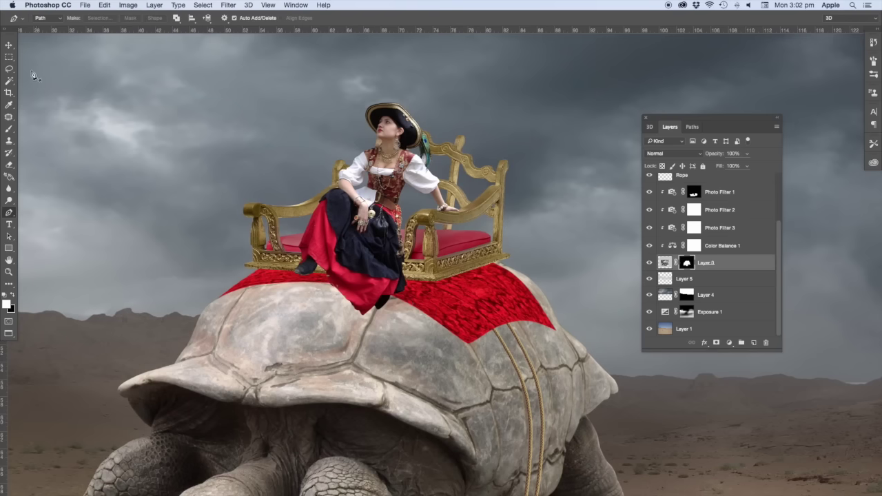
pyautogui.click(8, 46)
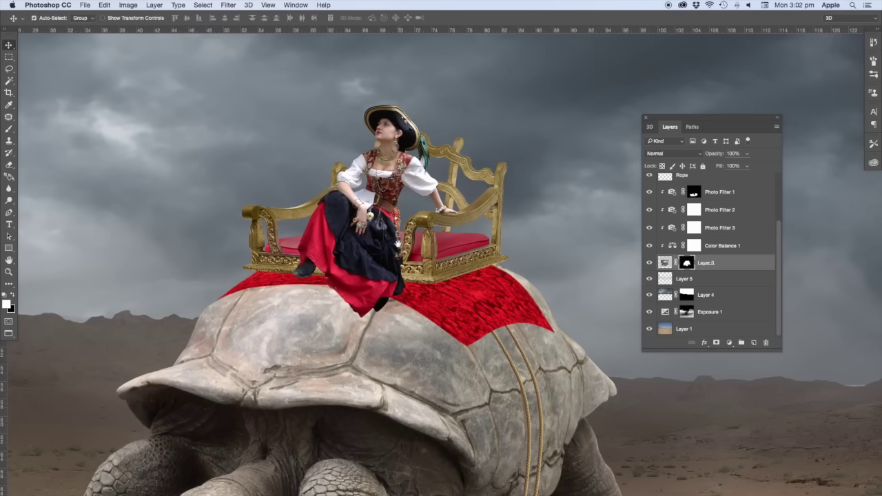
pyautogui.moveTo(397, 244); pyautogui.dragTo(390, 250)
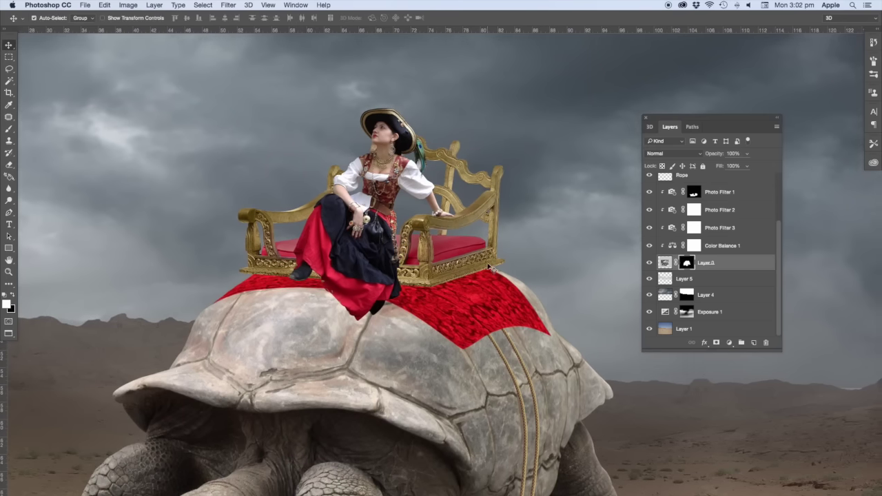
# - Trace a Pen path around the left shoe and make it a 2 px feathered selection
pyautogui.press('p')
pyautogui.hotkey('ctrl', '+')
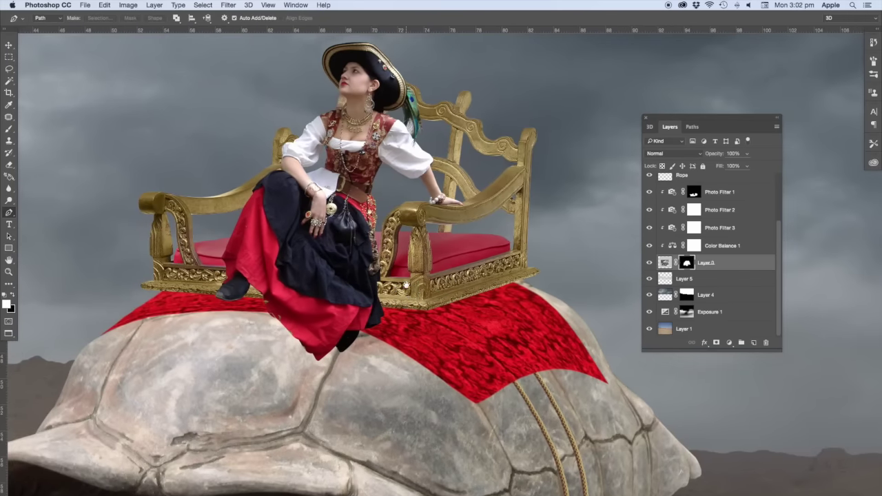
pyautogui.moveTo(296, 283)
pyautogui.mouseDown()
pyautogui.moveTo(359, 301)
pyautogui.moveTo(372, 281)
pyautogui.mouseUp()
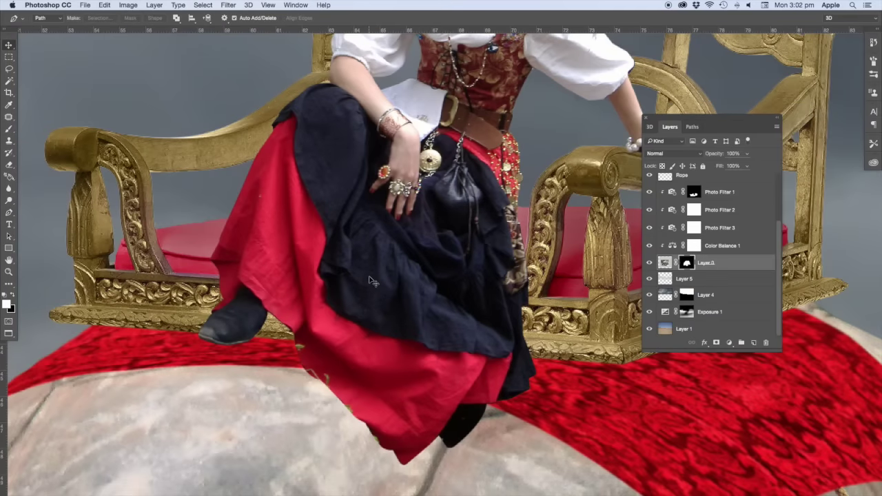
pyautogui.press('v')
pyautogui.click(262, 308)
pyautogui.press('p')
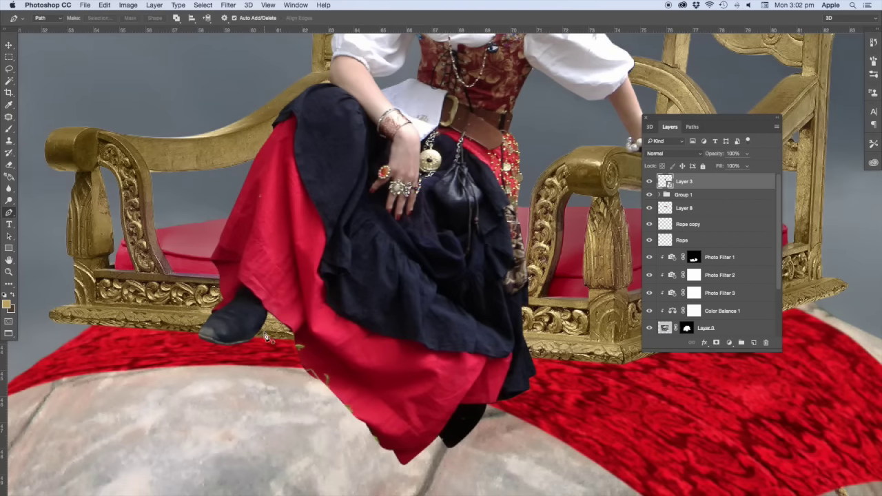
pyautogui.click(225, 345)
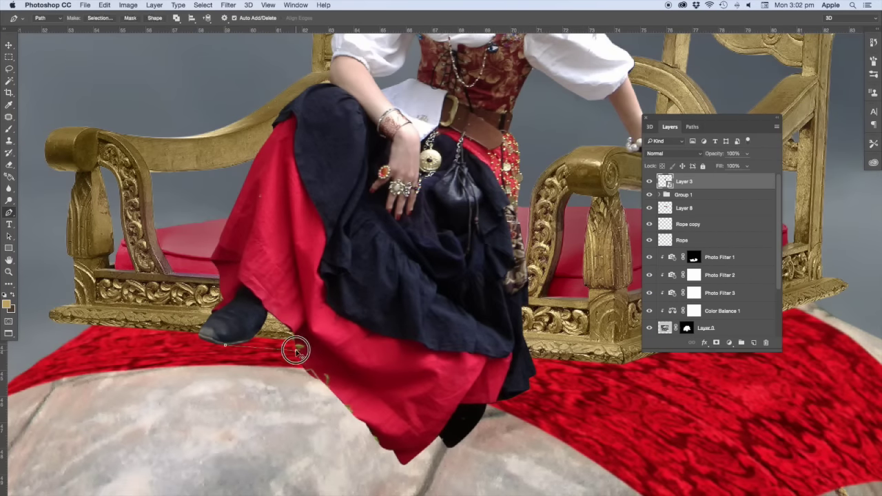
pyautogui.click(296, 348)
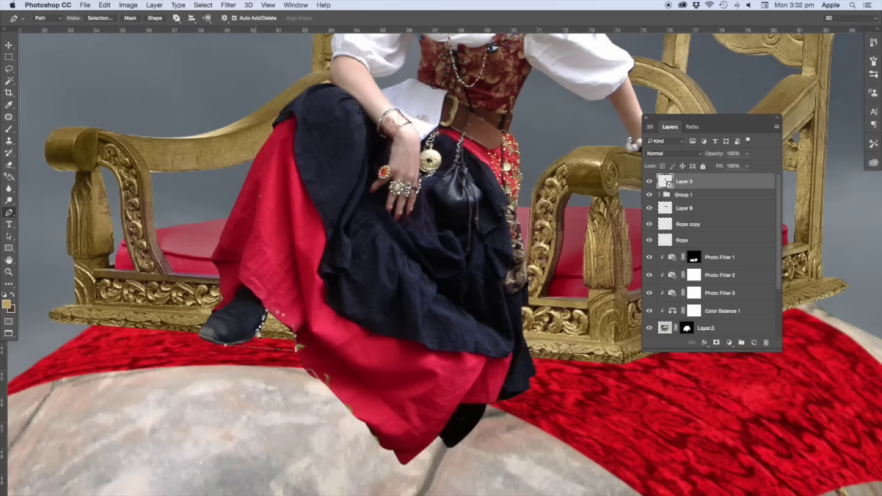
pyautogui.rightClick(275, 315)
pyautogui.click(303, 357)
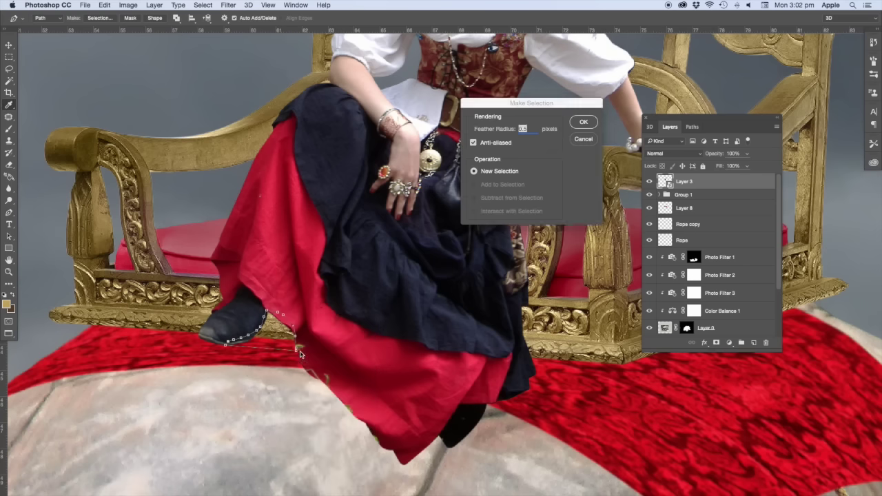
pyautogui.write('2')
pyautogui.click(580, 126)
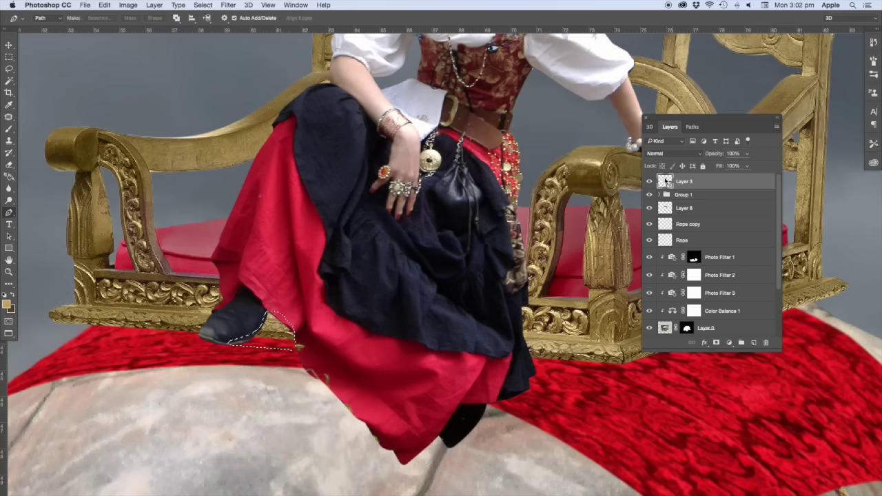
# - Add a new Multiply layer, Layer 9, above Group 1
pyautogui.click(680, 195)
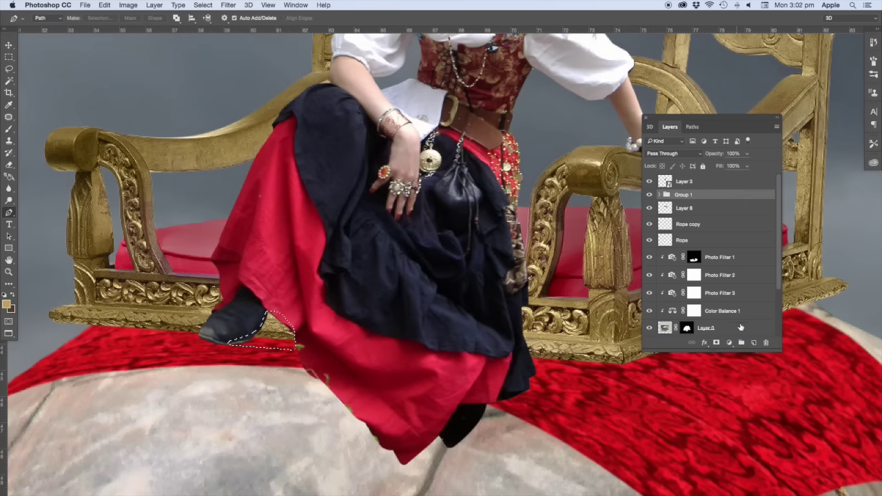
pyautogui.click(755, 342)
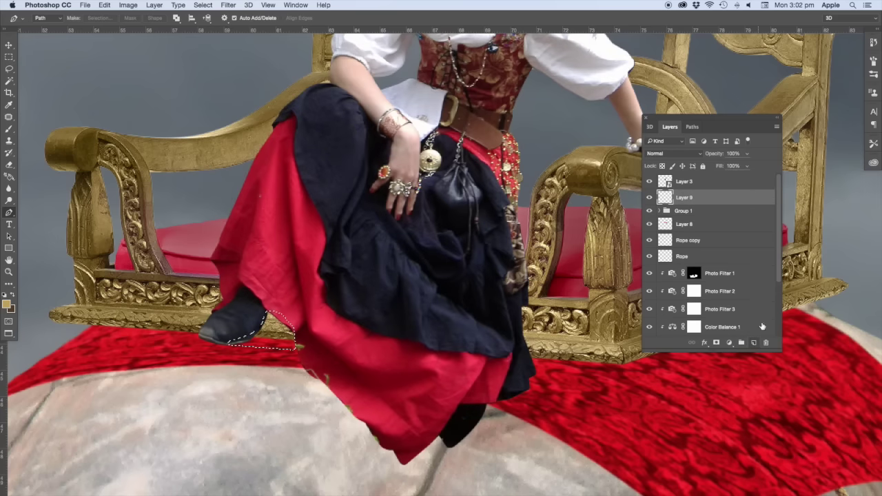
pyautogui.click(674, 152)
pyautogui.click(656, 177)
# - Set the background colour to dark red, fill the shoe selection with it, and deselect
pyautogui.click(11, 307)
pyautogui.click(311, 325)
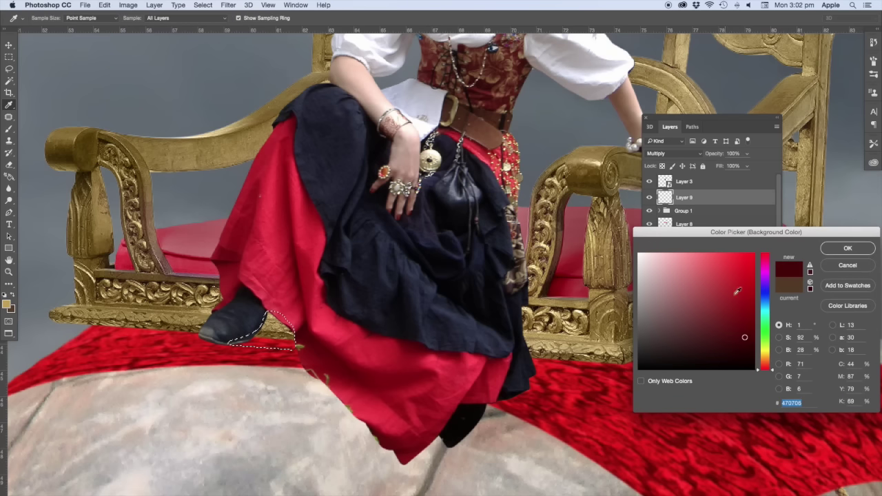
pyautogui.moveTo(731, 313); pyautogui.dragTo(711, 348)
pyautogui.press('Return')
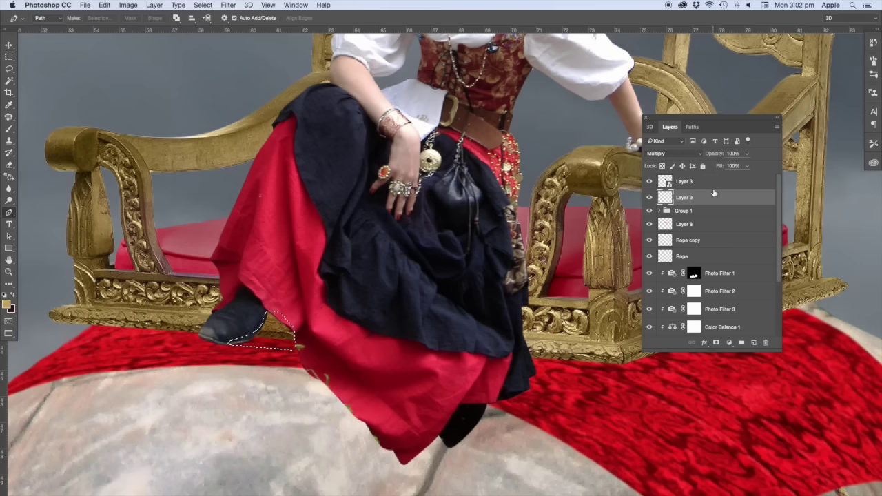
pyautogui.click(658, 197)
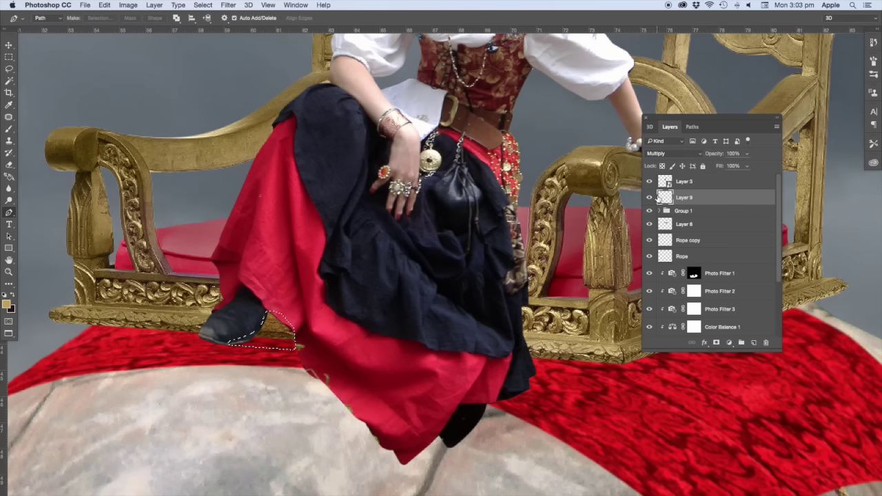
pyautogui.click(11, 47)
pyautogui.hotkey('ctrl', 'BackSpace')
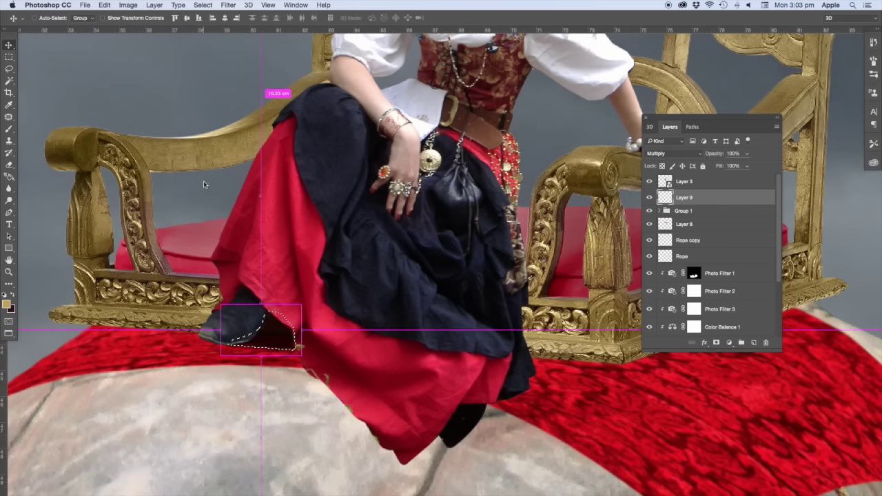
pyautogui.hotkey('ctrl', 'z')
pyautogui.hotkey('ctrl', 'd')
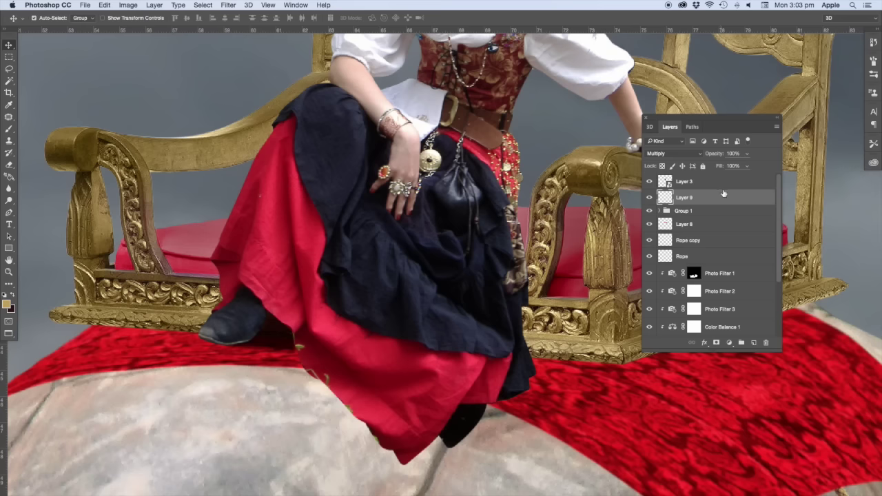
# - Lower Layer 9's fill to about 90% and brush soft black shadow along the skirt's right edge
pyautogui.click(746, 166)
pyautogui.moveTo(747, 178); pyautogui.dragTo(742, 178)
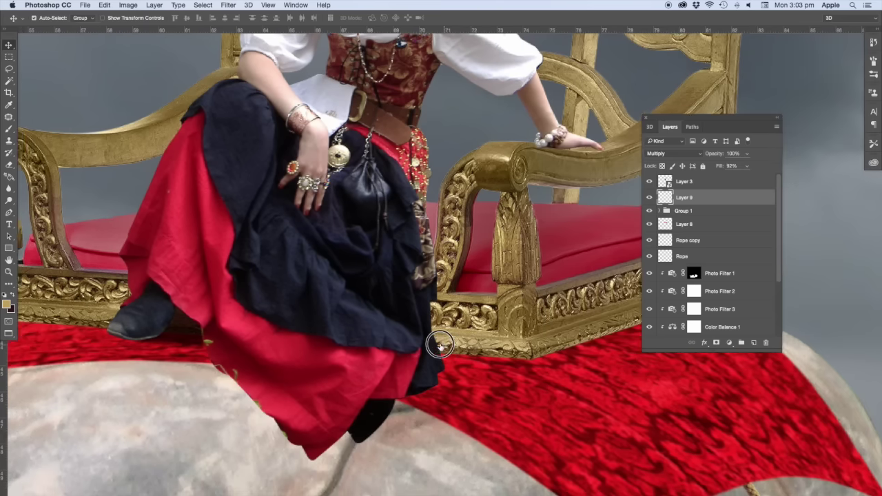
pyautogui.hotkey('ctrl', '-')
pyautogui.hotkey('ctrl', '-')
pyautogui.press('b')
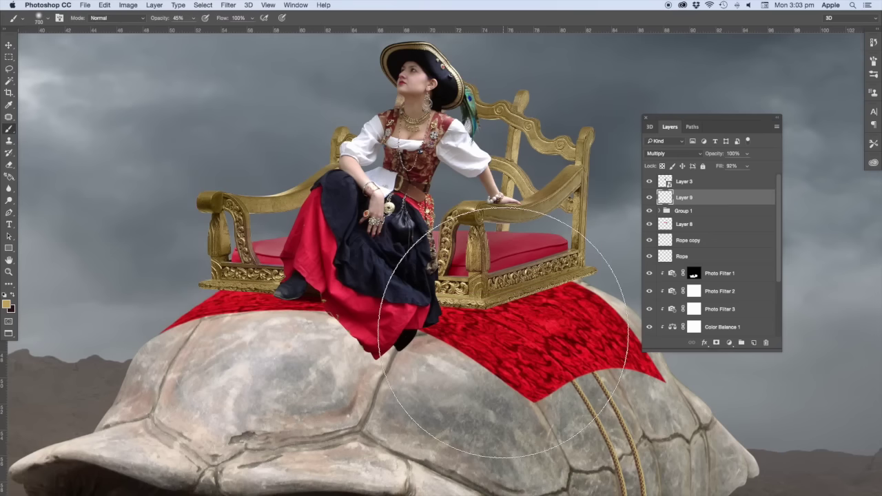
pyautogui.hotkey('ctrl', '+')
pyautogui.hotkey('ctrl', '+')
pyautogui.press('[')
pyautogui.press('[')
pyautogui.press('[')
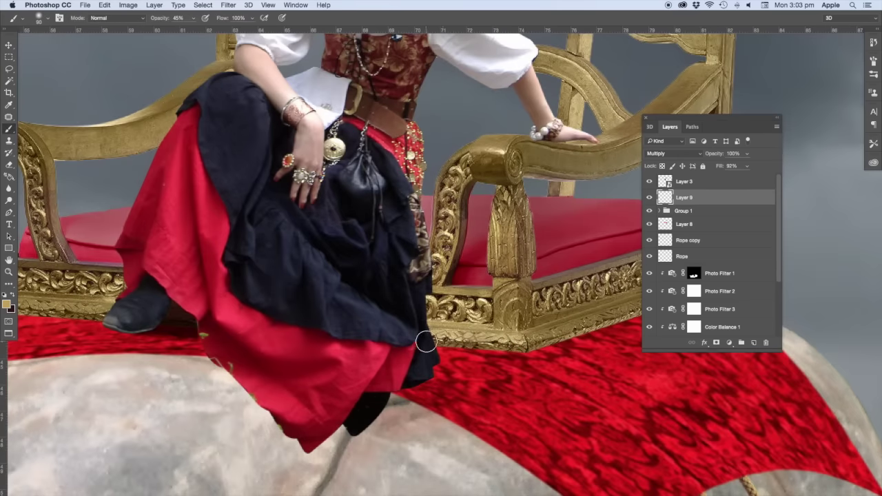
pyautogui.moveTo(407, 400); pyautogui.dragTo(443, 357)
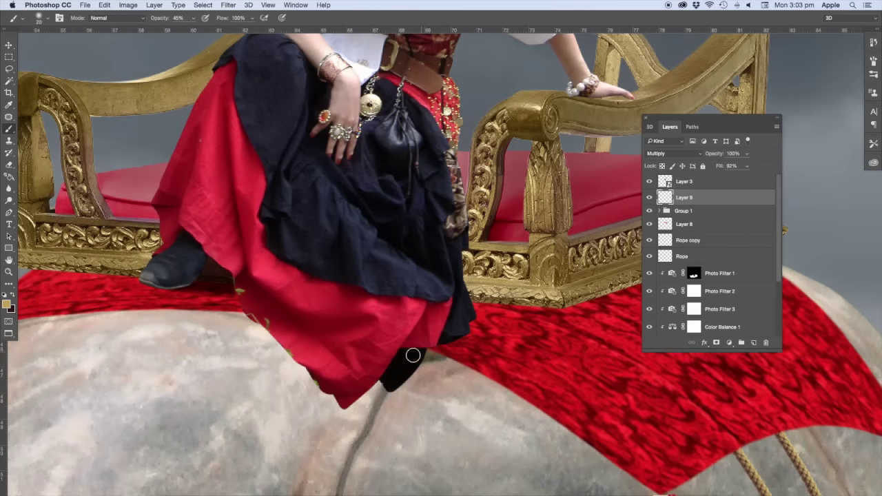
pyautogui.press('d')
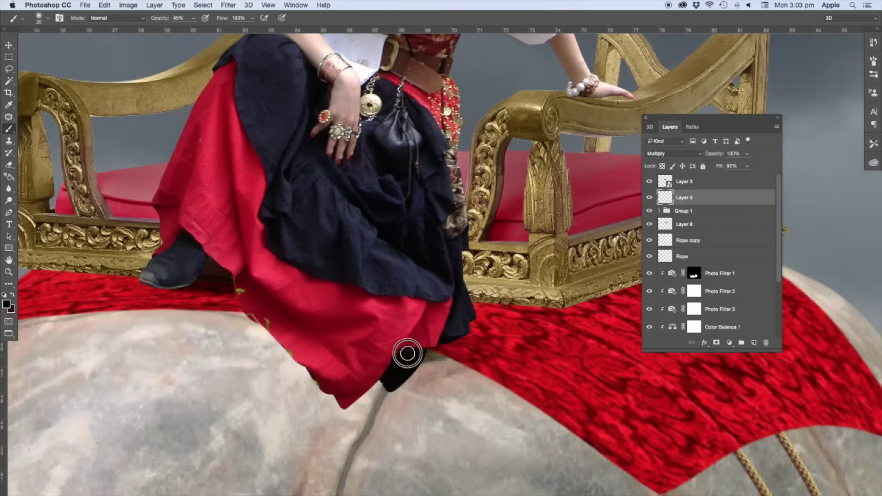
pyautogui.moveTo(441, 345)
pyautogui.mouseDown()
pyautogui.moveTo(472, 221)
pyautogui.moveTo(482, 275)
pyautogui.mouseUp()
# - With a 70 px brush at 13% opacity, shade the chair-base carving and under the skirt by the shoe
pyautogui.scroll(-1, 489, 279)
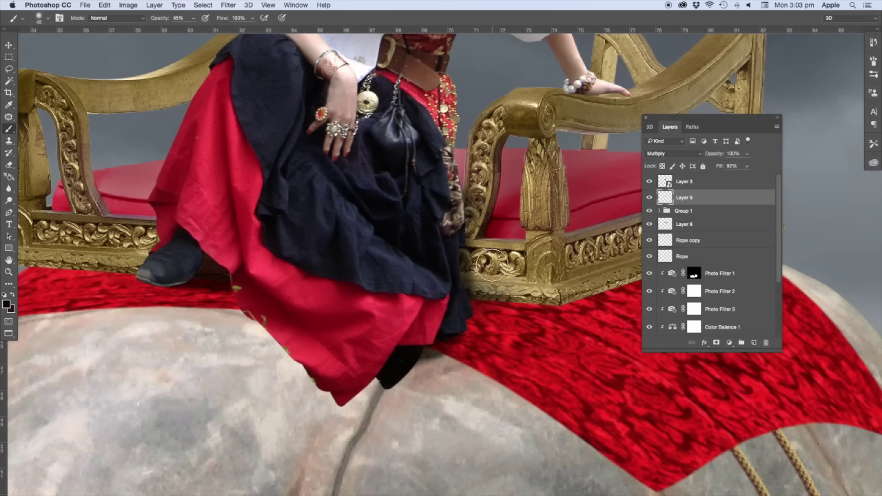
pyautogui.press(']')
pyautogui.press(']')
pyautogui.press(']')
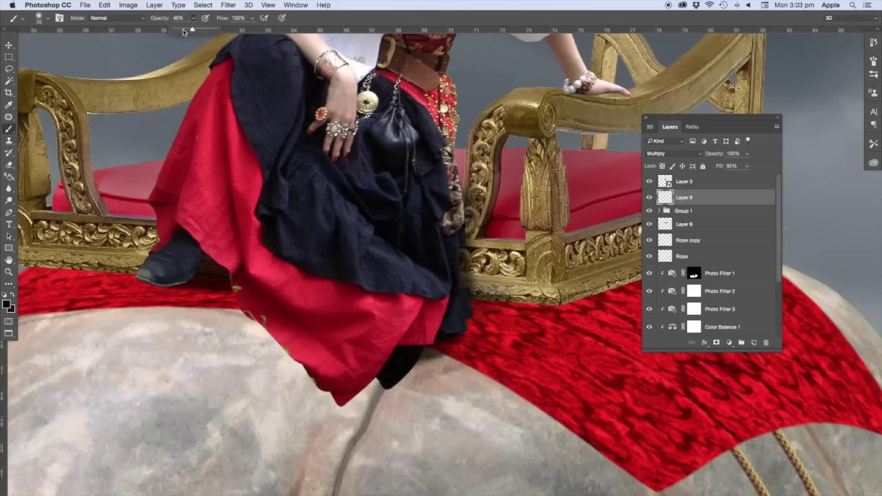
pyautogui.press('1')
pyautogui.press('3')
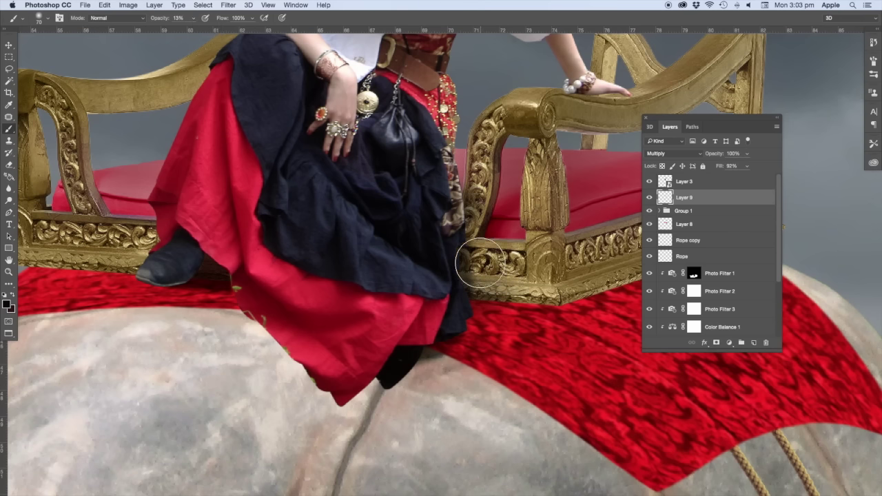
pyautogui.moveTo(491, 266); pyautogui.dragTo(483, 303)
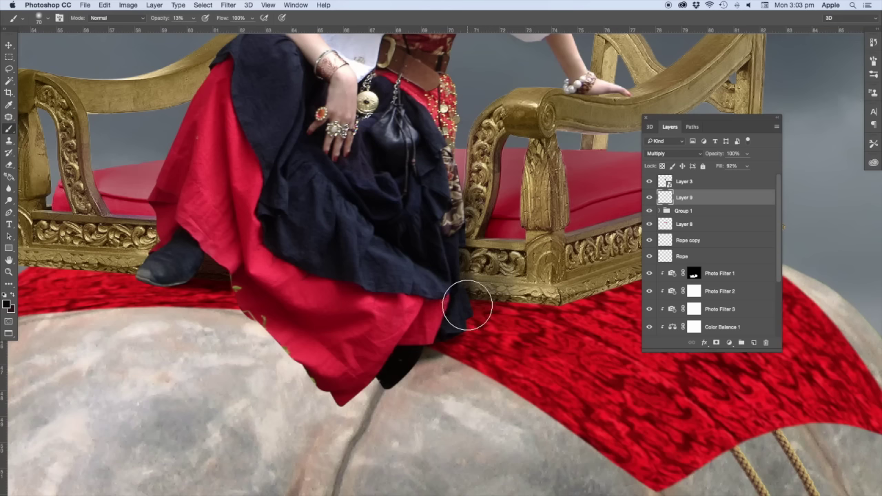
pyautogui.press('[')
pyautogui.press('[')
pyautogui.press('[')
pyautogui.press('[')
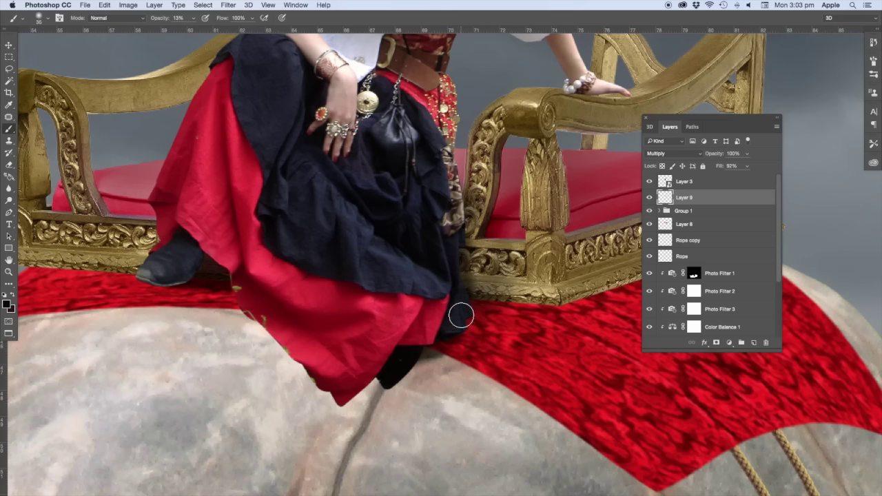
pyautogui.press('[')
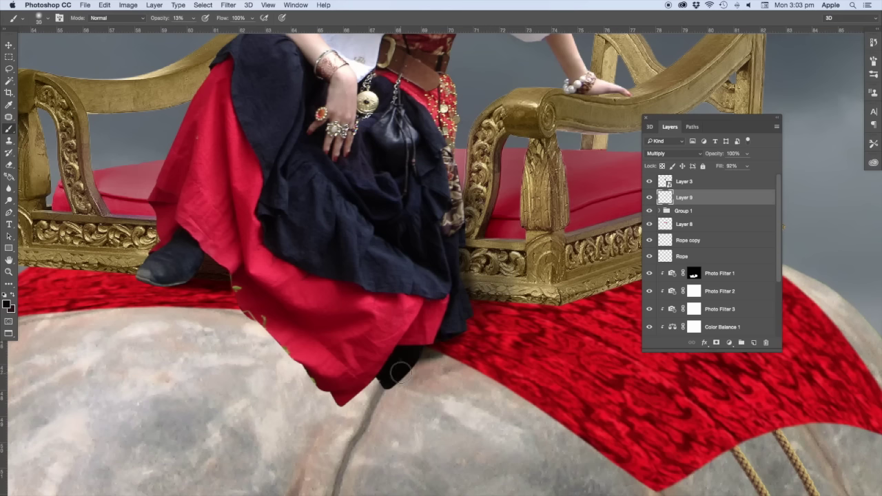
pyautogui.press('[')
pyautogui.press('[')
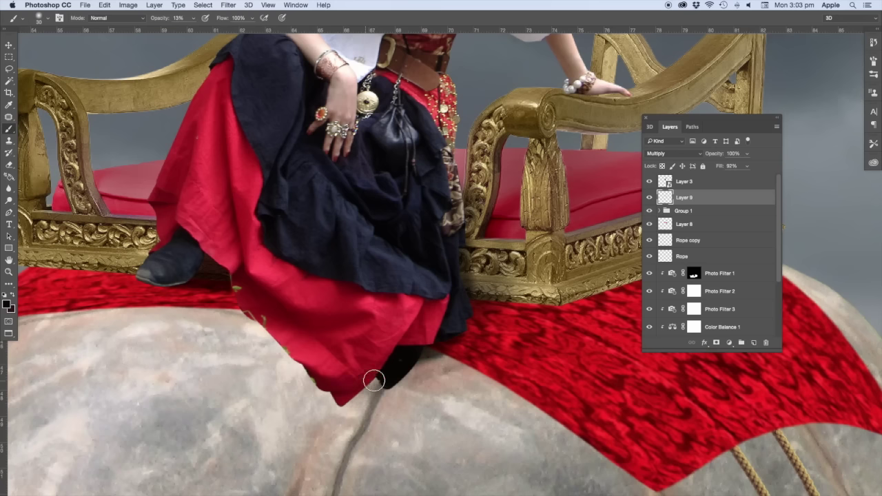
pyautogui.press(']')
pyautogui.press(']')
pyautogui.press(']')
pyautogui.moveTo(379, 376); pyautogui.dragTo(372, 379)
pyautogui.press('[')
pyautogui.press('[')
pyautogui.press('[')
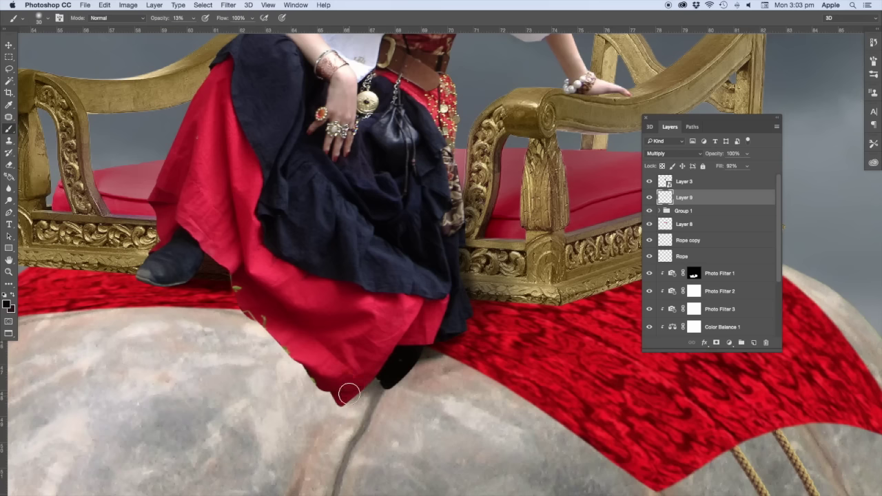
# - Set the brush to 31% opacity and 90 px, then make Layer 3 the active layer
pyautogui.press(']')
pyautogui.press(']')
pyautogui.press(']')
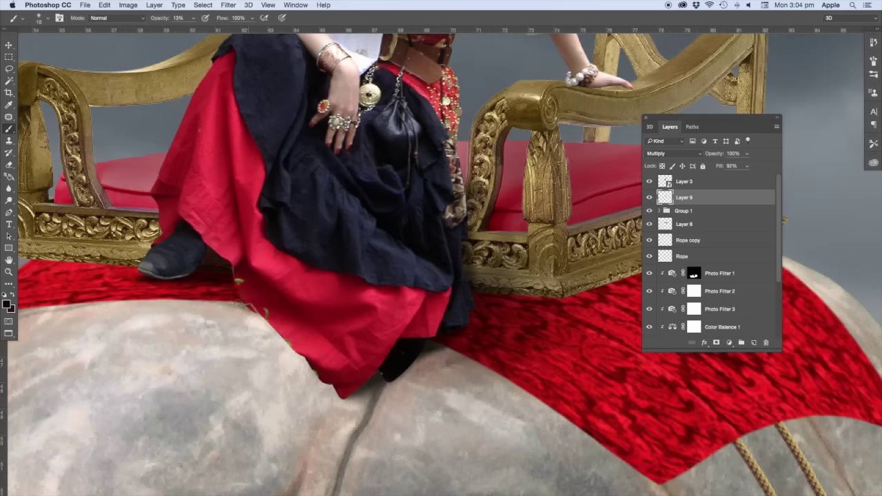
pyautogui.press(']')
pyautogui.press(']')
pyautogui.press('3')
pyautogui.press('1')
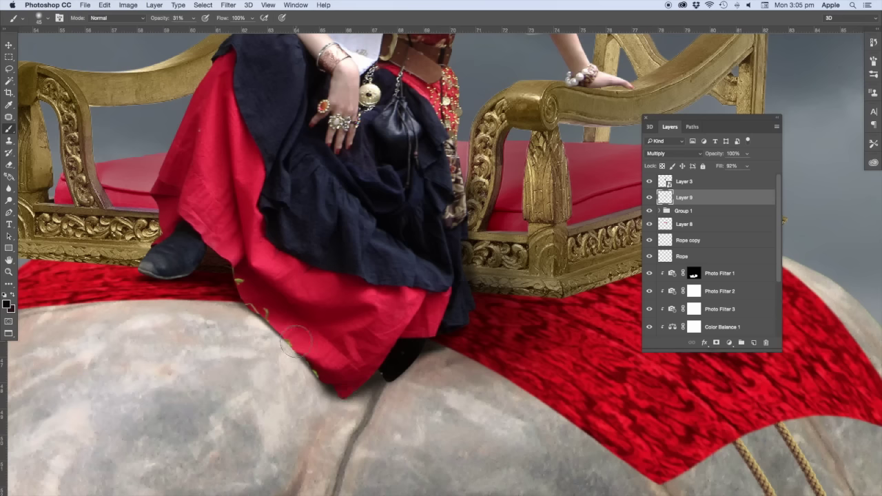
pyautogui.press(']')
pyautogui.press(']')
pyautogui.press(']')
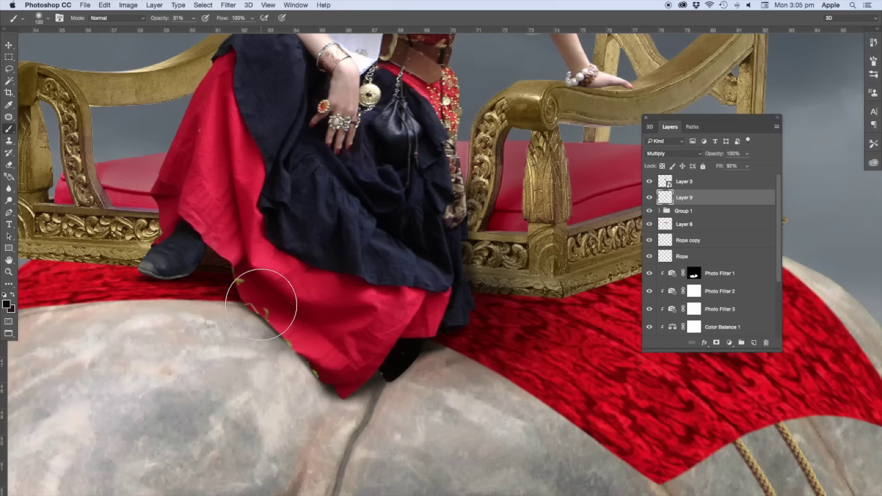
pyautogui.press('v')
pyautogui.hotkey('alt', ']')
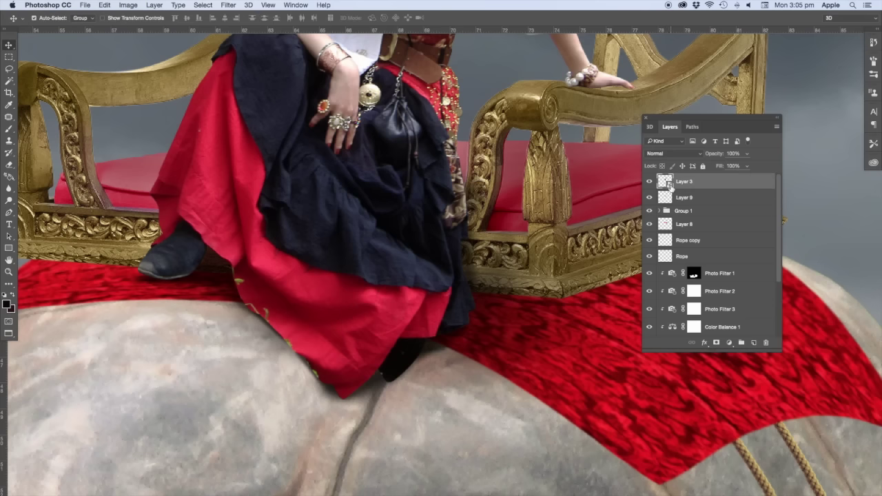
# - Open Layer 3's smart object on its own and lock its transparent pixels
pyautogui.doubleClick(665, 183)
pyautogui.scroll(5, 549, 238)
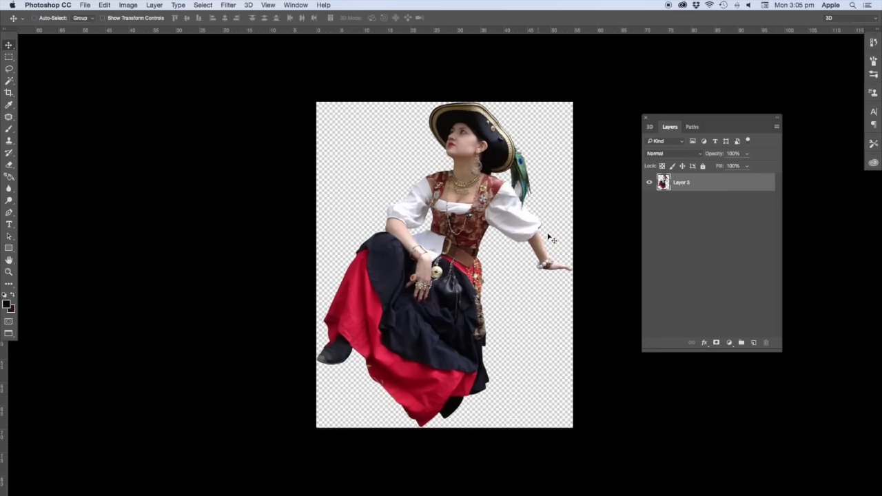
pyautogui.scroll(5, 551, 236)
pyautogui.scroll(-2, 454, 171)
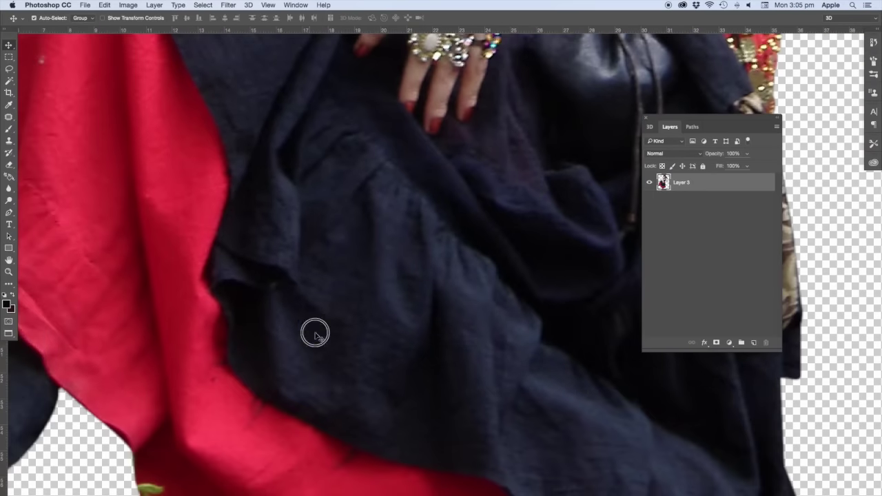
pyautogui.scroll(-3, 315, 331)
pyautogui.click(662, 166)
pyautogui.scroll(-2, 494, 187)
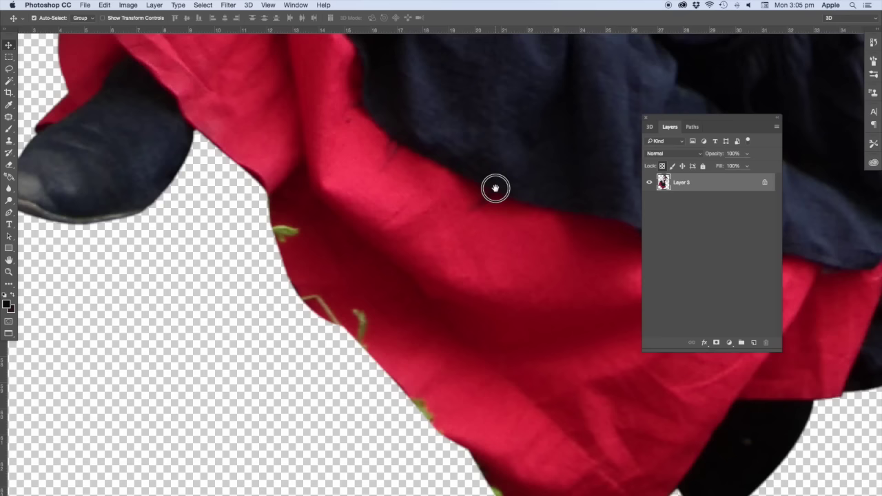
# - Clone away the green leaf marks along the skirt edge and hem with a 30 px Clone Stamp
pyautogui.press('s')
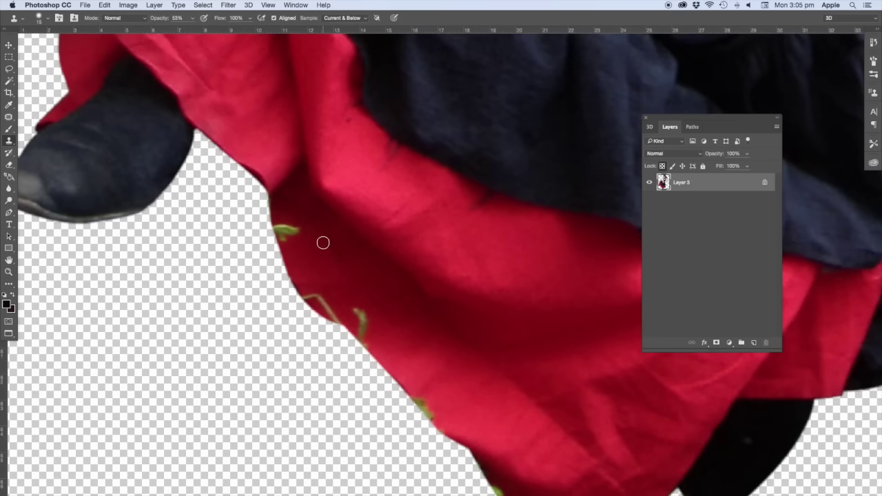
pyautogui.press(']')
pyautogui.press(']')
pyautogui.press(']')
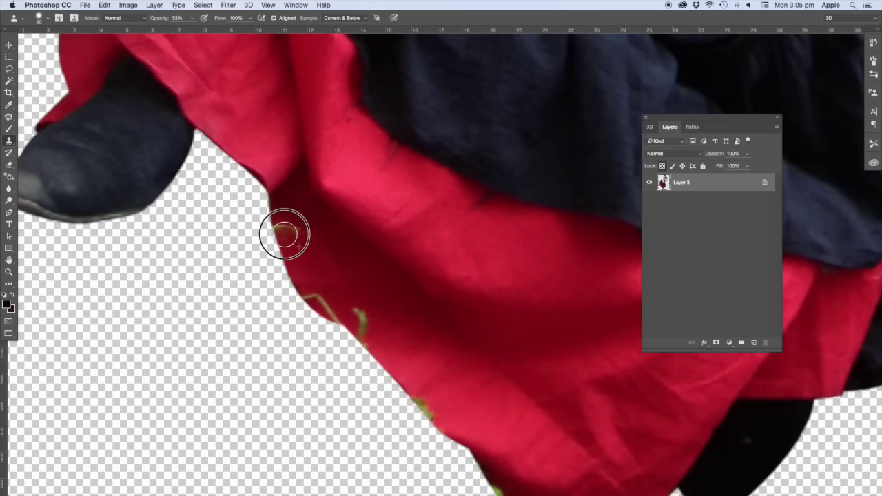
pyautogui.moveTo(285, 234); pyautogui.dragTo(319, 299)
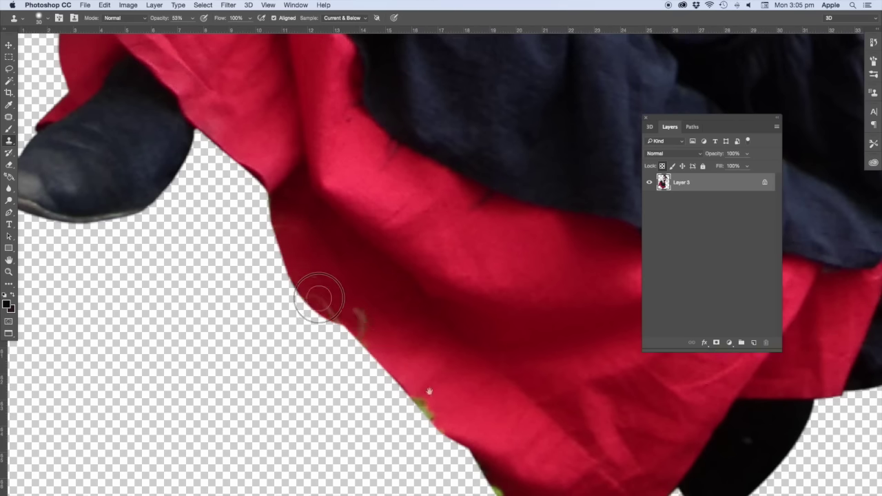
pyautogui.moveTo(429, 391); pyautogui.dragTo(335, 268)
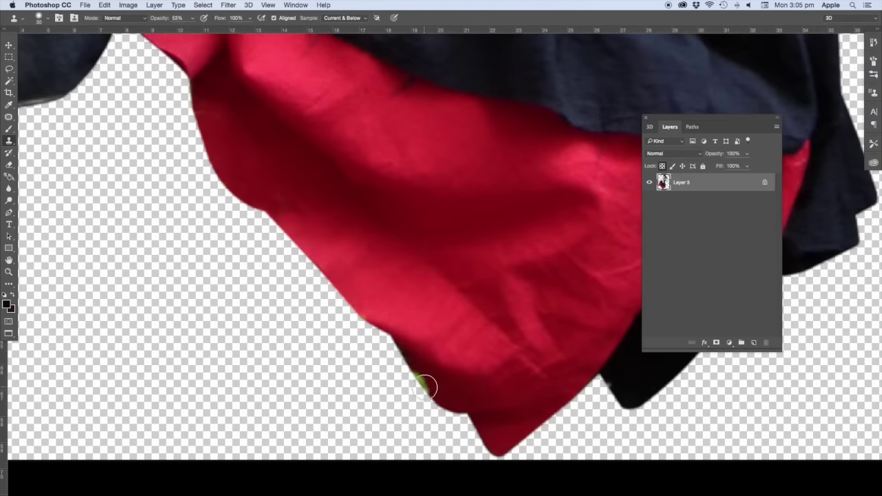
pyautogui.moveTo(425, 388); pyautogui.dragTo(384, 338)
pyautogui.scroll(1, 386, 341)
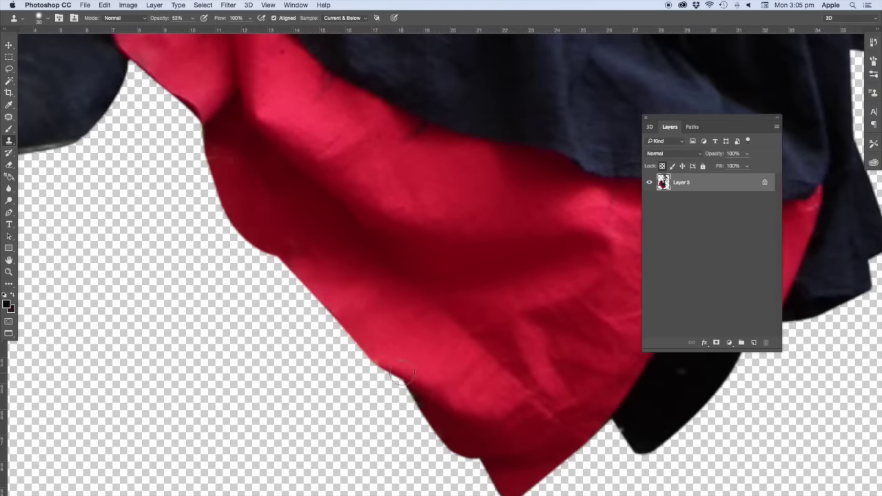
pyautogui.press('super+minus')
pyautogui.press('super+minus')
pyautogui.press('super+minus')
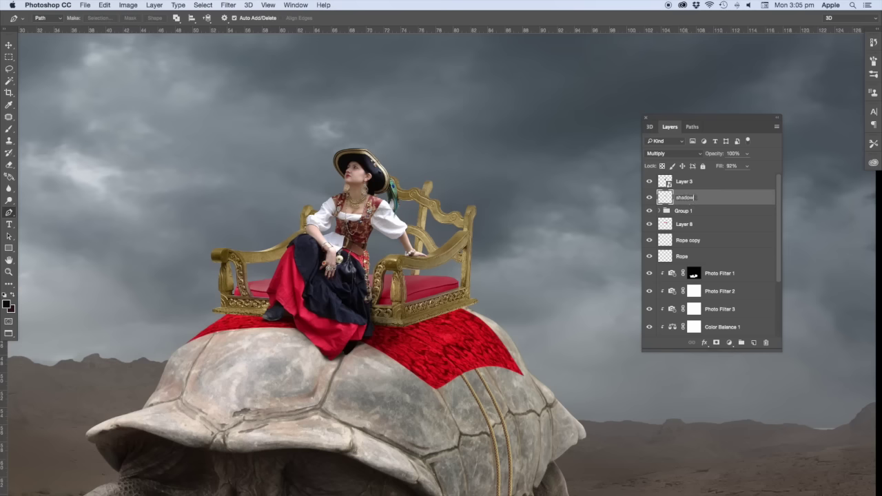
# - Name Layer 9 'shadow' and brush an 80 px shadow line along the throne's right base
pyautogui.press('Return')
pyautogui.hotkey('ctrl', '+')
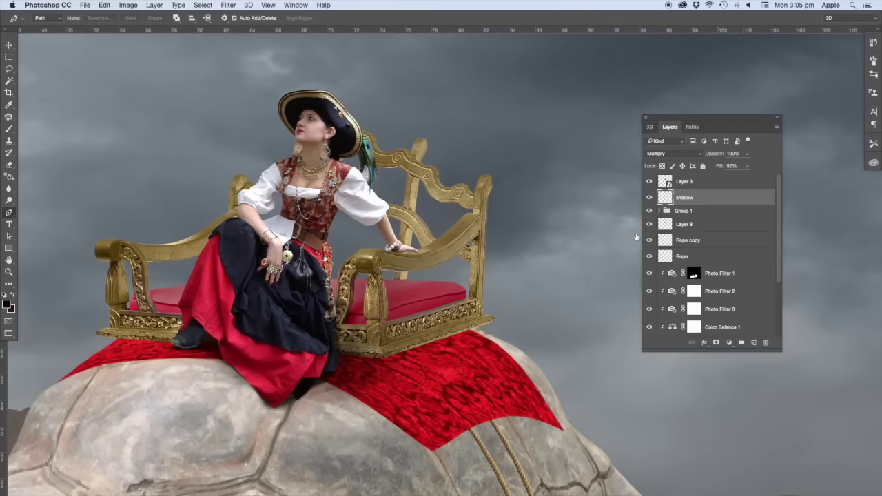
pyautogui.press('b')
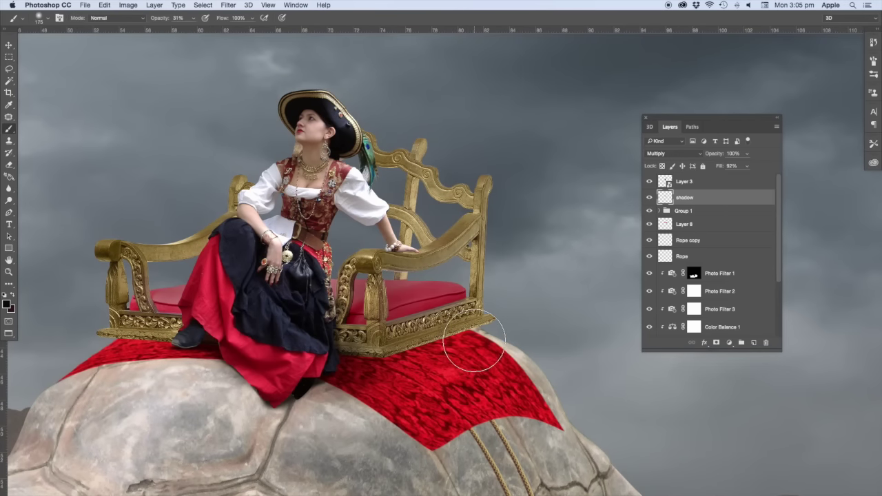
pyautogui.press('[')
pyautogui.press('[')
pyautogui.press('[')
pyautogui.press('[')
pyautogui.press('[')
pyautogui.press('[')
pyautogui.press('[')
pyautogui.press('[')
pyautogui.press('[')
pyautogui.keyDown('shift'); pyautogui.click(386, 358); pyautogui.keyUp('shift')
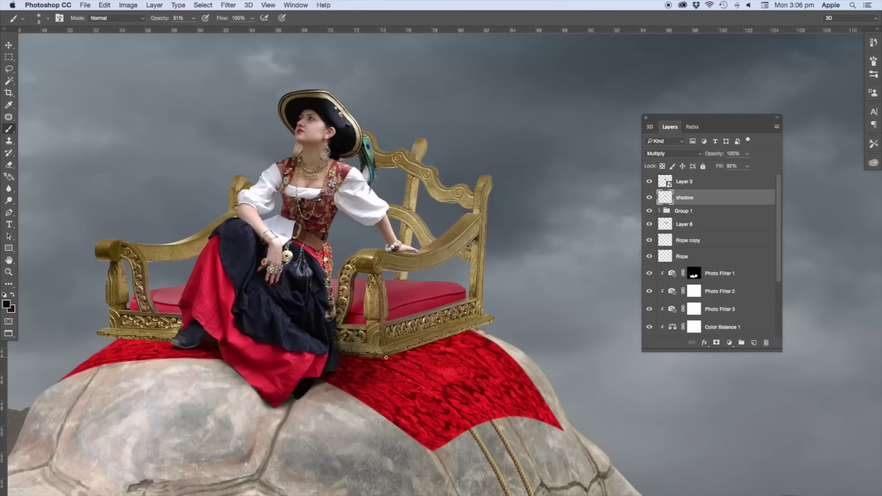
pyautogui.keyDown('shift'); pyautogui.click(469, 329); pyautogui.keyUp('shift')
pyautogui.press(']')
pyautogui.press(']')
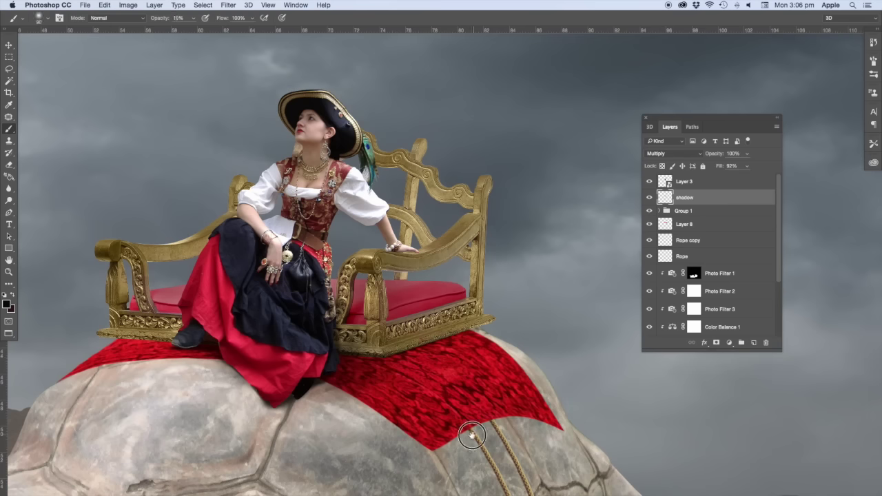
# - Zoom in on the ropes across the tortoise shell and set the brush to 53% opacity
pyautogui.press('1')
pyautogui.moveTo(470, 430)
pyautogui.mouseDown()
pyautogui.moveTo(455, 259)
pyautogui.moveTo(444, 233)
pyautogui.mouseUp()
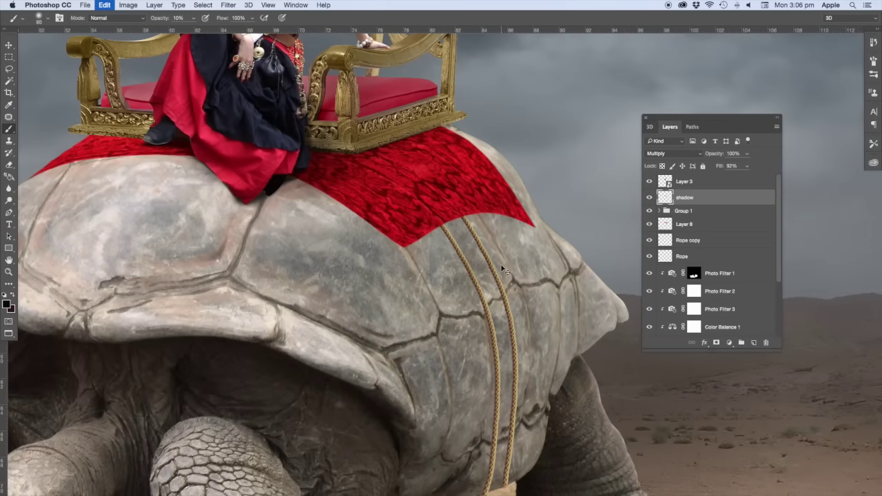
pyautogui.press('super+plus')
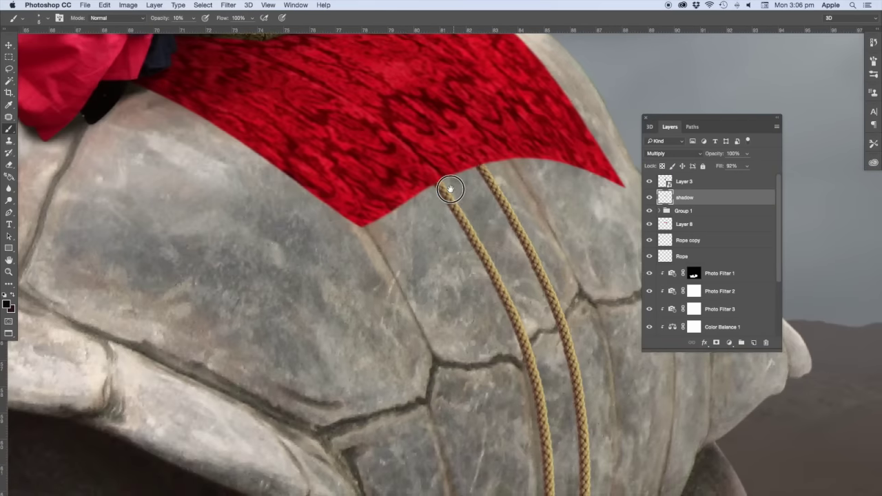
pyautogui.moveTo(437, 186); pyautogui.dragTo(416, 174)
pyautogui.press('5')
pyautogui.press('3')
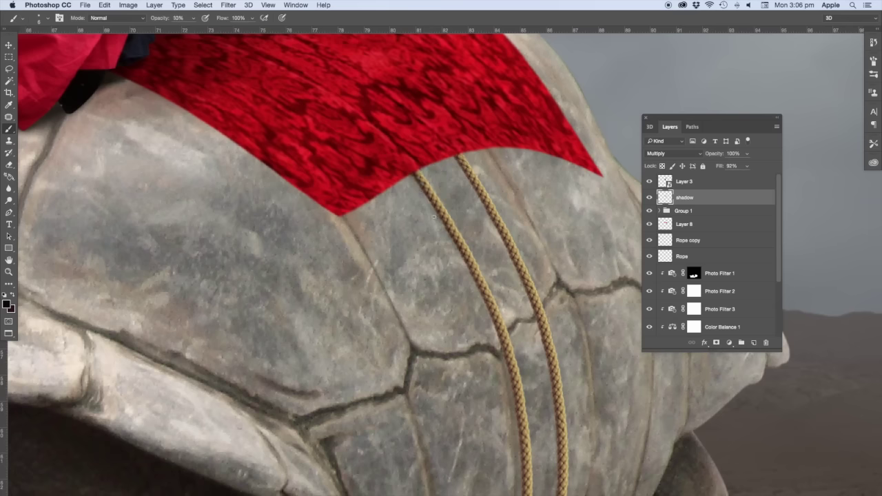
pyautogui.moveTo(476, 278); pyautogui.dragTo(446, 195)
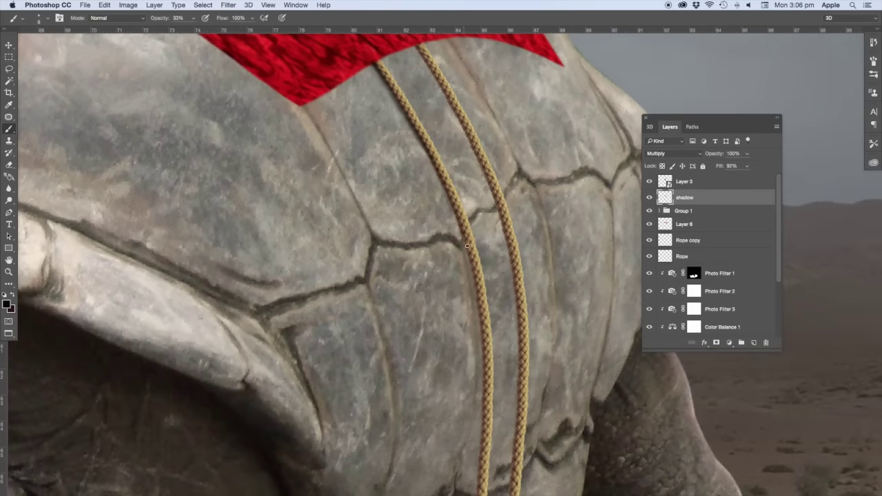
pyautogui.moveTo(463, 237); pyautogui.dragTo(452, 198)
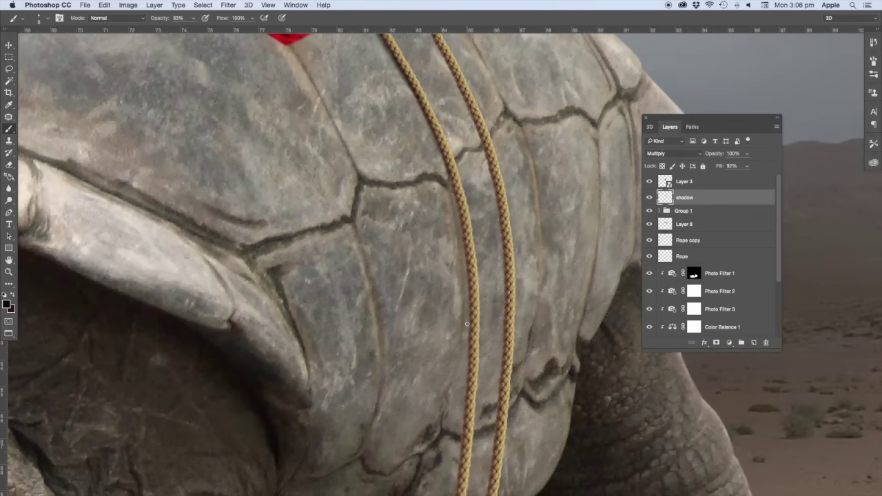
# - Paint a soft dark shadow down the left rope's edge to the shell bottom
pyautogui.keyDown('shift'); pyautogui.click(469, 285); pyautogui.keyUp('shift')
pyautogui.scroll(-2, 473, 182)
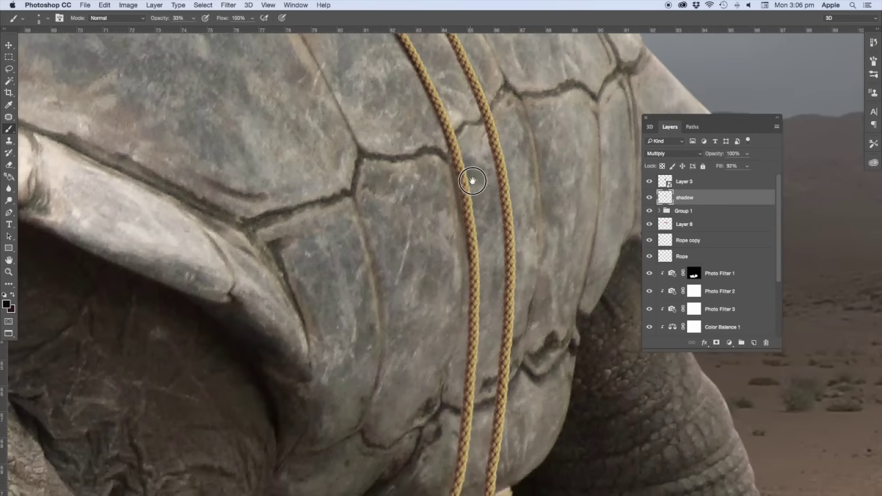
pyautogui.scroll(-3, 473, 181)
pyautogui.scroll(-5, 472, 181)
pyautogui.moveTo(467, 191); pyautogui.dragTo(459, 334)
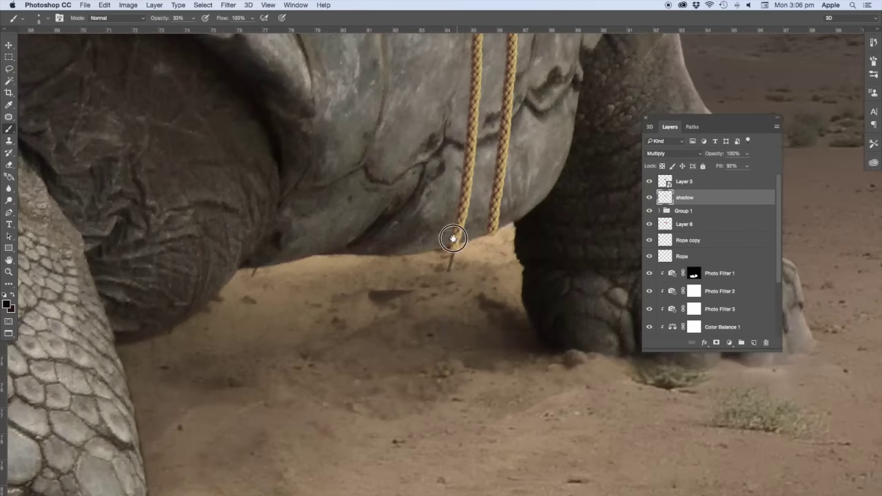
pyautogui.scroll(2, 448, 275)
pyautogui.scroll(2, 441, 293)
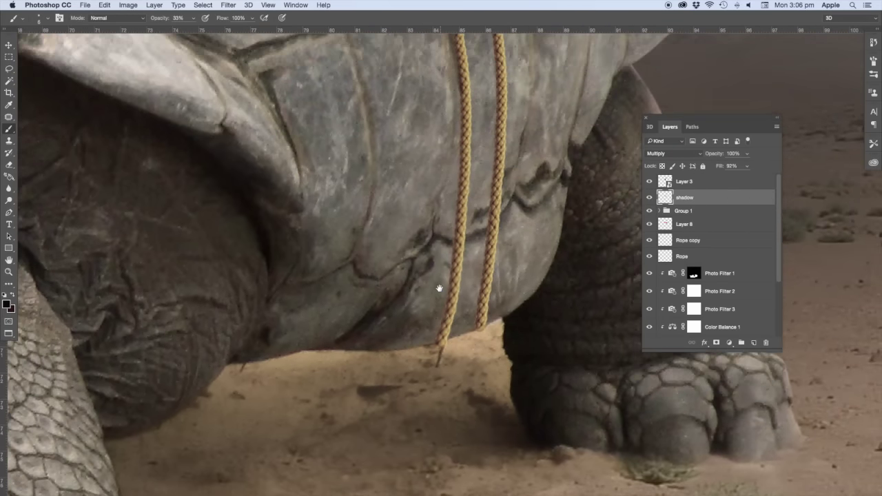
pyautogui.keyDown('shift'); pyautogui.click(453, 252); pyautogui.keyUp('shift')
pyautogui.press('[')
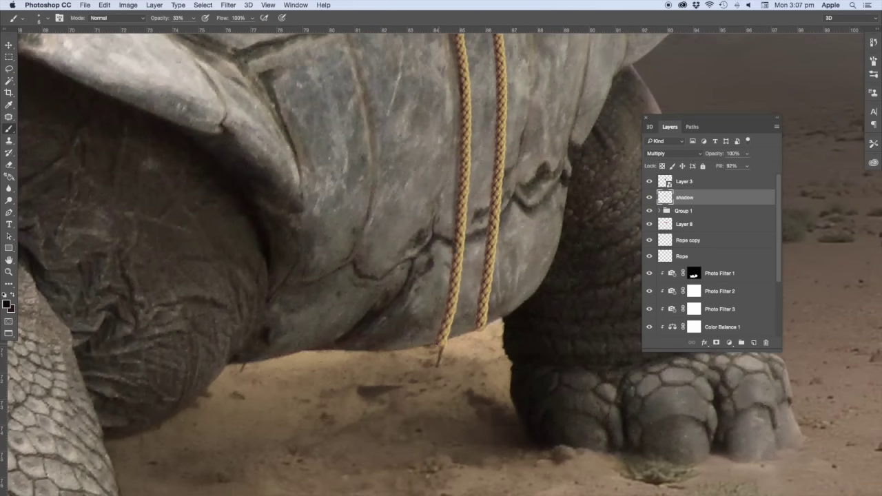
pyautogui.keyDown('shift'); pyautogui.click(436, 342); pyautogui.keyUp('shift')
pyautogui.scroll(2, 459, 314)
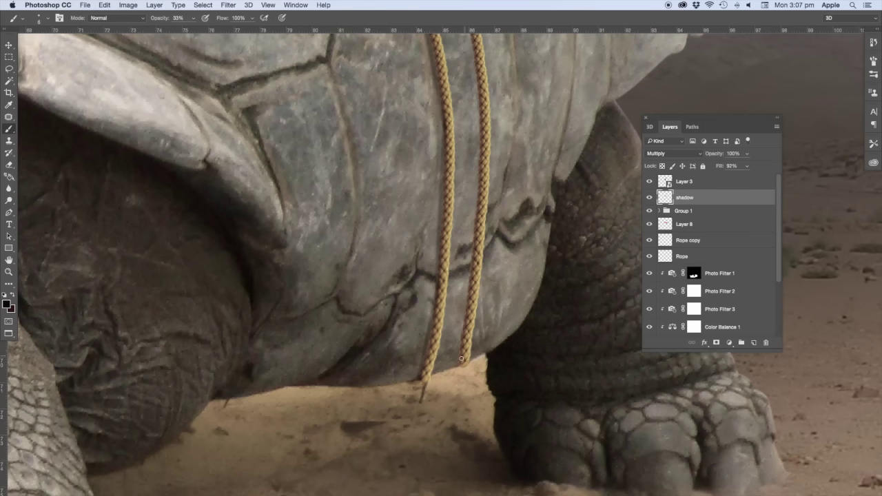
# - Paint shadow up the right rope's edge to the red cloth, then zoom out to the whole tortoise
pyautogui.keyDown('shift'); pyautogui.click(471, 263); pyautogui.keyUp('shift')
pyautogui.moveTo(473, 261); pyautogui.dragTo(462, 339)
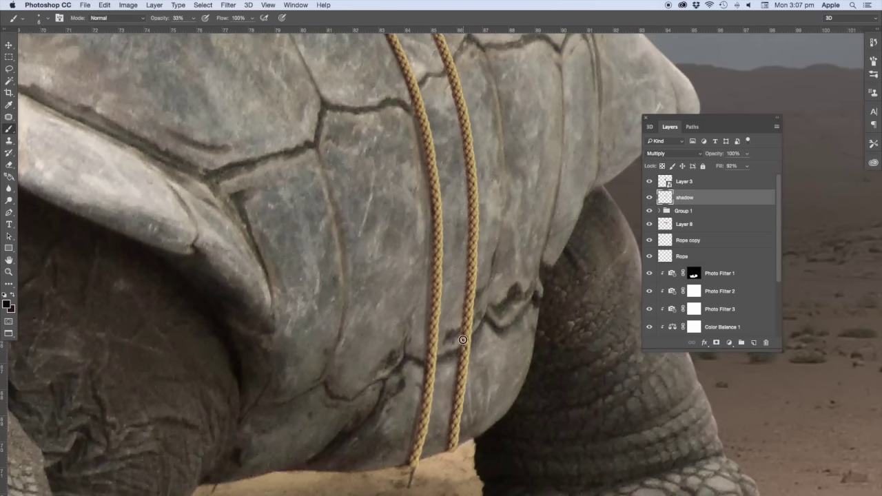
pyautogui.keyDown('shift'); pyautogui.click(466, 227); pyautogui.keyUp('shift')
pyautogui.moveTo(467, 226); pyautogui.dragTo(468, 342)
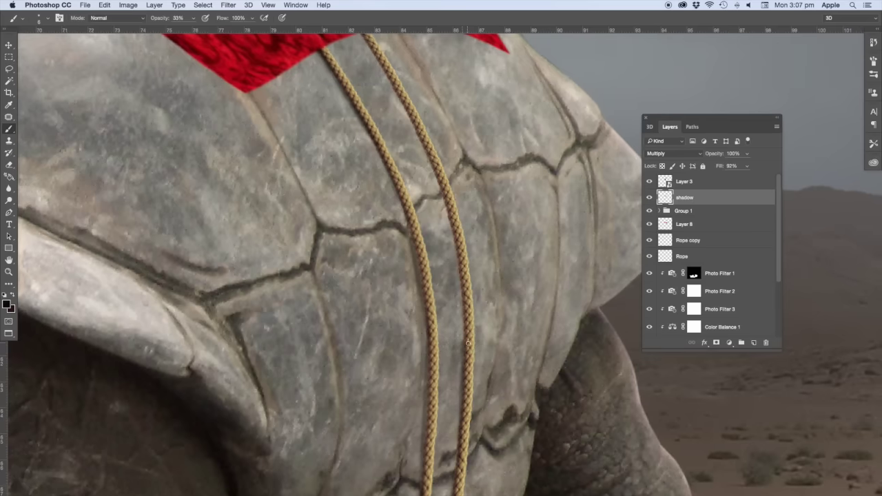
pyautogui.keyDown('shift'); pyautogui.click(454, 225); pyautogui.keyUp('shift')
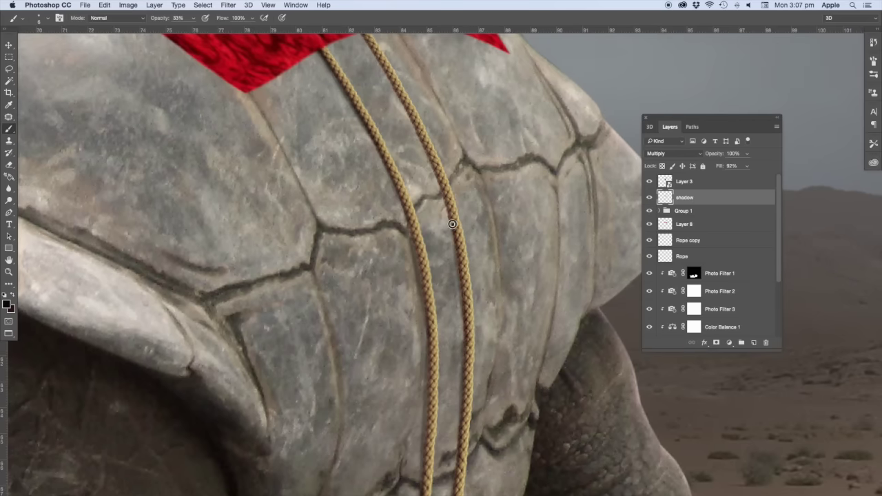
pyautogui.keyDown('shift'); pyautogui.click(415, 129); pyautogui.keyUp('shift')
pyautogui.moveTo(414, 129); pyautogui.dragTo(443, 308)
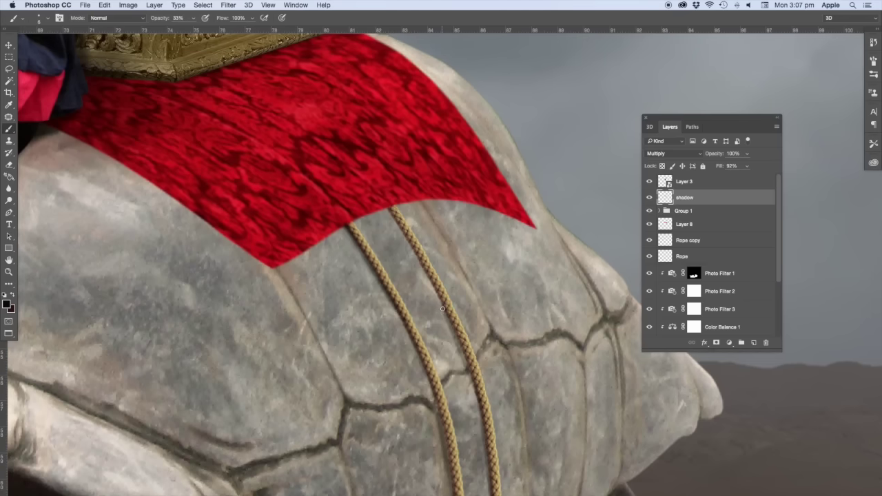
pyautogui.keyDown('shift'); pyautogui.click(386, 207); pyautogui.keyUp('shift')
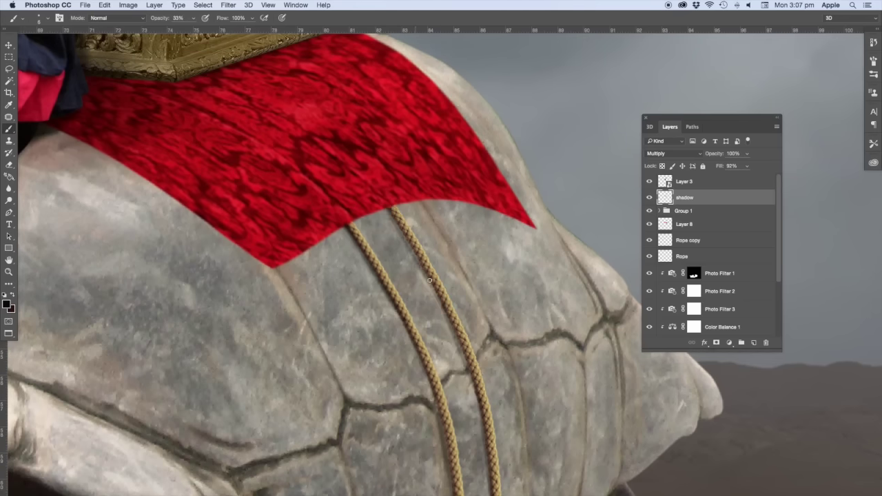
pyautogui.scroll(-5, 457, 325)
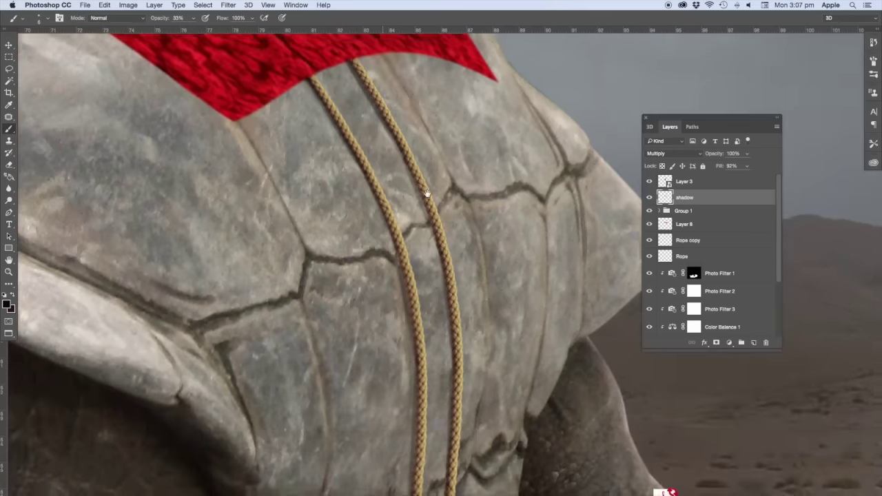
pyautogui.scroll(-4, 429, 197)
pyautogui.scroll(-3, 477, 209)
pyautogui.scroll(-2, 477, 209)
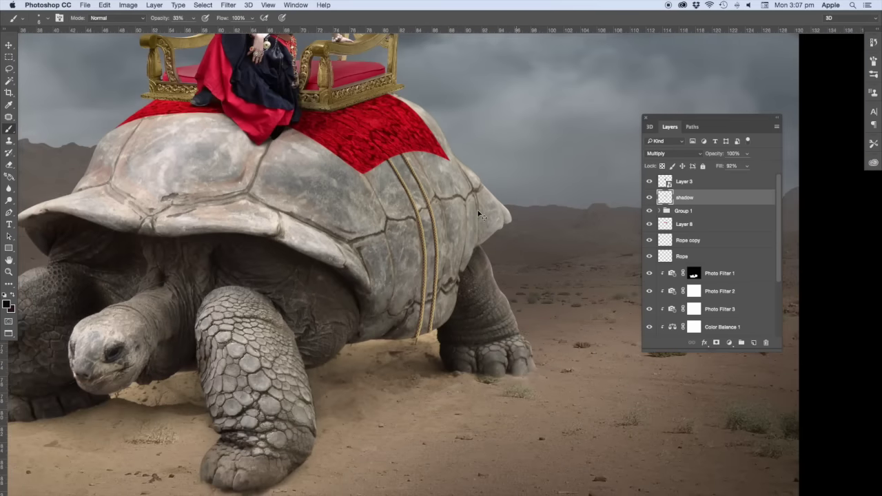
pyautogui.scroll(-1, 464, 271)
# - Try a Hue/Saturation darkening on Rope copy, then cancel it
pyautogui.scroll(1, 464, 271)
pyautogui.scroll(2, 452, 275)
pyautogui.press('v')
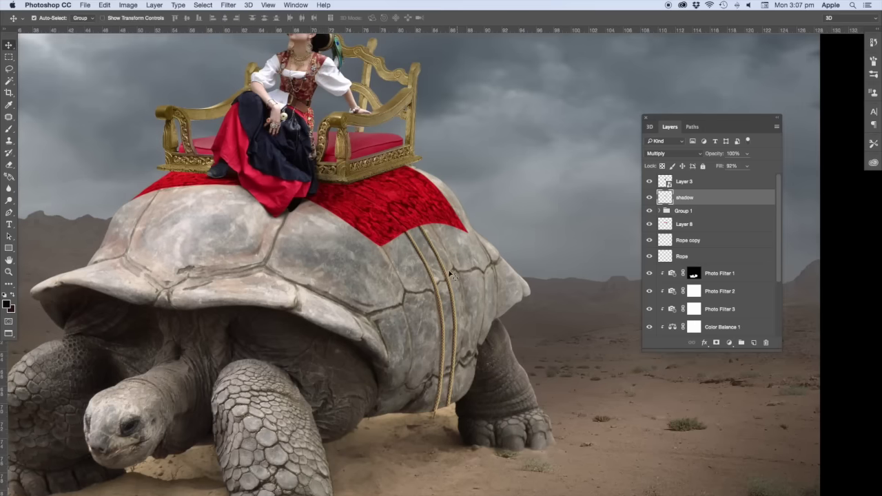
pyautogui.click(434, 274)
pyautogui.hotkey('ctrl', 'u')
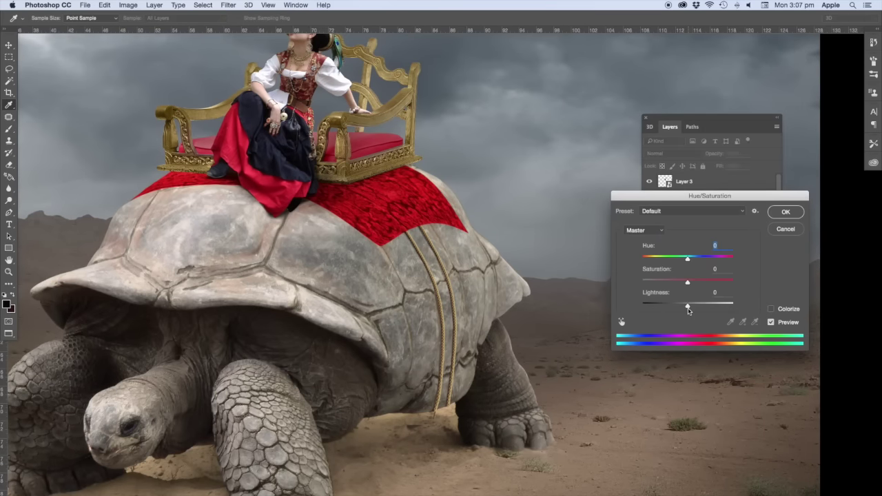
pyautogui.moveTo(687, 305)
pyautogui.mouseDown()
pyautogui.moveTo(650, 307)
pyautogui.moveTo(671, 305)
pyautogui.mouseUp()
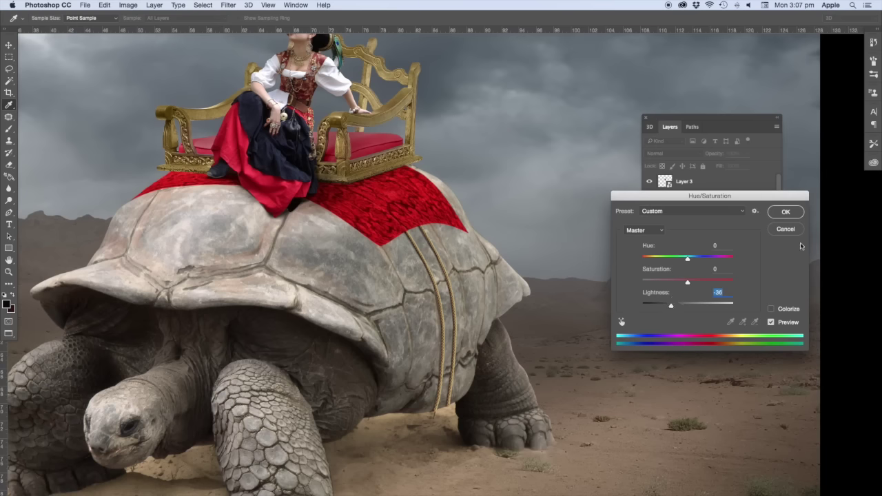
pyautogui.click(796, 228)
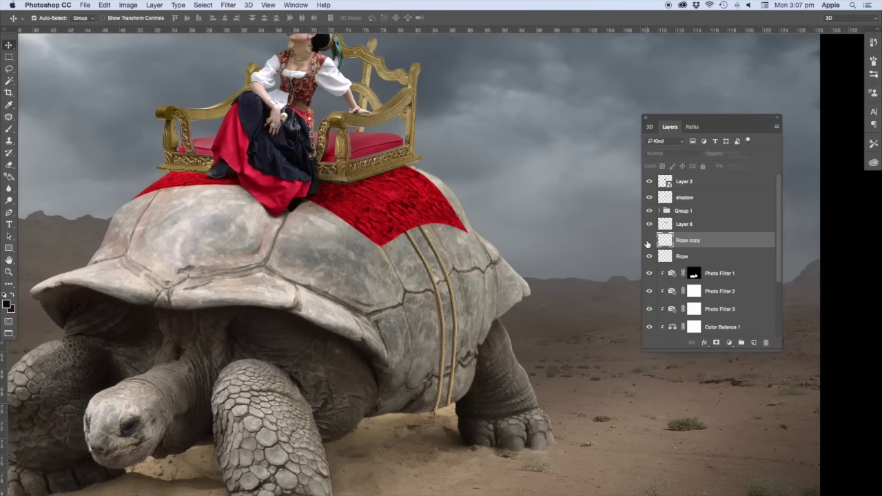
# - Toggle Rope copy and Rope visibility to compare the ropes, leaving Rope selected
pyautogui.click(649, 235)
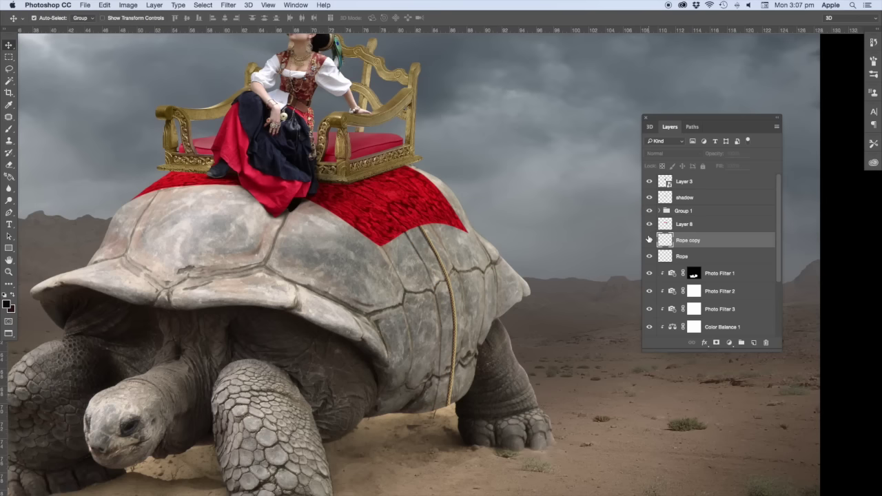
pyautogui.click(648, 239)
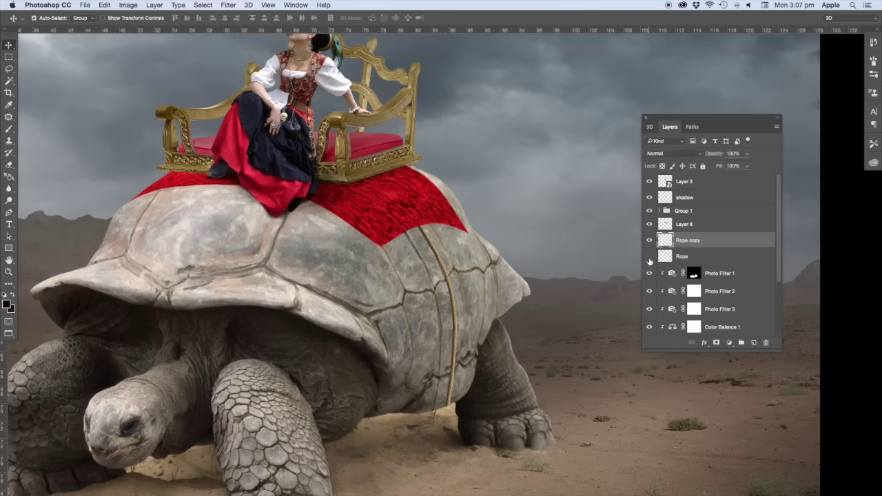
pyautogui.click(648, 257)
pyautogui.click(673, 257)
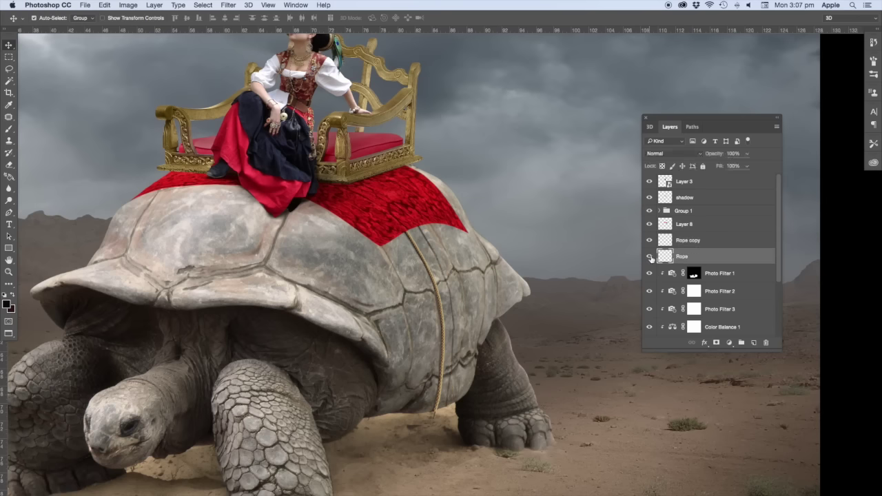
pyautogui.hotkey('shift', 'Right')
pyautogui.hotkey('shift', 'Right')
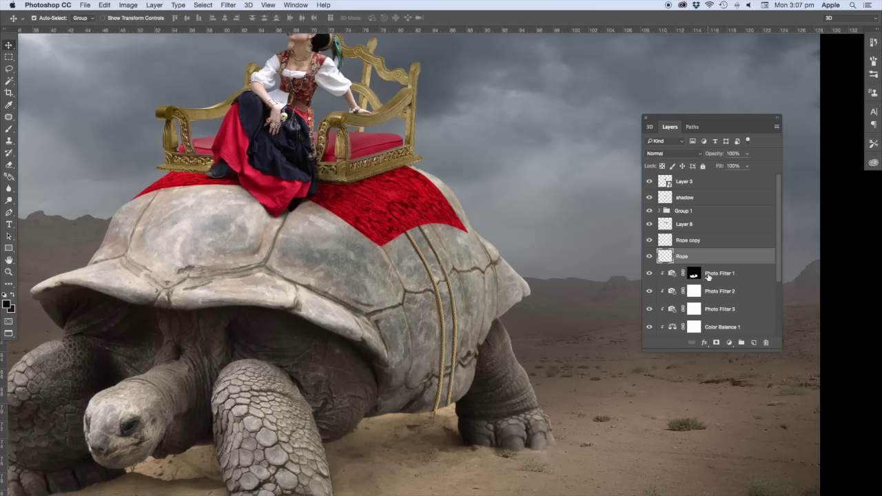
# - Darken the Rope layer to Lightness -20 and reapply that Hue/Saturation to Rope copy
pyautogui.hotkey('ctrl', 'u')
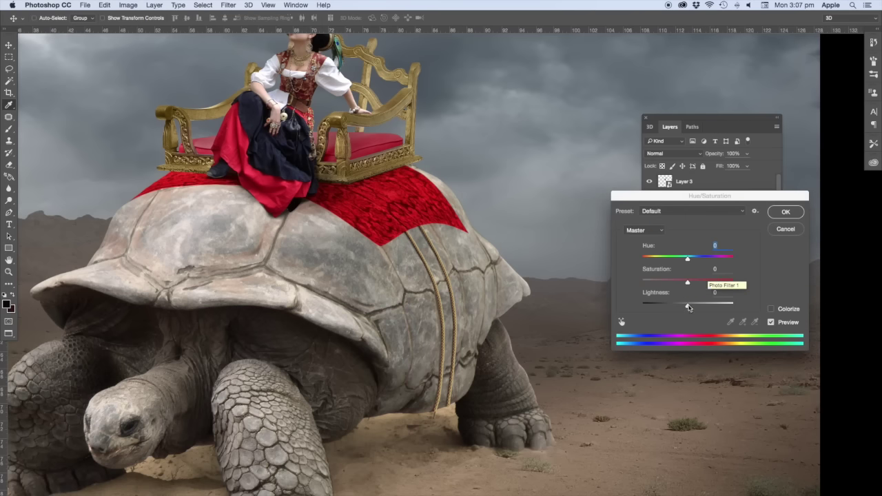
pyautogui.moveTo(688, 307); pyautogui.dragTo(678, 306)
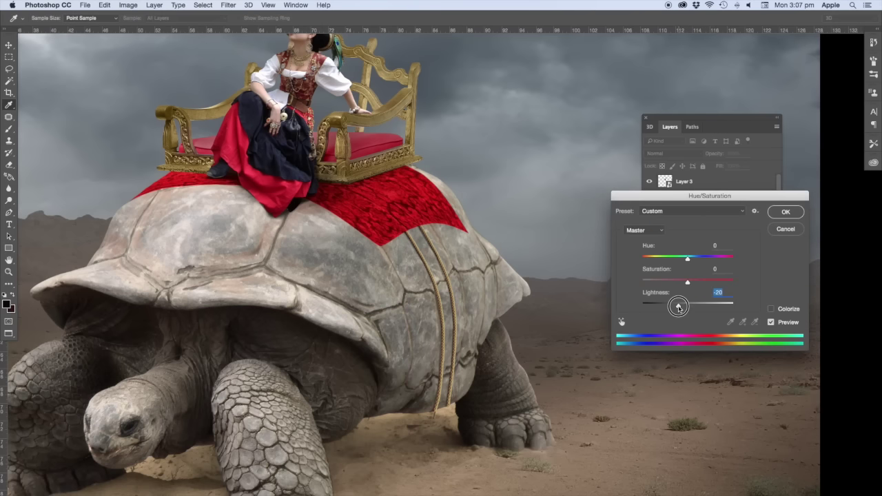
pyautogui.click(790, 212)
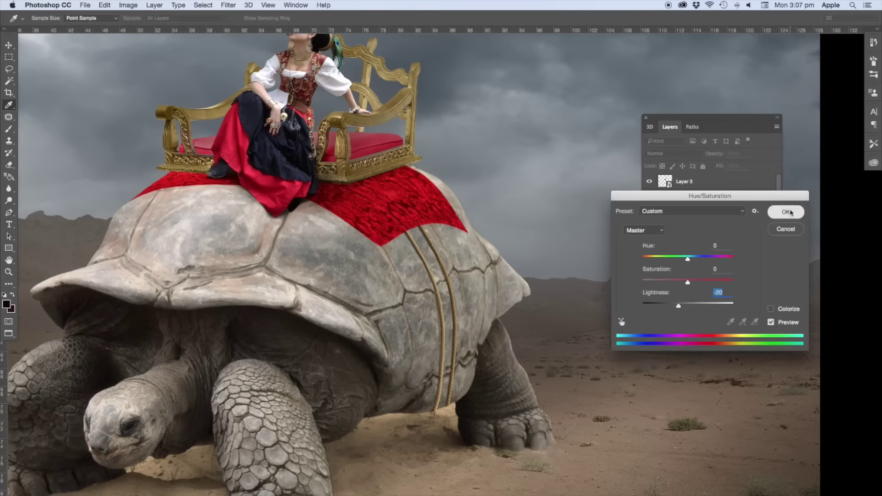
pyautogui.click(720, 240)
pyautogui.hotkey('ctrl', 'alt', 'u')
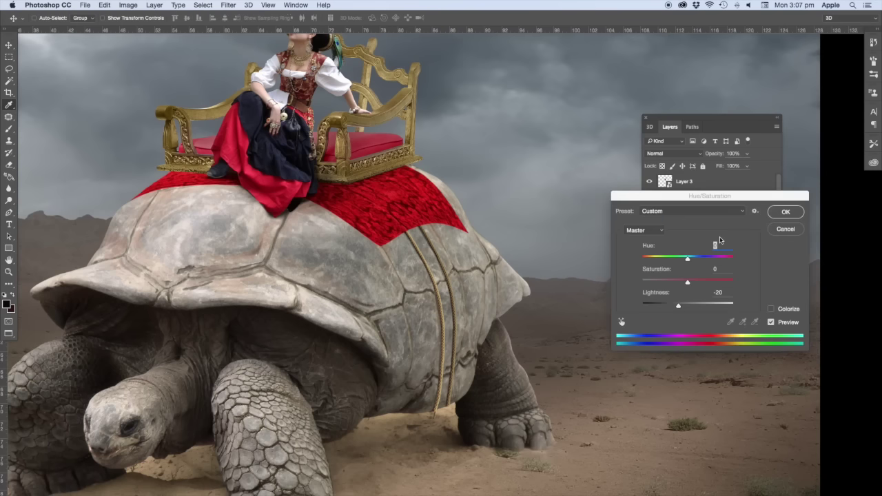
# - Confirm the Lightness -20 darkening on Rope copy
pyautogui.click(789, 213)
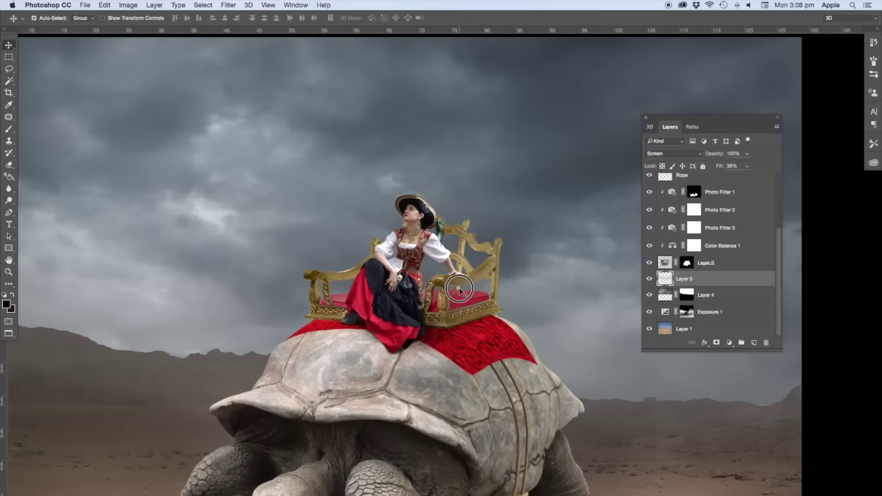
pyautogui.scroll(1, 461, 293)
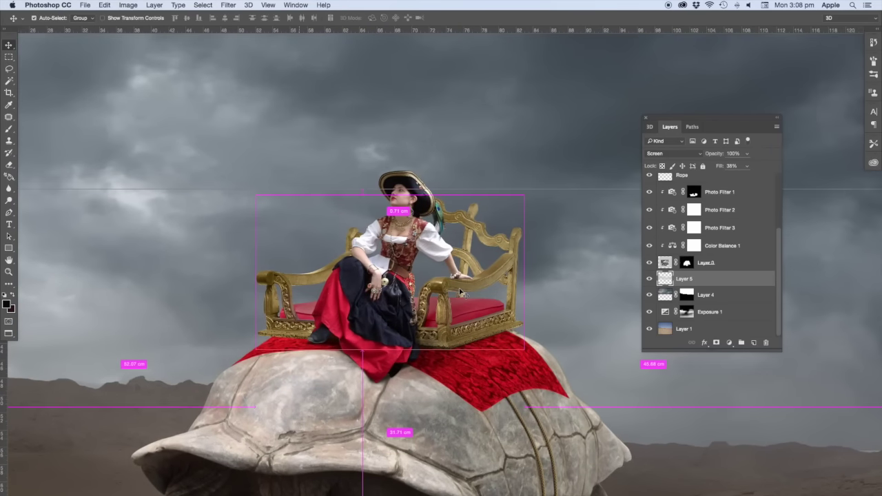
pyautogui.scroll(2, 469, 293)
pyautogui.scroll(2, 482, 295)
# - Add a new clipped Layer 9 above the throne's Layer 2 inside Group 1
pyautogui.click(501, 290)
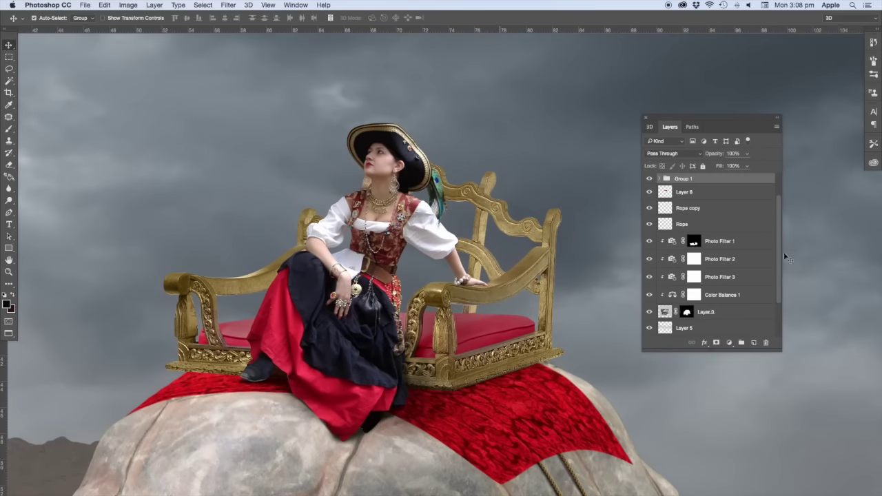
pyautogui.click(659, 179)
pyautogui.click(700, 226)
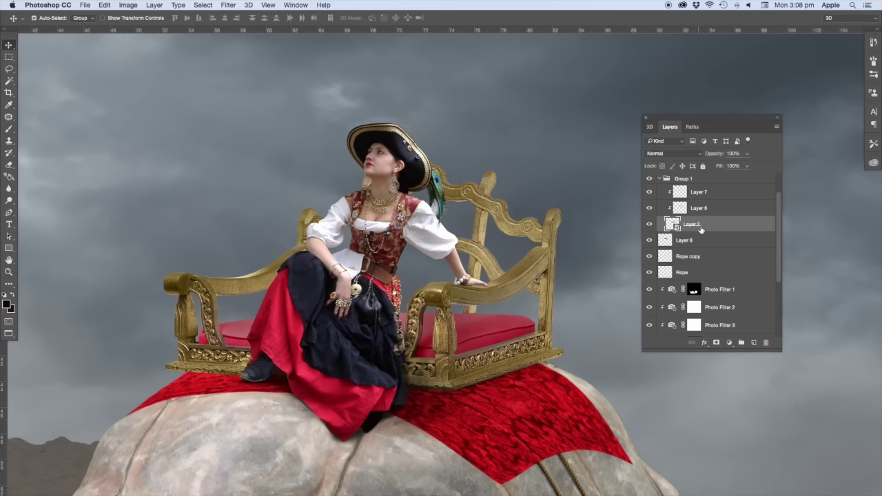
pyautogui.click(755, 342)
pyautogui.scroll(1, 528, 233)
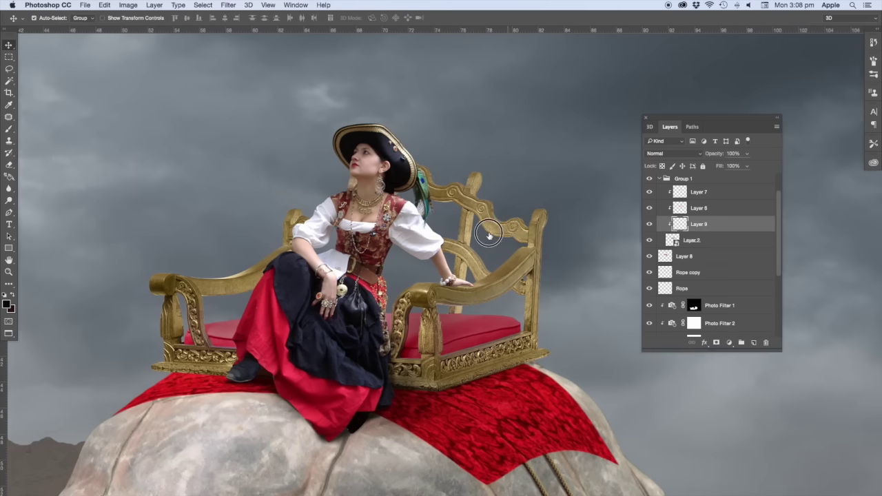
pyautogui.scroll(1, 492, 236)
pyautogui.scroll(1, 491, 236)
pyautogui.scroll(1, 491, 236)
# - Sample a tan from the throne and paint soft highlights down its right back post
pyautogui.press('b')
pyautogui.scroll(1, 496, 242)
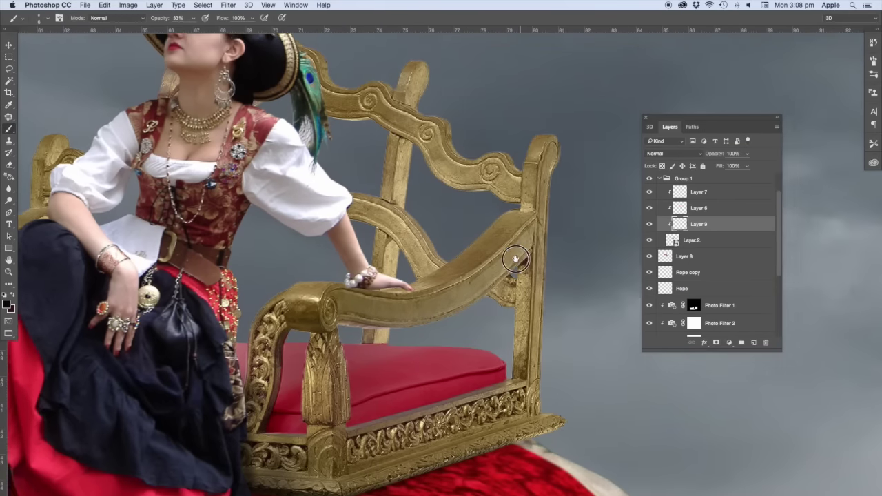
pyautogui.scroll(1, 503, 248)
pyautogui.scroll(1, 512, 260)
pyautogui.scroll(1, 512, 257)
pyautogui.keyDown('alt'); pyautogui.click(504, 246); pyautogui.keyUp('alt')
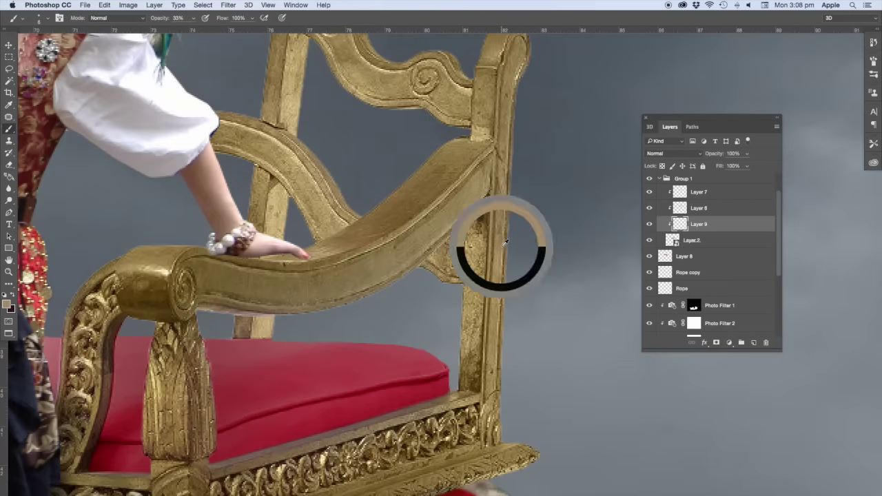
pyautogui.scroll(-1, 502, 249)
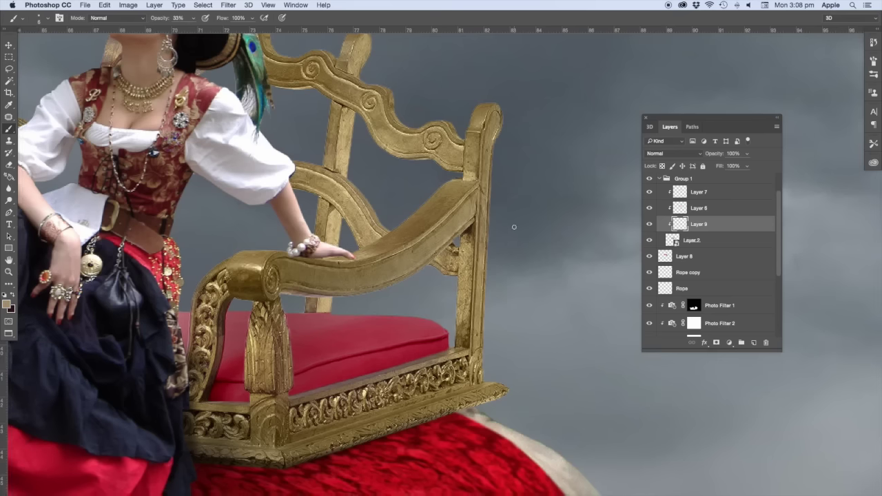
pyautogui.moveTo(506, 108); pyautogui.dragTo(500, 142)
pyautogui.moveTo(503, 103)
pyautogui.mouseDown()
pyautogui.moveTo(508, 134)
pyautogui.moveTo(495, 166)
pyautogui.mouseUp()
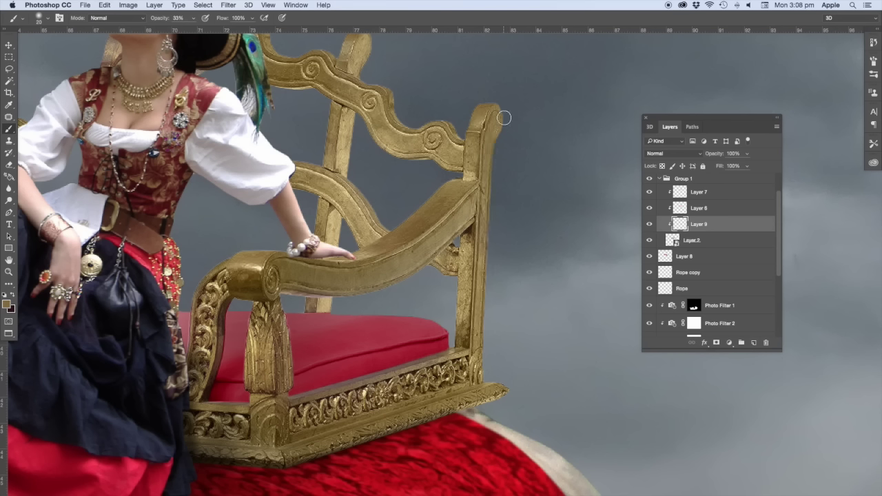
pyautogui.moveTo(504, 118); pyautogui.dragTo(488, 312)
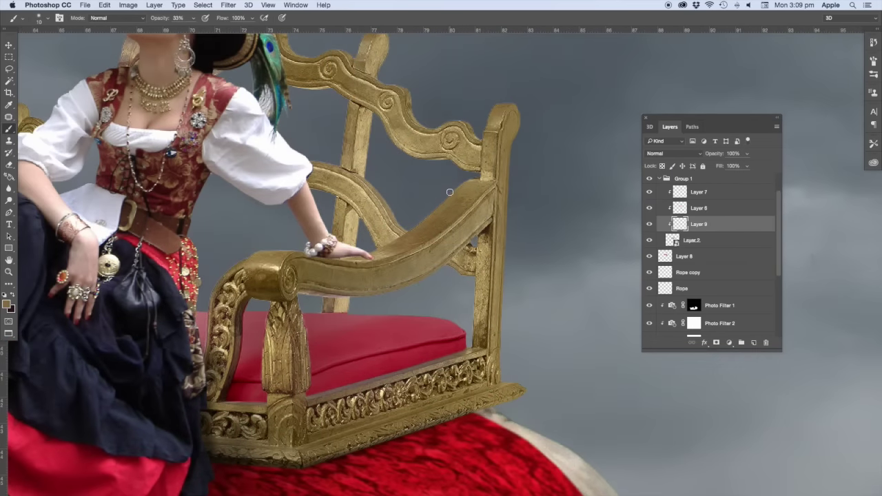
pyautogui.press(']')
pyautogui.press('[')
# - Sample a gold tone from the throne armrest and zoom out to the whole composition
pyautogui.keyDown('alt'); pyautogui.click(327, 191); pyautogui.keyUp('alt')
pyautogui.scroll(5, 315, 189)
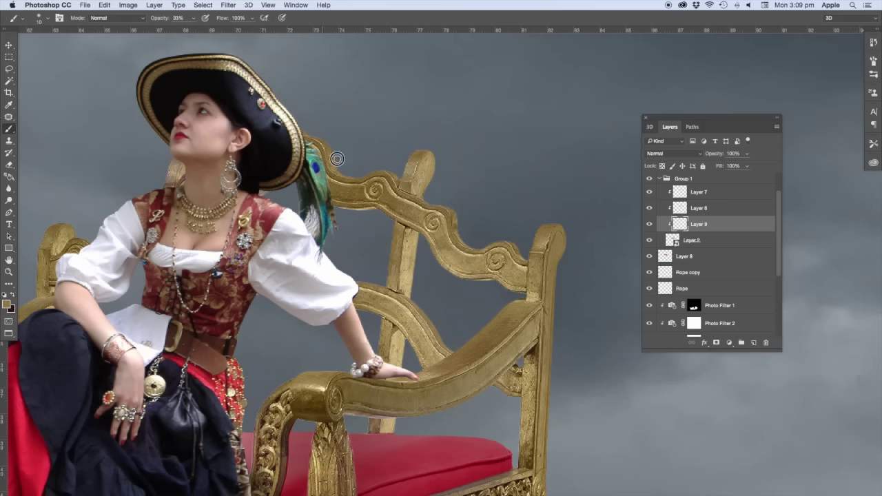
pyautogui.moveTo(452, 175); pyautogui.dragTo(583, 128)
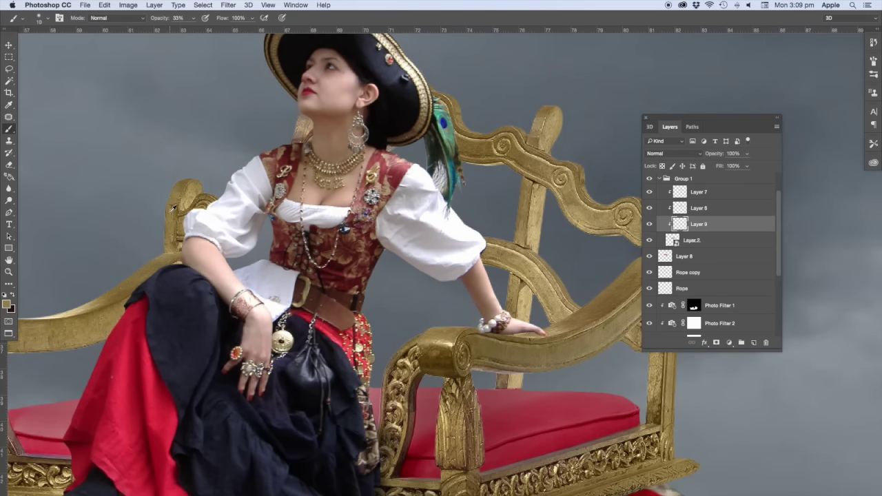
pyautogui.press('super+minus')
pyautogui.press('super+minus')
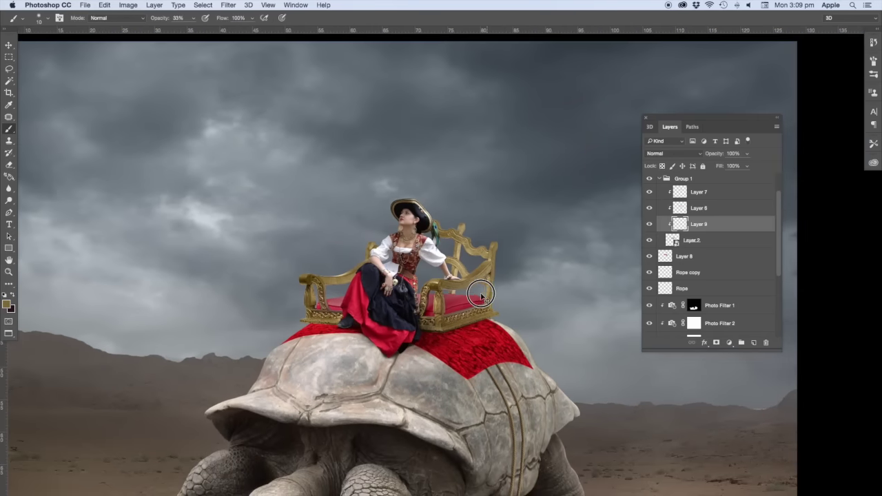
pyautogui.hscroll(3, 441, 289)
pyautogui.hscroll(1, 505, 307)
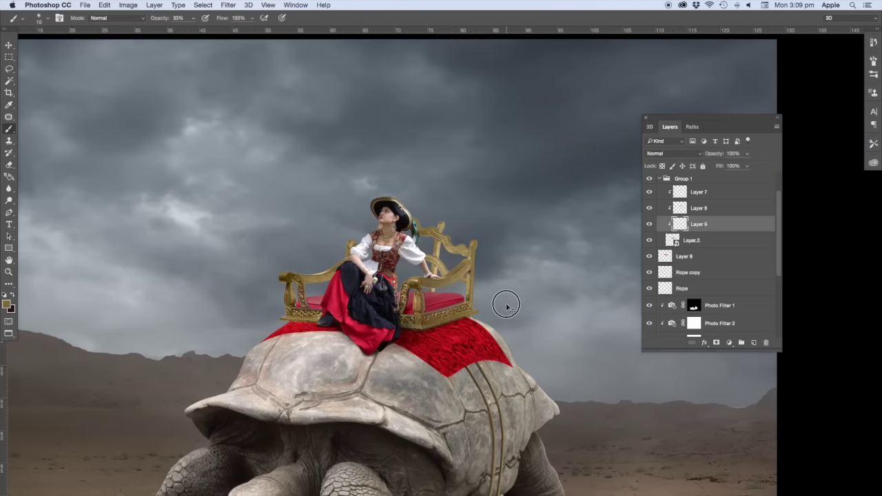
pyautogui.hscroll(1, 503, 304)
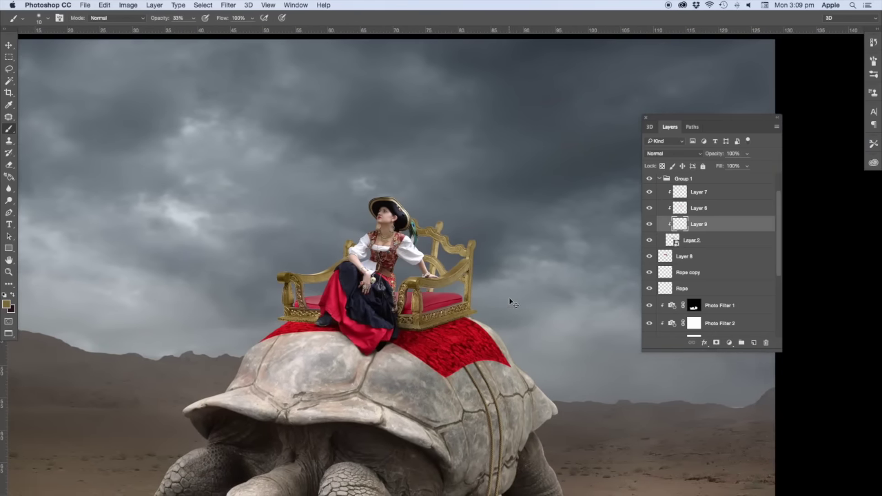
pyautogui.press('super+minus')
pyautogui.press('super+minus')
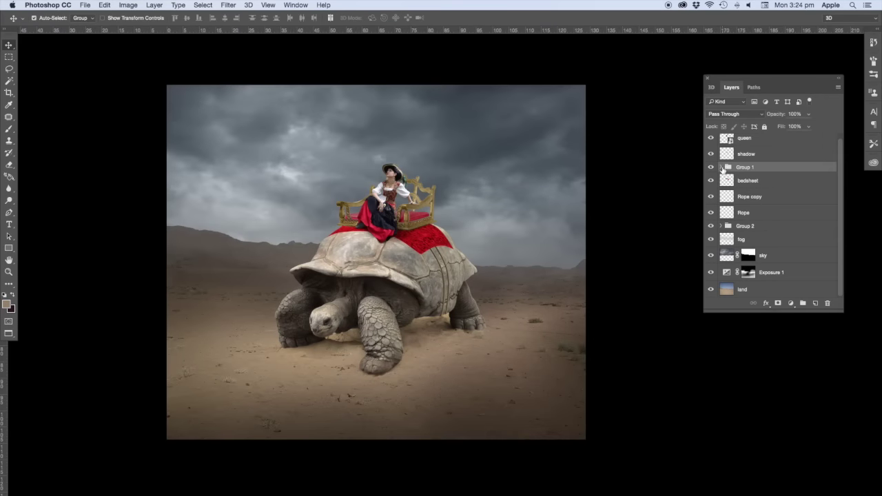
# - Select Layer 2 in Group 1 and zoom in on the red saddle cloth and throne base
pyautogui.click(721, 167)
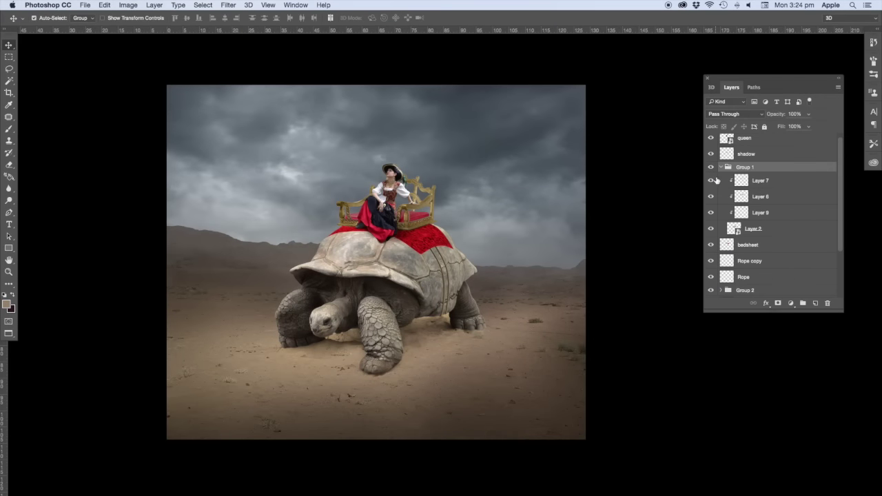
pyautogui.click(736, 229)
pyautogui.press('p')
pyautogui.press('super+plus')
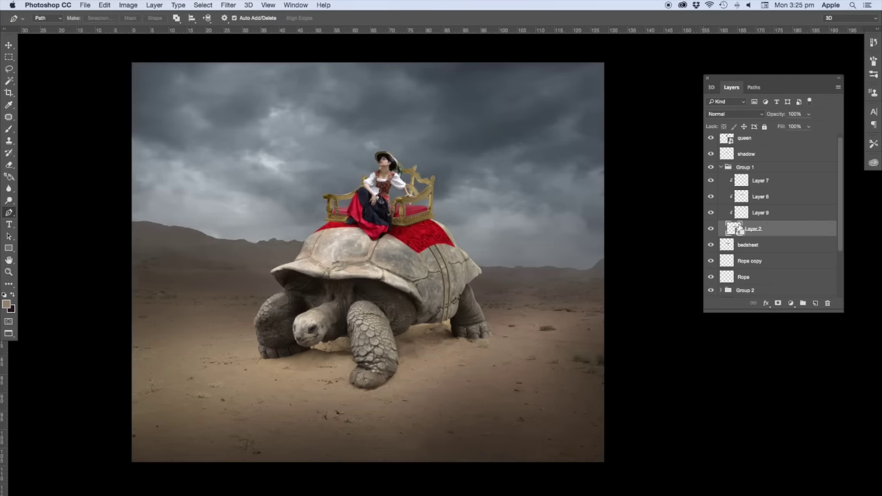
pyautogui.press('super+plus')
pyautogui.press('super+plus')
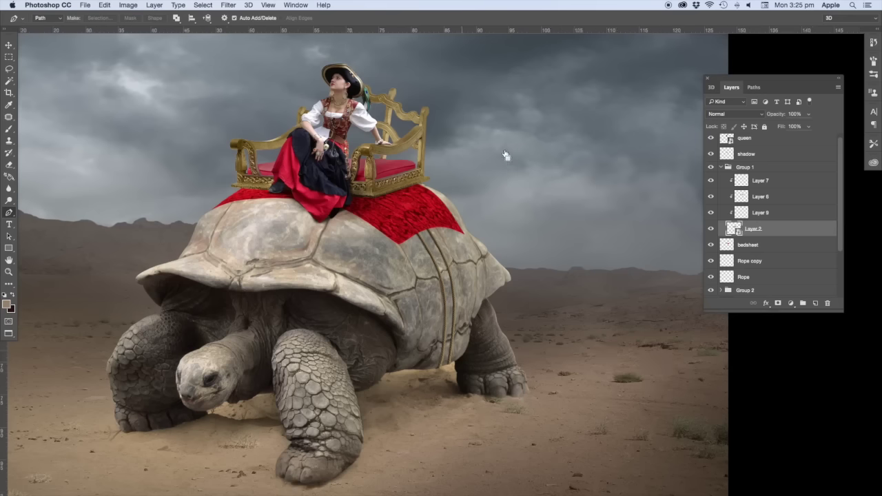
pyautogui.press('super+plus')
pyautogui.press('super+plus')
pyautogui.press('super+minus')
pyautogui.moveTo(429, 149)
pyautogui.mouseDown()
pyautogui.moveTo(512, 276)
pyautogui.moveTo(498, 262)
pyautogui.mouseUp()
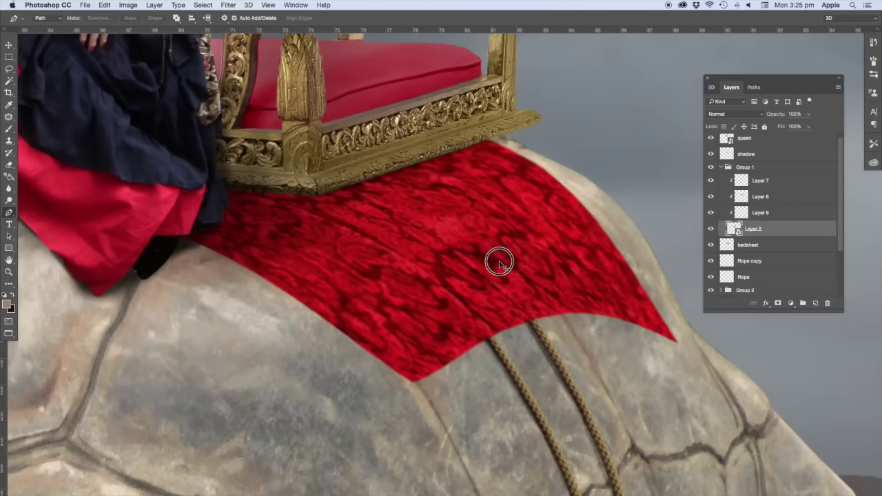
pyautogui.hscroll(-2, 468, 260)
# - On the shadow layer, paint a dark shadow along the cloth's lower edge with a soft brush at 84%
pyautogui.press('v')
pyautogui.click(235, 248)
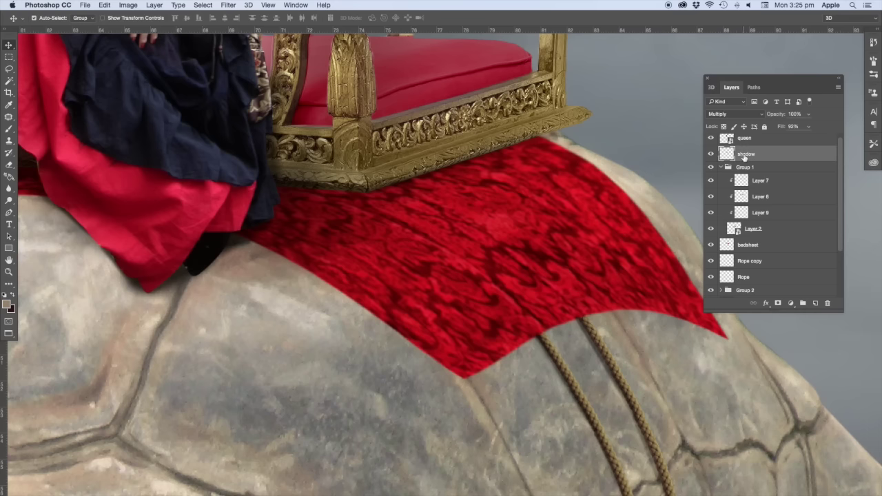
pyautogui.press('b')
pyautogui.click(38, 18)
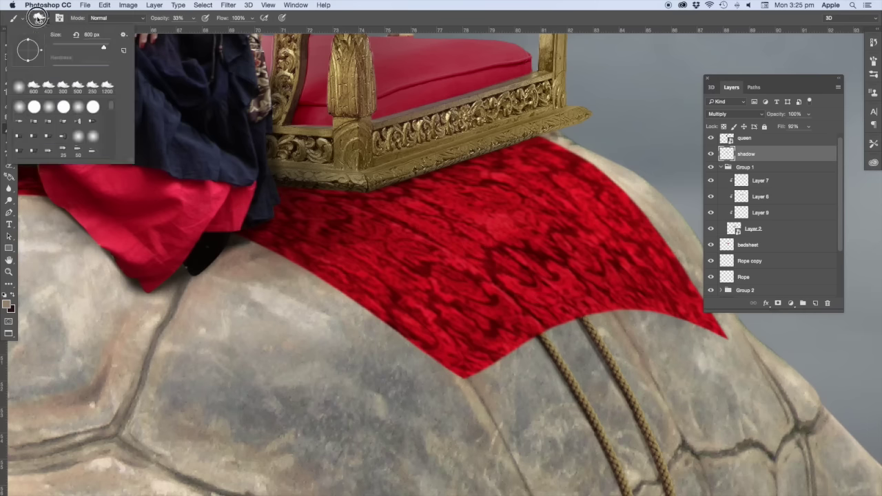
pyautogui.click(306, 258)
pyautogui.scroll(-2, 305, 269)
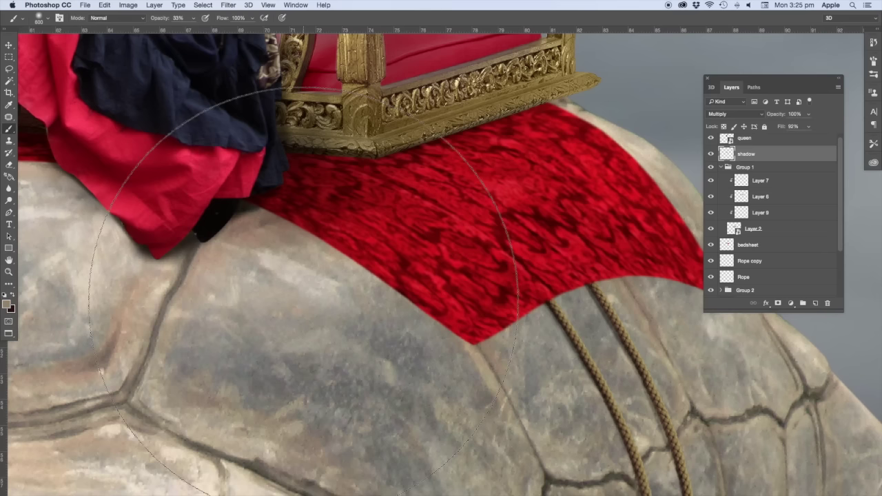
pyautogui.press('[')
pyautogui.press('[')
pyautogui.press('[')
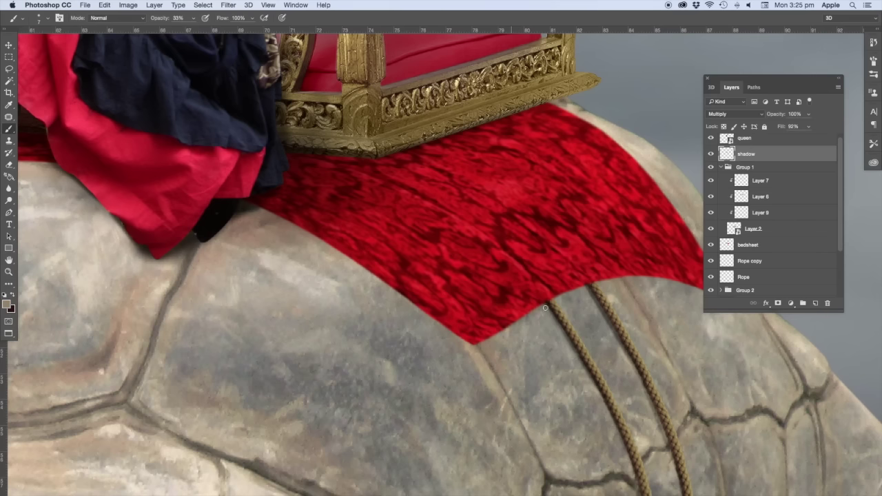
pyautogui.click(193, 20)
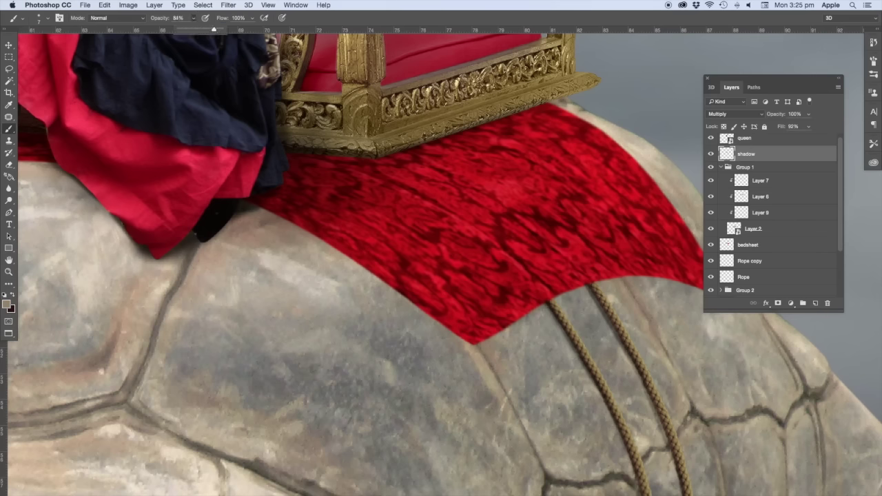
pyautogui.click(543, 309)
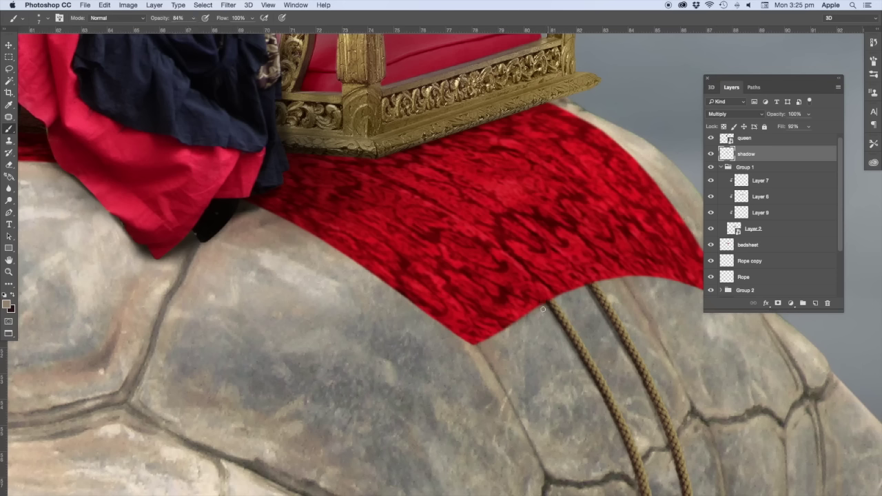
pyautogui.keyDown('shift'); pyautogui.click(477, 342); pyautogui.keyUp('shift')
# - Sample black and paint a 33% opacity, size 200 shadow on the cloth beneath the skirt
pyautogui.moveTo(557, 298); pyautogui.dragTo(474, 333)
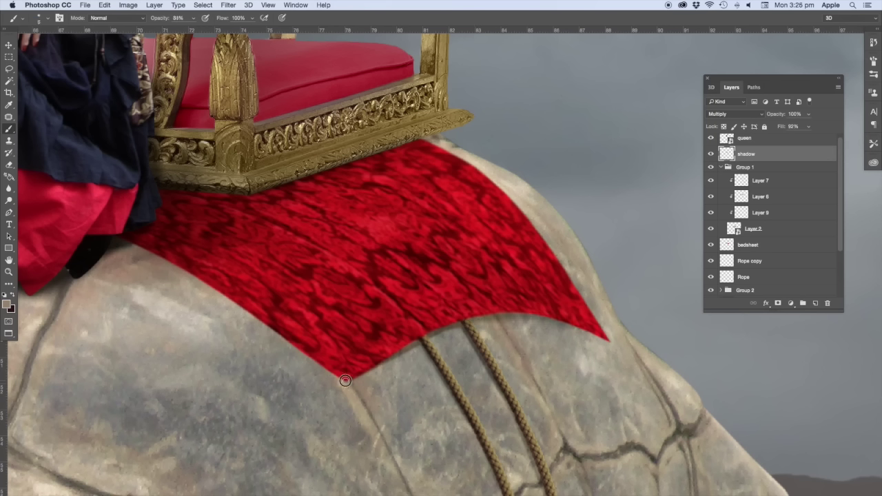
pyautogui.press('3')
pyautogui.press('3')
pyautogui.moveTo(344, 381); pyautogui.dragTo(367, 382)
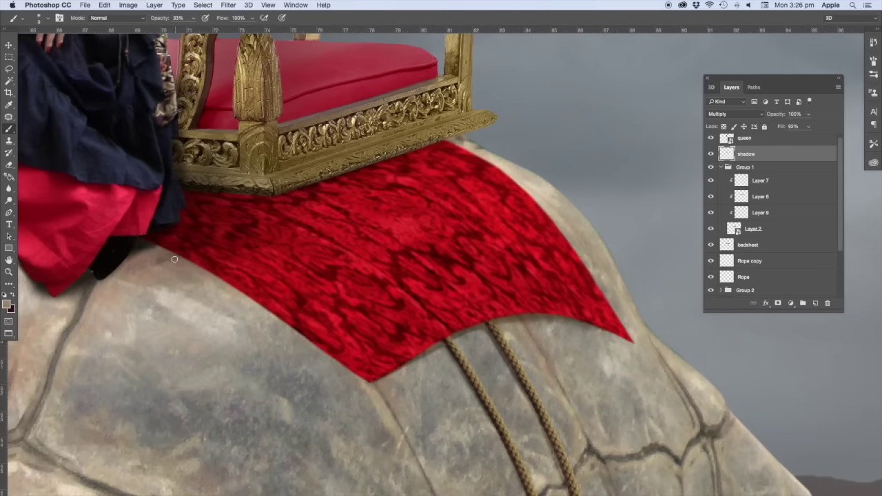
pyautogui.keyDown('alt'); pyautogui.click(138, 254); pyautogui.keyUp('alt')
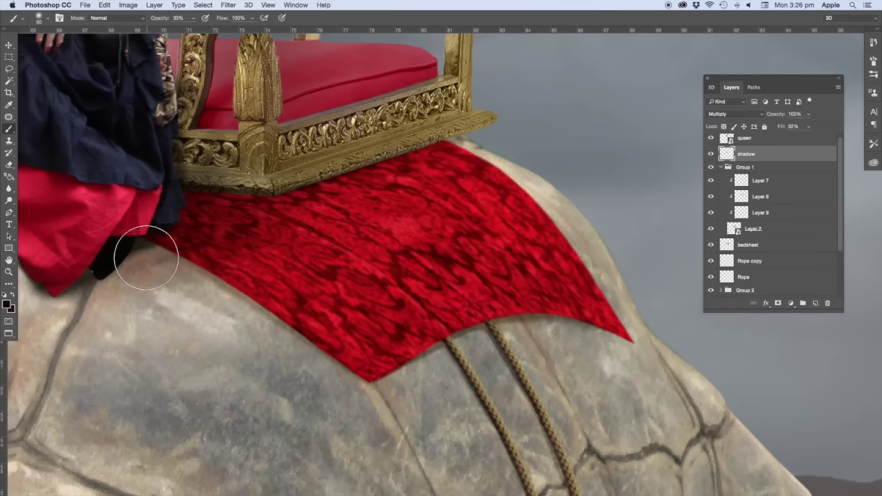
pyautogui.hotkey('ctrl', '-')
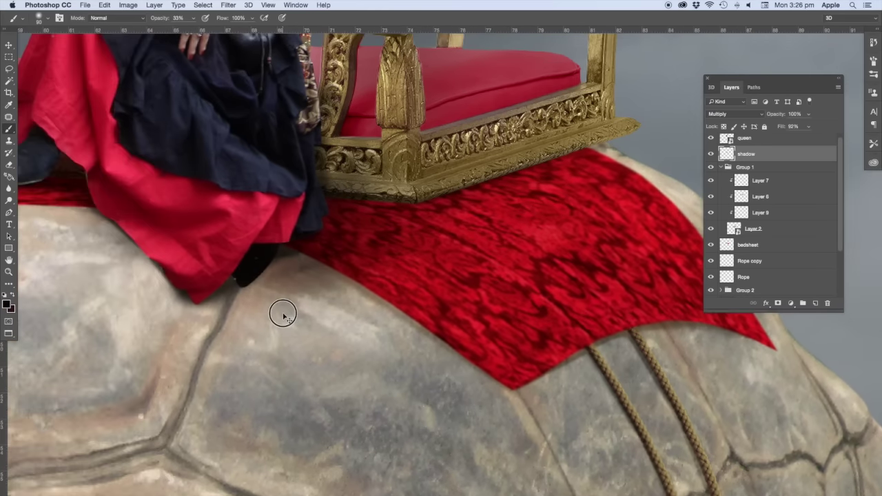
pyautogui.hotkey('ctrl', '-')
pyautogui.scroll(-2, 416, 287)
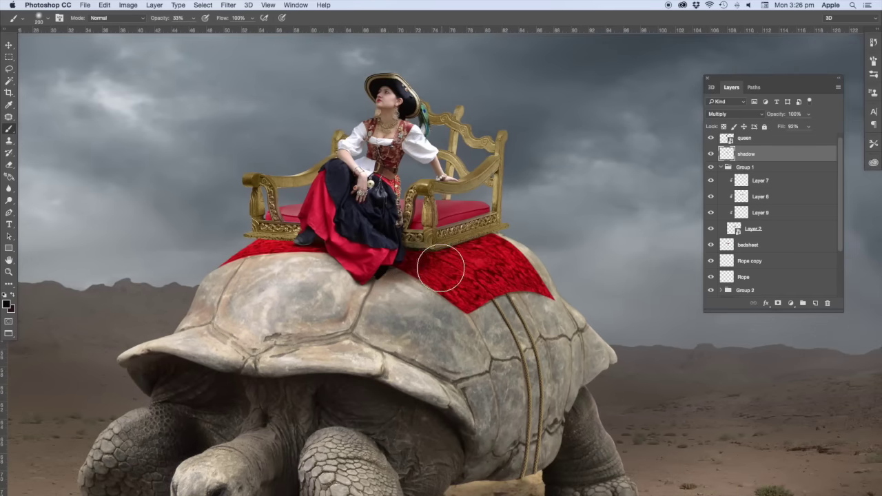
pyautogui.press(']')
pyautogui.press(']')
pyautogui.press(']')
pyautogui.moveTo(429, 274)
pyautogui.mouseDown()
pyautogui.moveTo(429, 262)
pyautogui.moveTo(400, 276)
pyautogui.moveTo(440, 274)
pyautogui.moveTo(436, 338)
pyautogui.mouseUp()
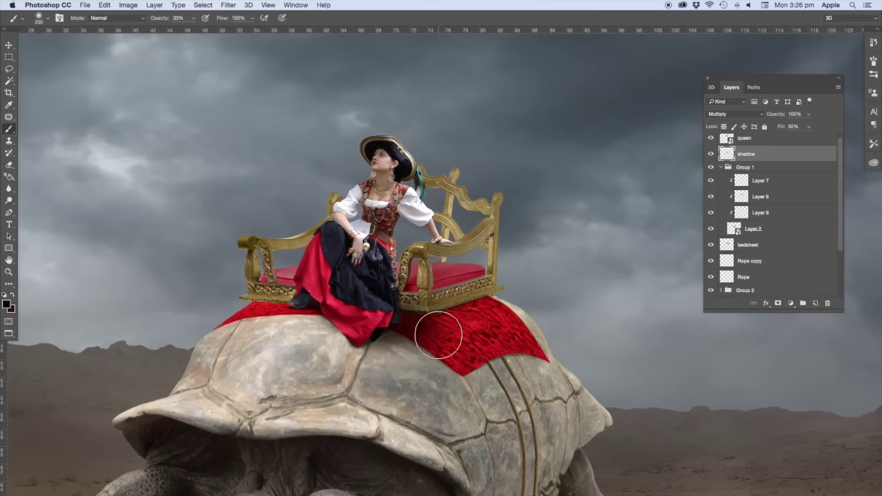
# - Add a faint 9% opacity shadow on the cloth near the chair, then zoom in on the throne
pyautogui.moveTo(199, 21); pyautogui.dragTo(178, 32)
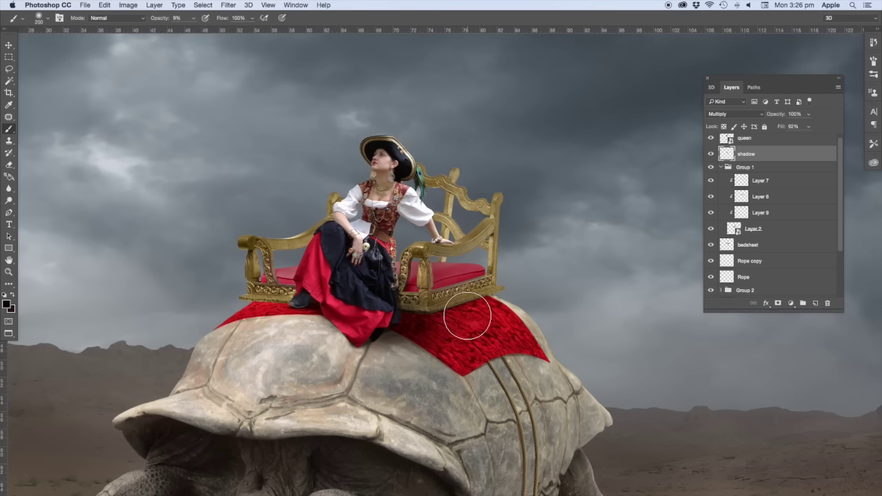
pyautogui.moveTo(458, 322)
pyautogui.mouseDown()
pyautogui.moveTo(473, 315)
pyautogui.moveTo(472, 325)
pyautogui.moveTo(453, 329)
pyautogui.moveTo(423, 324)
pyautogui.moveTo(447, 322)
pyautogui.mouseUp()
pyautogui.press('[')
pyautogui.press('[')
pyautogui.press('[')
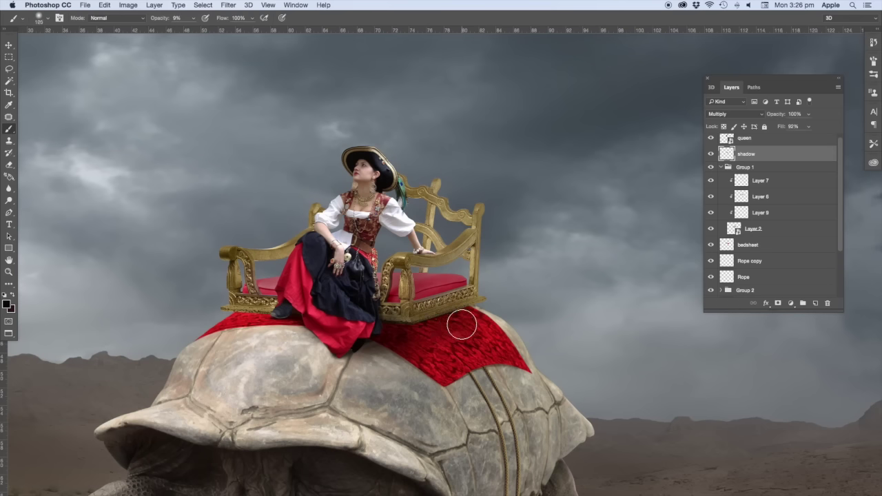
pyautogui.moveTo(368, 348); pyautogui.dragTo(377, 351)
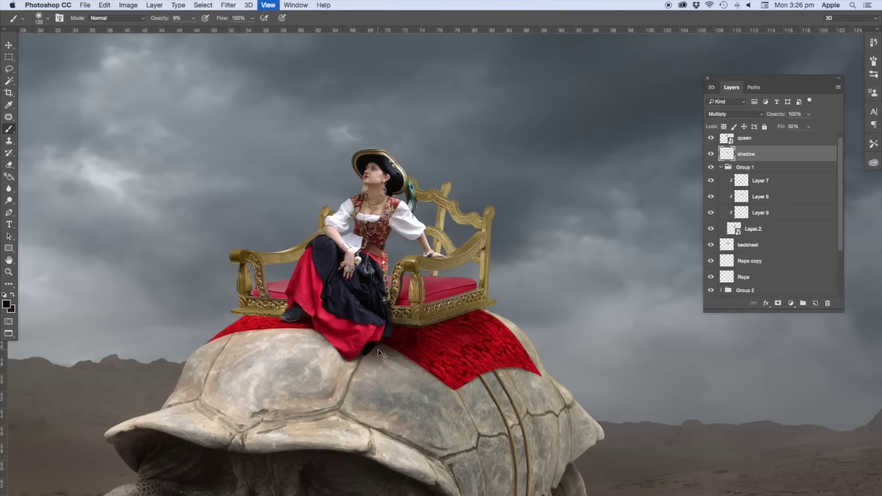
pyautogui.hotkey('ctrl', '+')
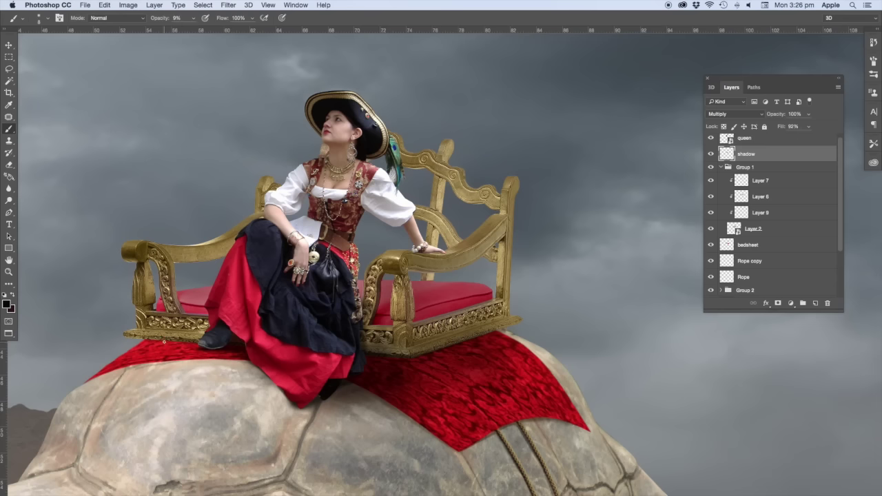
pyautogui.hscroll(4, 404, 354)
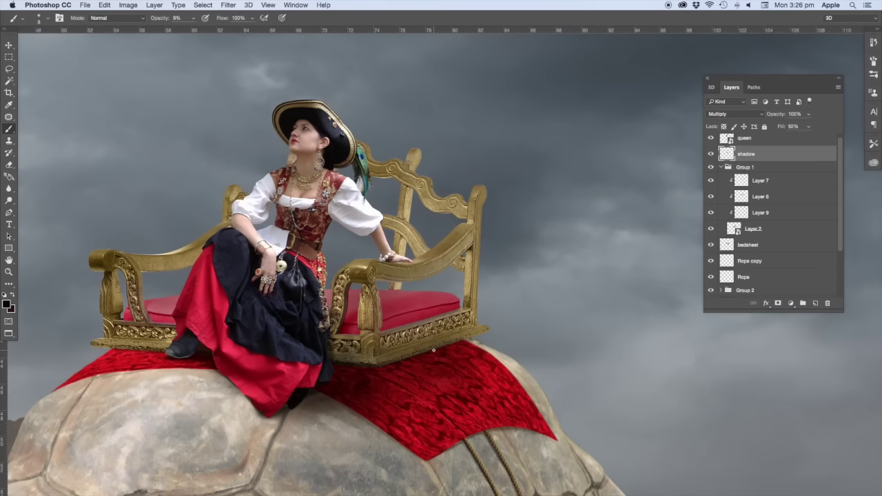
# - Select Layer 2 and start a Pen path at the chair edge, leg corner and throne base
pyautogui.press('z')
pyautogui.click(447, 269)
pyautogui.press('v')
pyautogui.click(461, 228)
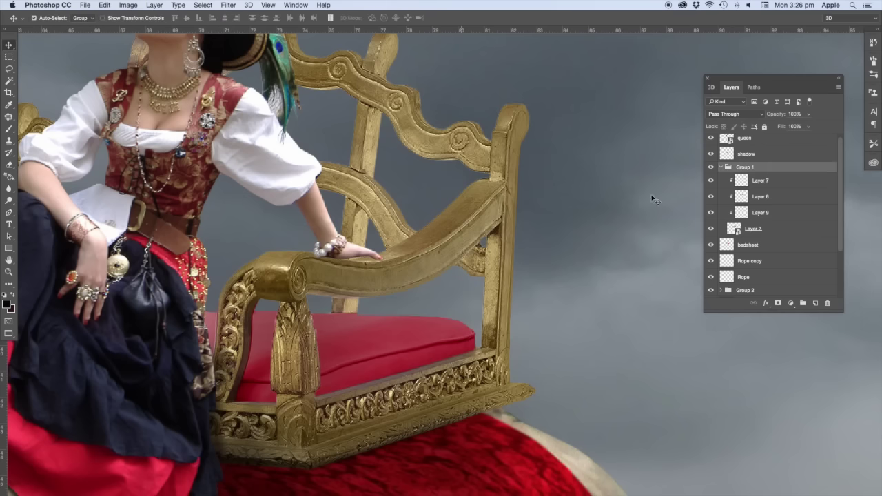
pyautogui.click(739, 229)
pyautogui.press('p')
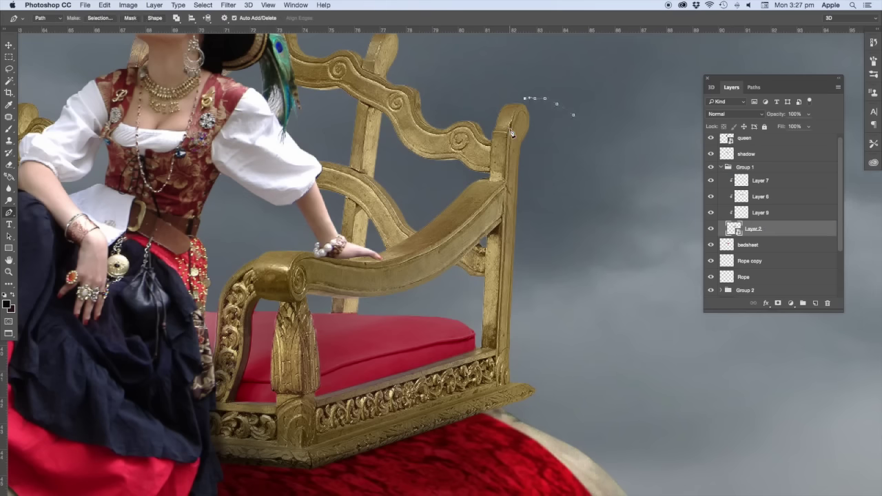
pyautogui.moveTo(510, 130); pyautogui.dragTo(516, 142)
pyautogui.moveTo(311, 457); pyautogui.dragTo(311, 463)
pyautogui.moveTo(523, 436); pyautogui.dragTo(556, 416)
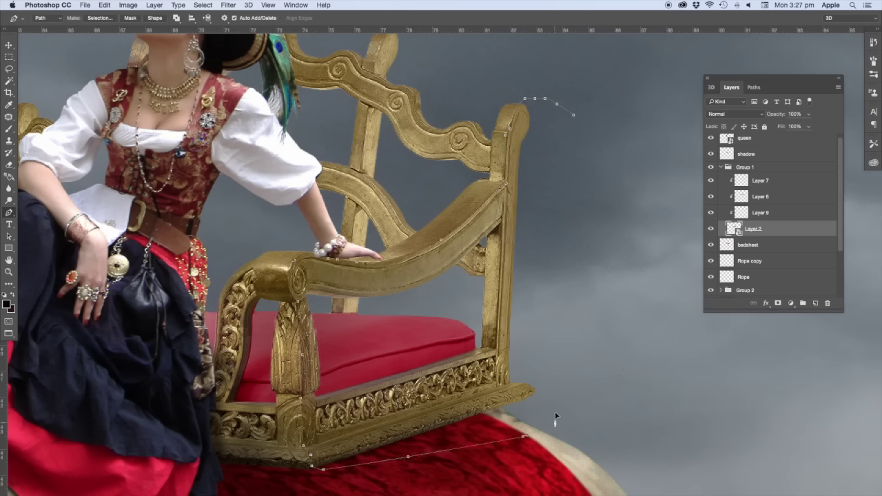
pyautogui.moveTo(553, 267); pyautogui.dragTo(555, 274)
# - Continue the path up the throne's back and along the left armrest
pyautogui.scroll(3, 405, 203)
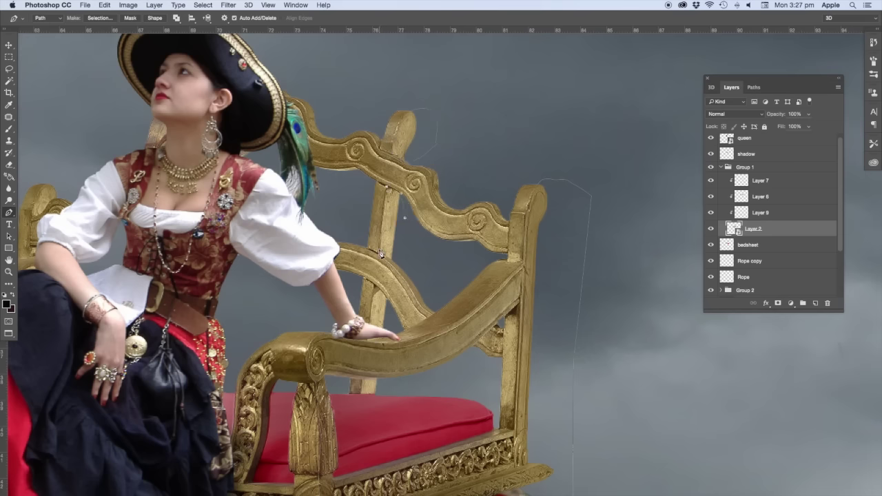
pyautogui.moveTo(392, 260); pyautogui.dragTo(404, 260)
pyautogui.scroll(3, 482, 355)
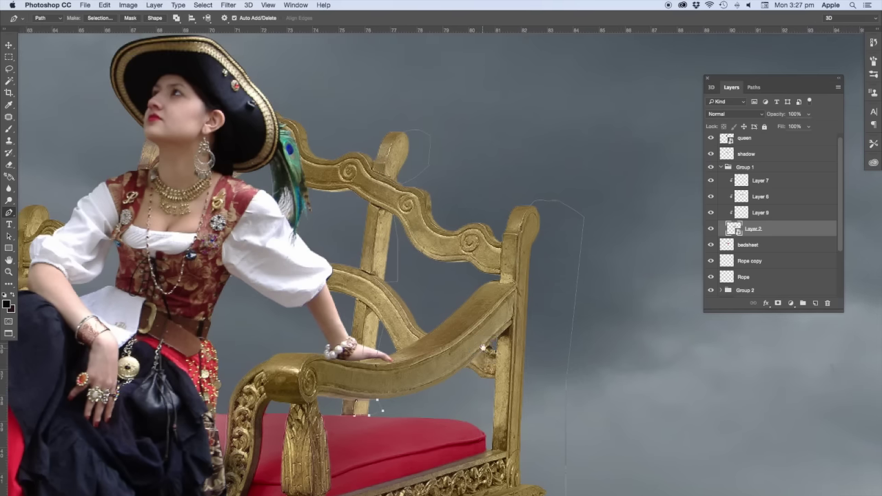
pyautogui.hscroll(-3, 472, 230)
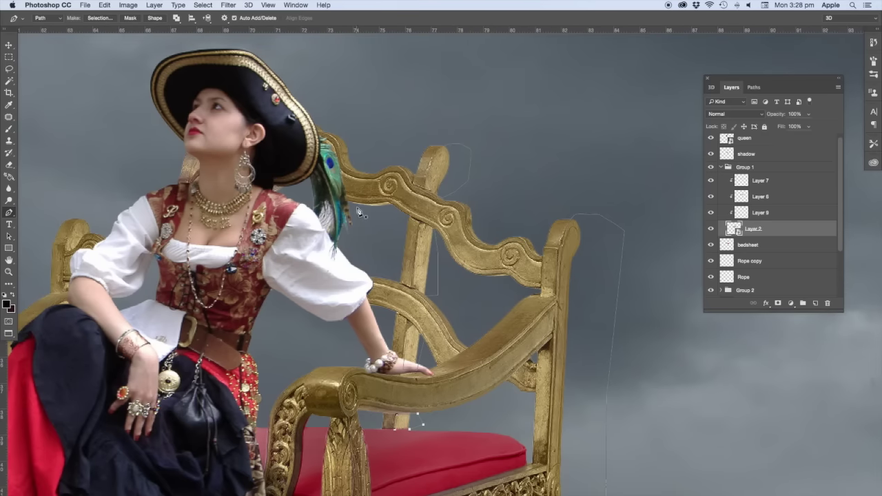
pyautogui.moveTo(391, 206); pyautogui.dragTo(392, 210)
pyautogui.click(350, 205)
pyautogui.hscroll(-8, 275, 274)
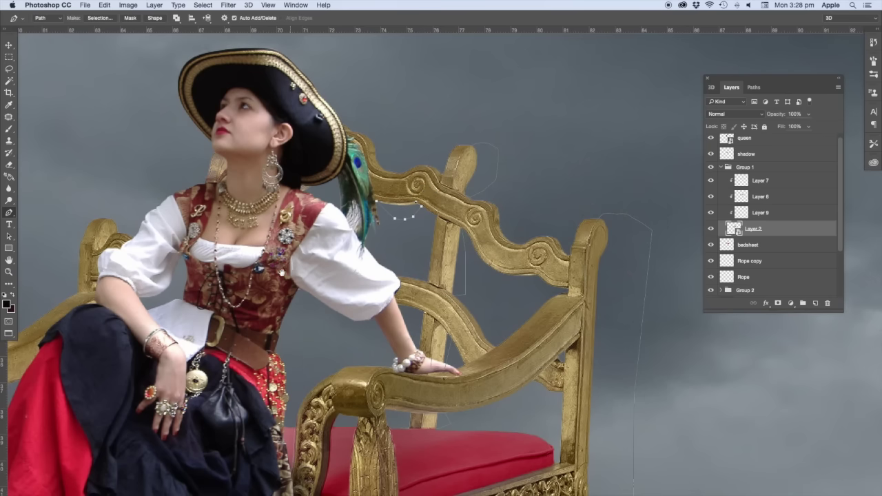
pyautogui.hscroll(-6, 178, 295)
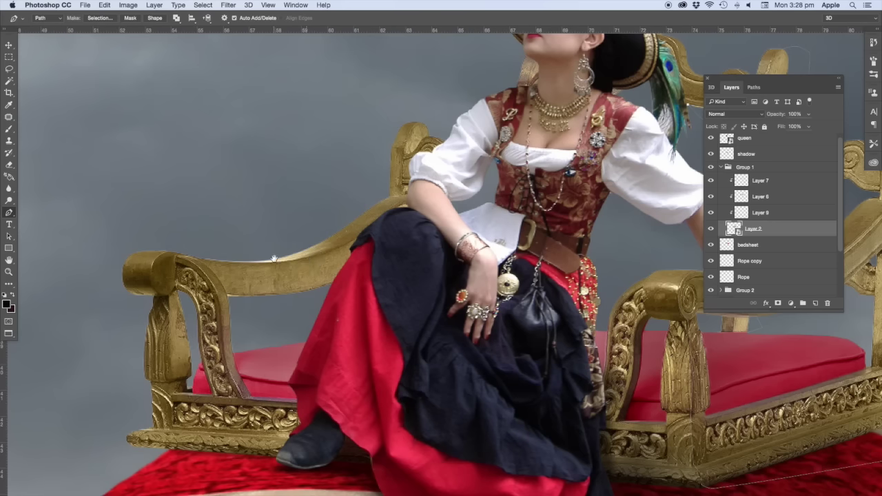
pyautogui.hscroll(-1, 261, 272)
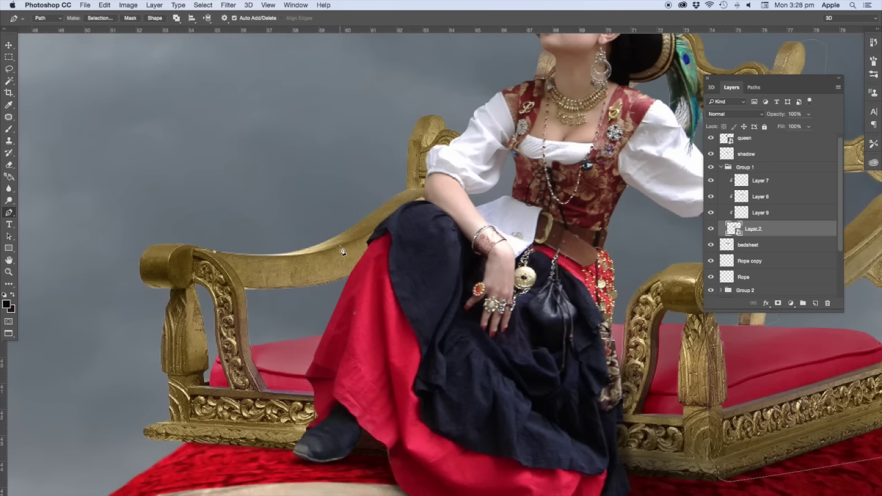
pyautogui.click(200, 246)
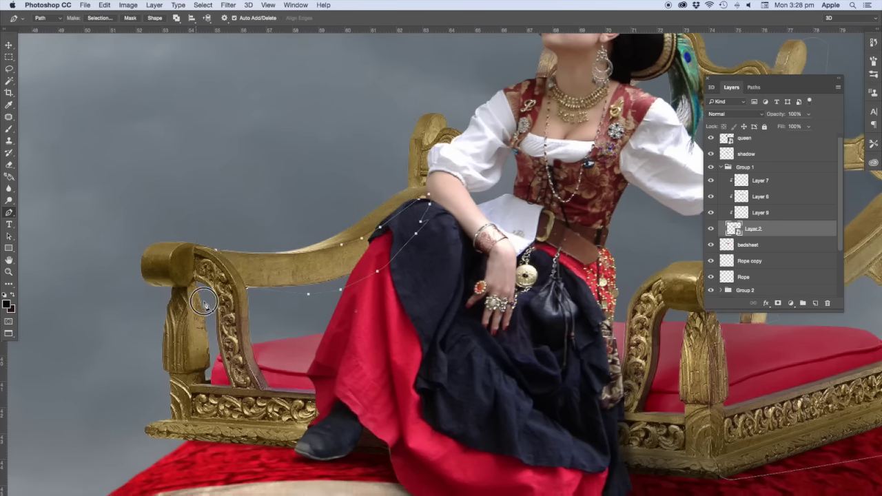
pyautogui.hscroll(-2, 205, 303)
pyautogui.scroll(-1, 205, 304)
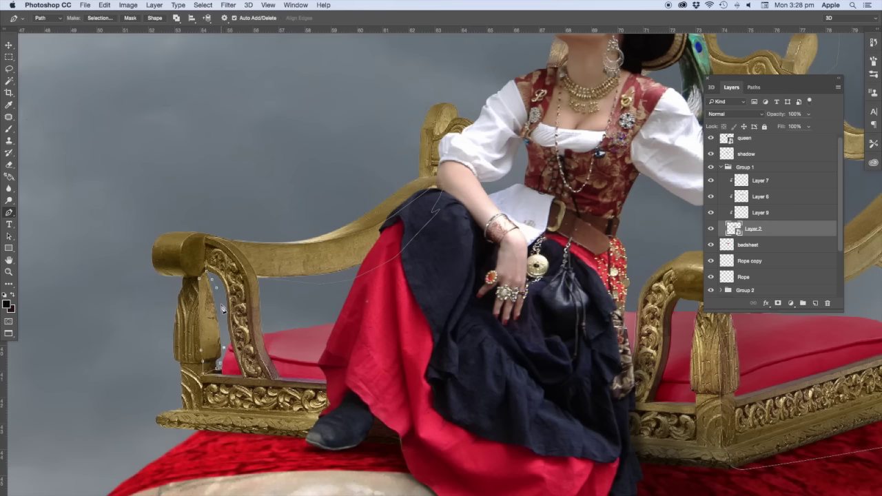
pyautogui.scroll(-4, 235, 317)
pyautogui.hscroll(3, 234, 317)
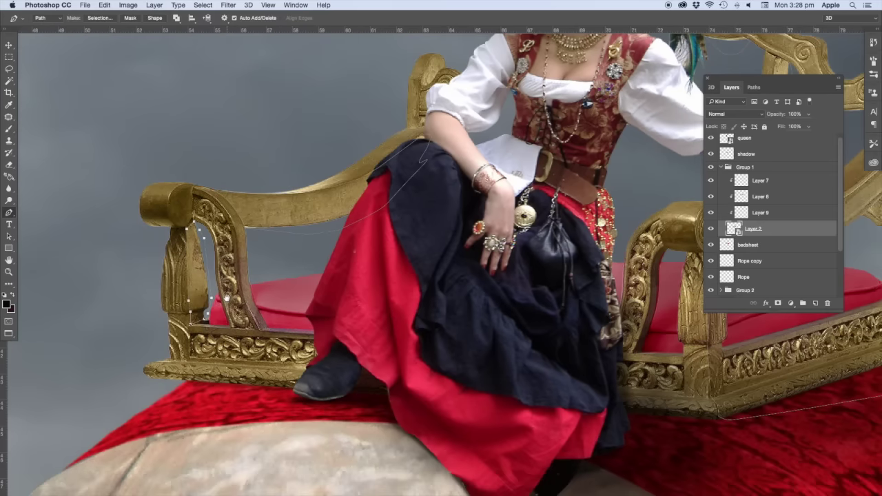
pyautogui.scroll(1, 281, 333)
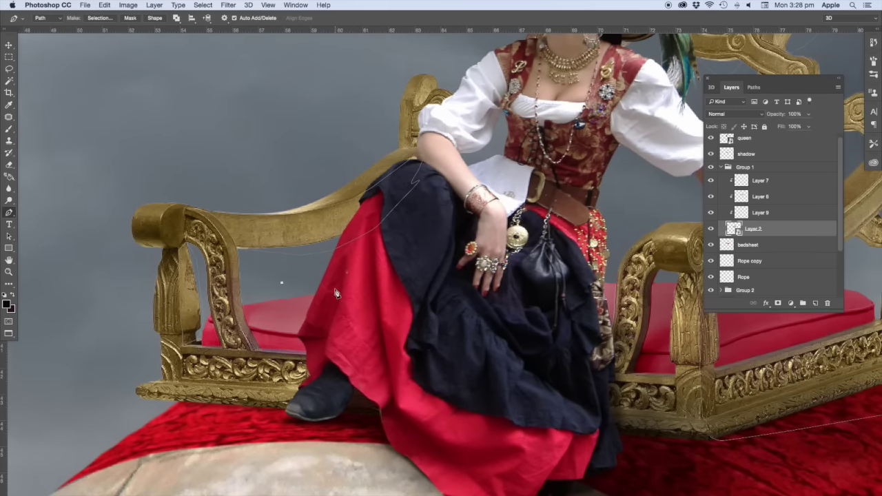
pyautogui.scroll(-2, 338, 295)
pyautogui.scroll(-3, 338, 293)
pyautogui.scroll(-2, 340, 284)
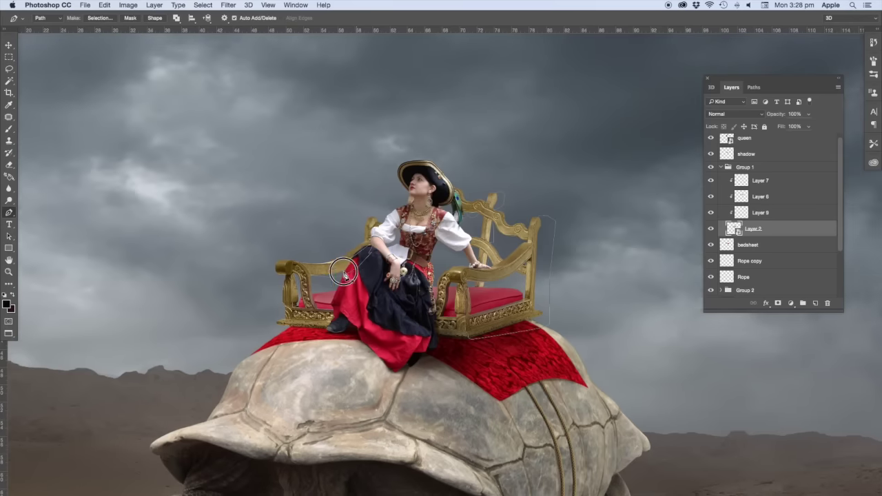
pyautogui.scroll(-2, 342, 277)
pyautogui.scroll(2, 342, 277)
pyautogui.scroll(2, 351, 276)
# - Turn the traced throne path into a selection with a 0-pixel feather radius
pyautogui.rightClick(393, 264)
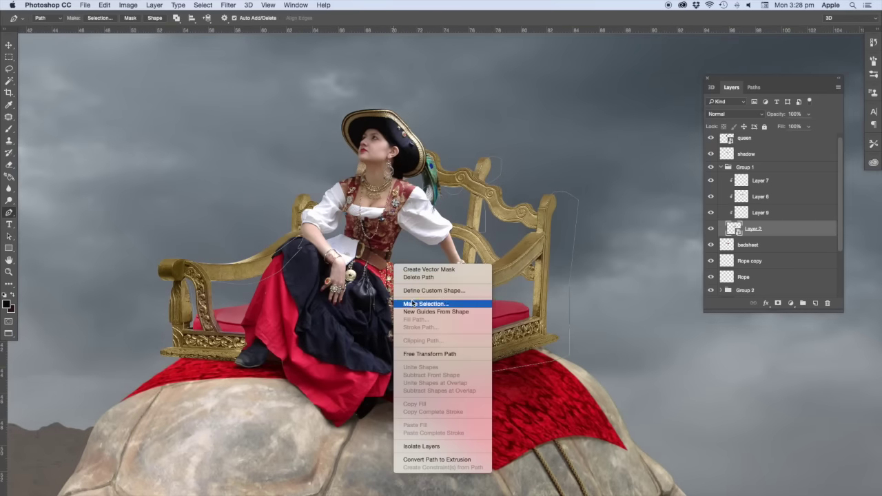
pyautogui.click(414, 306)
pyautogui.write('0.5')
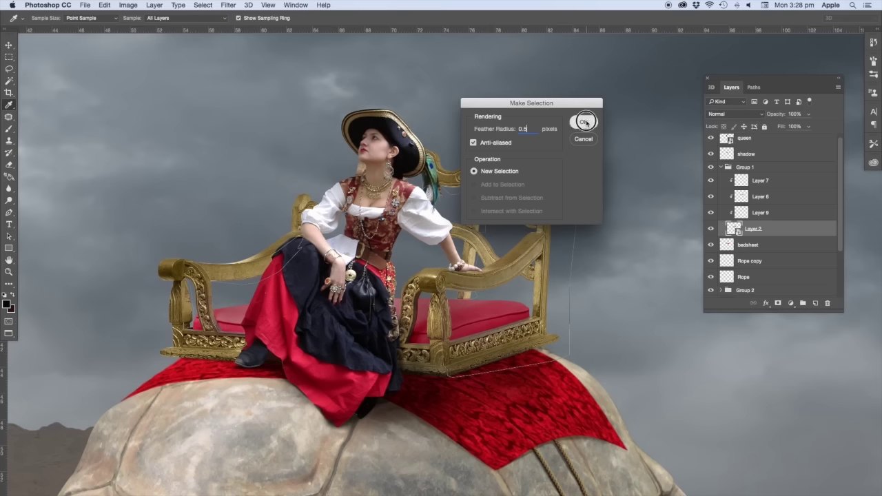
pyautogui.click(585, 123)
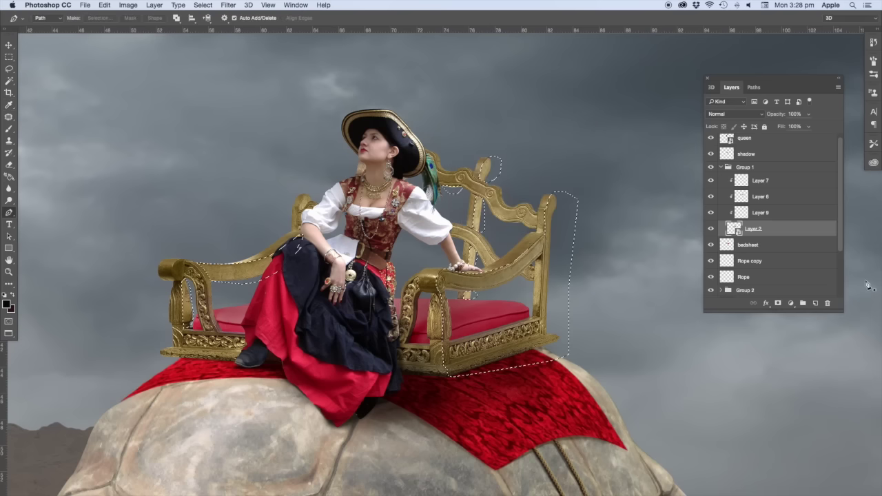
pyautogui.click(791, 303)
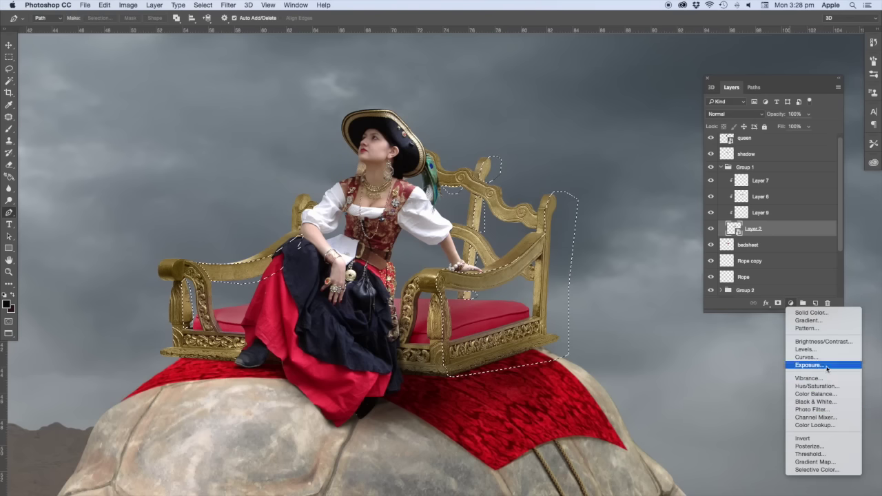
# - Add an Exposure adjustment masked to the throne and lower its exposure to darken it
pyautogui.click(826, 365)
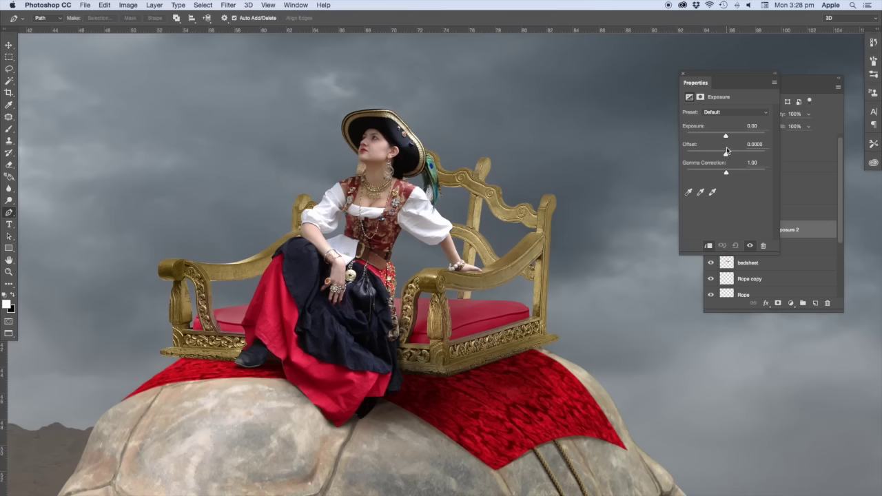
pyautogui.moveTo(726, 138); pyautogui.dragTo(707, 138)
pyautogui.click(750, 245)
pyautogui.click(750, 245)
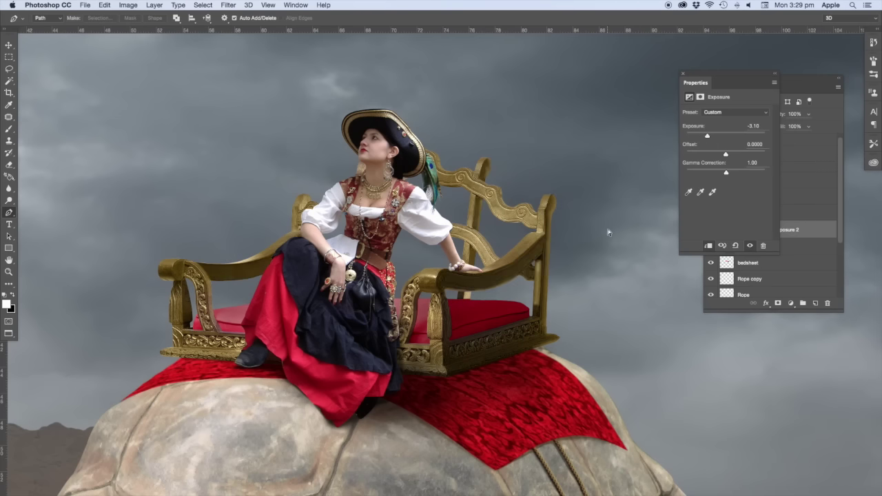
pyautogui.press('super+minus')
pyautogui.press('super+minus')
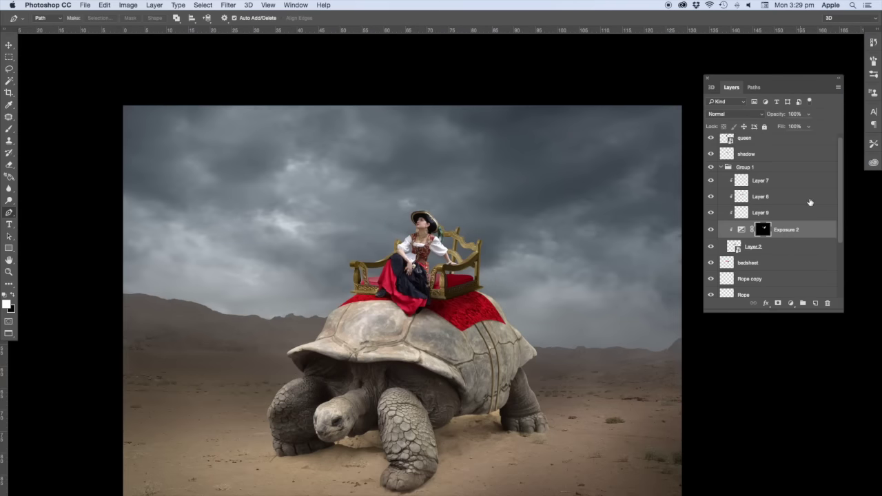
pyautogui.click(712, 231)
pyautogui.click(713, 230)
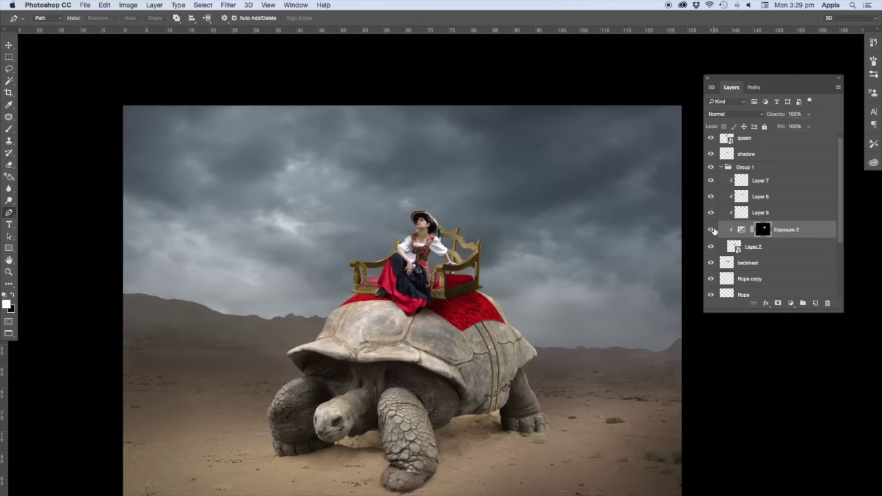
# - Lower the Exposure 2 layer's fill to 79%
pyautogui.click(809, 126)
pyautogui.moveTo(801, 137); pyautogui.dragTo(801, 140)
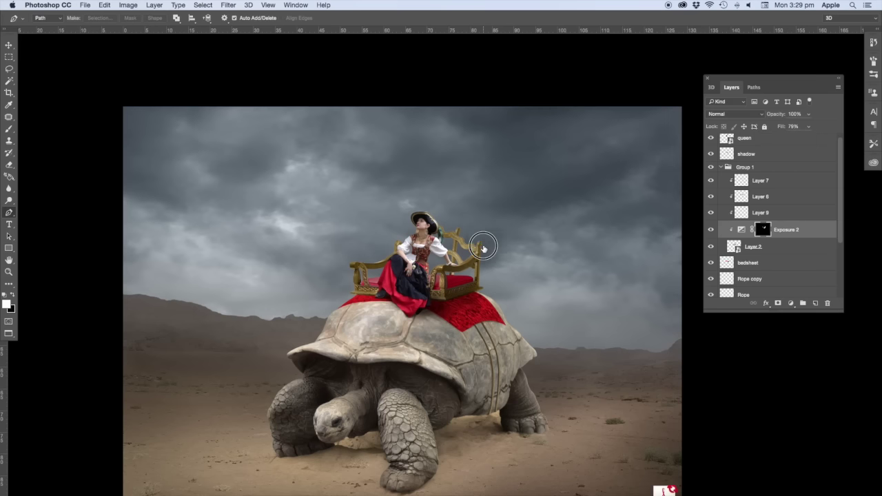
pyautogui.scroll(2, 525, 264)
pyautogui.scroll(2, 524, 261)
# - Load the throne mask as a selection and move Exposure 2 back below Layer 9
pyautogui.scroll(2, 524, 262)
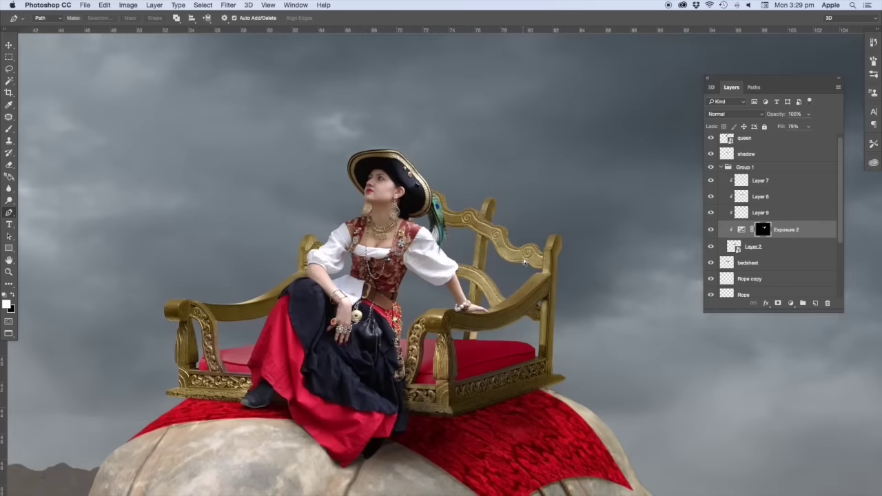
pyautogui.scroll(2, 520, 266)
pyautogui.scroll(2, 514, 272)
pyautogui.scroll(2, 511, 276)
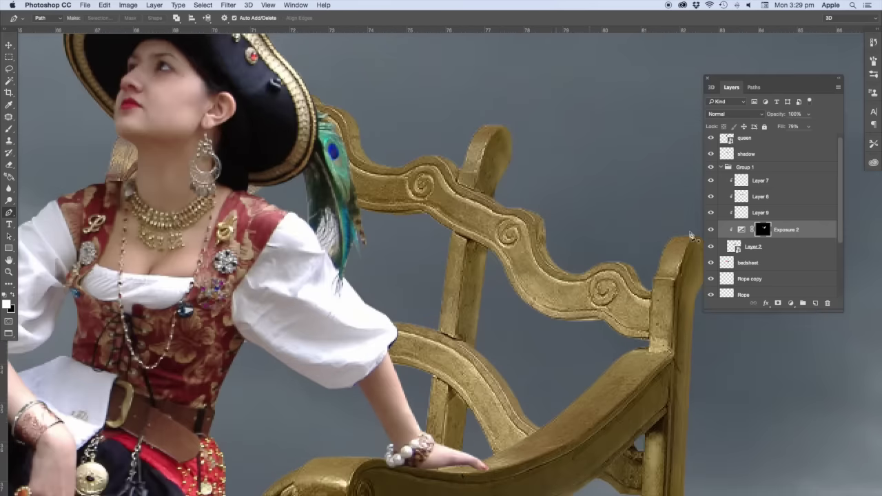
pyautogui.keyDown('super'); pyautogui.click(764, 231); pyautogui.keyUp('super')
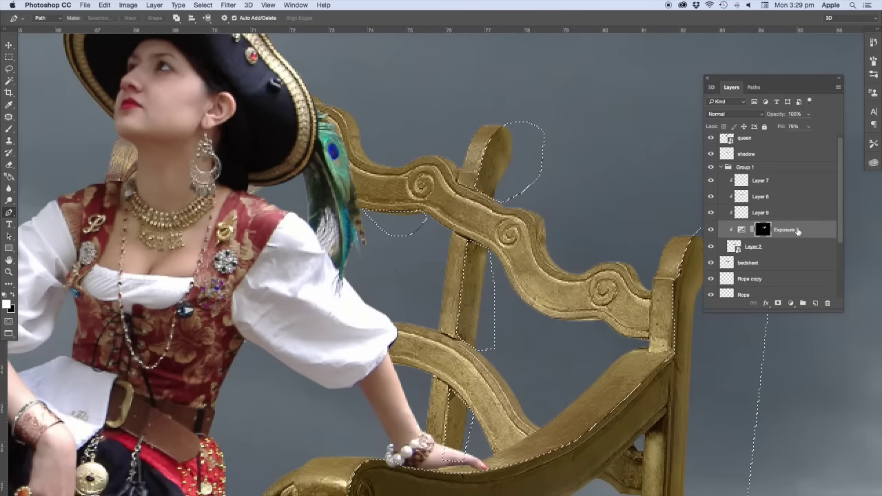
pyautogui.press('super+bracketright')
pyautogui.press('super+bracketleft')
pyautogui.press('super+bracketleft')
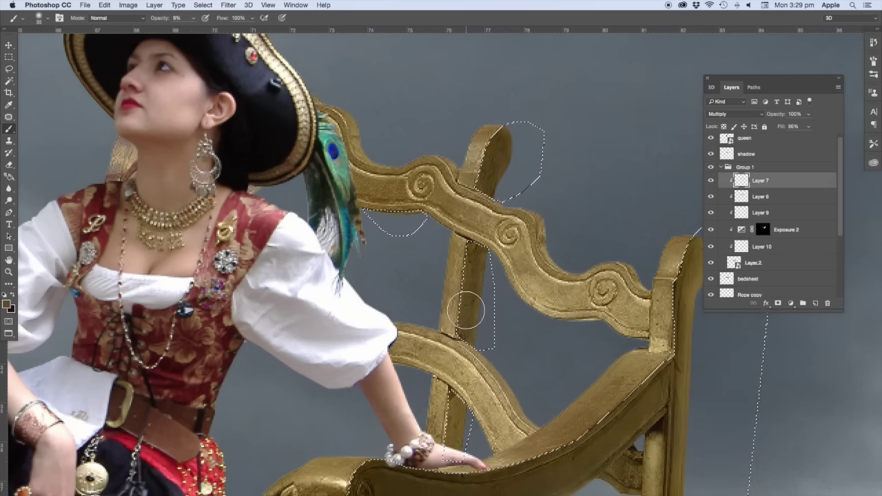
pyautogui.scroll(-1, 472, 254)
pyautogui.scroll(-5, 472, 254)
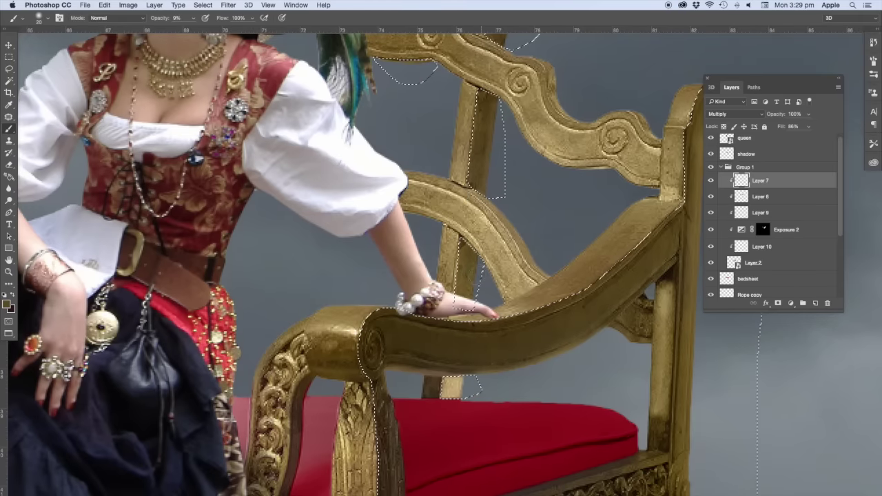
# - Paint faint shading down the chair post on Layer 7, toggling layers to compare
pyautogui.moveTo(472, 274); pyautogui.dragTo(474, 281)
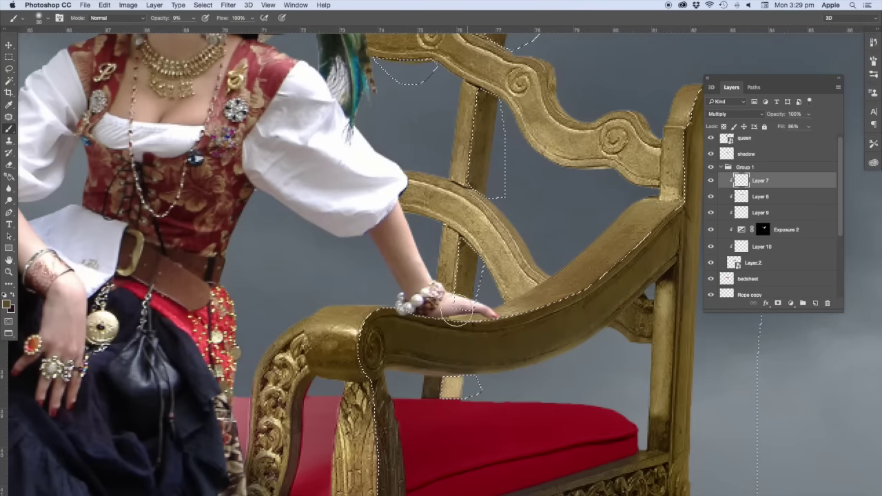
pyautogui.moveTo(466, 381)
pyautogui.mouseDown()
pyautogui.moveTo(475, 384)
pyautogui.moveTo(431, 402)
pyautogui.mouseUp()
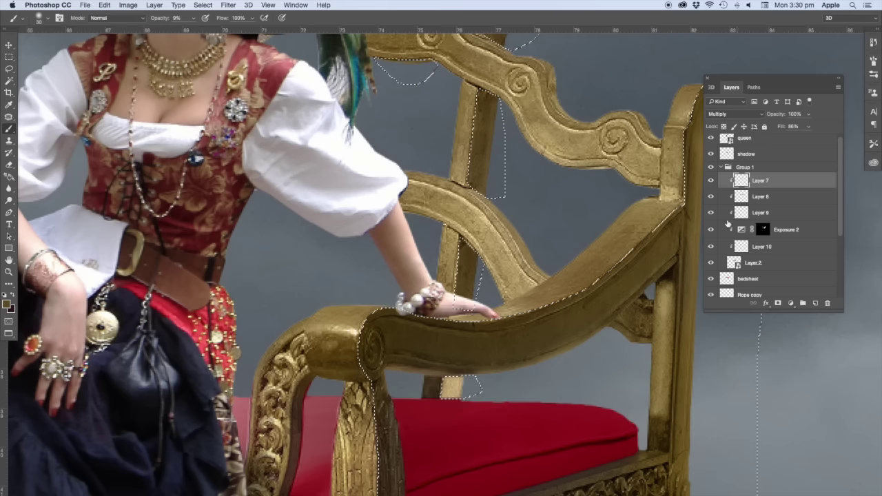
pyautogui.click(710, 196)
pyautogui.click(710, 196)
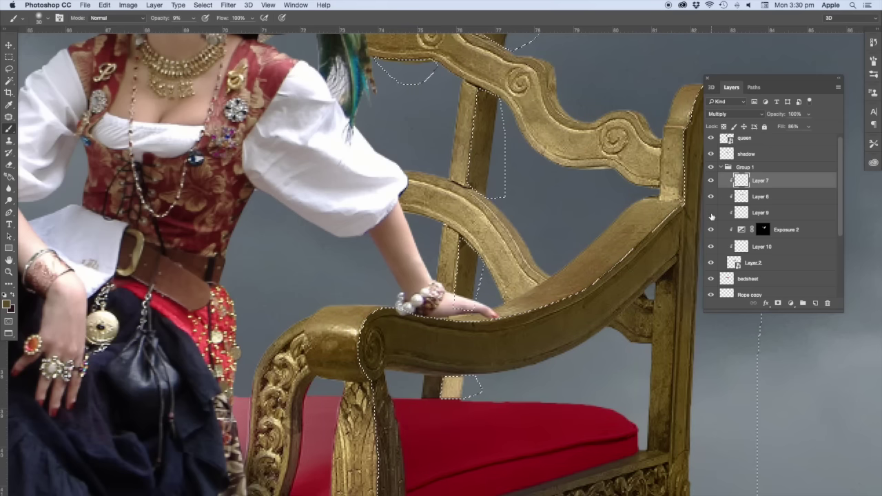
pyautogui.click(710, 213)
pyautogui.click(711, 212)
pyautogui.click(711, 262)
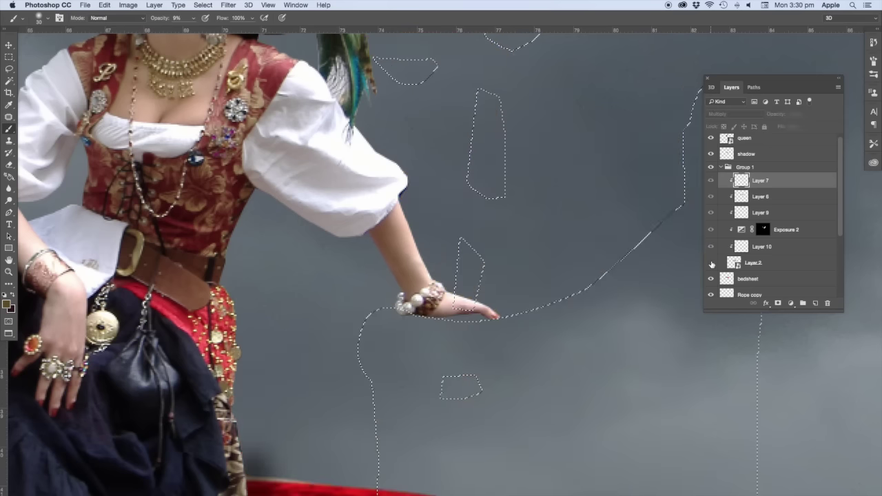
pyautogui.click(710, 263)
pyautogui.click(753, 263)
pyautogui.click(758, 181)
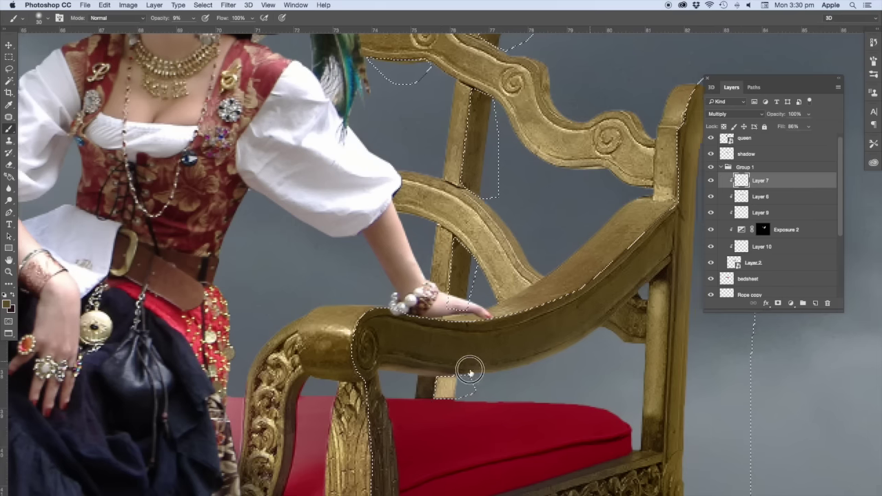
# - Darken the right post top, the left chair post and the area under the top rail
pyautogui.hscroll(5, 468, 365)
pyautogui.moveTo(585, 112)
pyautogui.mouseDown()
pyautogui.moveTo(586, 83)
pyautogui.moveTo(575, 197)
pyautogui.moveTo(577, 112)
pyautogui.moveTo(574, 137)
pyautogui.mouseUp()
pyautogui.scroll(-3, 572, 153)
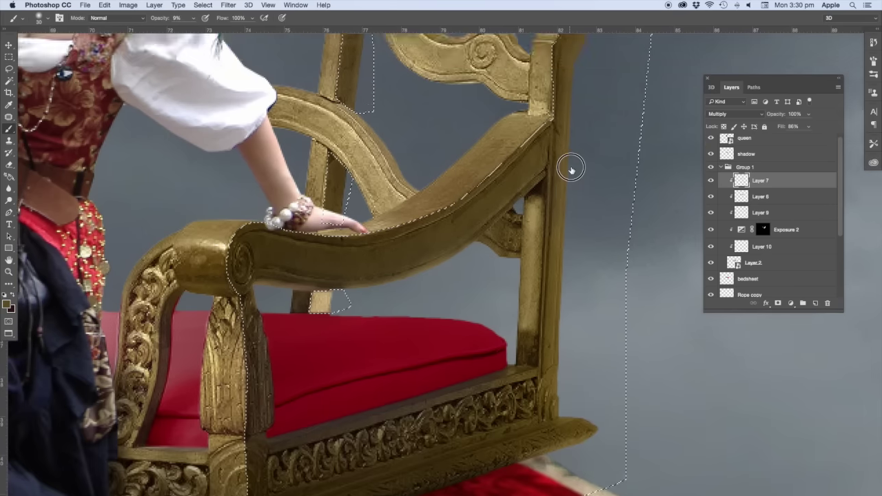
pyautogui.scroll(-1, 571, 151)
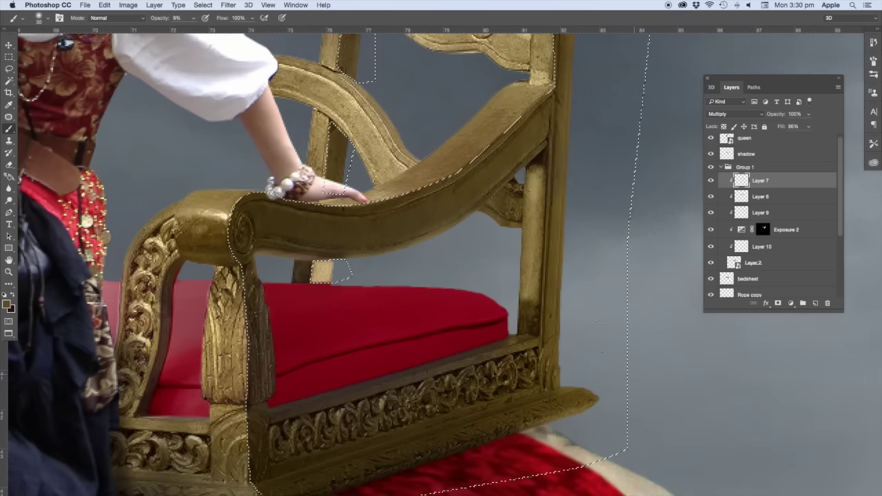
pyautogui.scroll(9, 513, 283)
pyautogui.scroll(2, 513, 282)
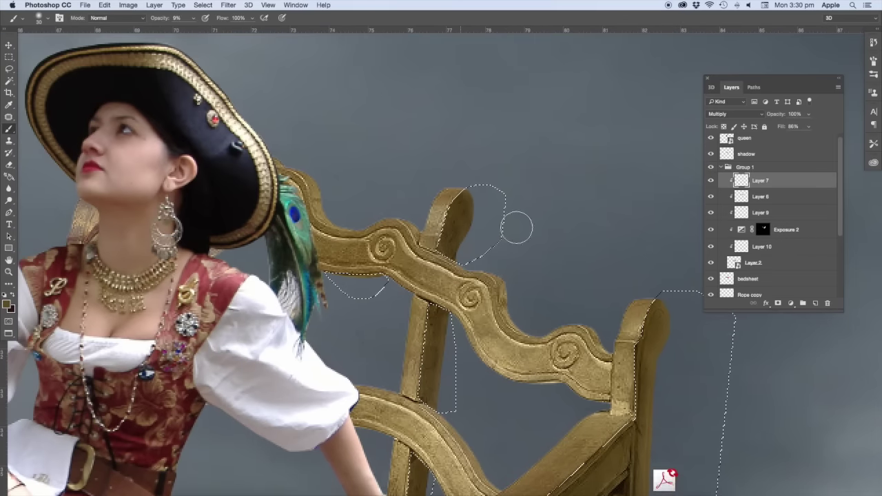
pyautogui.moveTo(445, 319); pyautogui.dragTo(442, 407)
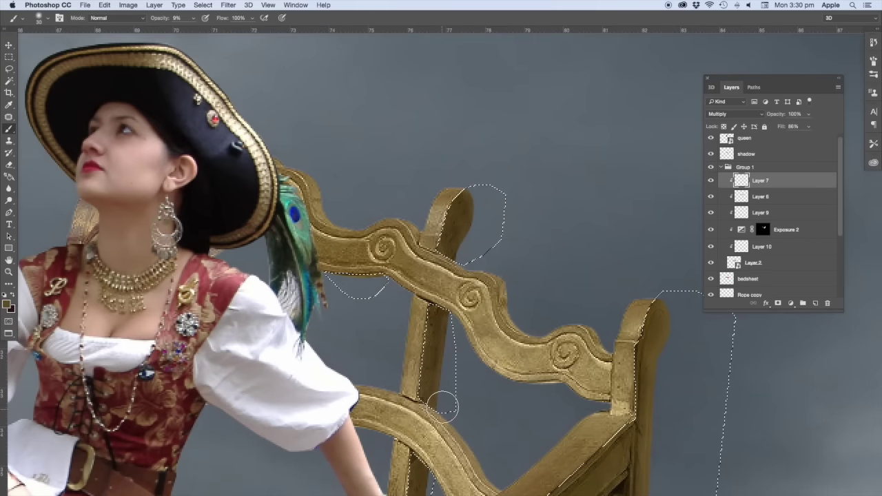
pyautogui.moveTo(344, 276); pyautogui.dragTo(351, 283)
# - Toggle the chair layer to compare the shading, then make it the active layer
pyautogui.scroll(-1, 351, 283)
pyautogui.scroll(-3, 351, 282)
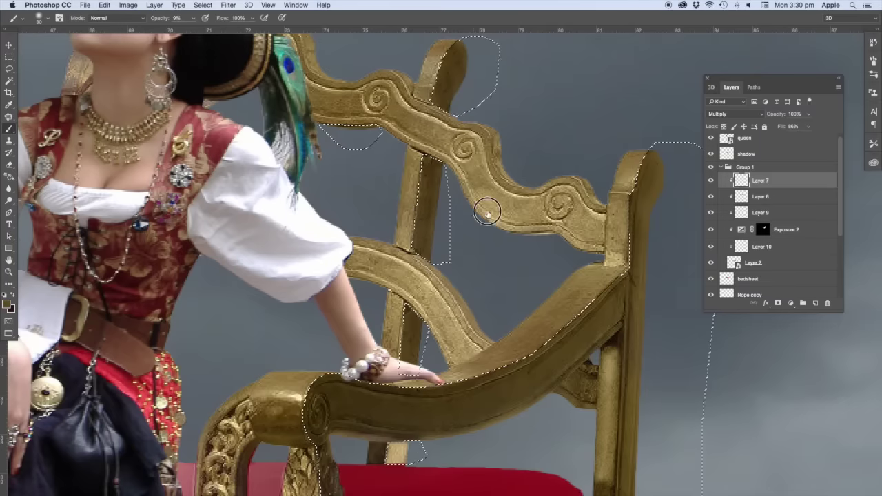
pyautogui.scroll(-2, 487, 214)
pyautogui.click(711, 263)
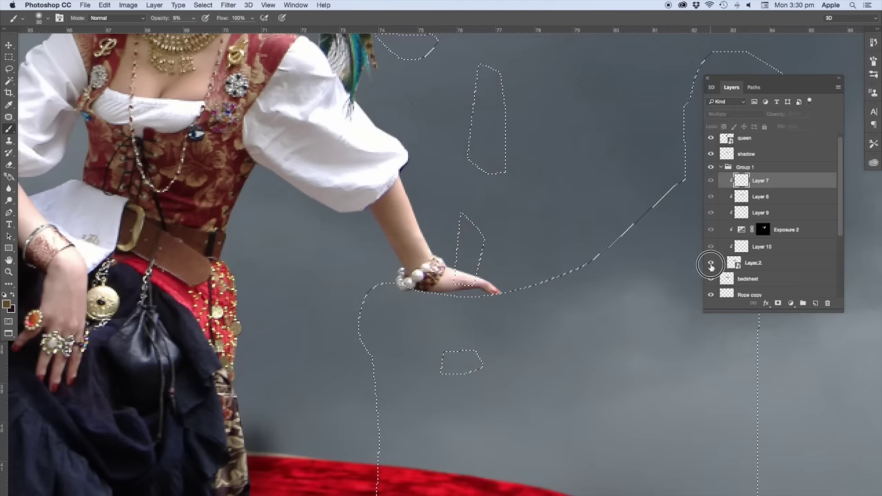
pyautogui.click(710, 263)
pyautogui.click(734, 262)
# - Add empty Layer 11 above the chair and toggle Exposure 2 to compare its effect
pyautogui.click(816, 303)
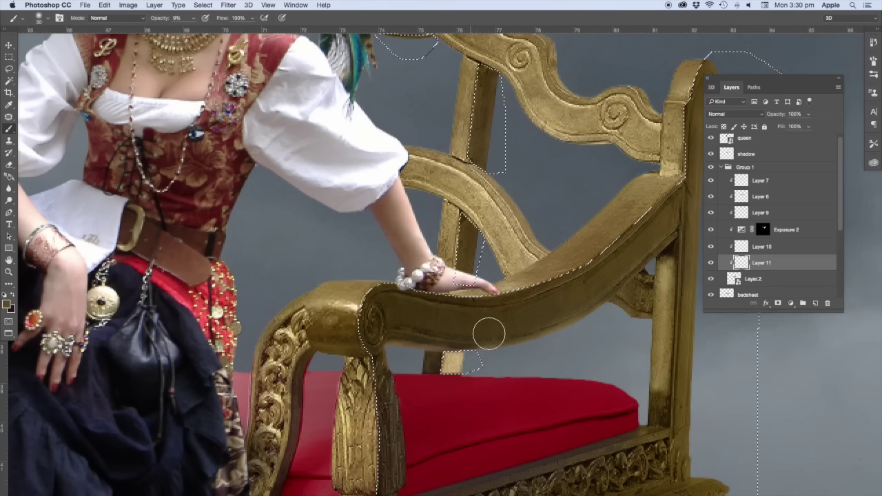
pyautogui.hotkey('alt', ']')
pyautogui.hotkey('alt', ']')
pyautogui.hotkey('alt', ']')
pyautogui.hotkey('shift', 'alt', 'm')
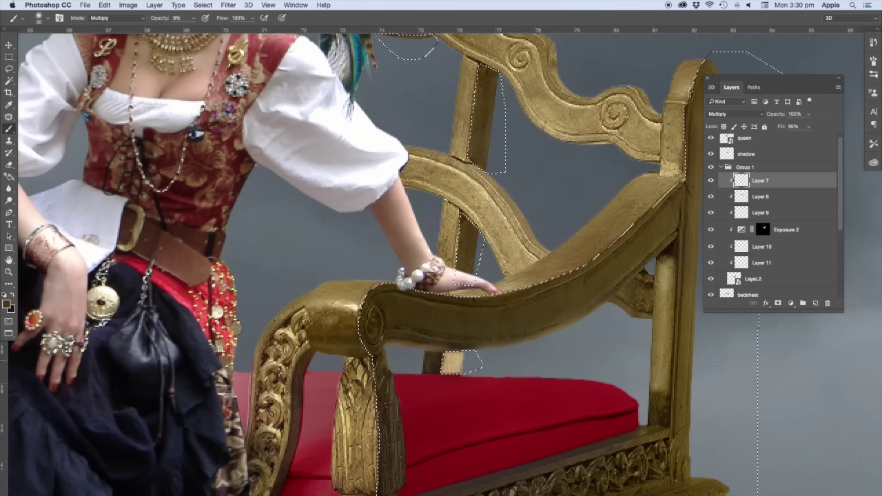
pyautogui.click(712, 229)
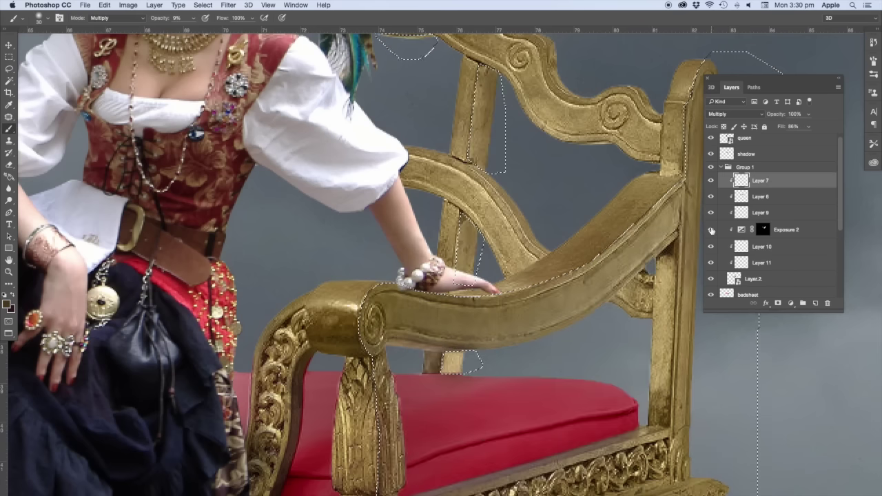
pyautogui.click(711, 230)
pyautogui.click(763, 230)
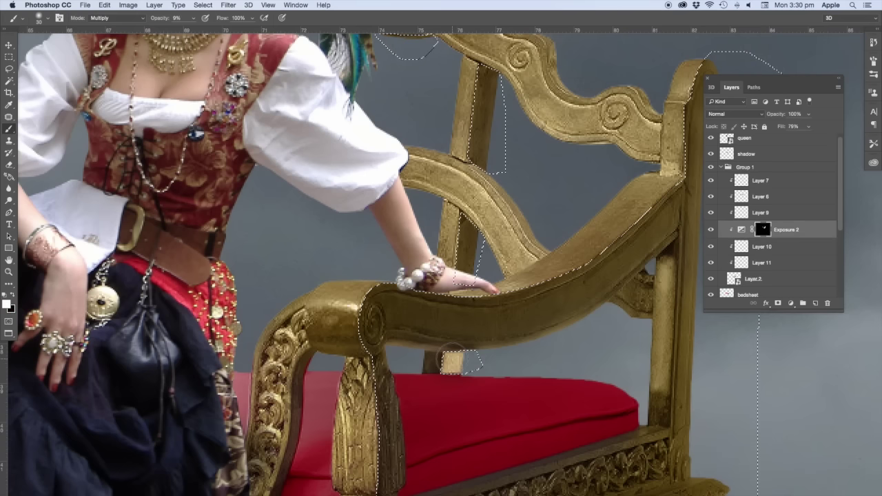
# - Fit the image on screen, load the chair's outline as a selection and zoom in
pyautogui.scroll(-5, 473, 384)
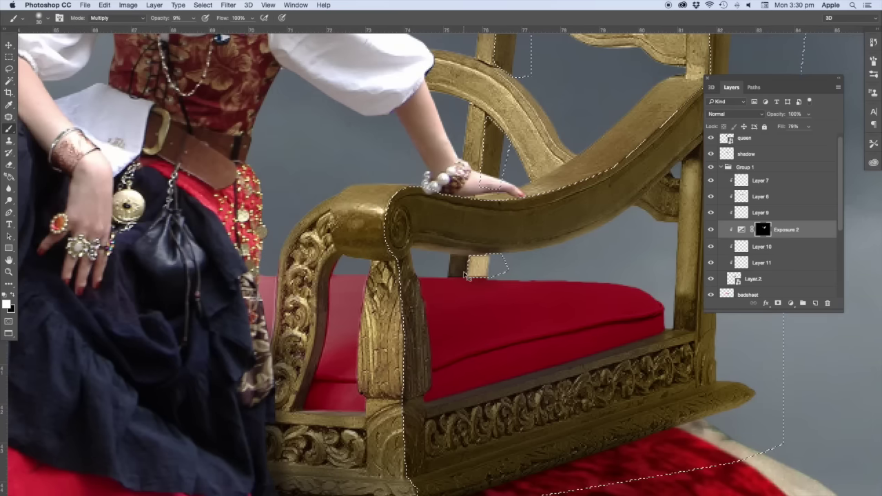
pyautogui.press('super+0')
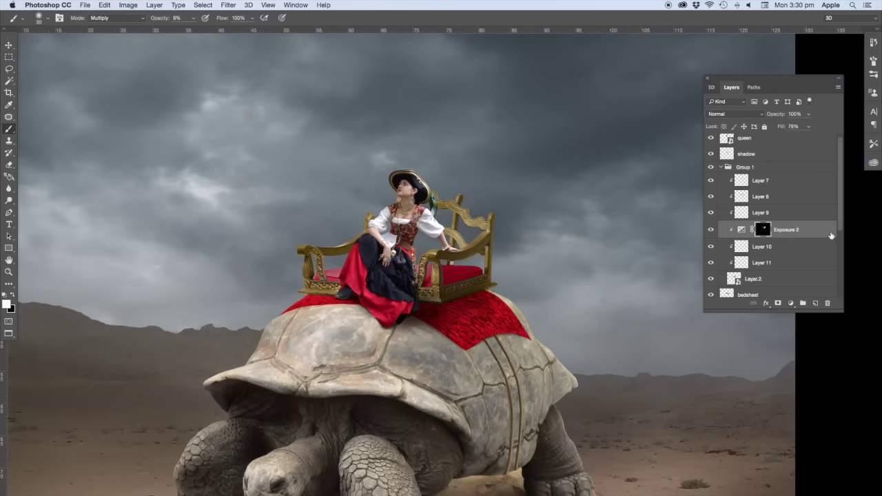
pyautogui.keyDown('super'); pyautogui.click(734, 278); pyautogui.keyUp('super')
pyautogui.press('super+plus')
pyautogui.press('super+plus')
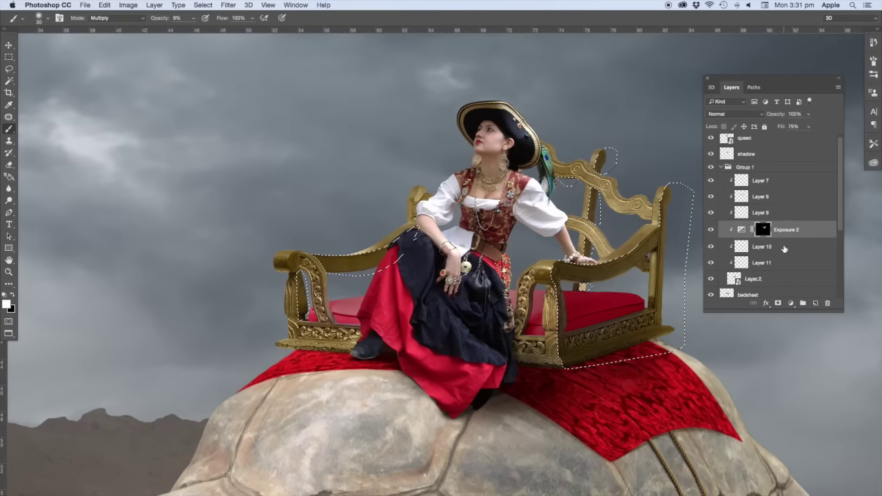
# - Sample a light beige from the chair arm and set the brush mode to Soft Light
pyautogui.click(776, 185)
pyautogui.press('super+plus')
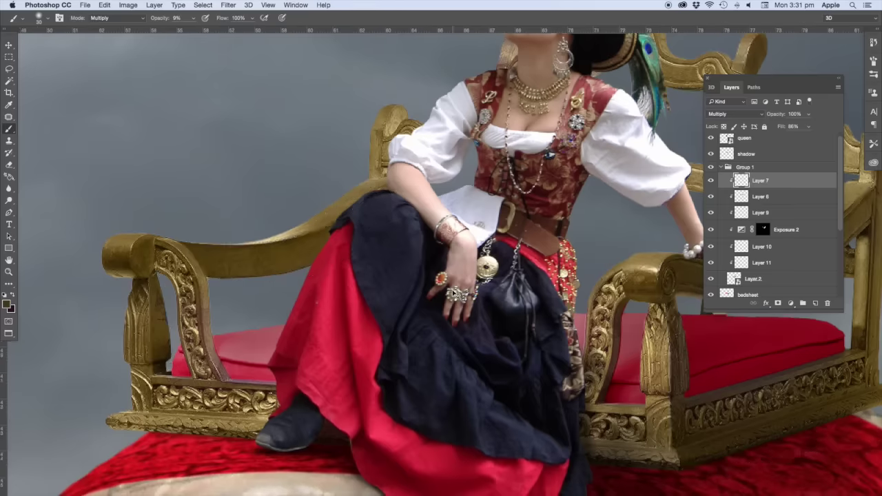
pyautogui.press('super+plus')
pyautogui.press('super+plus')
pyautogui.press('super+plus')
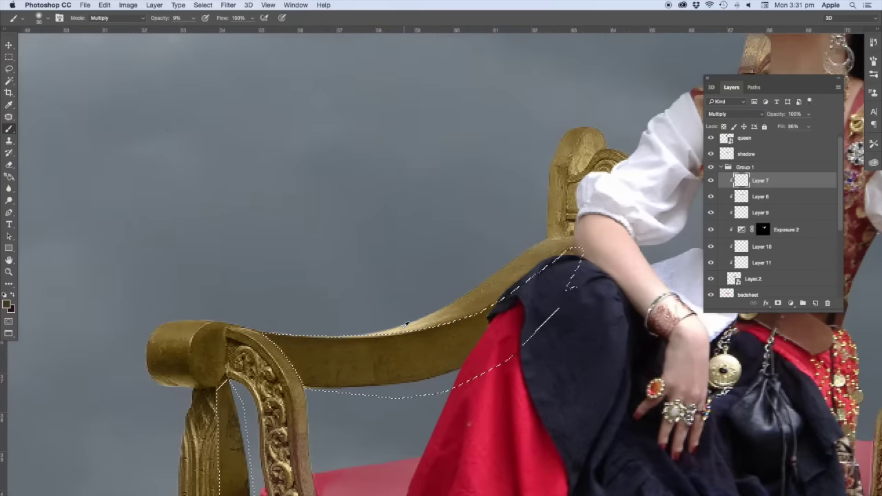
pyautogui.keyDown('alt'); pyautogui.click(393, 325); pyautogui.keyUp('alt')
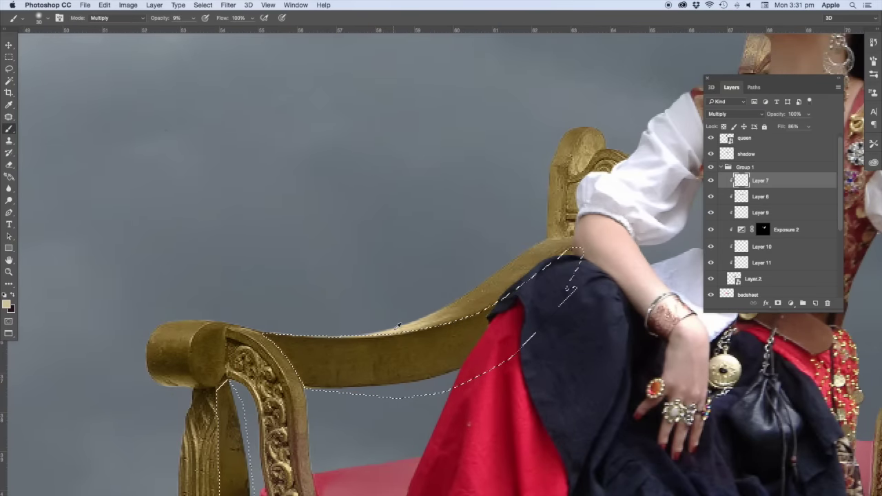
pyautogui.click(123, 15)
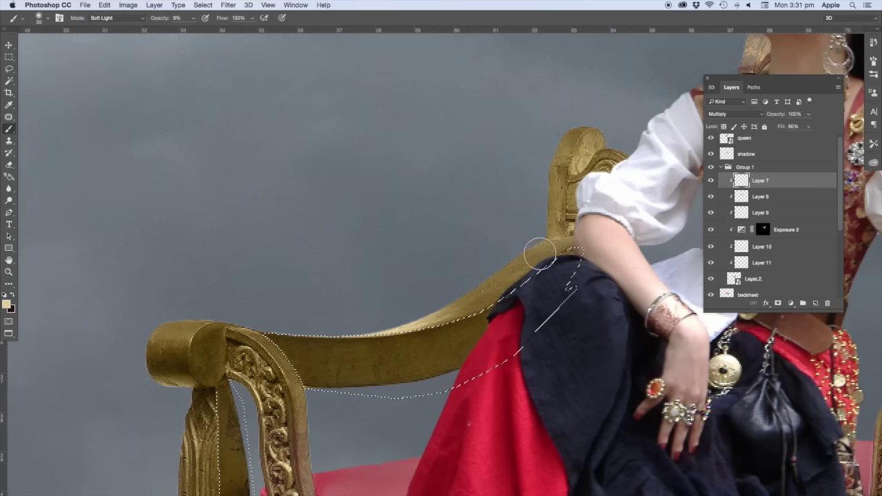
# - Paint soft beige highlights along the left armrest's upper edge and scrolled end
pyautogui.click(428, 324)
pyautogui.click(403, 325)
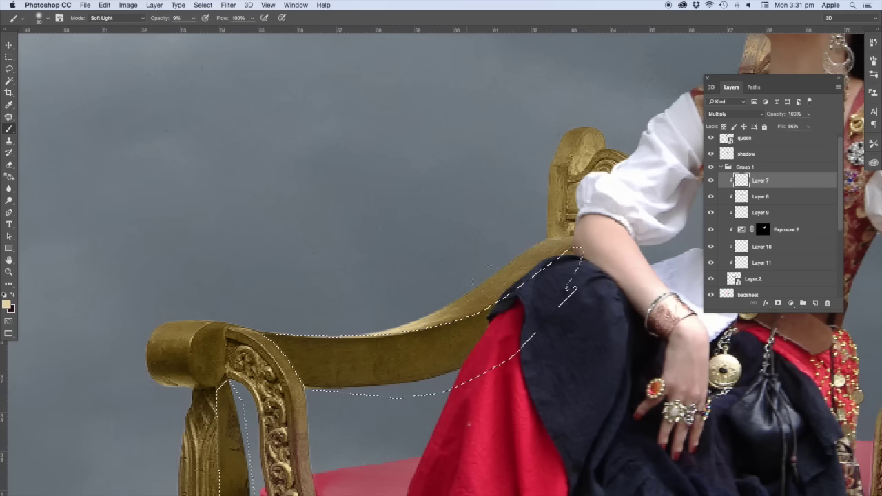
pyautogui.click(386, 322)
pyautogui.click(437, 305)
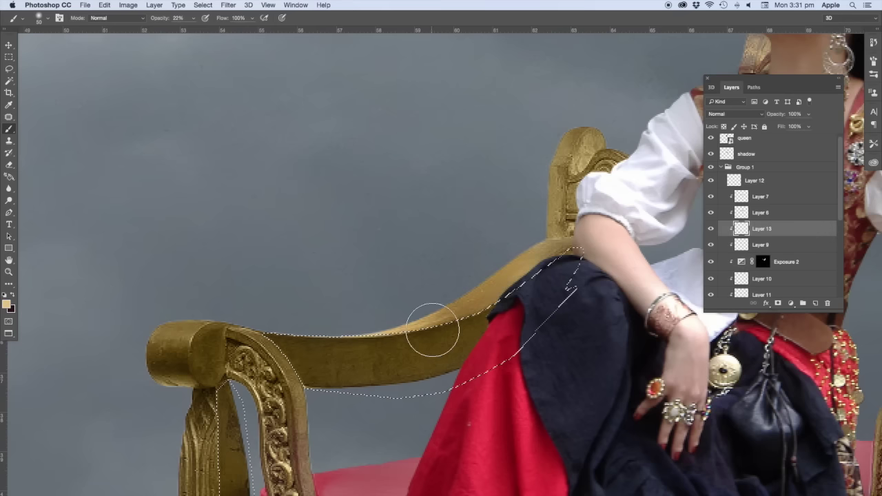
pyautogui.moveTo(450, 321); pyautogui.dragTo(483, 278)
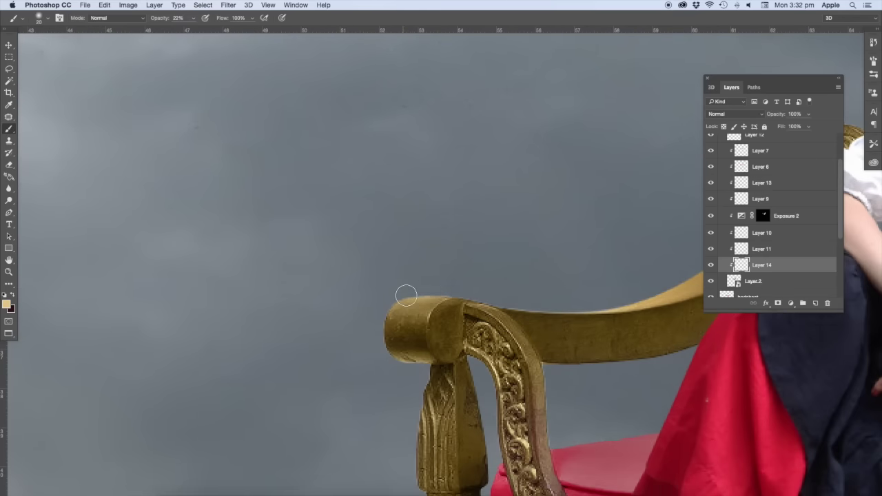
pyautogui.moveTo(430, 301); pyautogui.dragTo(393, 303)
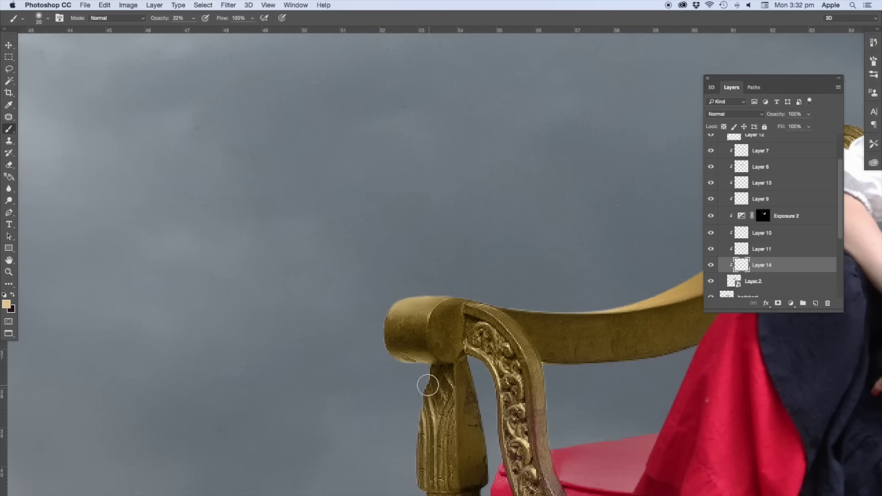
# - Resize the brush, sample a darker brown from the chair, then zoom out to the whole scene
pyautogui.scroll(-3, 353, 321)
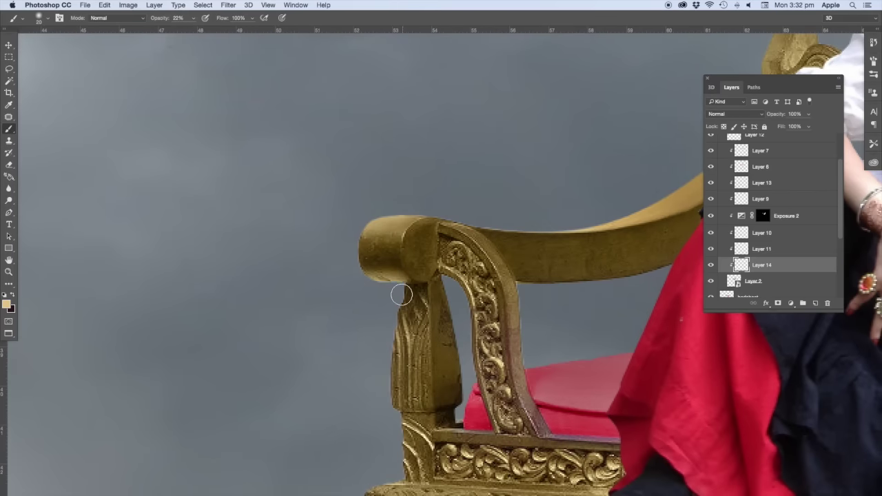
pyautogui.press(']')
pyautogui.press(']')
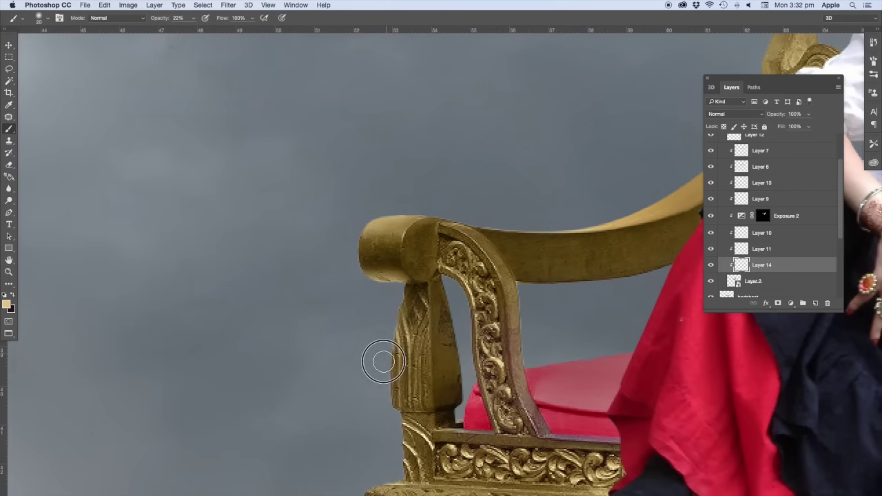
pyautogui.scroll(-2, 383, 362)
pyautogui.scroll(-1, 393, 299)
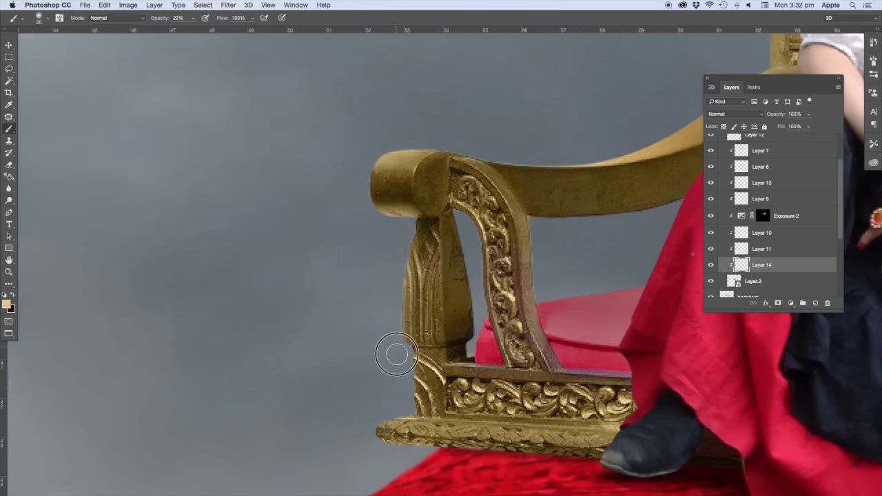
pyautogui.press('[')
pyautogui.press('[')
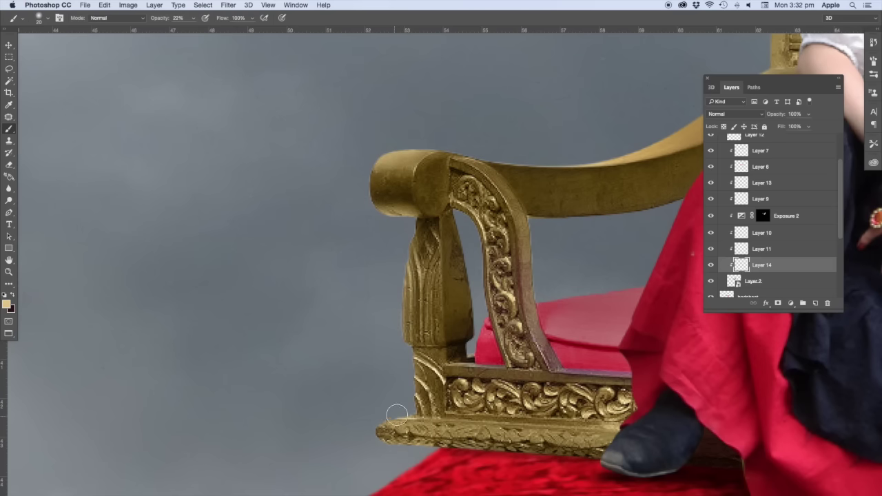
pyautogui.scroll(3, 485, 336)
pyautogui.hscroll(2, 486, 337)
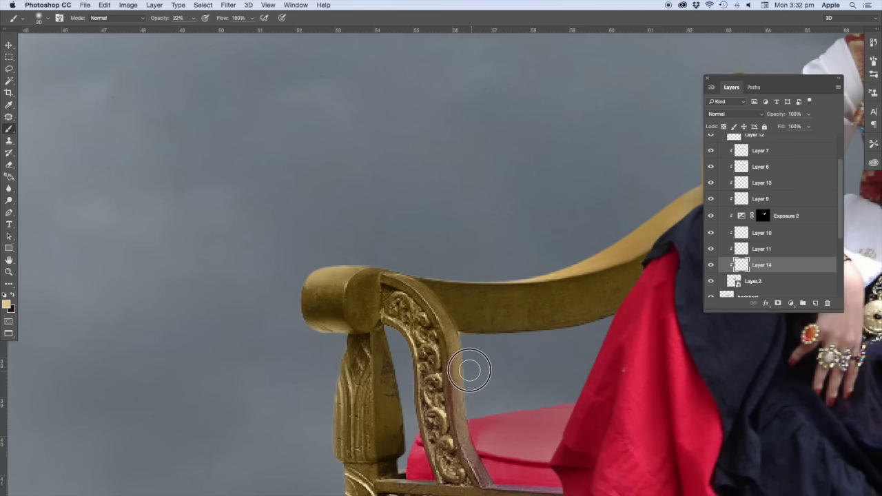
pyautogui.keyDown('alt'); pyautogui.click(460, 395); pyautogui.keyUp('alt')
pyautogui.press('[')
pyautogui.press('[')
pyautogui.press('[')
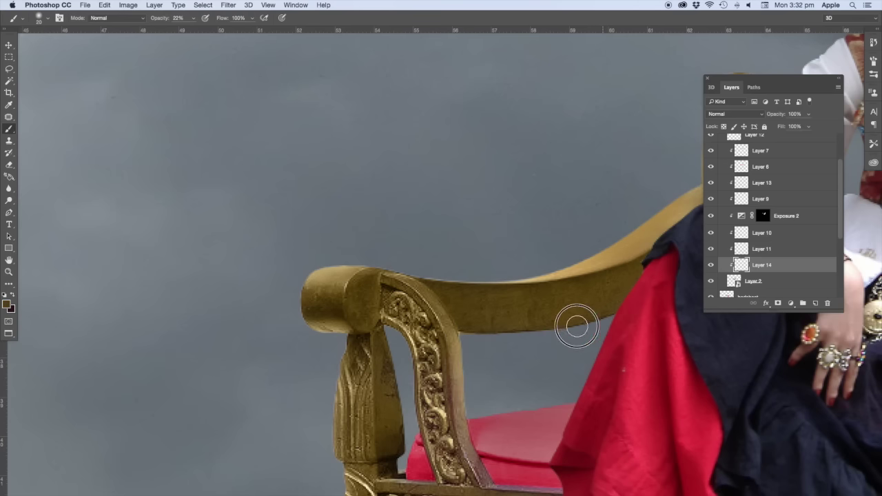
pyautogui.moveTo(456, 317); pyautogui.dragTo(321, 393)
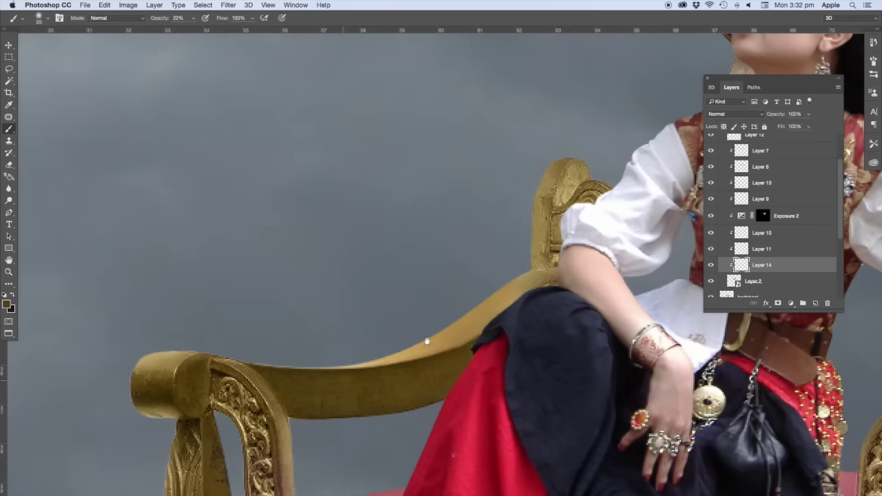
pyautogui.press('super+minus')
pyautogui.press('super+minus')
pyautogui.press('super+minus')
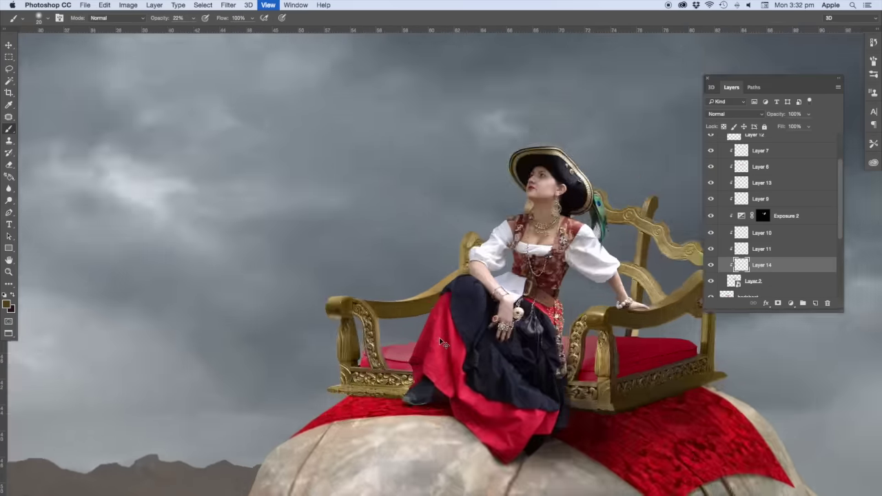
pyautogui.press('super+minus')
pyautogui.press('super+minus')
pyautogui.press('super+minus')
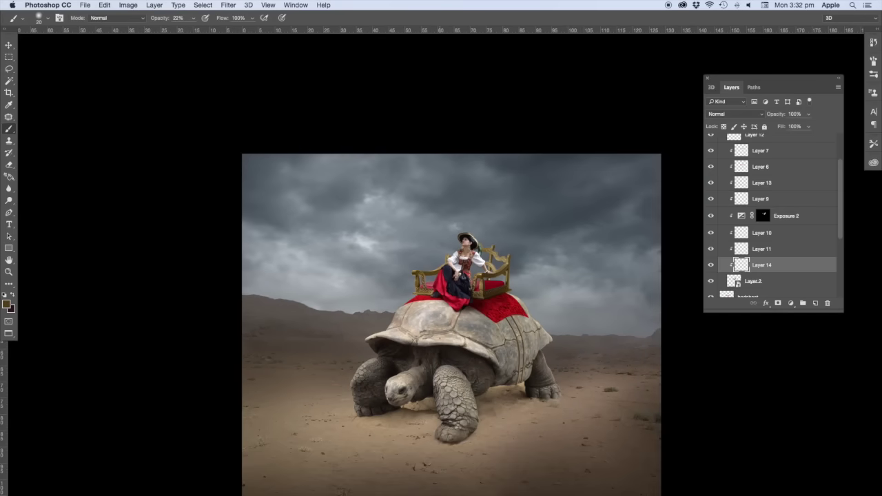
# - Recentre the composition, collapse Group 1 and make the queen layer active
pyautogui.moveTo(509, 387); pyautogui.dragTo(433, 282)
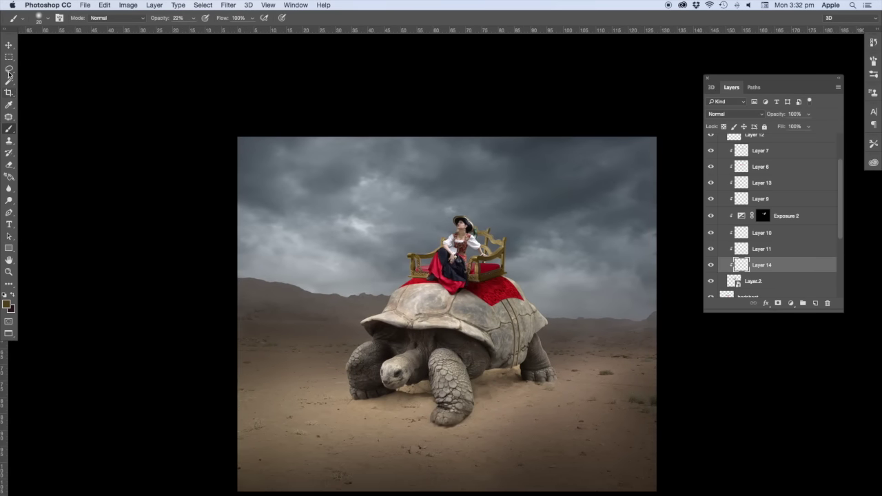
pyautogui.click(9, 46)
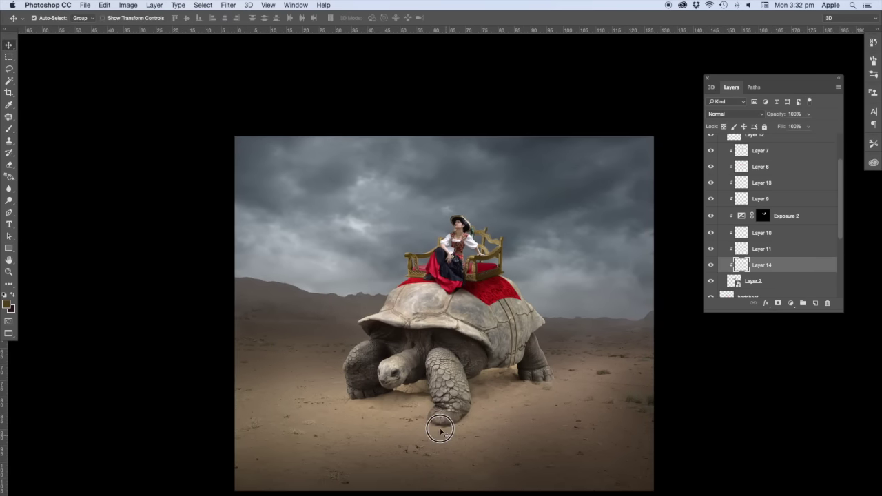
pyautogui.moveTo(506, 364); pyautogui.dragTo(477, 333)
pyautogui.scroll(3, 809, 212)
pyautogui.scroll(1, 809, 213)
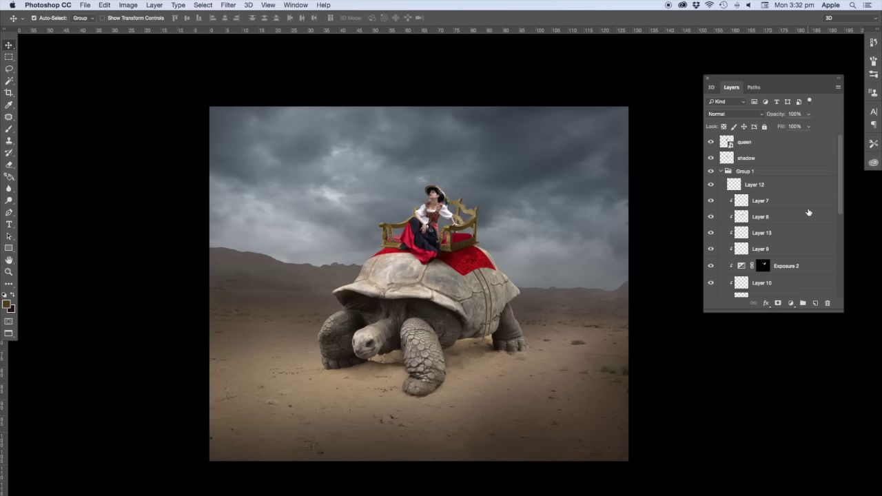
pyautogui.click(721, 172)
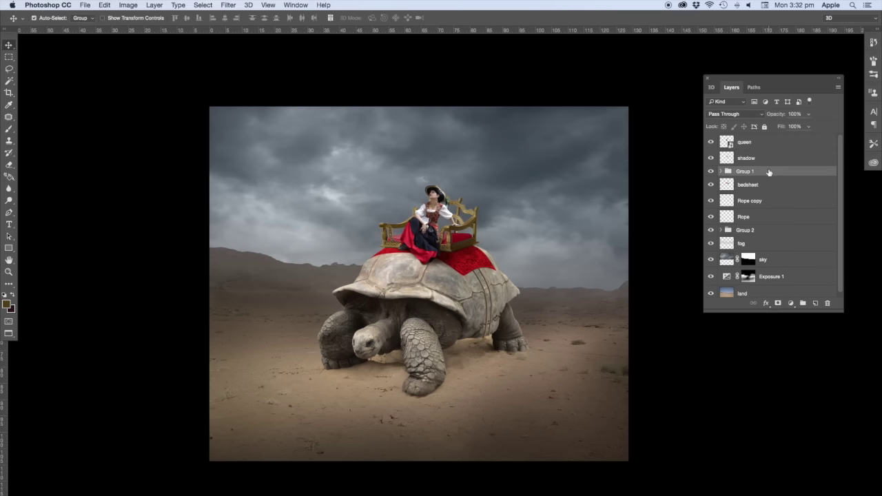
pyautogui.click(772, 145)
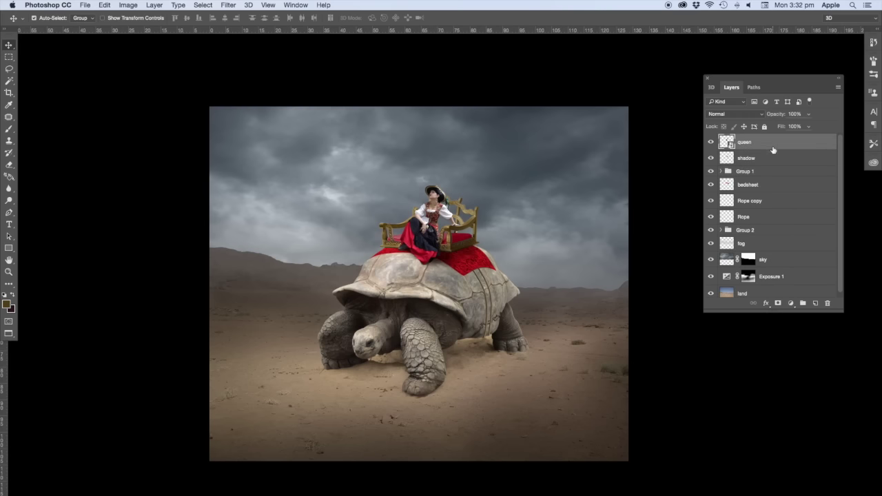
# - Add new Layer 15 above the queen layer and switch to the Brush tool
pyautogui.click(815, 304)
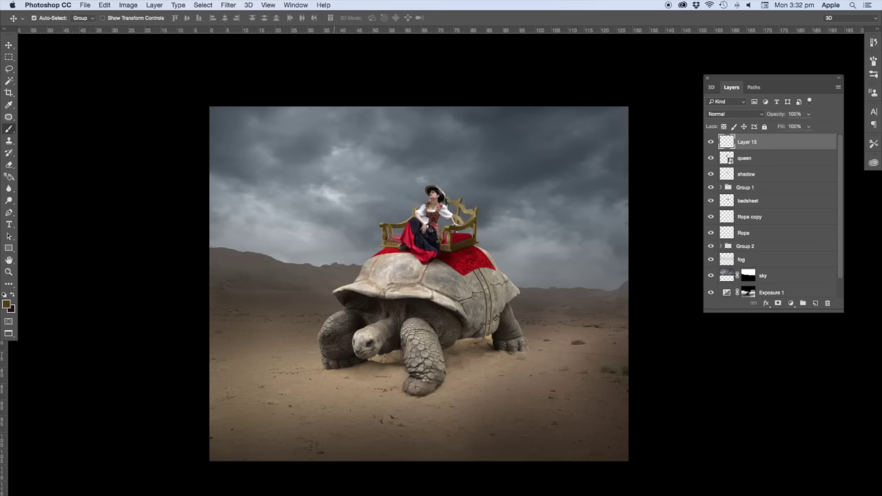
pyautogui.press('b')
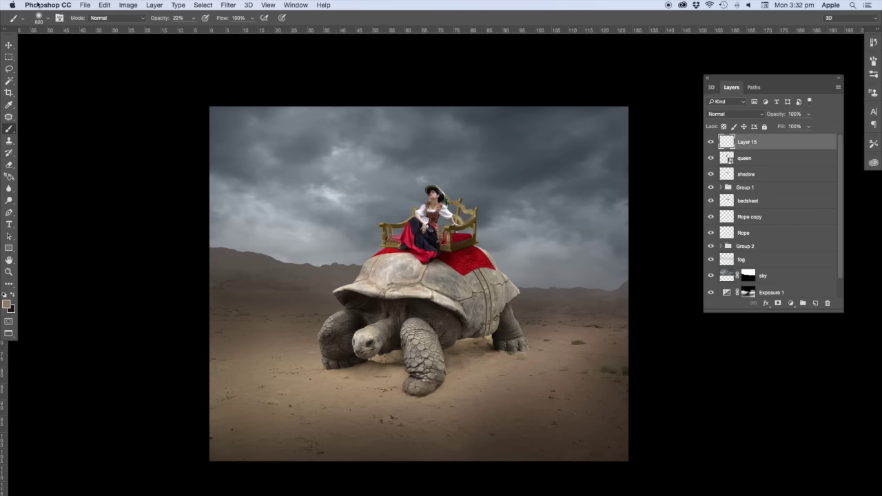
pyautogui.click(44, 20)
# - Choose the 600 textured brush and paint dust haze around the tortoise's rear and front feet
pyautogui.click(32, 87)
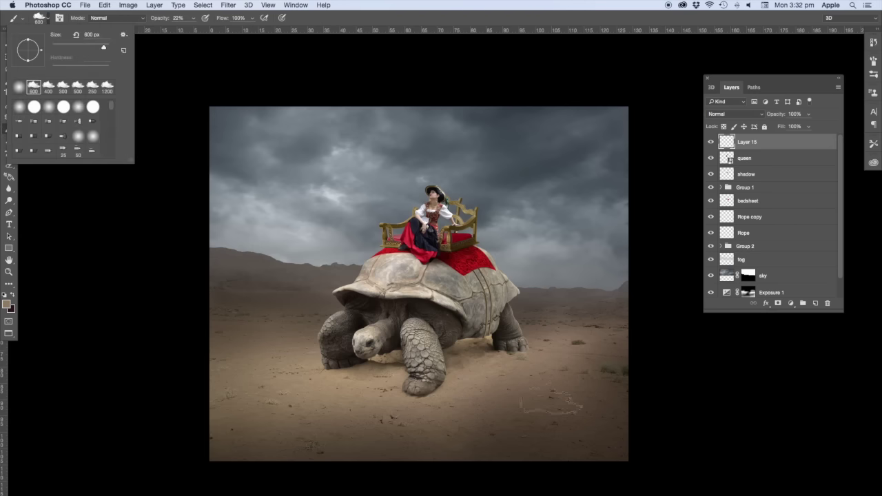
pyautogui.click(535, 343)
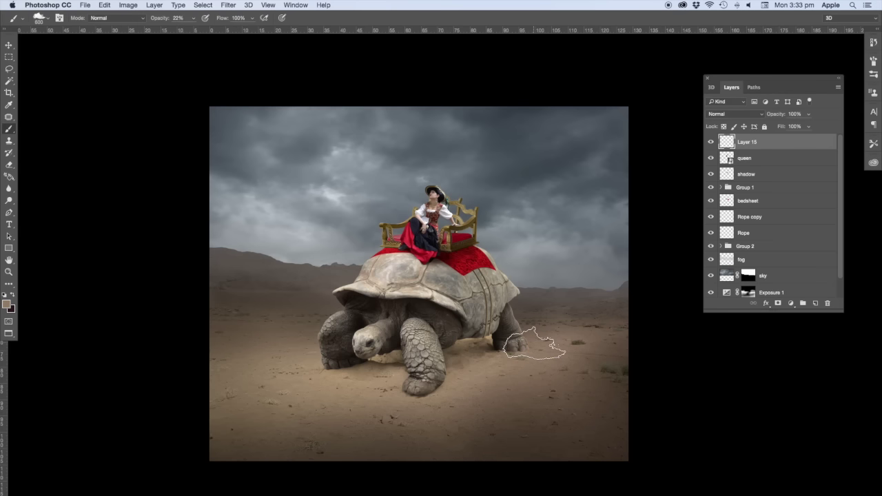
pyautogui.moveTo(534, 342)
pyautogui.mouseDown()
pyautogui.moveTo(619, 301)
pyautogui.moveTo(589, 342)
pyautogui.moveTo(515, 359)
pyautogui.mouseUp()
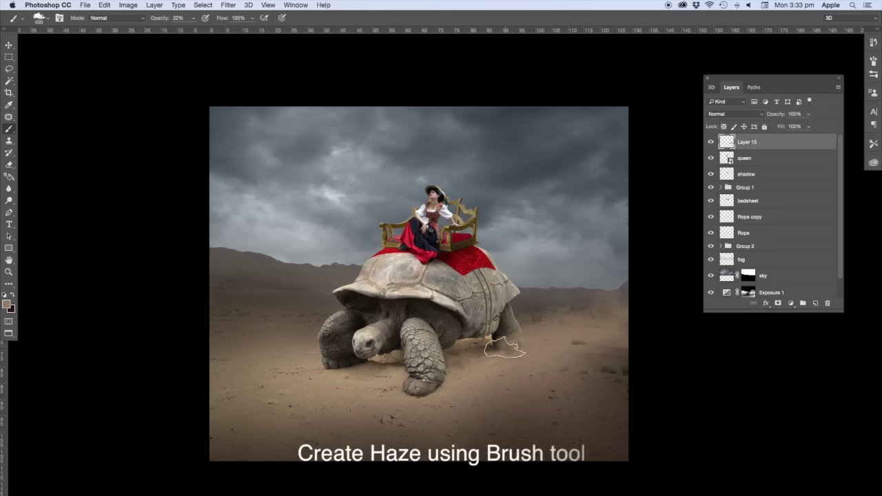
pyautogui.moveTo(515, 359); pyautogui.dragTo(507, 345)
pyautogui.moveTo(338, 362); pyautogui.dragTo(353, 364)
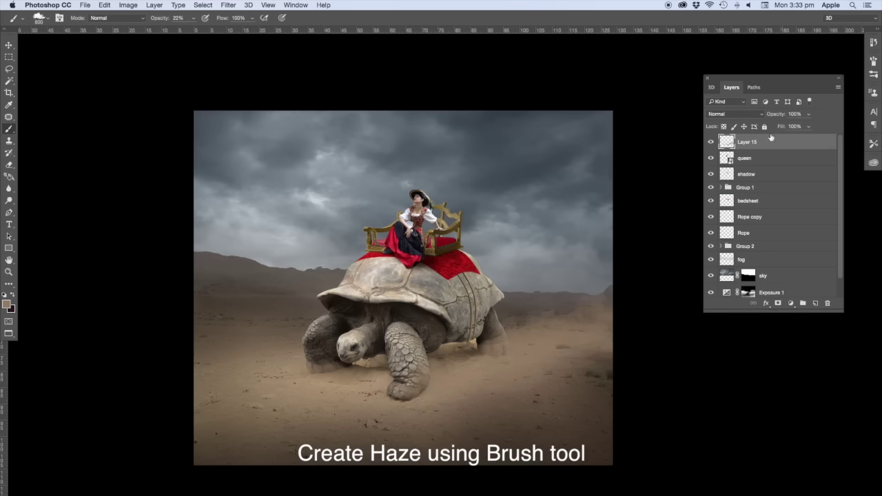
# - Set Layer 15 to Screen blending with 71% fill
pyautogui.click(734, 114)
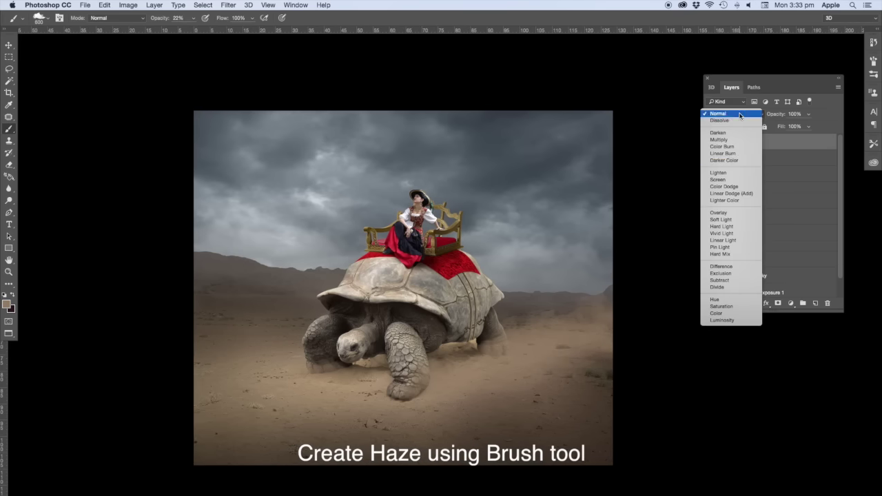
pyautogui.click(728, 177)
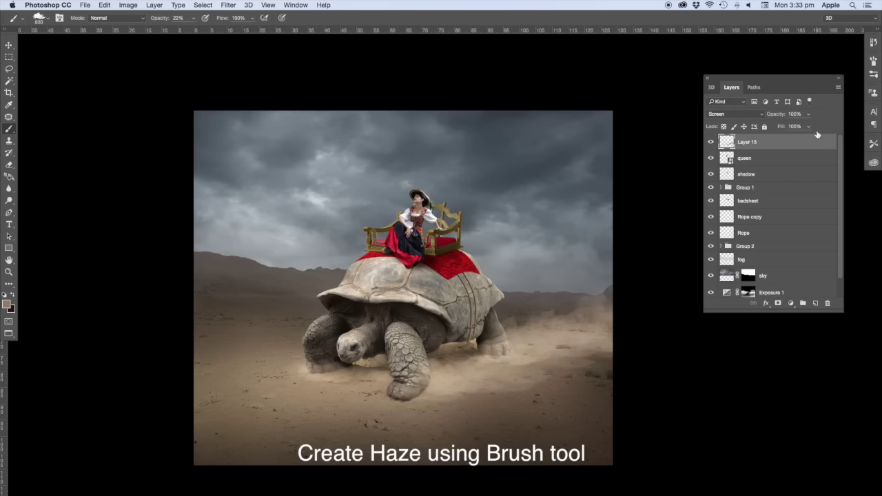
pyautogui.click(809, 126)
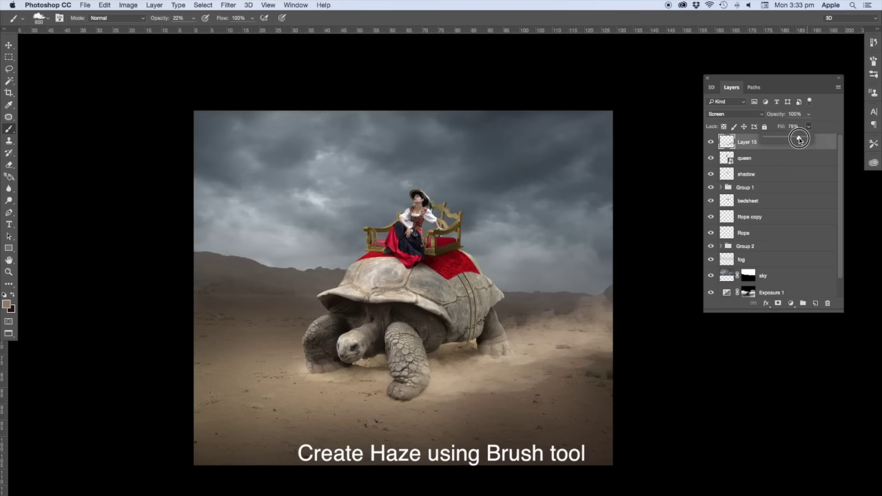
pyautogui.moveTo(799, 139); pyautogui.dragTo(796, 139)
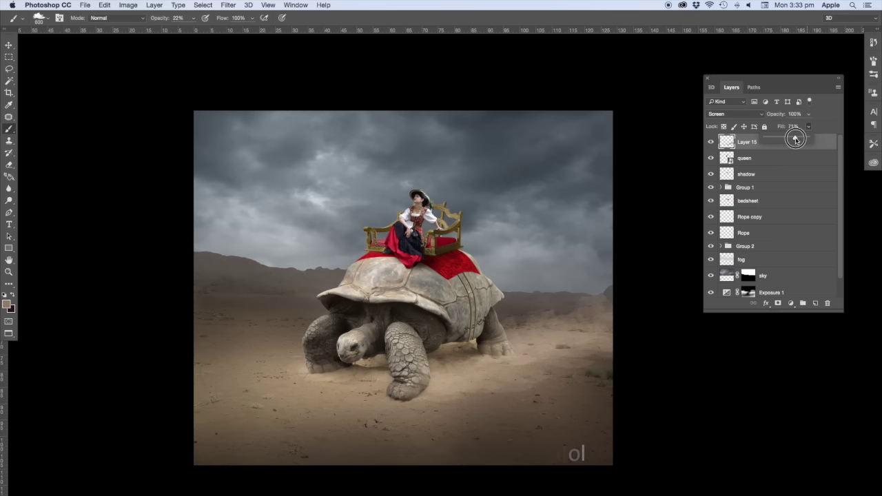
pyautogui.click(228, 6)
pyautogui.moveTo(233, 115)
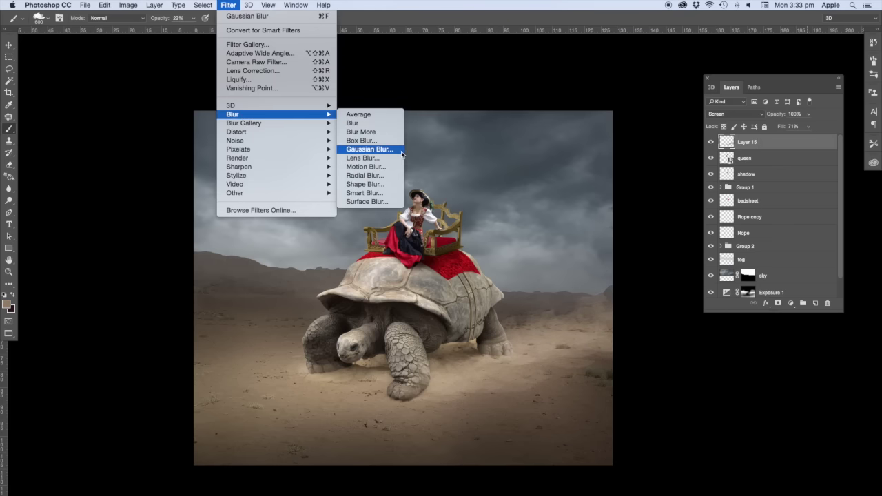
# - Soften the Layer 15 dust haze with a Gaussian Blur of about 21.8 pixels
pyautogui.click(399, 149)
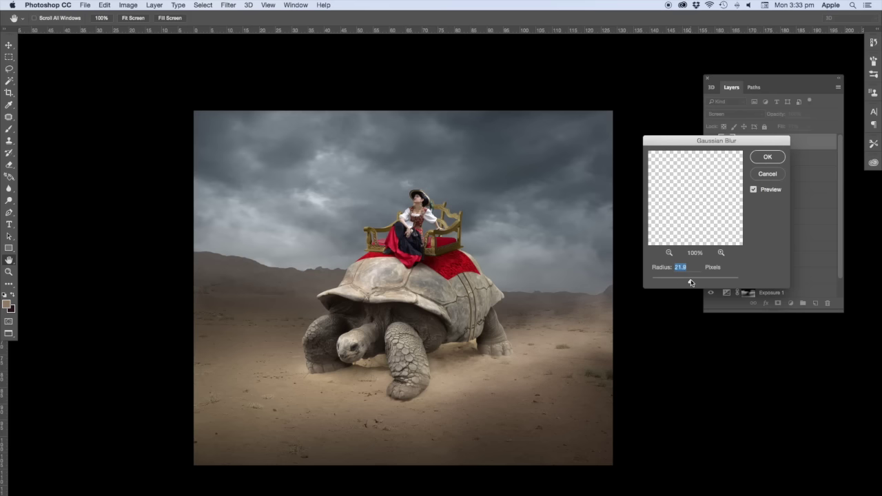
pyautogui.click(767, 157)
pyautogui.press('v')
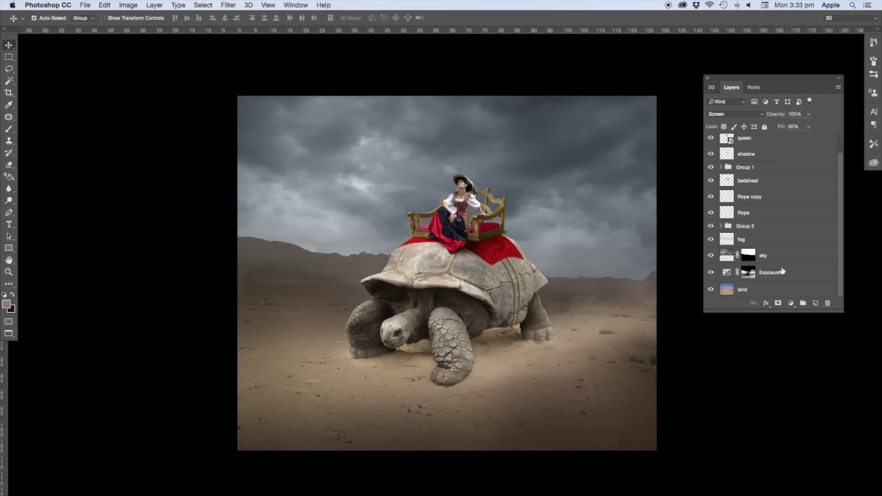
pyautogui.click(781, 257)
# - Add a Sepia Photo Filter above the sky layer in Soft Light blend mode
pyautogui.click(791, 305)
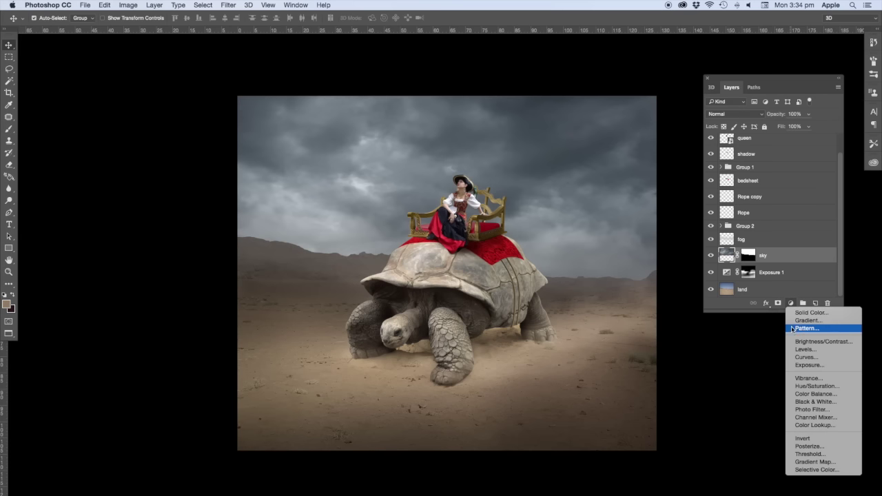
pyautogui.click(803, 407)
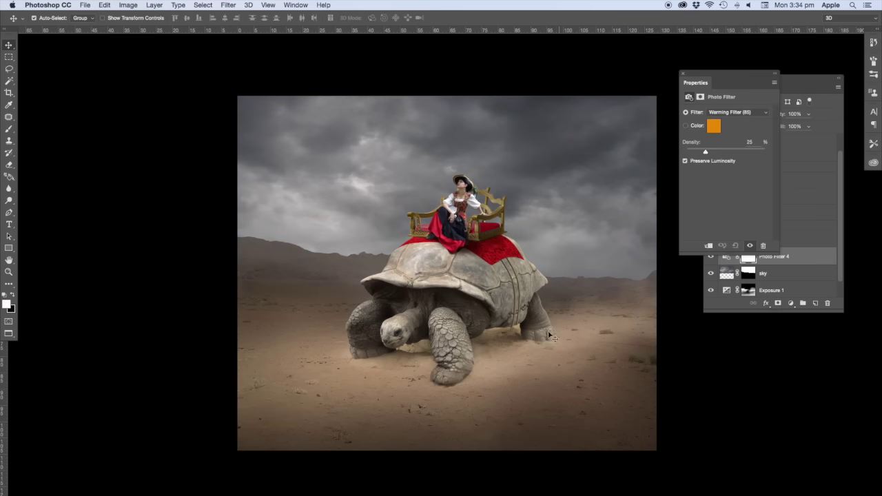
pyautogui.moveTo(744, 72); pyautogui.dragTo(663, 74)
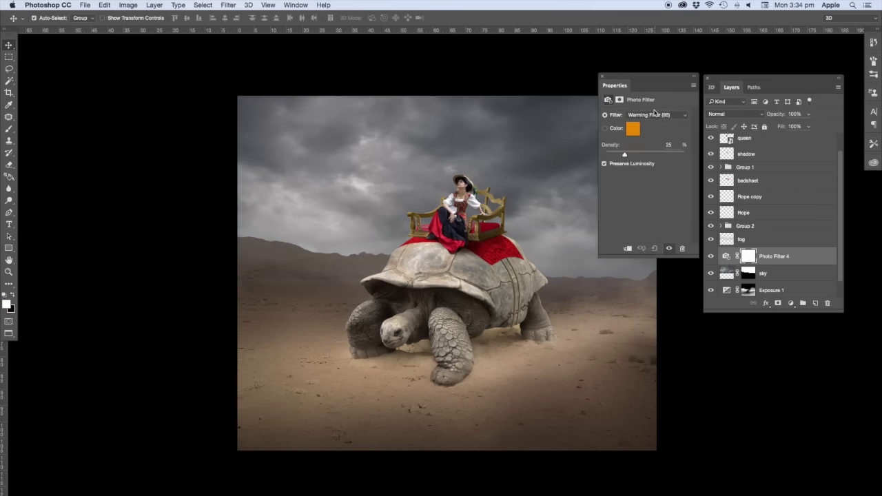
pyautogui.click(656, 115)
pyautogui.click(653, 211)
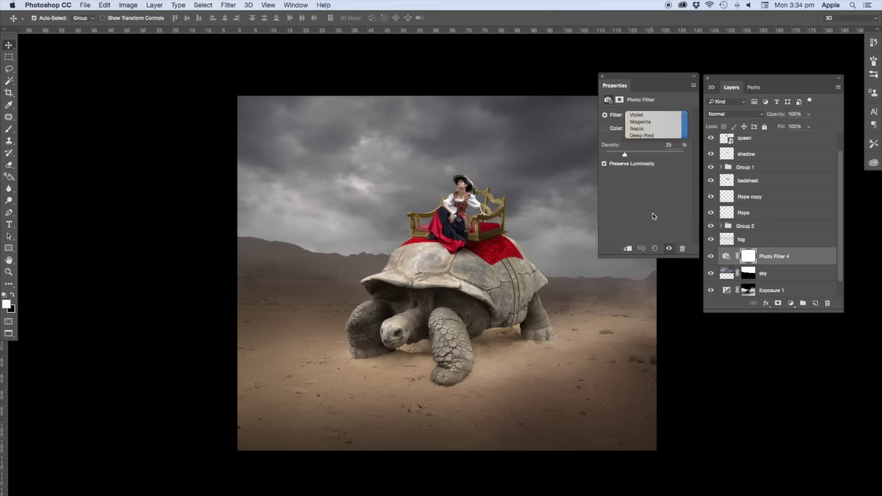
pyautogui.click(750, 114)
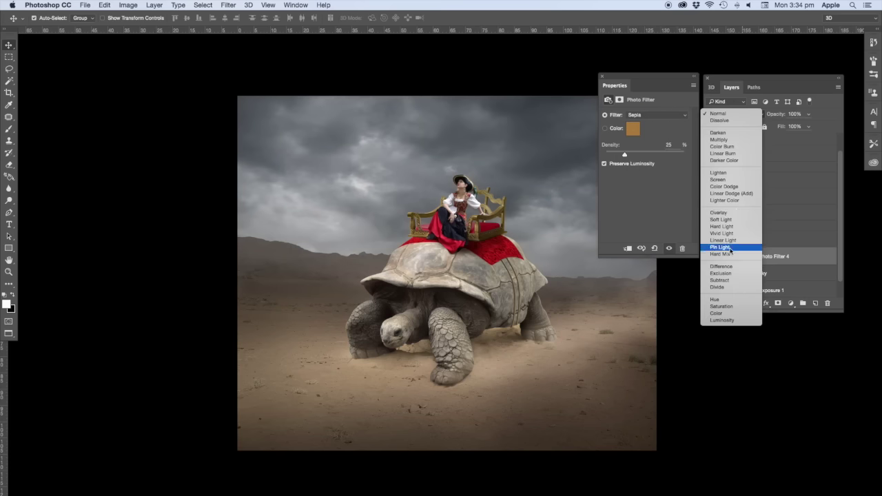
pyautogui.click(722, 219)
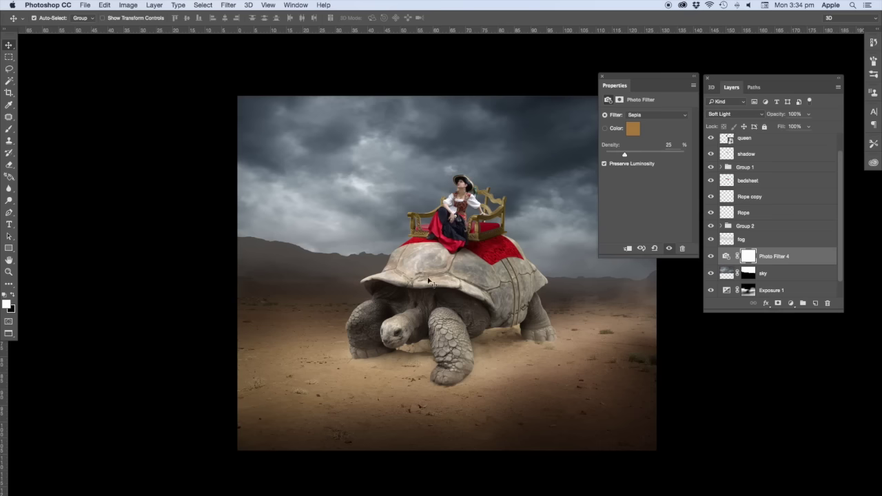
# - Set the photo filter to 55% density and 72% fill, comparing it on and off
pyautogui.moveTo(428, 281); pyautogui.dragTo(355, 279)
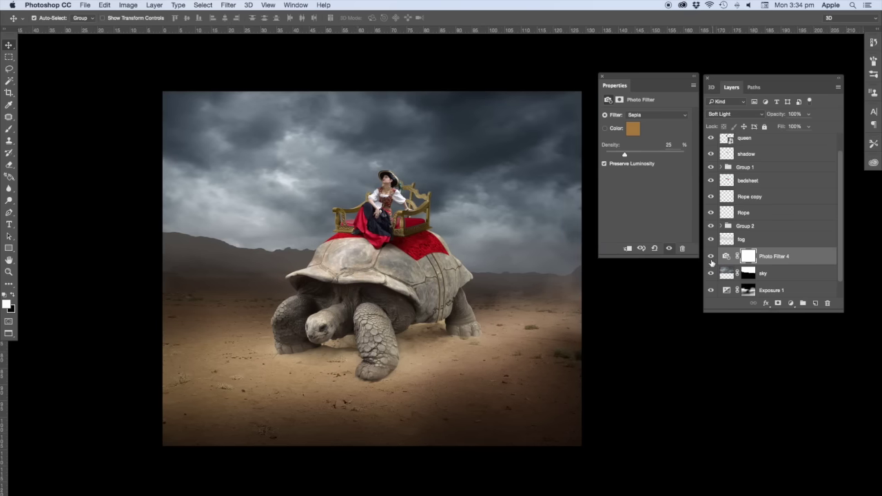
pyautogui.click(710, 256)
pyautogui.click(711, 256)
pyautogui.click(809, 129)
pyautogui.moveTo(626, 157); pyautogui.dragTo(656, 157)
pyautogui.moveTo(804, 138); pyautogui.dragTo(787, 138)
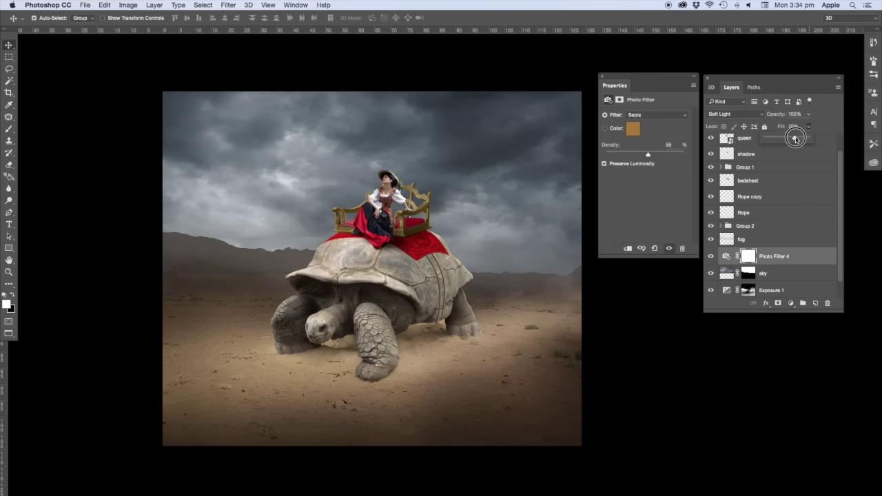
pyautogui.click(712, 257)
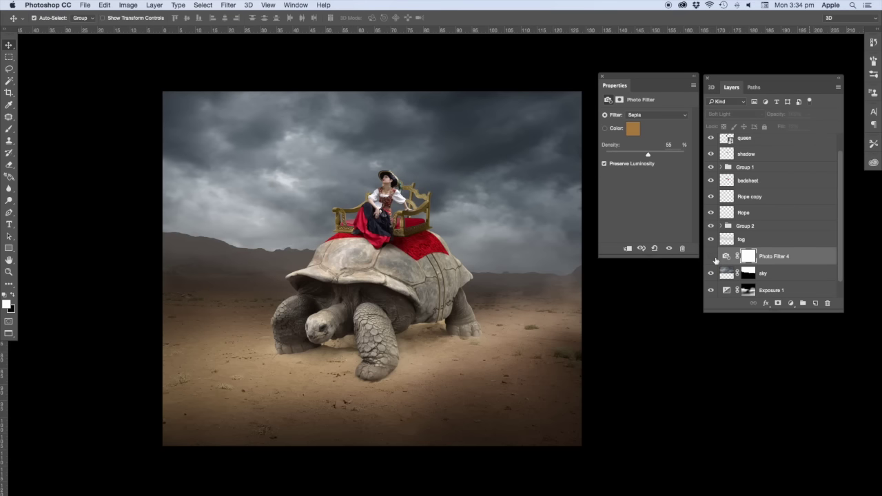
pyautogui.click(712, 257)
pyautogui.click(711, 256)
pyautogui.click(711, 256)
pyautogui.click(712, 256)
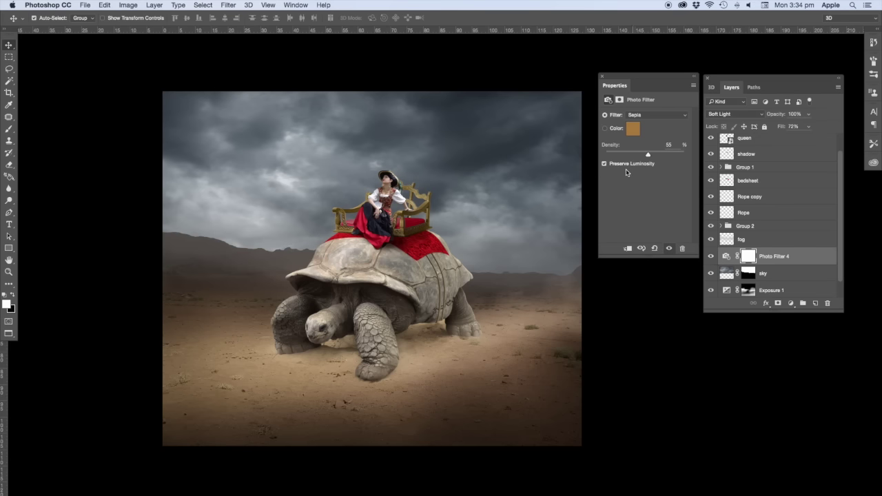
pyautogui.click(602, 77)
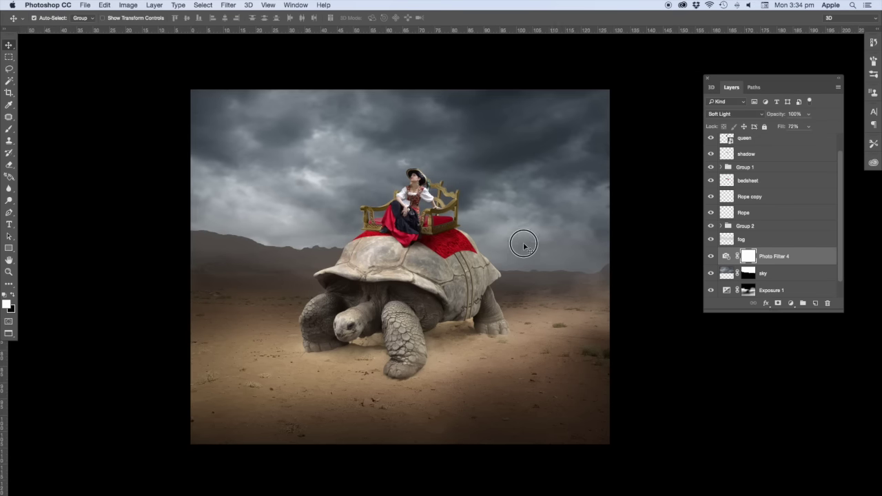
# - Switch to the cloud brush, resize it from 500 to 600, then undo the last change
pyautogui.scroll(2, 775, 246)
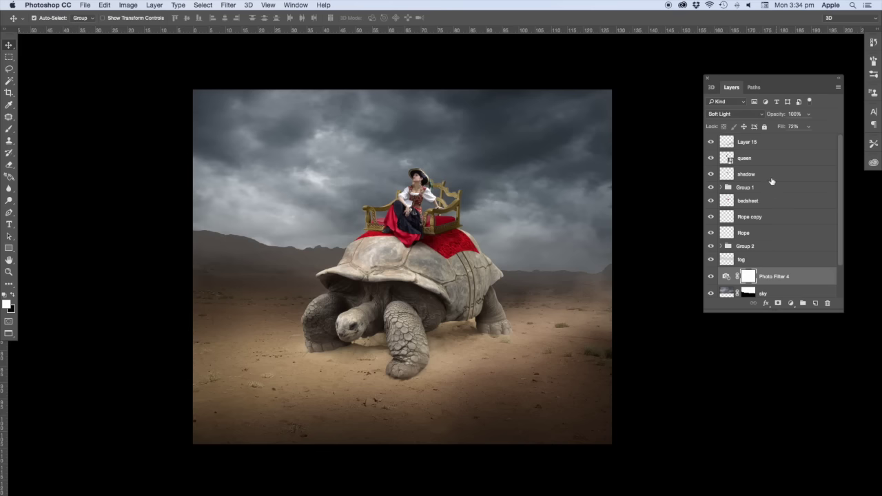
pyautogui.press('b')
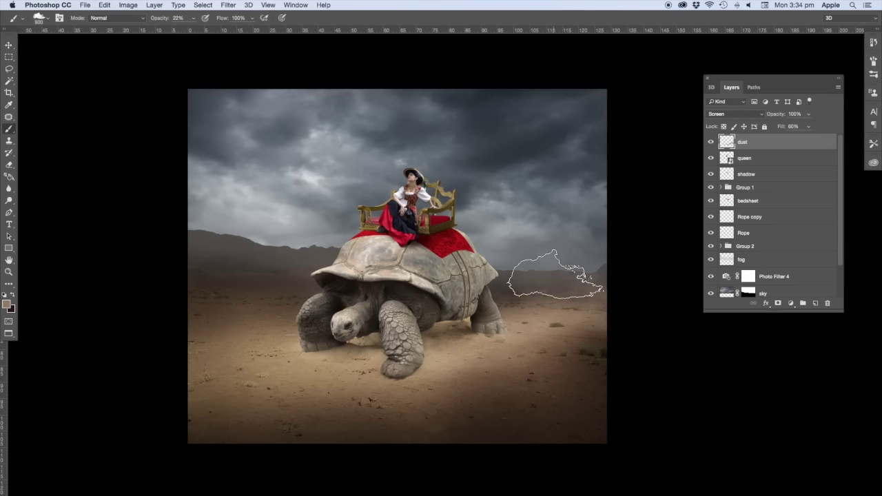
pyautogui.press('[')
pyautogui.press('[')
pyautogui.press('[')
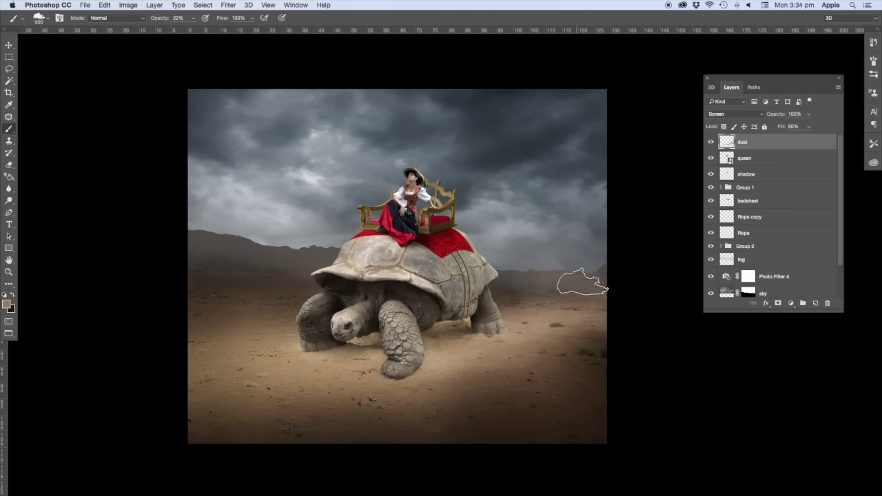
pyautogui.press(']')
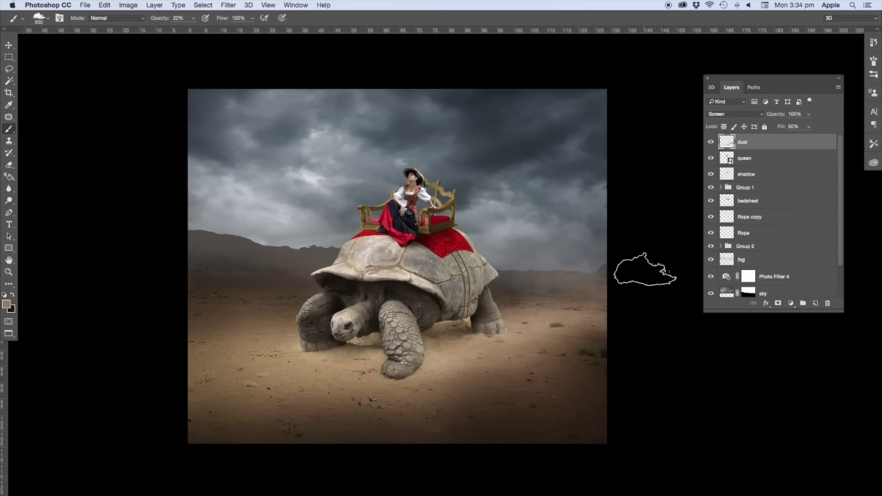
pyautogui.hotkey('ctrl', 'z')
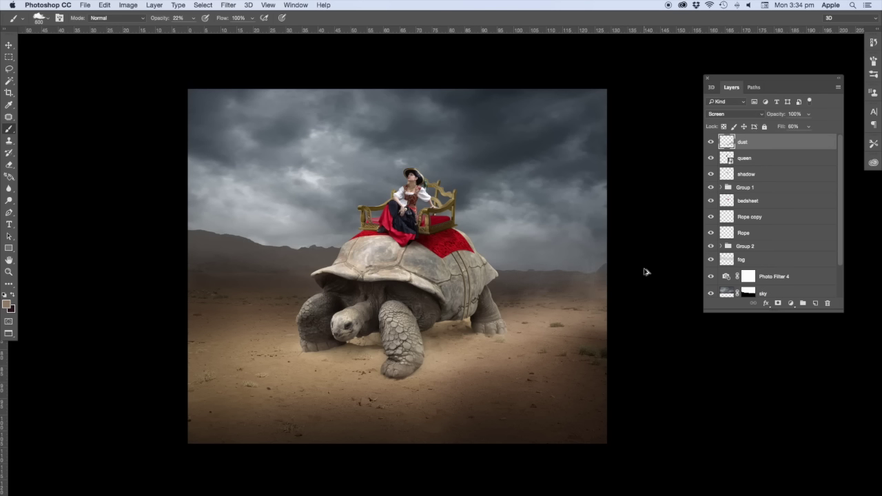
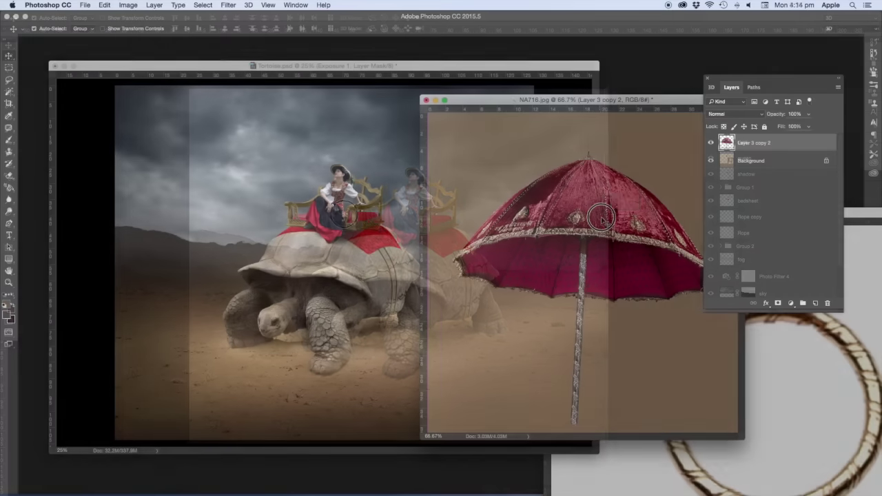
# - Drag the red umbrella layer into Tortoise.psd and fit the image on screen
pyautogui.moveTo(602, 219); pyautogui.dragTo(385, 184)
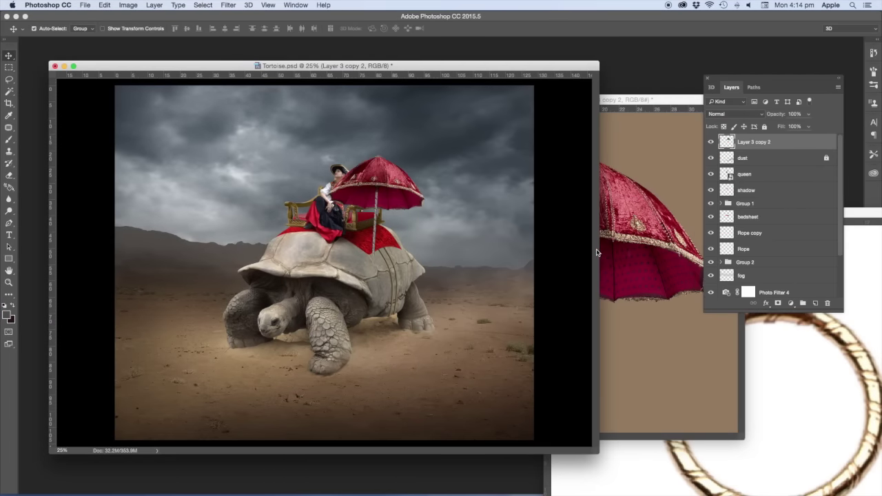
pyautogui.press('f')
pyautogui.hotkey('ctrl', '0')
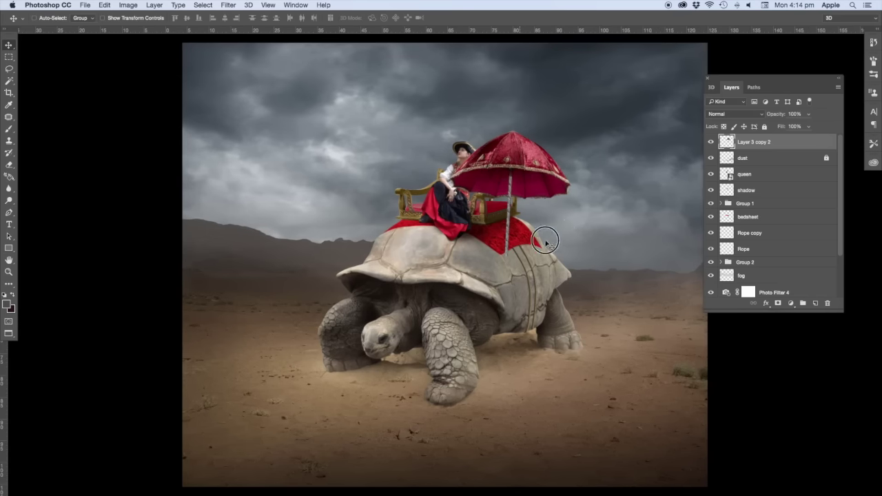
pyautogui.scroll(1, 546, 241)
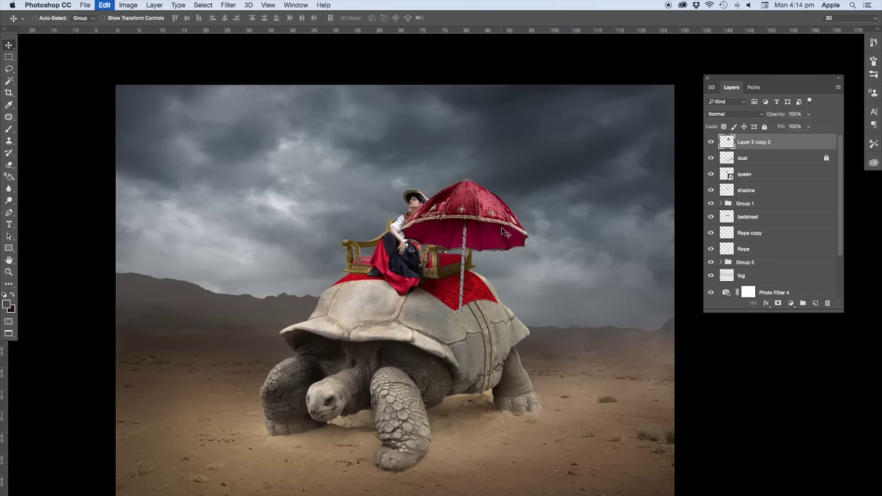
# - Position the umbrella above the throne, with its layer behind the queen
pyautogui.hotkey('ctrl', 't')
pyautogui.moveTo(461, 236); pyautogui.dragTo(421, 196)
pyautogui.press('Return')
pyautogui.hotkey('ctrl', '[')
pyautogui.hotkey('ctrl', '[')
pyautogui.hotkey('ctrl', '[')
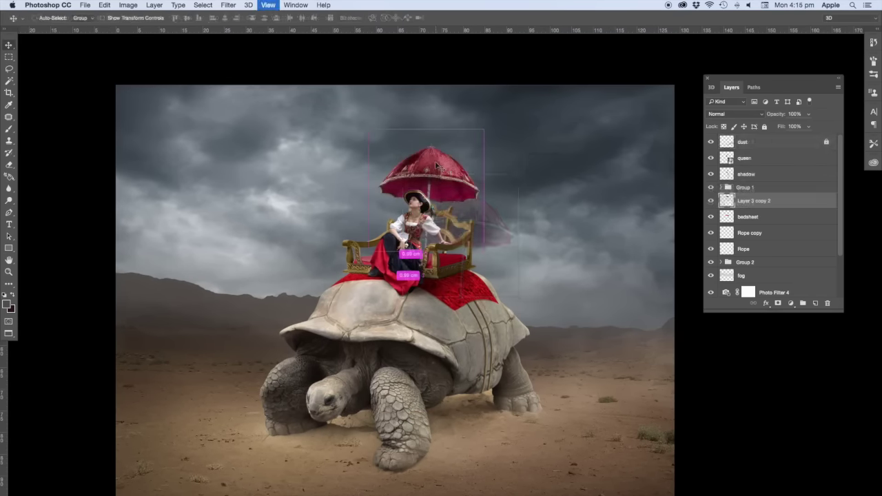
pyautogui.hotkey('ctrl', '+')
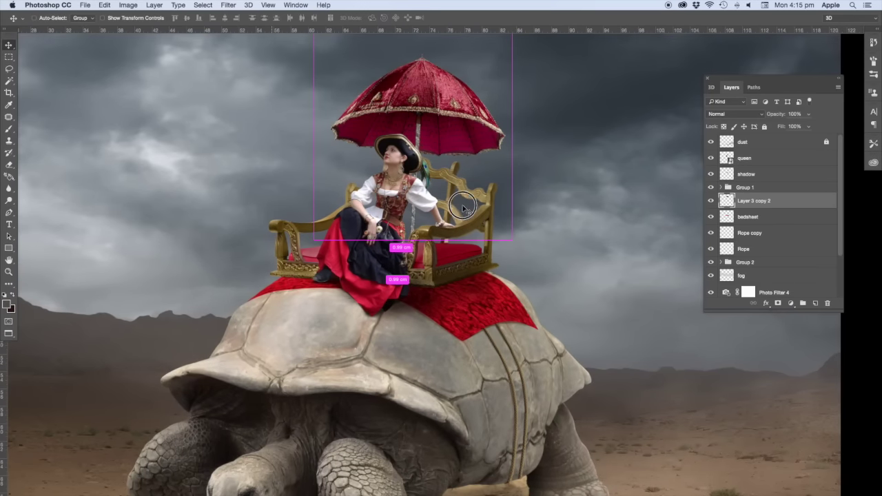
pyautogui.hotkey('ctrl', '+')
pyautogui.moveTo(463, 207); pyautogui.dragTo(462, 210)
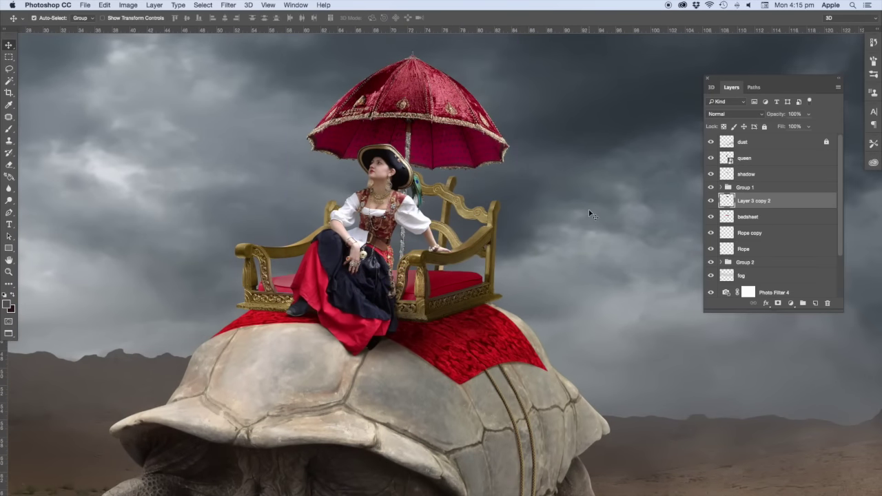
pyautogui.press('Left')
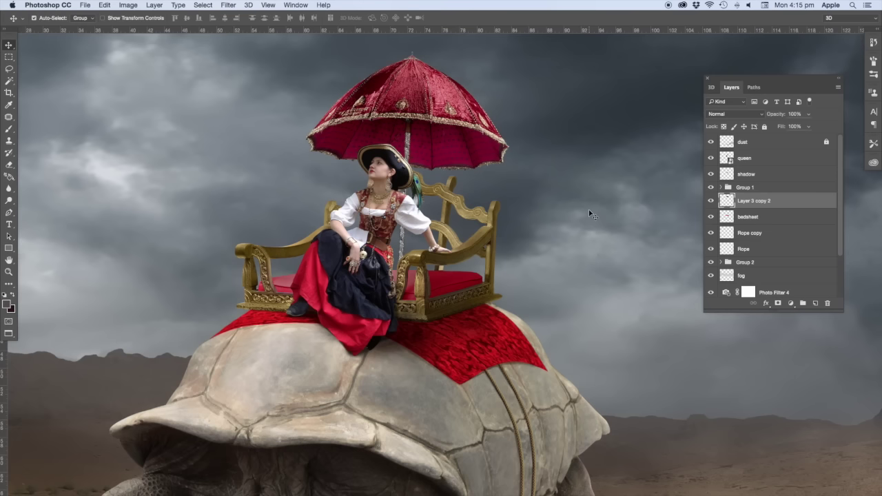
pyautogui.press('Right')
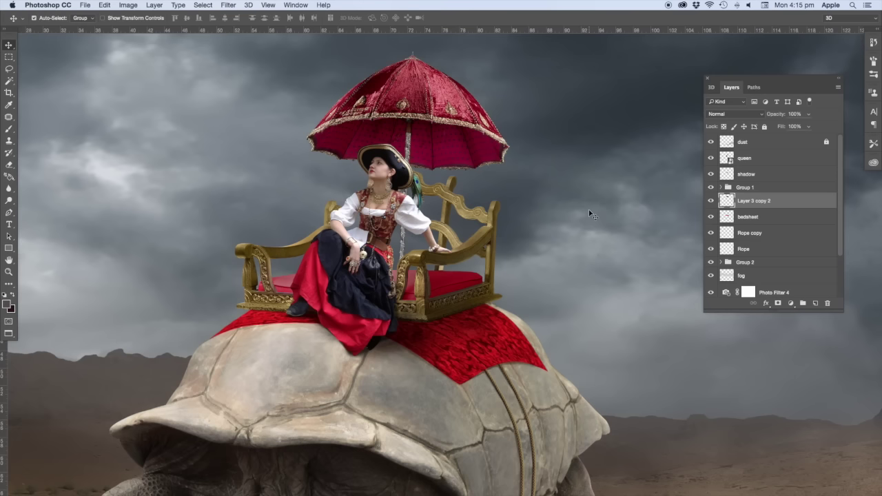
# - Rotate the umbrella slightly clockwise around its base
pyautogui.press('super+minus')
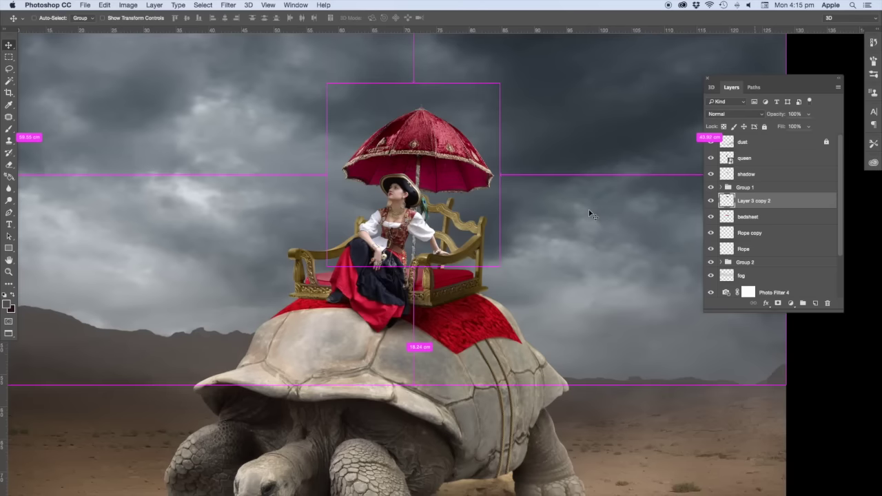
pyautogui.press('super+minus')
pyautogui.press('super+t')
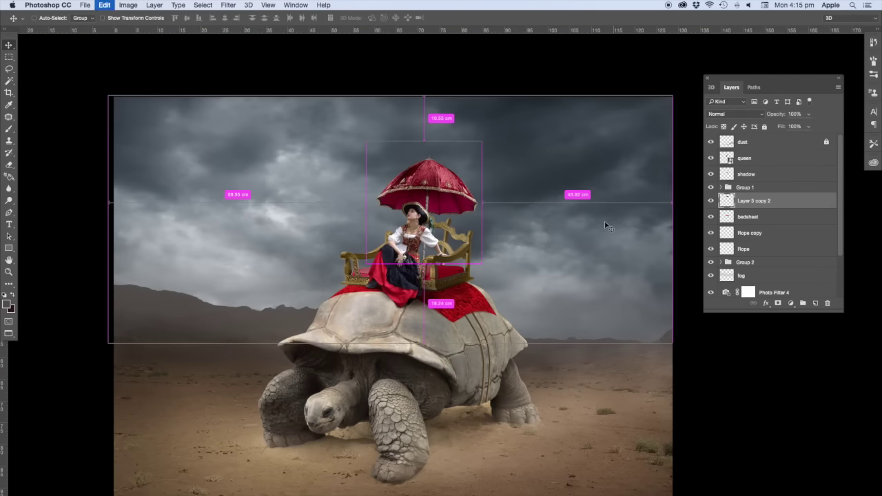
pyautogui.moveTo(432, 203); pyautogui.dragTo(433, 207)
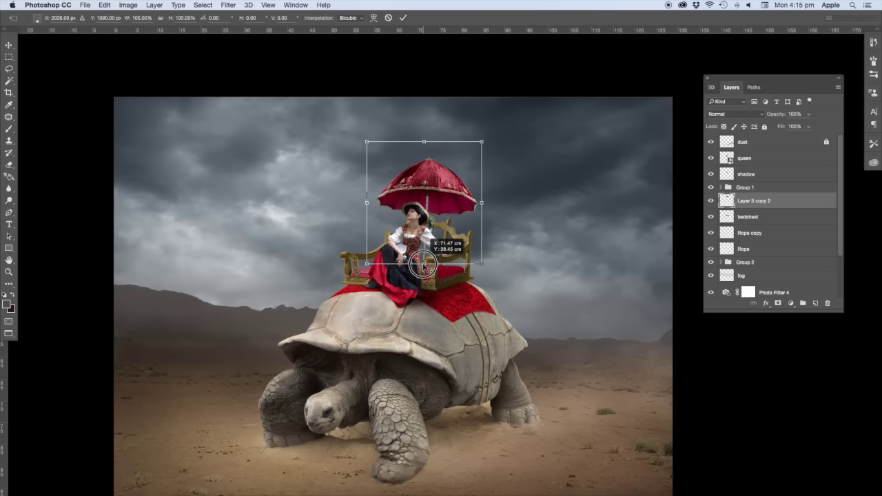
pyautogui.moveTo(440, 124); pyautogui.dragTo(446, 128)
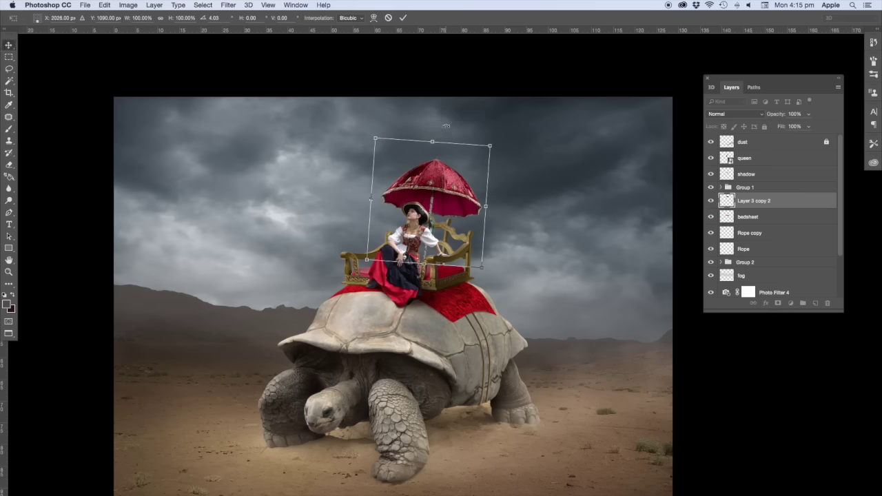
pyautogui.press('Return')
pyautogui.press('super+minus')
pyautogui.scroll(-3, 531, 230)
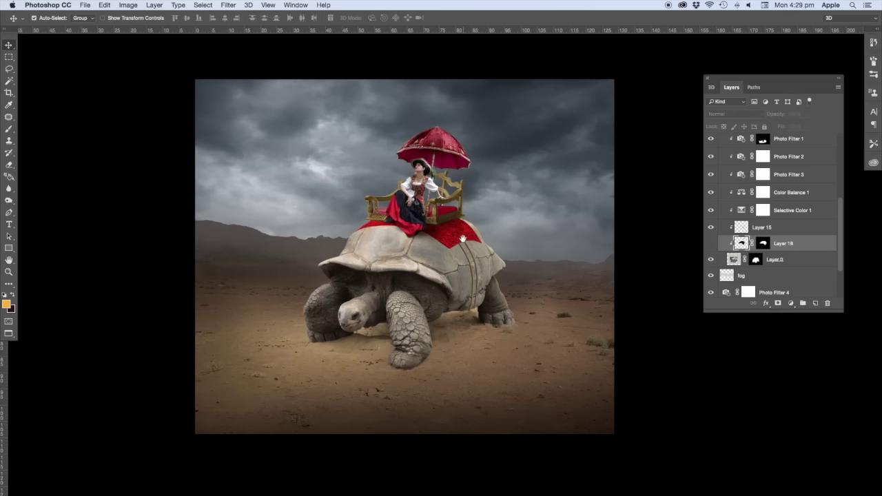
# - Load the Layer 18 mask as a selection and add a Photo Filter to Layer 0
pyautogui.moveTo(462, 239); pyautogui.dragTo(462, 240)
pyautogui.keyDown('super'); pyautogui.click(761, 245); pyautogui.keyUp('super')
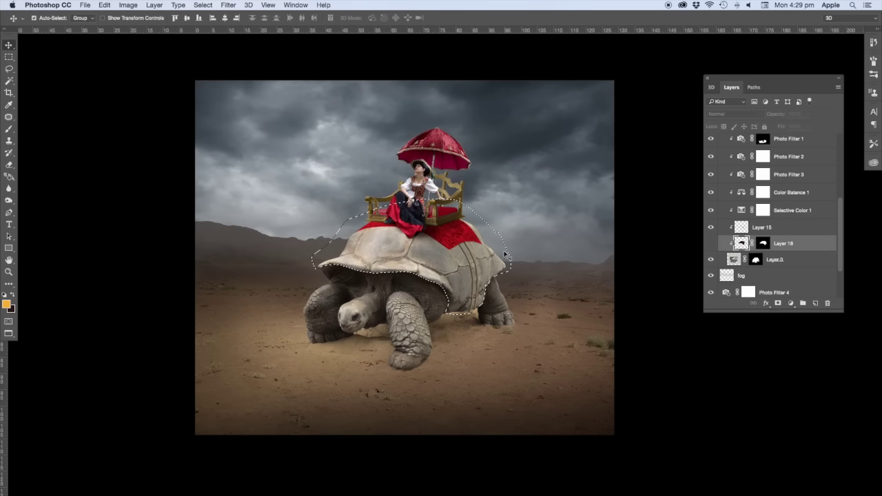
pyautogui.click(793, 260)
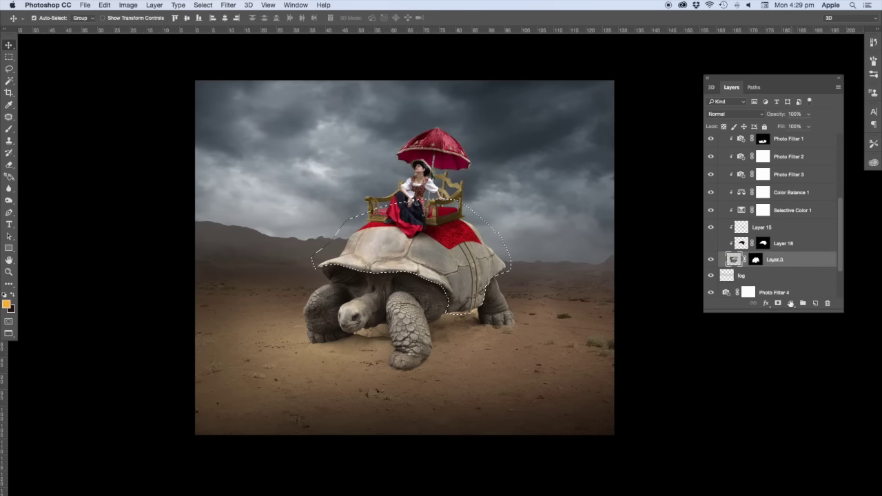
pyautogui.click(790, 303)
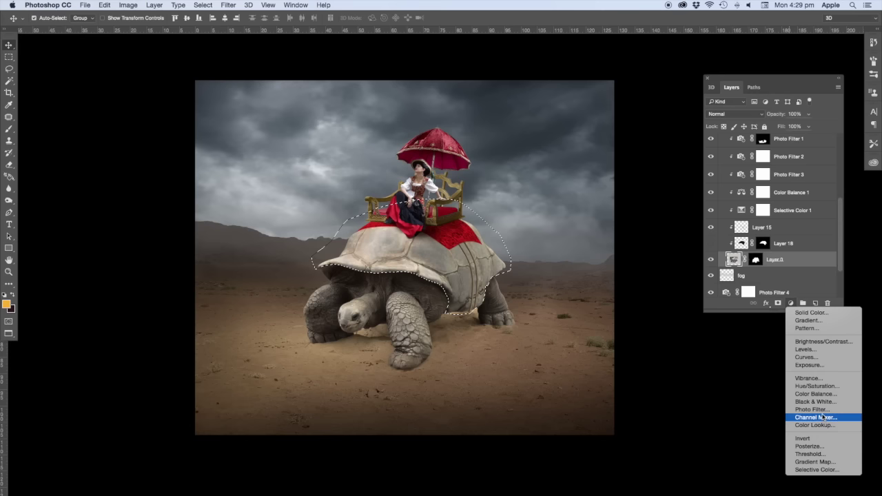
pyautogui.click(821, 410)
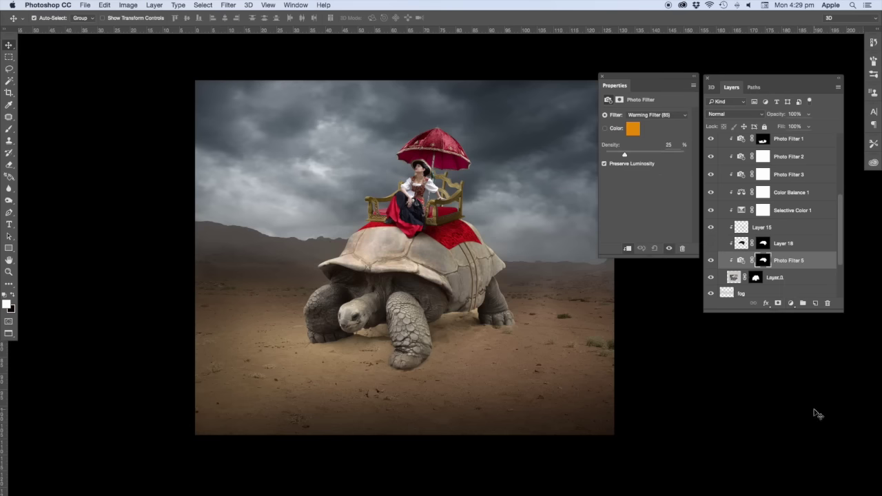
# - Set the shell's Photo Filter to Warming Filter (81) at 28% density
pyautogui.moveTo(626, 155); pyautogui.dragTo(640, 159)
pyautogui.click(653, 116)
pyautogui.click(648, 166)
pyautogui.click(643, 116)
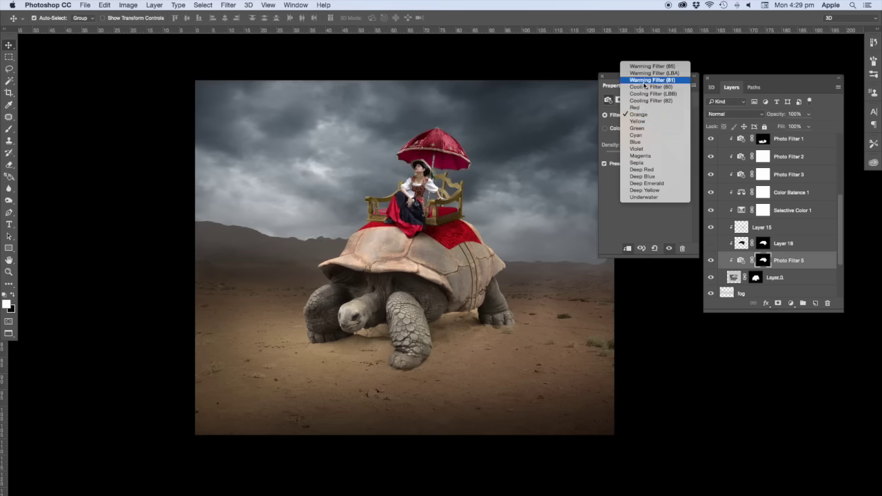
pyautogui.click(641, 109)
pyautogui.moveTo(502, 257); pyautogui.dragTo(493, 271)
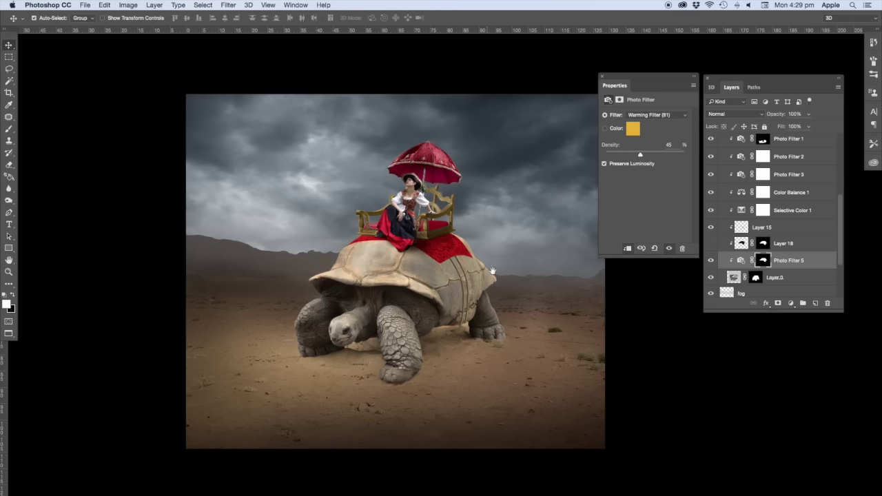
pyautogui.click(669, 249)
pyautogui.click(670, 249)
pyautogui.moveTo(638, 156); pyautogui.dragTo(628, 155)
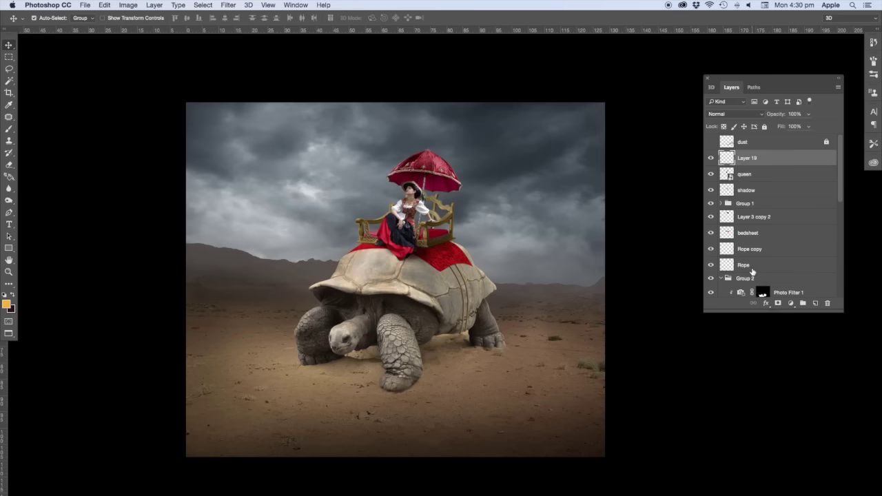
# - Paint a dark 400px dab, set it to Multiply, and flatten it into a foot shadow
pyautogui.press('d')
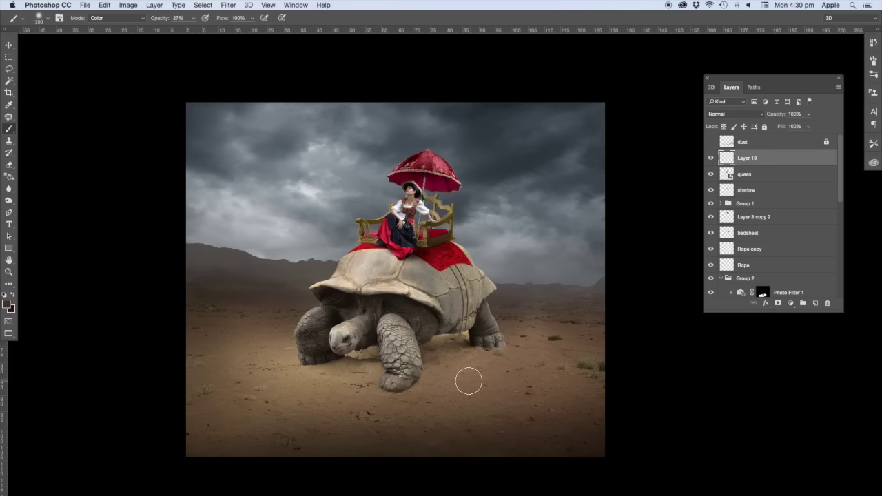
pyautogui.press(']')
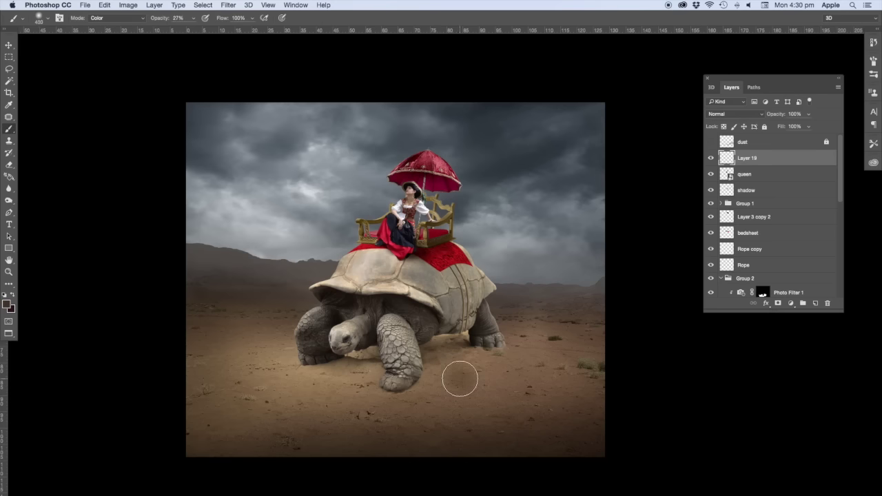
pyautogui.click(460, 379)
pyautogui.click(735, 114)
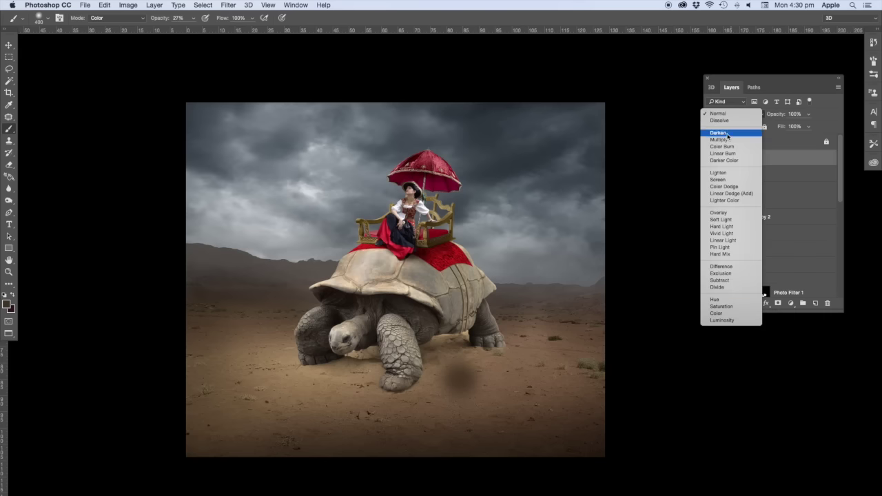
pyautogui.click(720, 142)
pyautogui.hotkey('ctrl', 't')
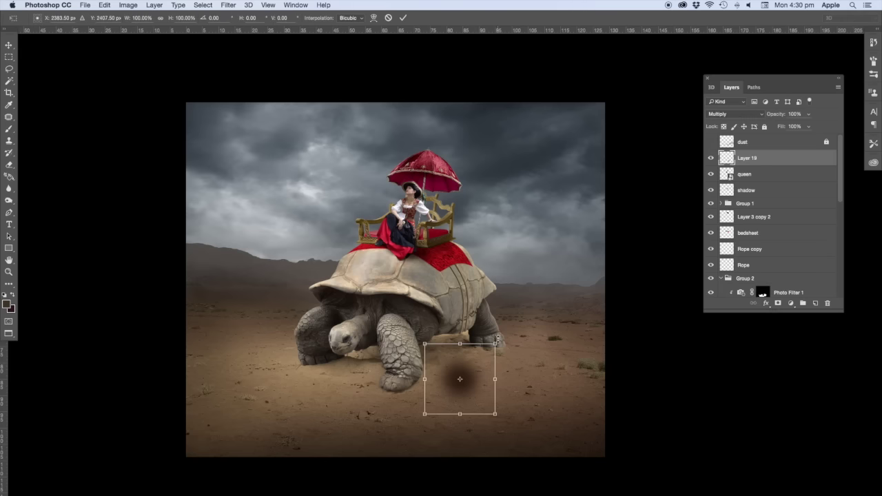
pyautogui.moveTo(466, 343)
pyautogui.mouseDown()
pyautogui.moveTo(467, 362)
pyautogui.moveTo(437, 384)
pyautogui.moveTo(466, 381)
pyautogui.mouseUp()
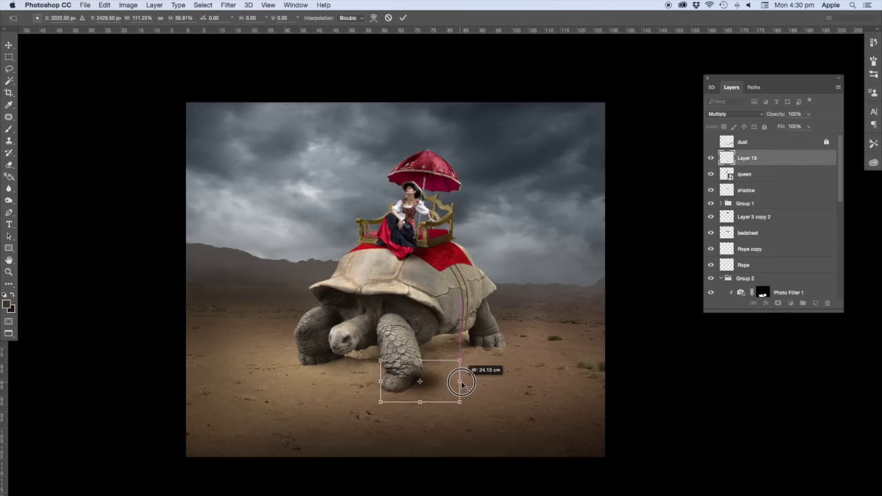
pyautogui.press('Return')
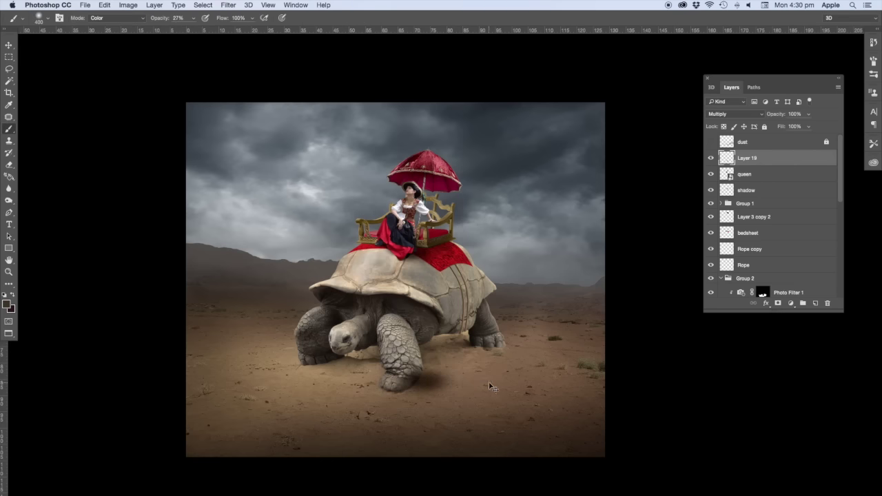
pyautogui.hotkey('ctrl', 't')
pyautogui.moveTo(463, 382)
pyautogui.mouseDown()
pyautogui.moveTo(454, 381)
pyautogui.moveTo(467, 381)
pyautogui.mouseUp()
pyautogui.press('Return')
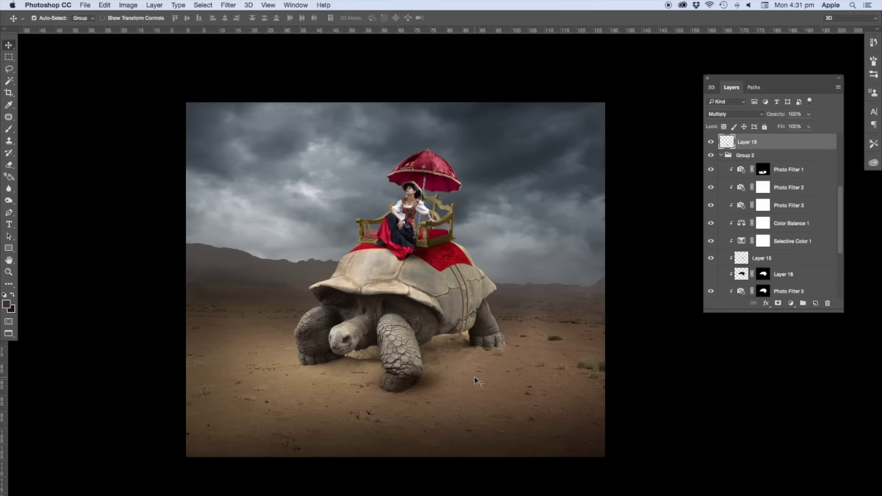
pyautogui.scroll(-2, 458, 383)
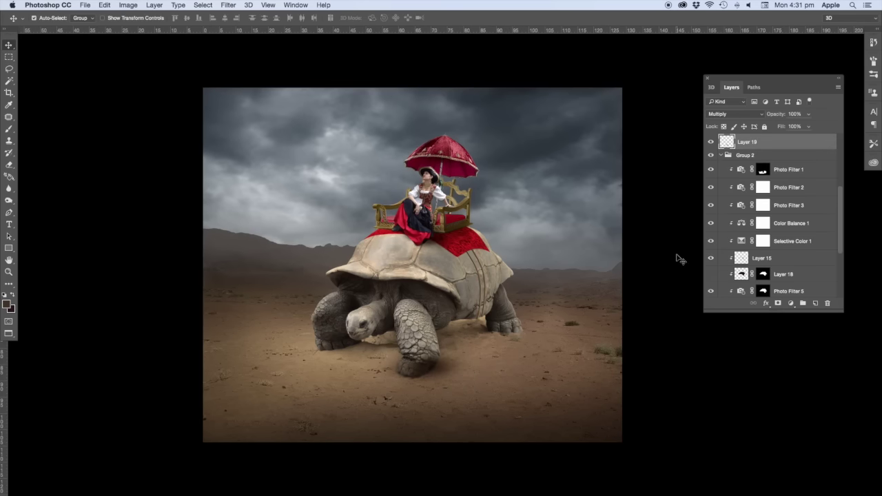
# - Lower Layer 19's fill to 74% and set the eraser to 200px
pyautogui.press('p')
pyautogui.hotkey('ctrl', '+')
pyautogui.hotkey('ctrl', '+')
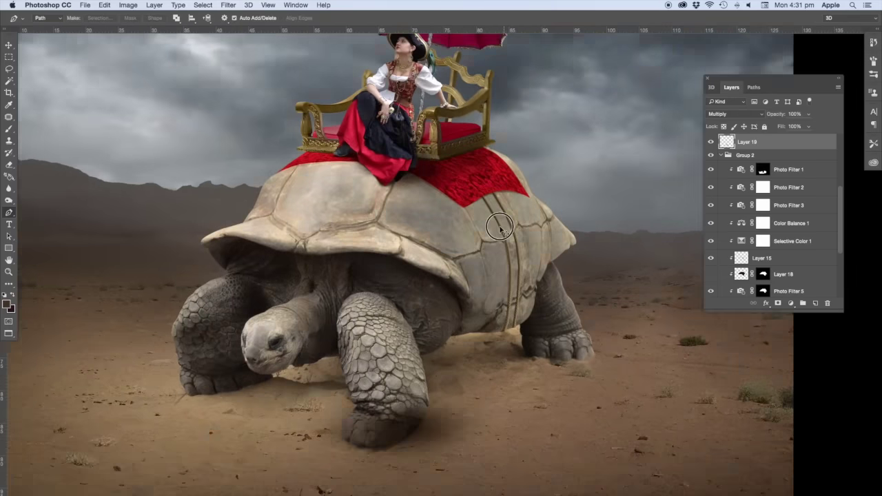
pyautogui.scroll(-5, 501, 229)
pyautogui.scroll(-1, 510, 232)
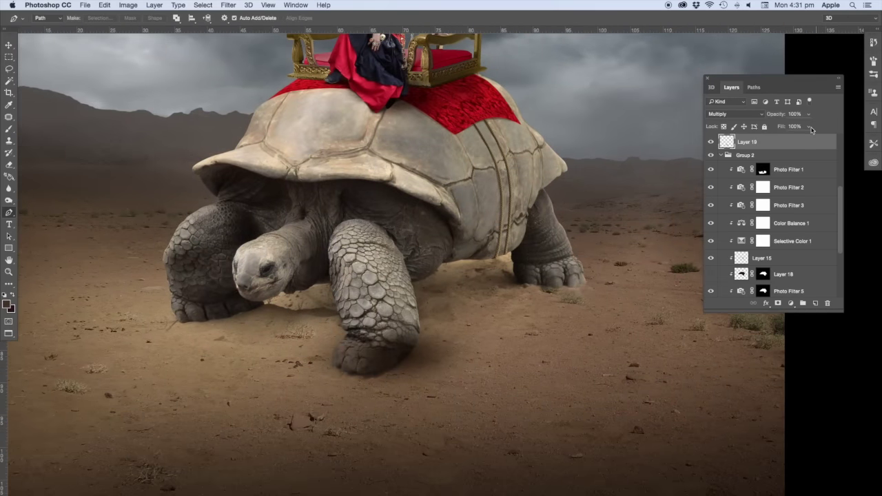
pyautogui.click(809, 130)
pyautogui.moveTo(807, 138); pyautogui.dragTo(797, 138)
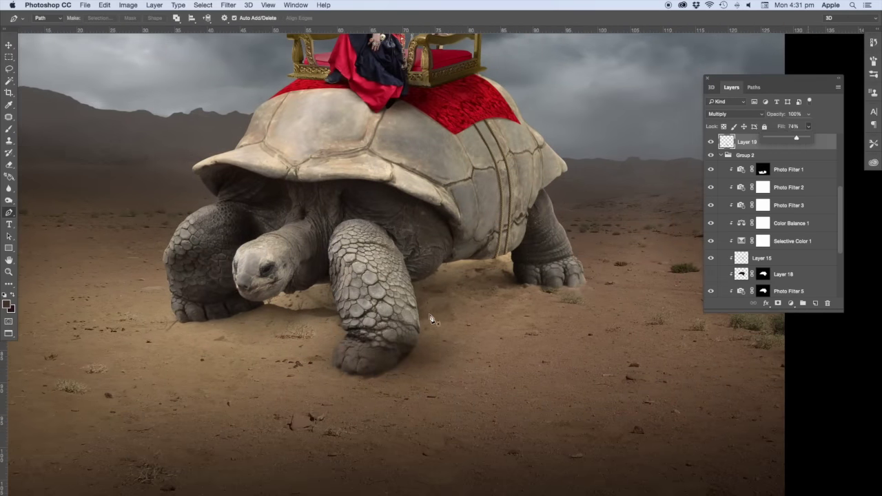
pyautogui.press('e')
pyautogui.press('[')
pyautogui.press('[')
pyautogui.press('[')
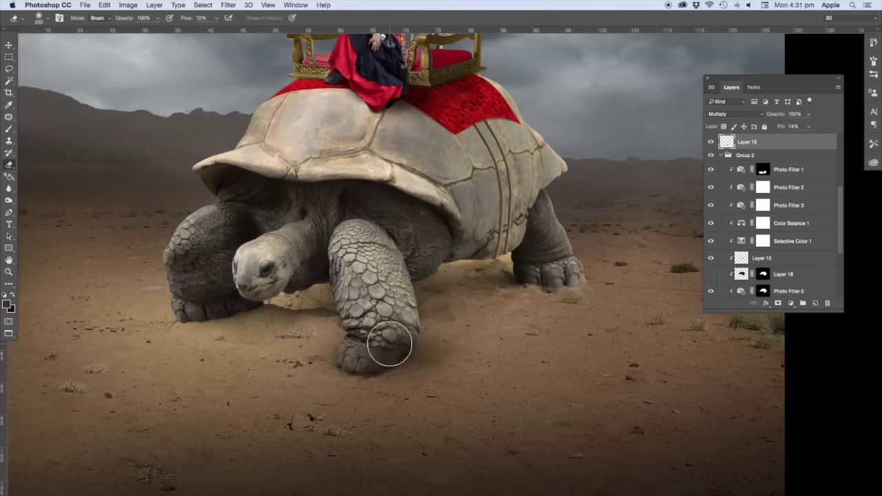
pyautogui.press('[')
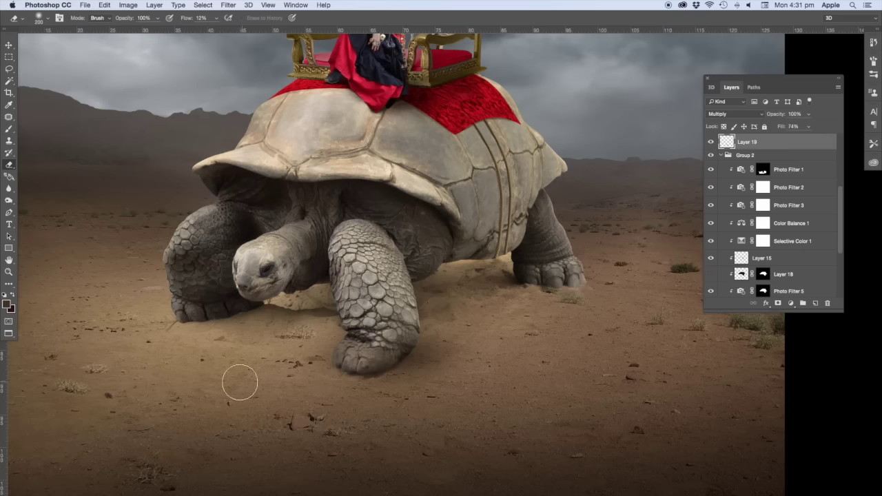
pyautogui.moveTo(530, 354); pyautogui.dragTo(499, 358)
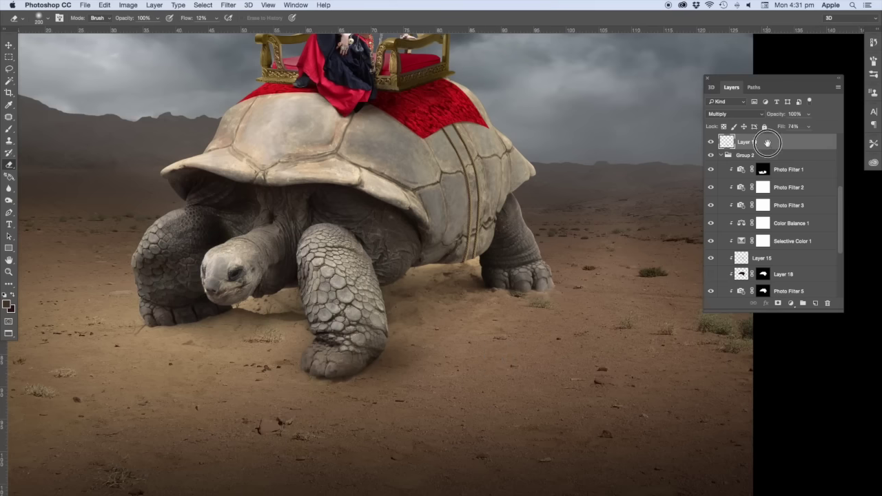
# - Duplicate the foot shadow under the back foot and merge it into Layer 19
pyautogui.moveTo(766, 143); pyautogui.dragTo(815, 303)
pyautogui.moveTo(520, 354); pyautogui.dragTo(485, 360)
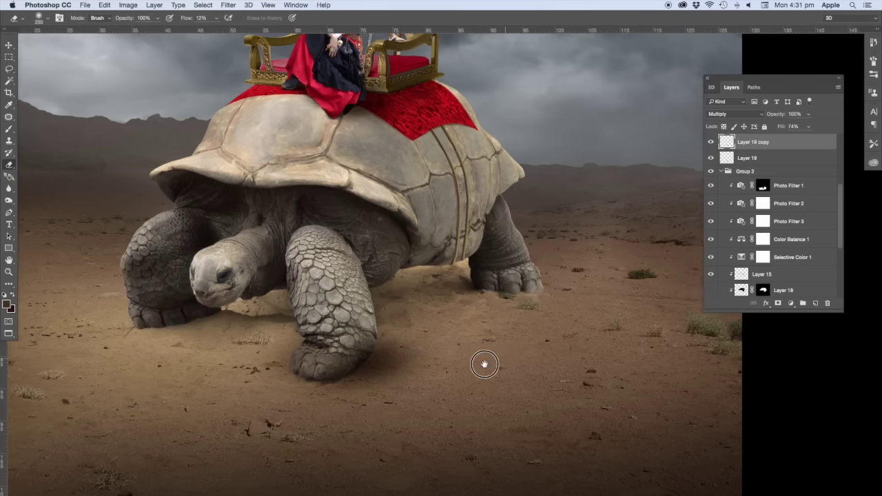
pyautogui.hotkey('ctrl', 't')
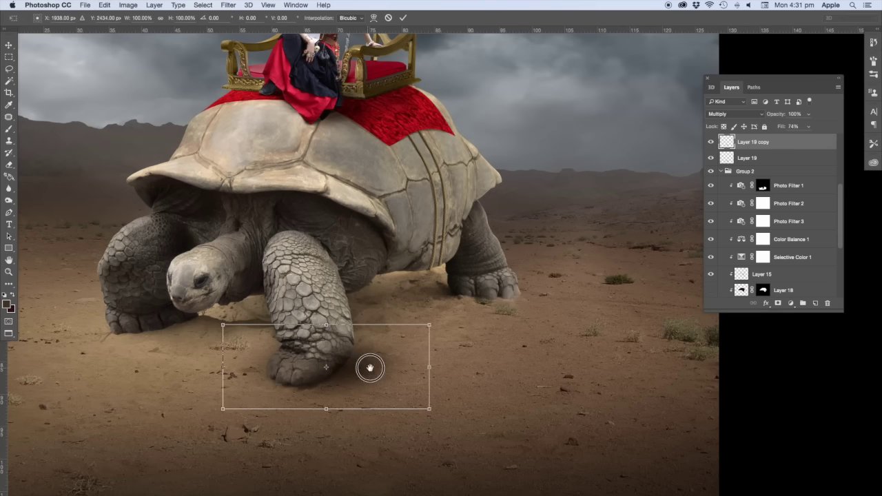
pyautogui.moveTo(368, 366)
pyautogui.mouseDown()
pyautogui.moveTo(239, 338)
pyautogui.moveTo(545, 296)
pyautogui.mouseUp()
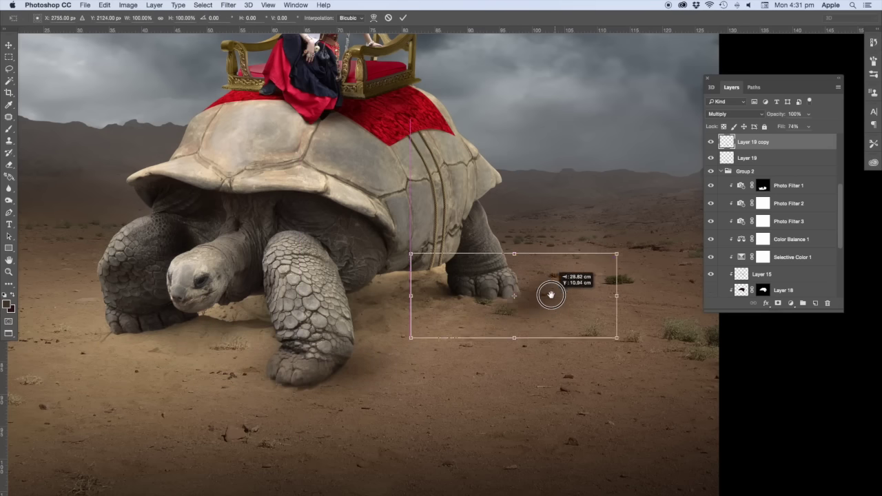
pyautogui.press('Return')
pyautogui.hotkey('ctrl', 'e')
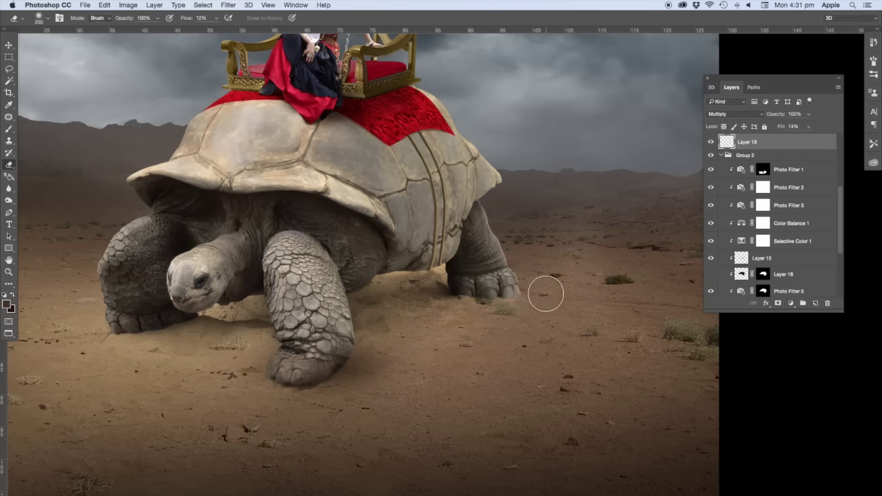
# - Add Layer 20 and paint a soft 250px brown dab on the sand
pyautogui.press('b')
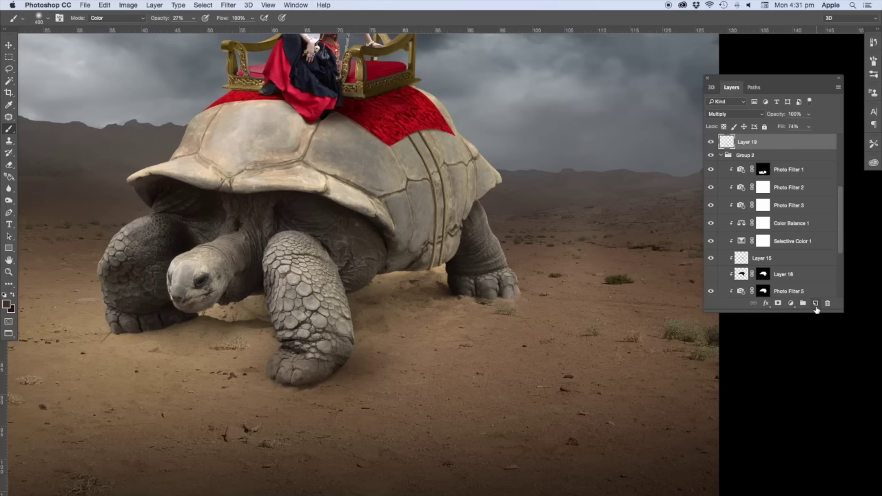
pyautogui.click(815, 303)
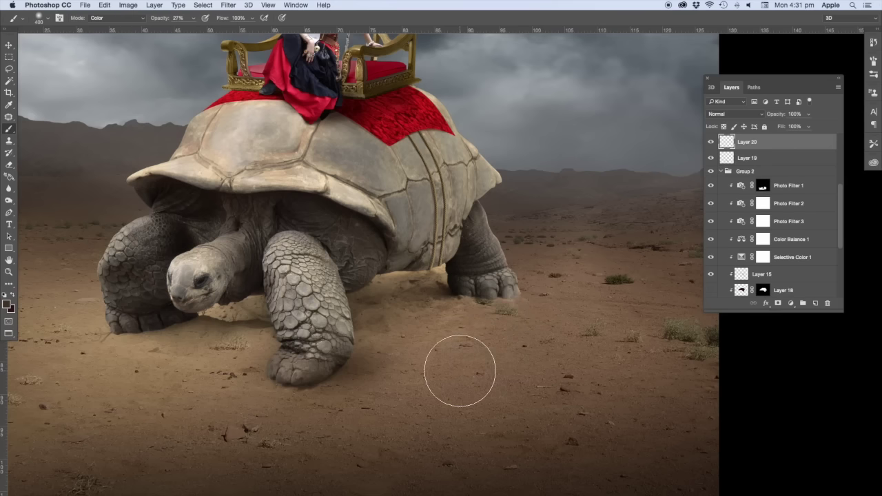
pyautogui.press('[')
pyautogui.press('[')
pyautogui.click(455, 360)
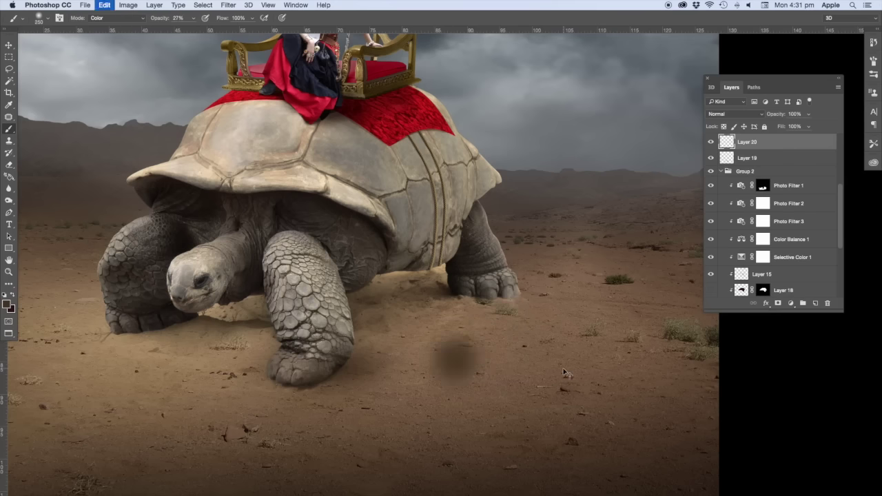
pyautogui.hotkey('ctrl', 't')
pyautogui.click(732, 114)
# - Set Layer 20 to Multiply and stretch the dab flat under the tortoise's belly
pyautogui.click(718, 139)
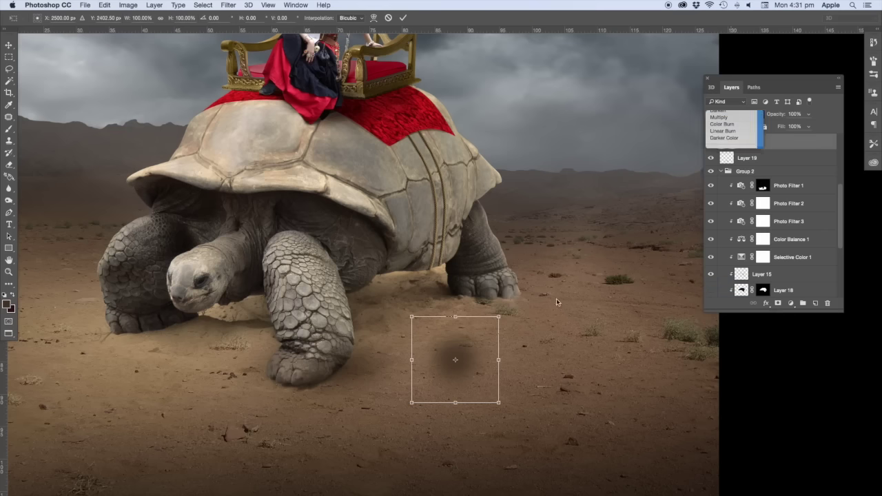
pyautogui.moveTo(472, 351); pyautogui.dragTo(472, 310)
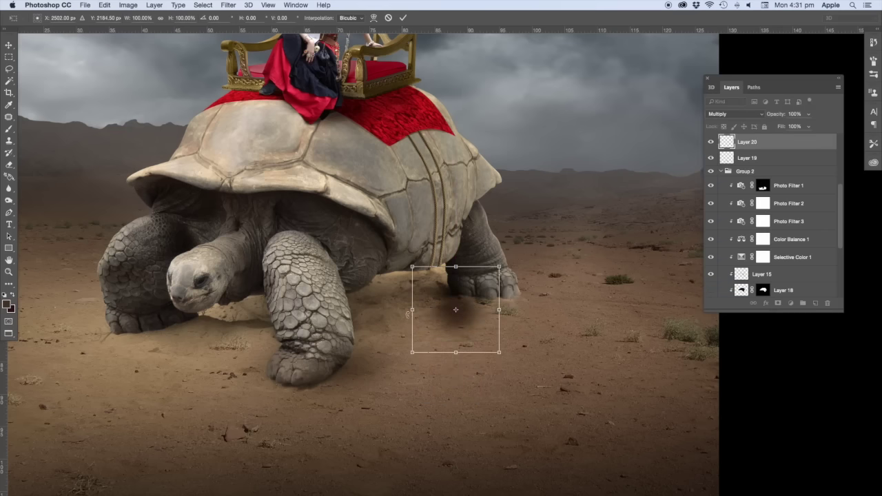
pyautogui.moveTo(408, 314); pyautogui.dragTo(314, 310)
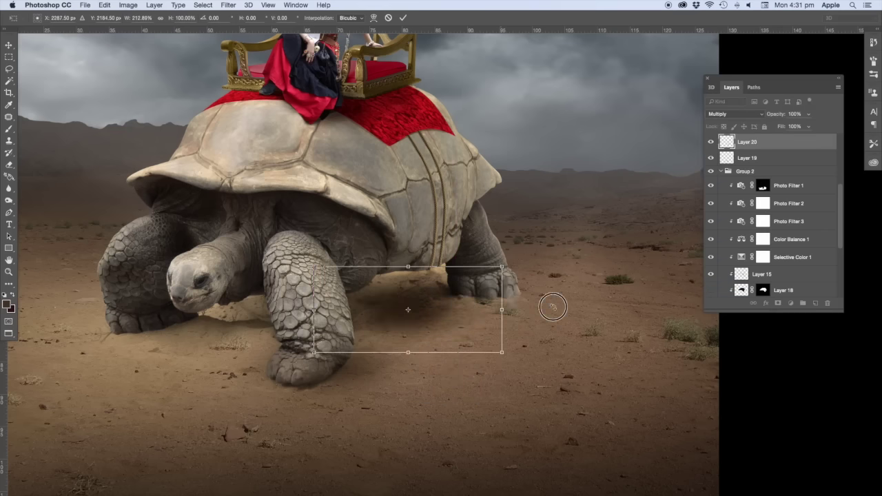
pyautogui.moveTo(499, 308); pyautogui.dragTo(565, 303)
pyautogui.moveTo(439, 267); pyautogui.dragTo(439, 296)
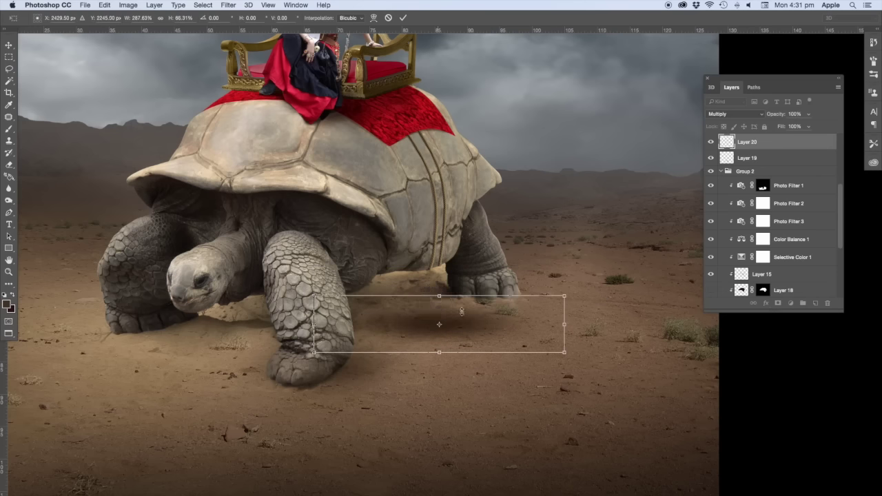
pyautogui.moveTo(518, 319)
pyautogui.mouseDown()
pyautogui.moveTo(483, 302)
pyautogui.moveTo(566, 307)
pyautogui.mouseUp()
pyautogui.press('Return')
pyautogui.press('b')
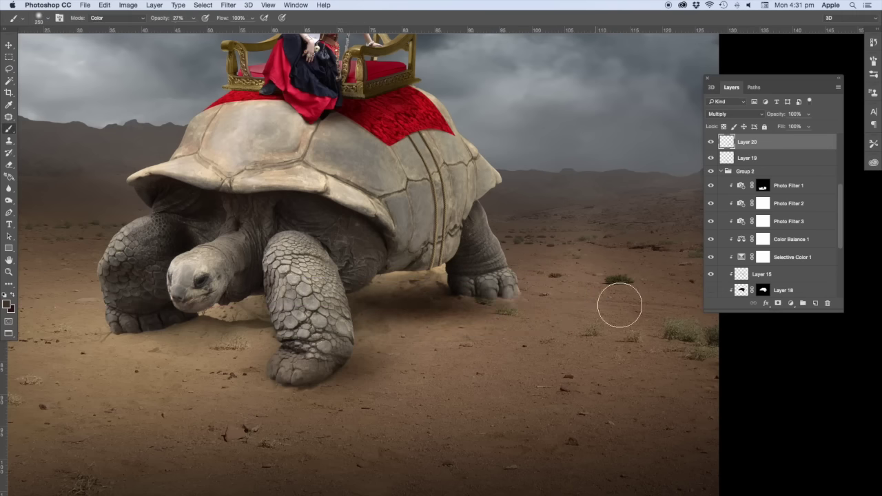
pyautogui.press('super+0')
# - Skew the belly shadow so its right edge tilts upward
pyautogui.press('super+t')
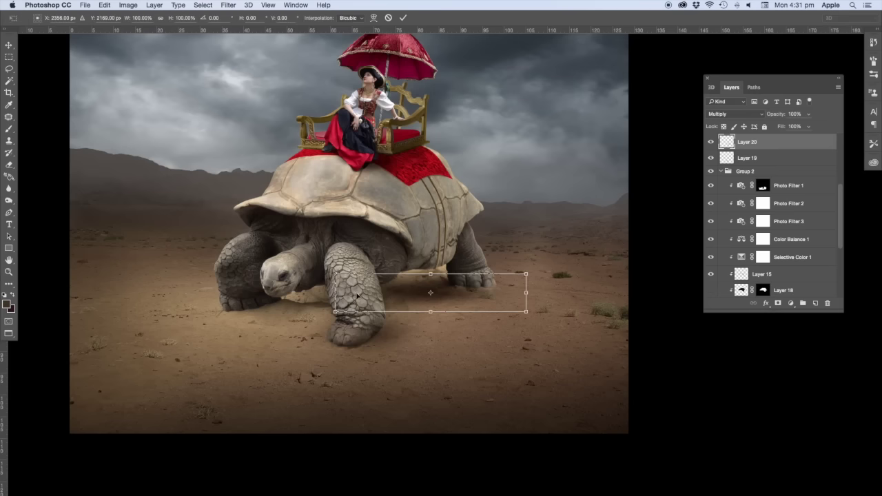
pyautogui.moveTo(336, 299); pyautogui.dragTo(333, 298)
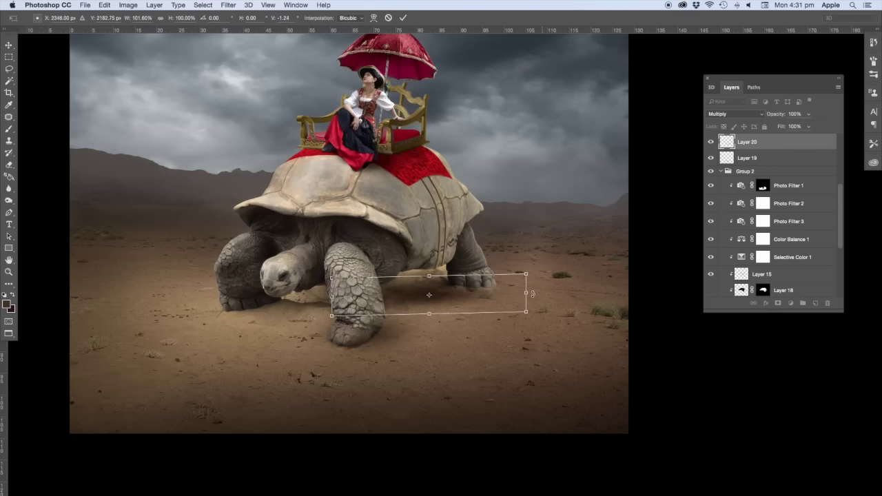
pyautogui.moveTo(525, 293); pyautogui.dragTo(544, 290)
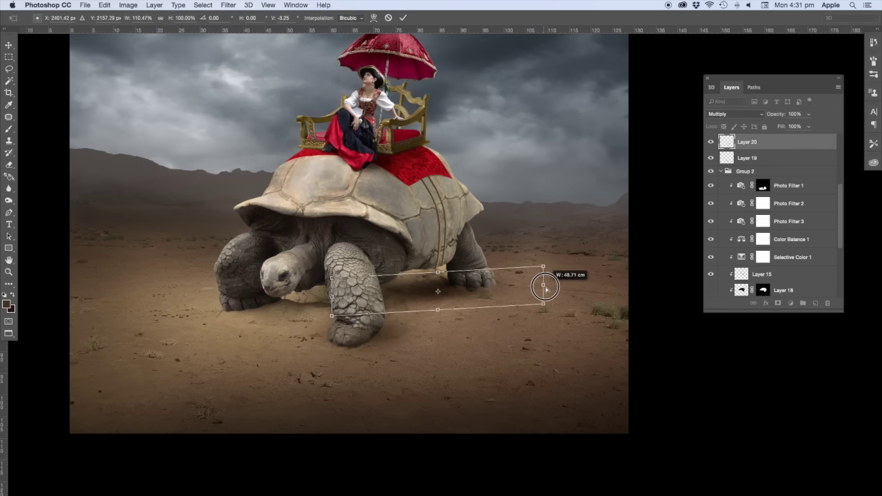
pyautogui.moveTo(543, 290); pyautogui.dragTo(546, 286)
pyautogui.press('Return')
pyautogui.press('b')
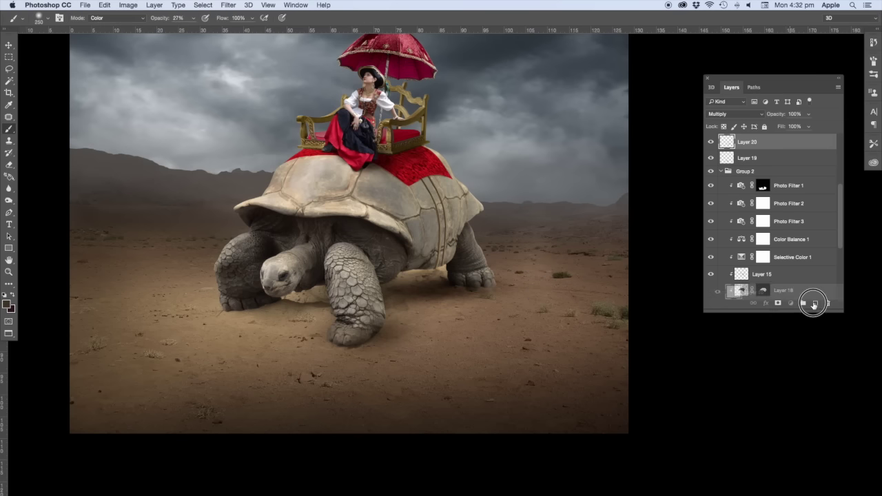
# - Duplicate the belly shadow, narrowing the copy and shifting it up and left
pyautogui.moveTo(794, 141); pyautogui.dragTo(815, 303)
pyautogui.hotkey('ctrl', 't')
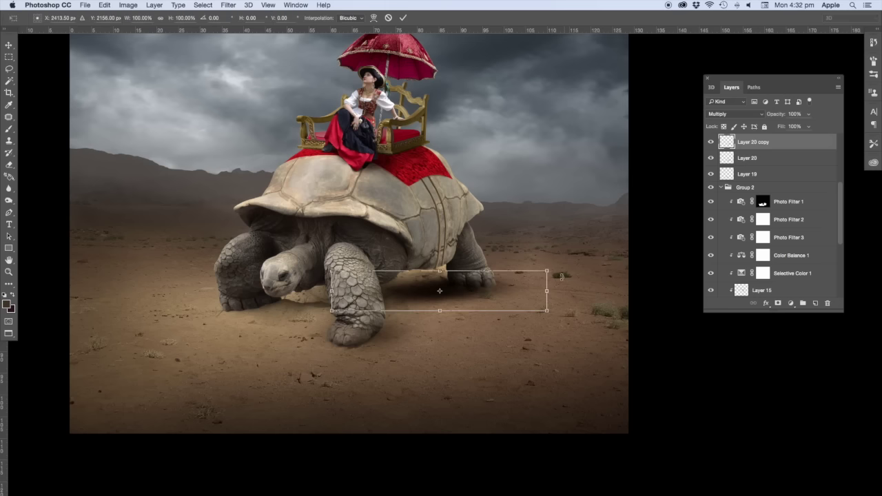
pyautogui.moveTo(545, 269); pyautogui.dragTo(530, 277)
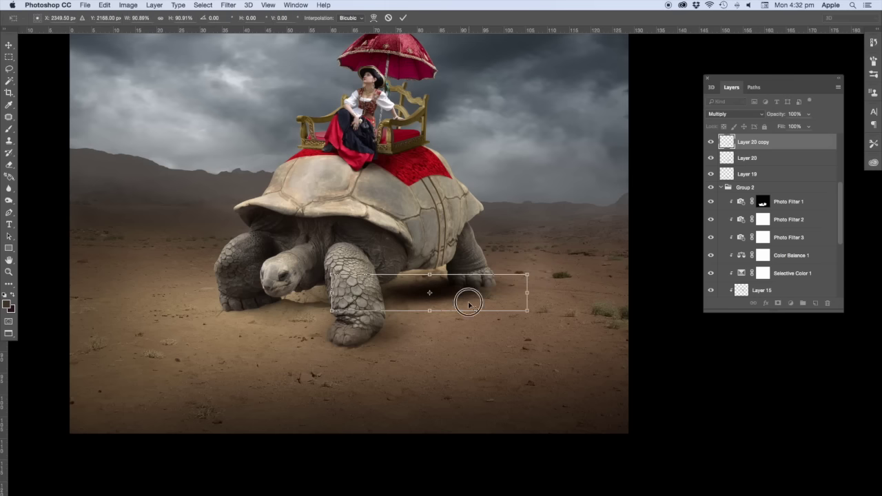
pyautogui.moveTo(466, 304); pyautogui.dragTo(457, 286)
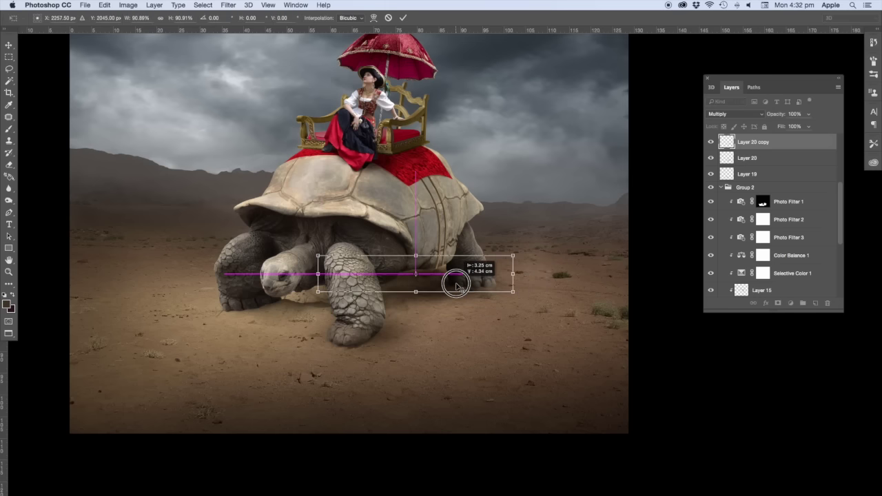
pyautogui.press('Return')
# - Bring Layer 20 copy to the top, then duplicate it and shift copy 2 left under the head
pyautogui.press('b')
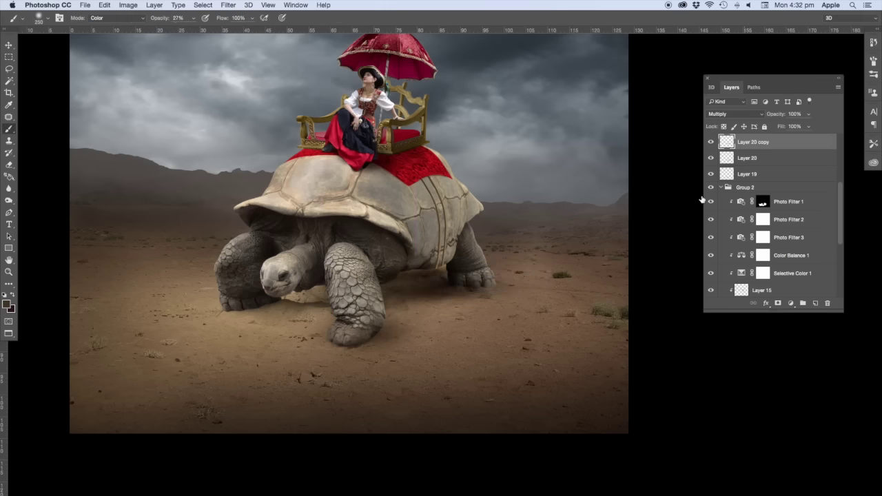
pyautogui.press('v')
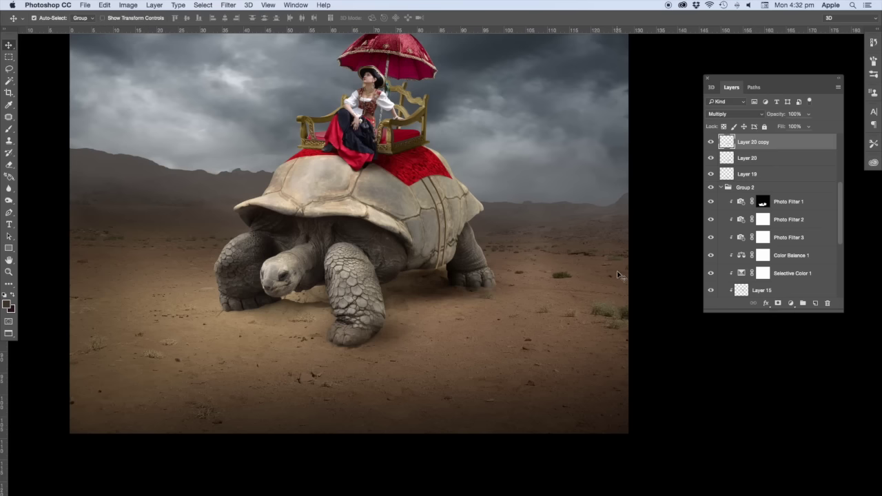
pyautogui.hotkey('ctrl', 'shift', ']')
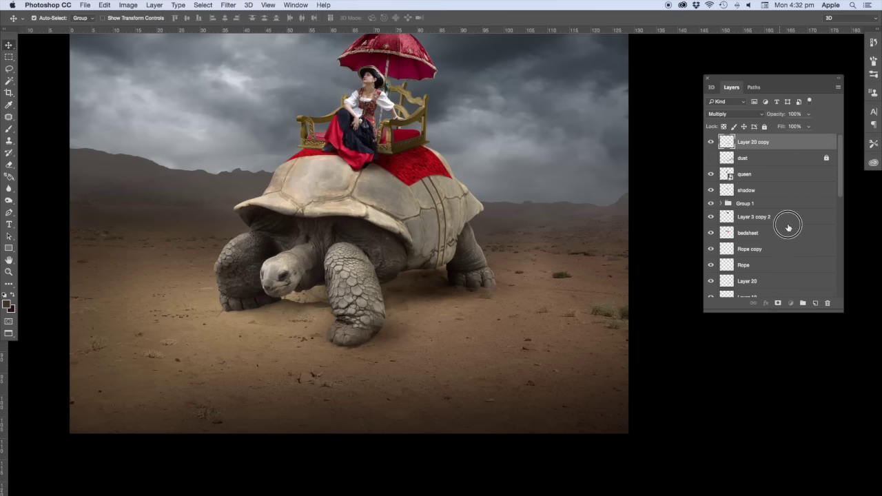
pyautogui.moveTo(780, 148); pyautogui.dragTo(815, 304)
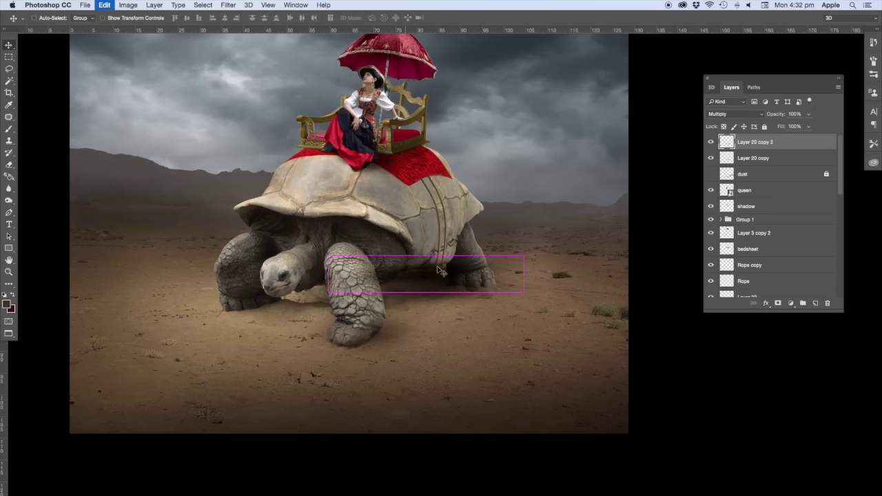
pyautogui.hotkey('ctrl', 't')
pyautogui.moveTo(441, 266); pyautogui.dragTo(315, 304)
pyautogui.press('Return')
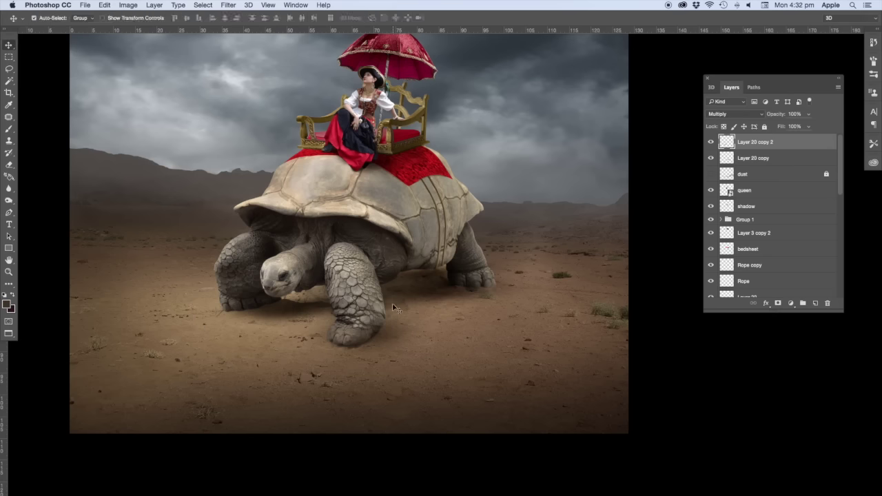
# - Erase the shadow over the front leg and bring Layer 19 to the stack top
pyautogui.press('e')
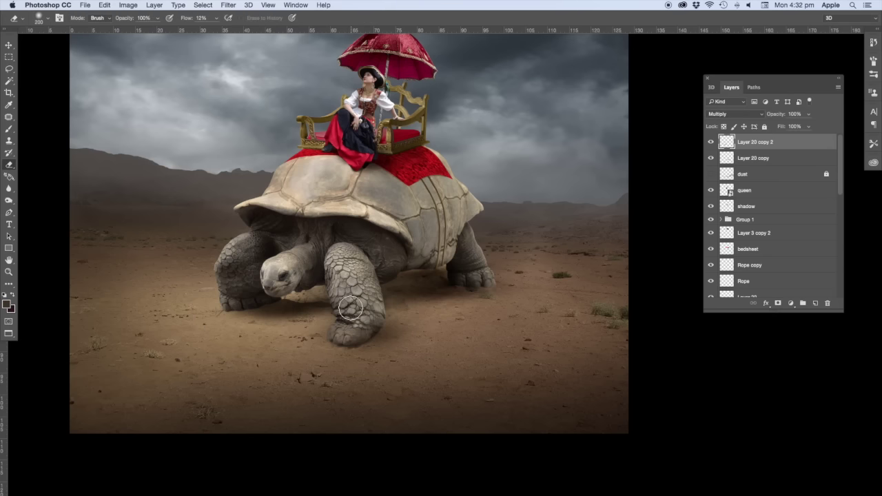
pyautogui.moveTo(344, 304); pyautogui.dragTo(354, 330)
pyautogui.press('[')
pyautogui.press('[')
pyautogui.press('[')
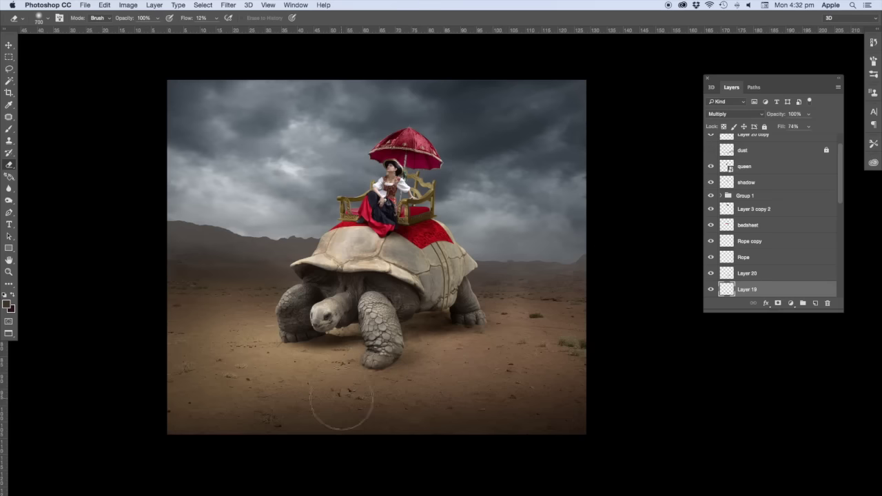
pyautogui.press(']')
pyautogui.hotkey('ctrl', 'shift', ']')
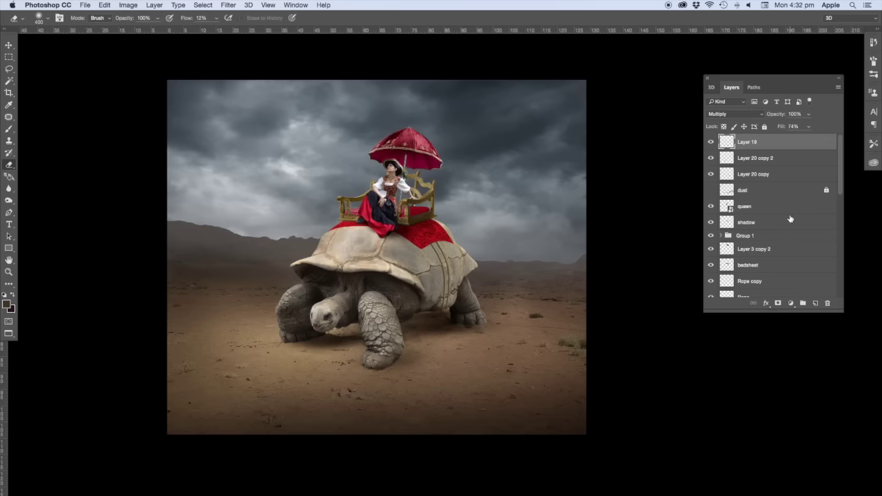
# - Set the Brush to Normal mode at 11% opacity
pyautogui.press('b')
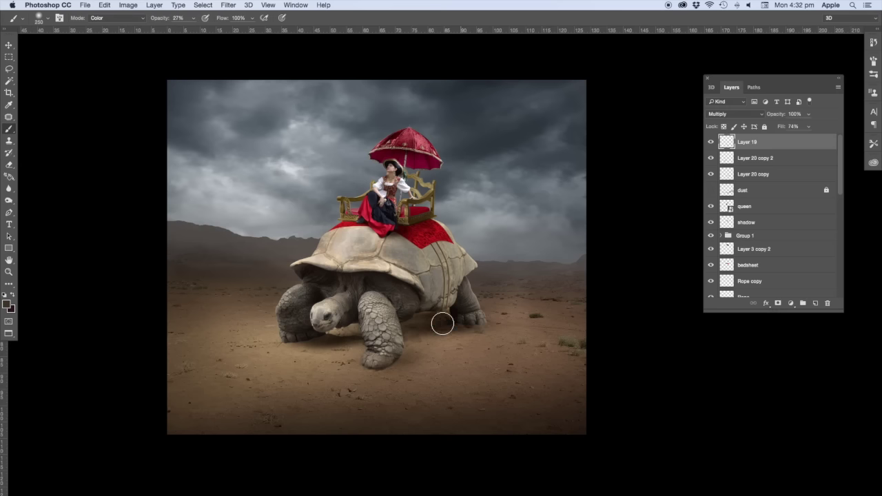
pyautogui.press(']')
pyautogui.press(']')
pyautogui.press(']')
pyautogui.hotkey('ctrl', 'z')
pyautogui.click(193, 18)
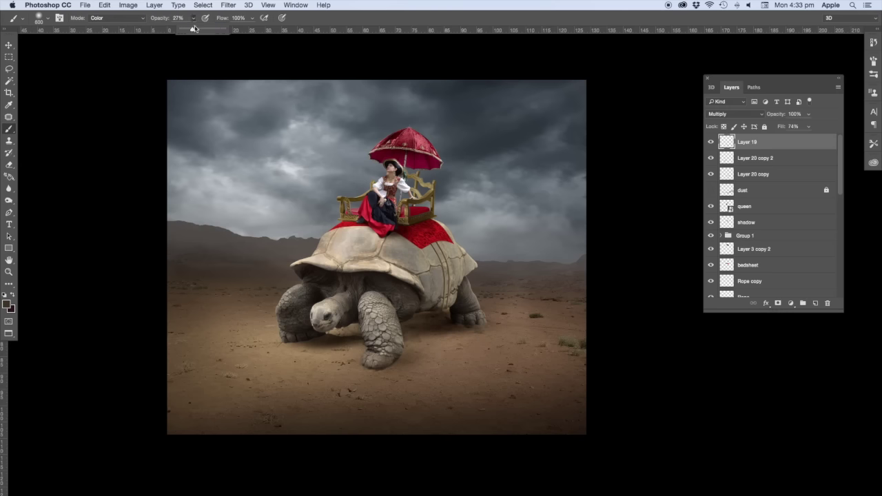
pyautogui.click(117, 17)
pyautogui.click(110, 32)
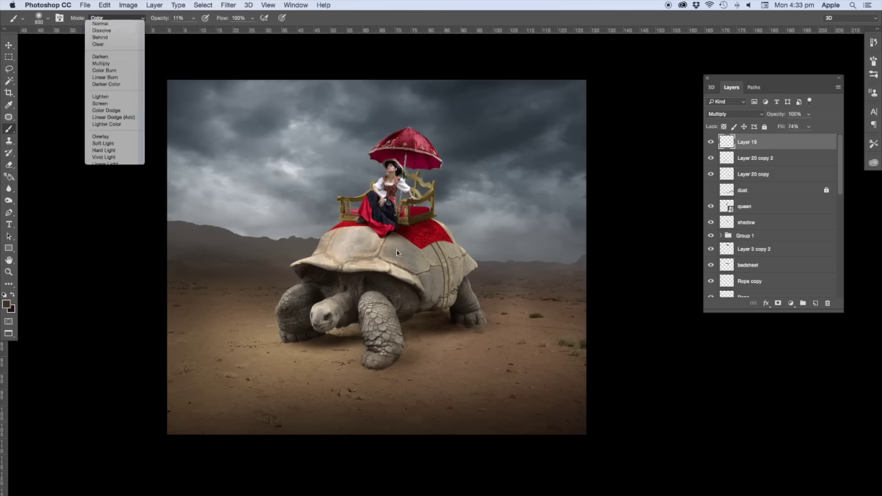
# - Paint soft brown shading under the tortoise's chin and front foot
pyautogui.press('[')
pyautogui.press('[')
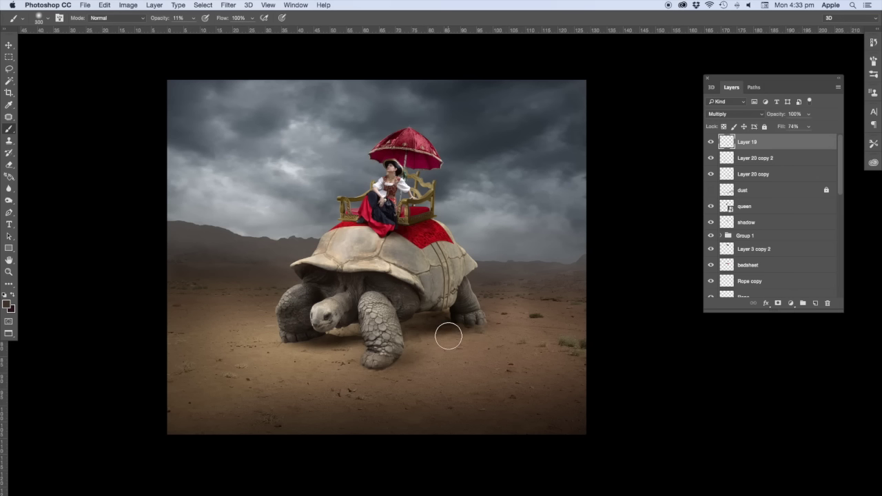
pyautogui.press('[')
pyautogui.press('[')
pyautogui.press(']')
pyautogui.press(']')
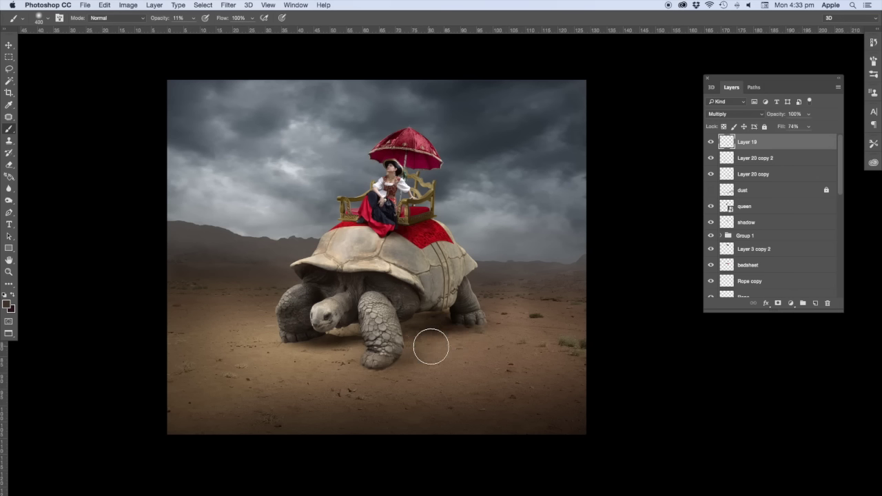
pyautogui.press(']')
pyautogui.press(']')
pyautogui.press('[')
pyautogui.press('[')
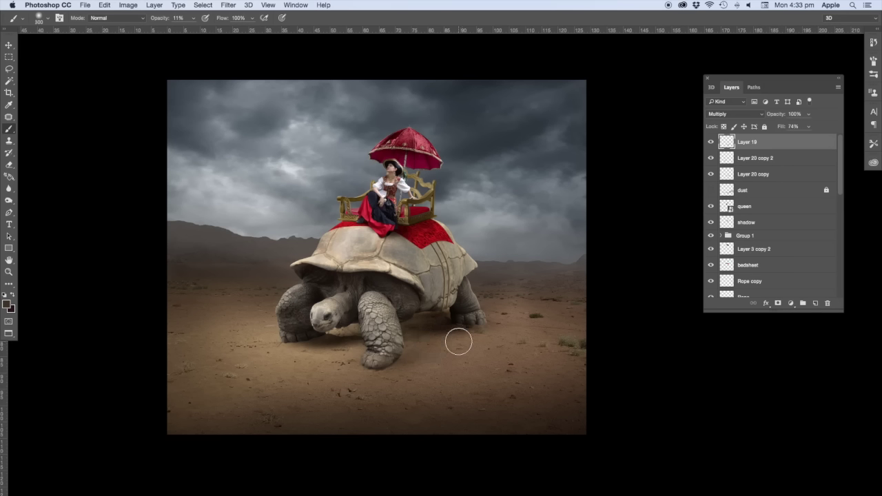
pyautogui.press('[')
pyautogui.press(']')
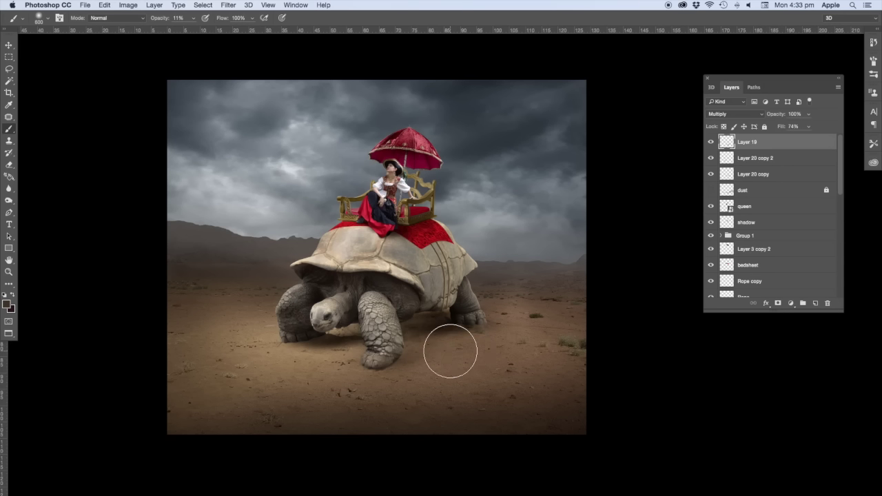
pyautogui.press('[')
pyautogui.press('[')
pyautogui.press('[')
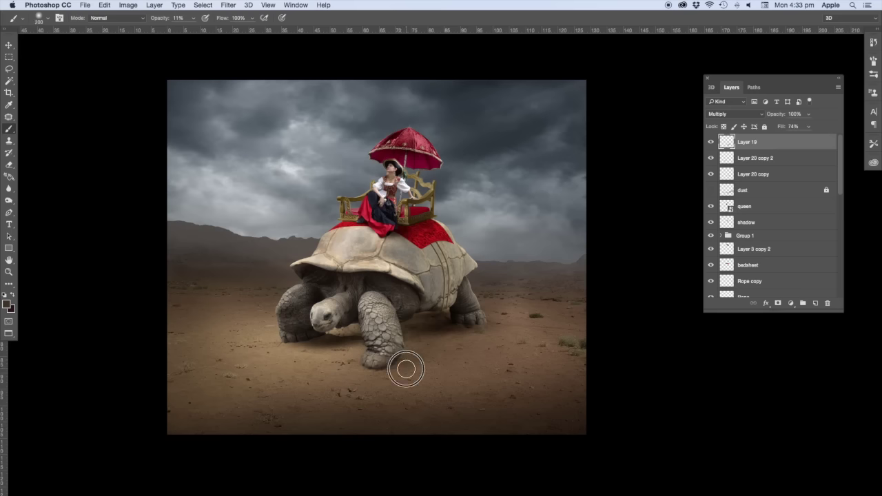
pyautogui.moveTo(418, 359); pyautogui.dragTo(411, 359)
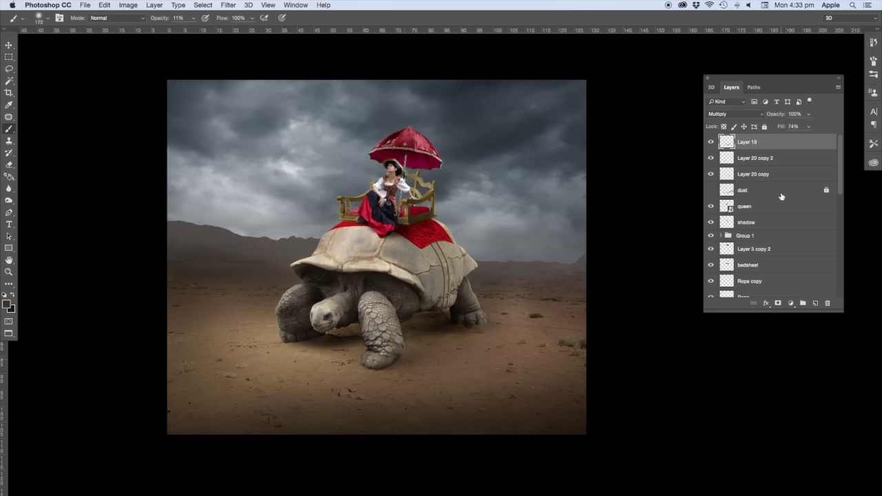
# - Group Layer 19 and both Layer 20 copies, and rename the group 'shadow'
pyautogui.keyDown('shift'); pyautogui.click(762, 175); pyautogui.keyUp('shift')
pyautogui.press('super+g')
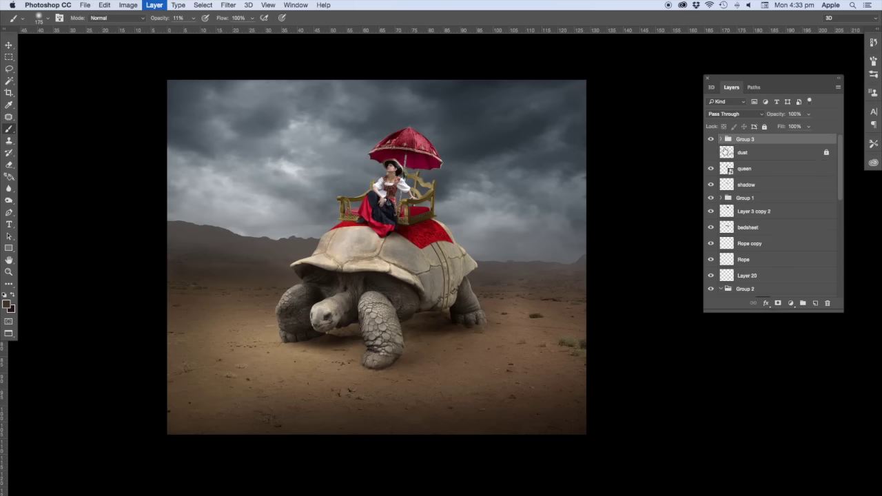
pyautogui.click(710, 139)
pyautogui.click(711, 140)
pyautogui.click(711, 139)
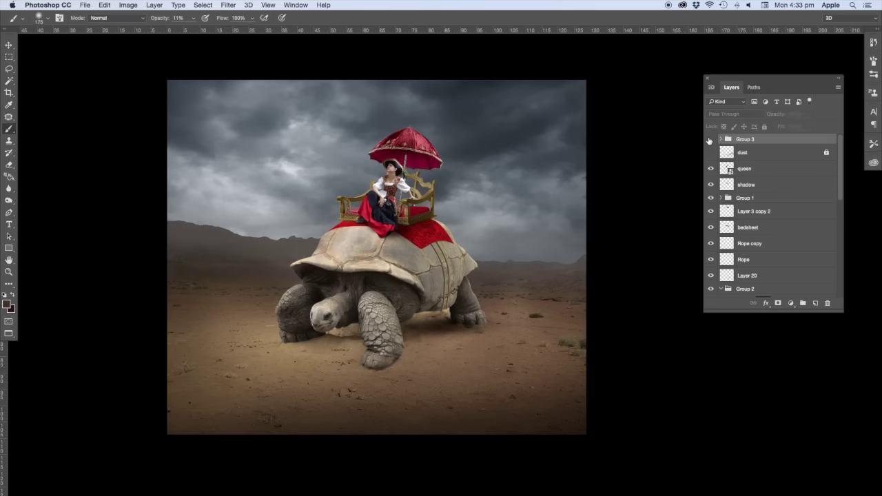
pyautogui.click(710, 139)
pyautogui.doubleClick(745, 139)
pyautogui.write('shadow')
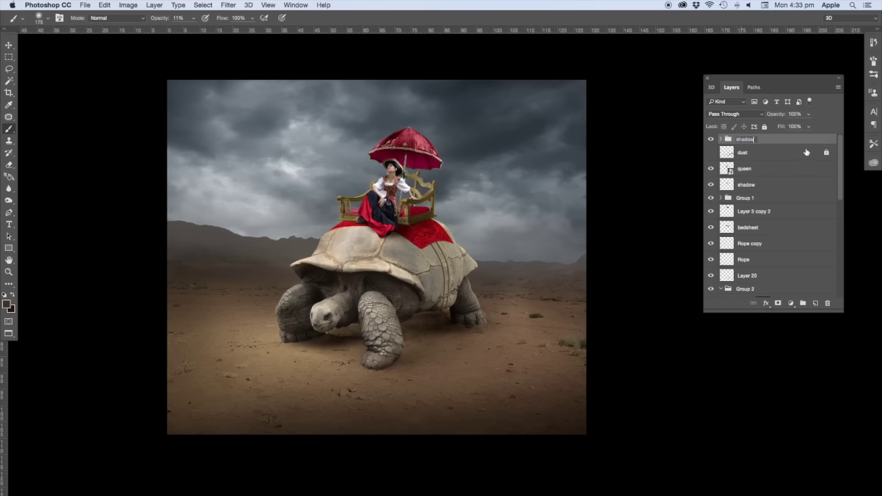
# - Show the dust layer and move it above the shadow group
pyautogui.click(711, 153)
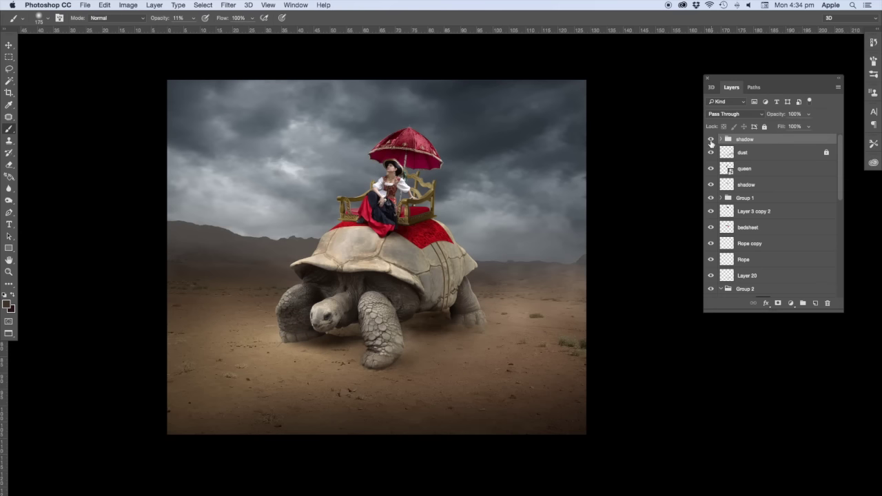
pyautogui.click(710, 140)
pyautogui.click(711, 140)
pyautogui.click(764, 156)
pyautogui.hotkey('ctrl', ']')
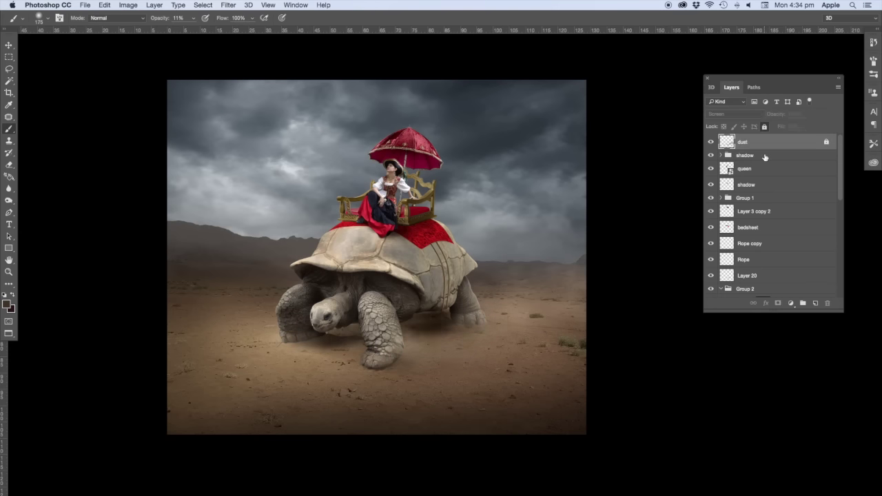
pyautogui.click(711, 142)
pyautogui.click(711, 142)
# - Zoom in on the queen and throne and select Group 1 by clicking the throne
pyautogui.press('v')
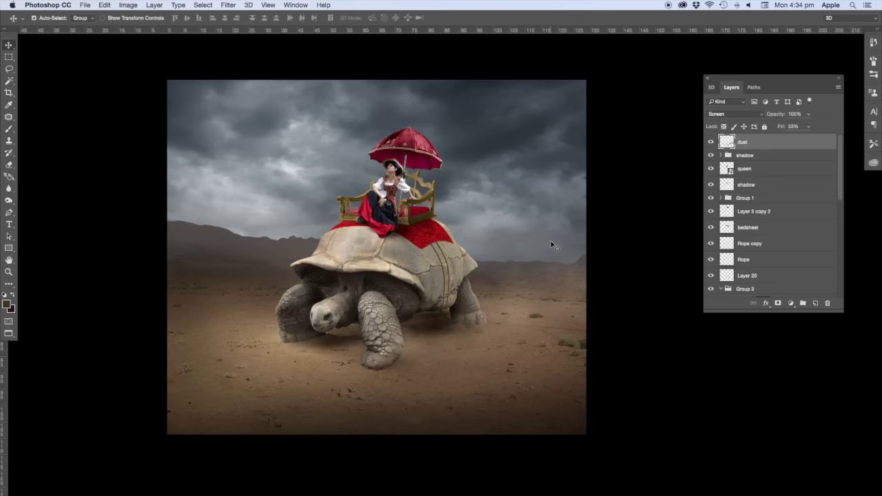
pyautogui.hotkey('ctrl', '-')
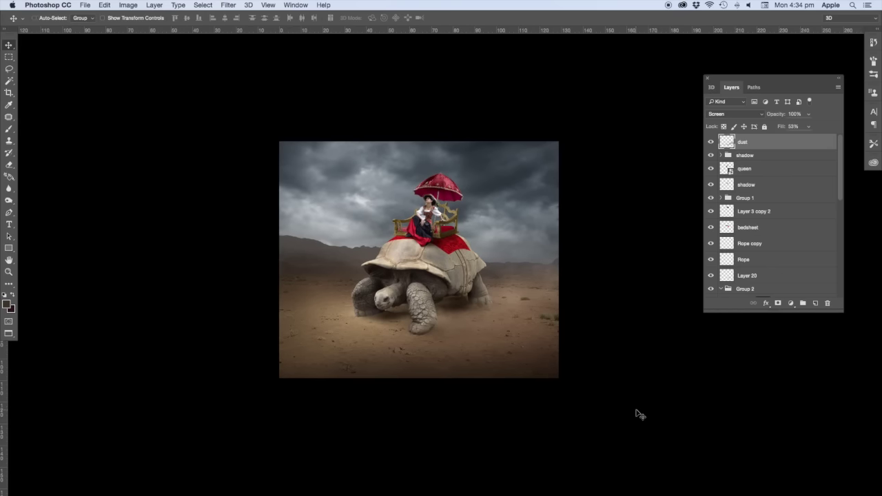
pyautogui.hotkey('ctrl', '+')
pyautogui.moveTo(620, 404); pyautogui.dragTo(589, 392)
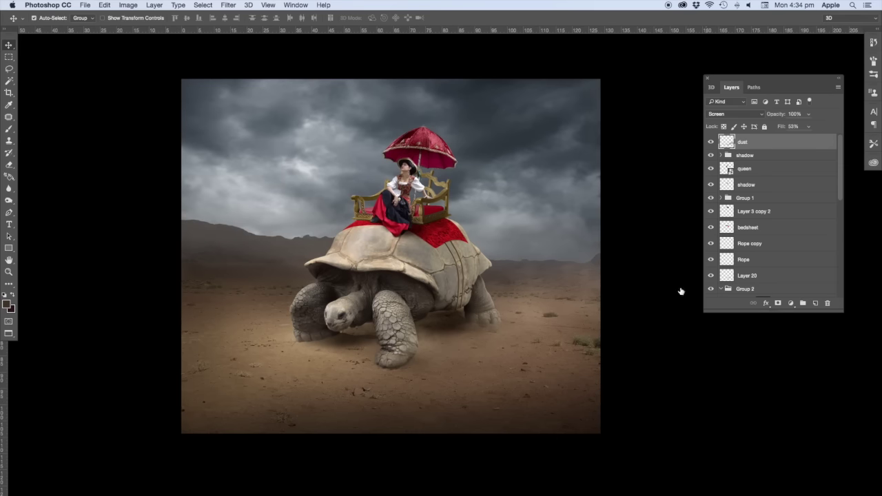
pyautogui.moveTo(660, 317); pyautogui.dragTo(655, 319)
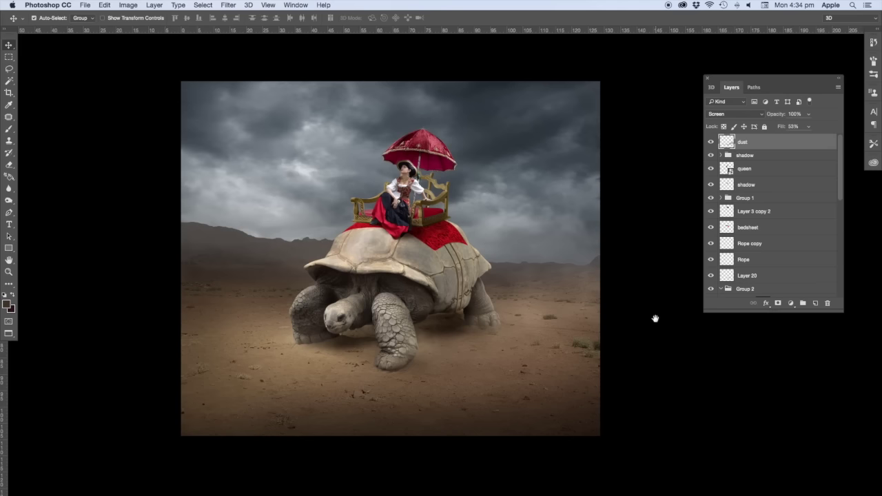
pyautogui.moveTo(442, 215); pyautogui.dragTo(449, 246)
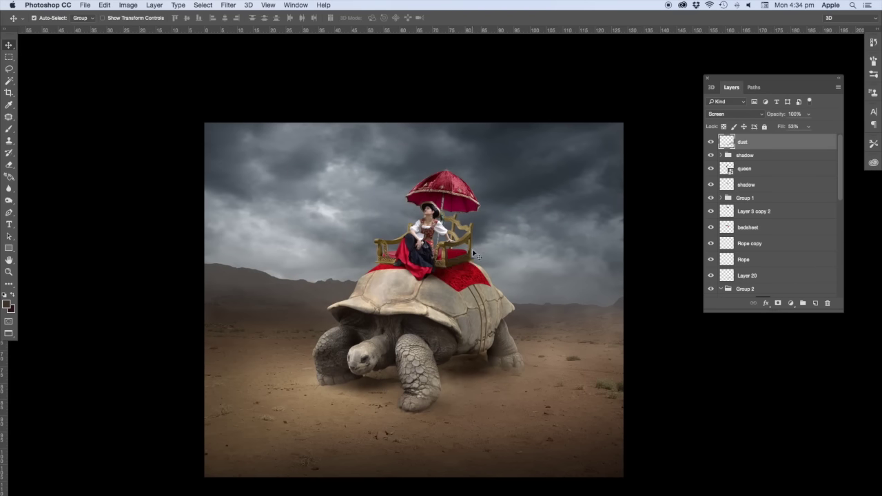
pyautogui.hotkey('ctrl', '+')
pyautogui.scroll(5, 476, 253)
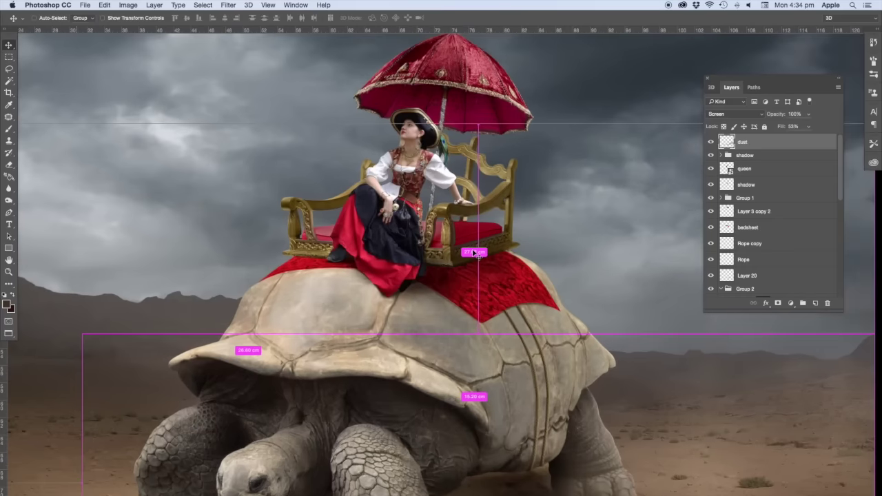
pyautogui.click(474, 157)
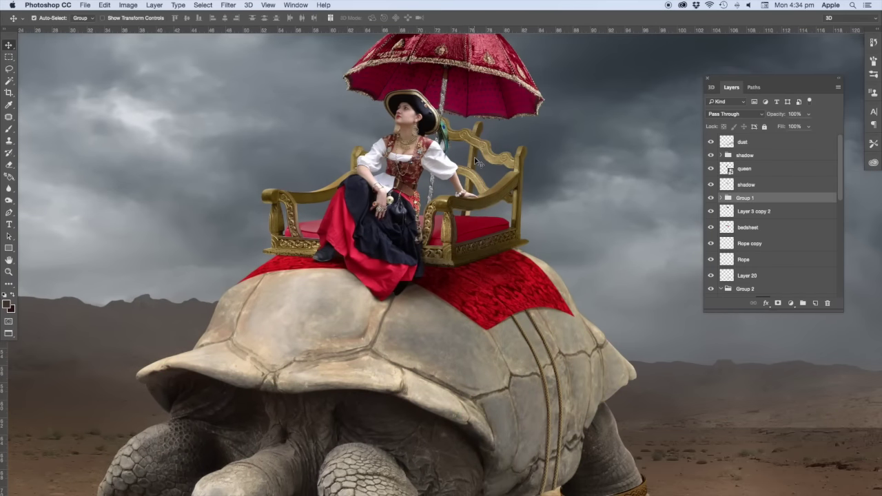
pyautogui.scroll(3, 479, 153)
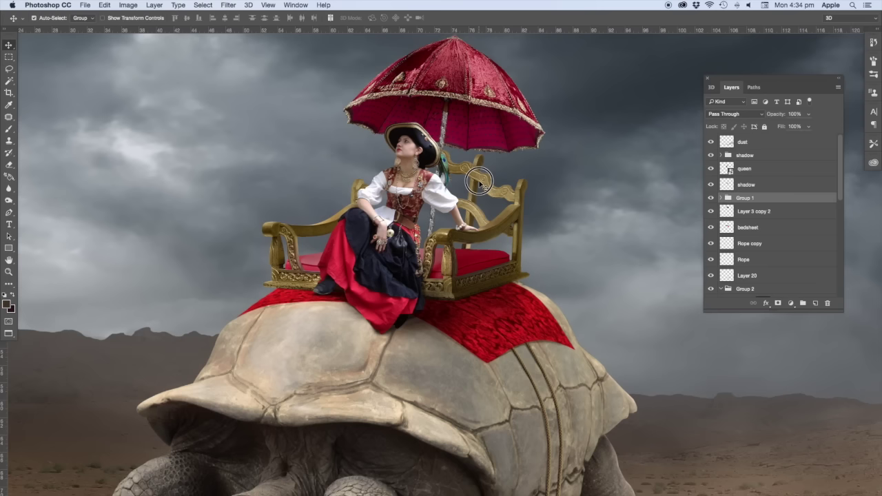
# - Make Group 1 a smart object, then paint a 42% shadow on the chair back in a new layer
pyautogui.rightClick(745, 198)
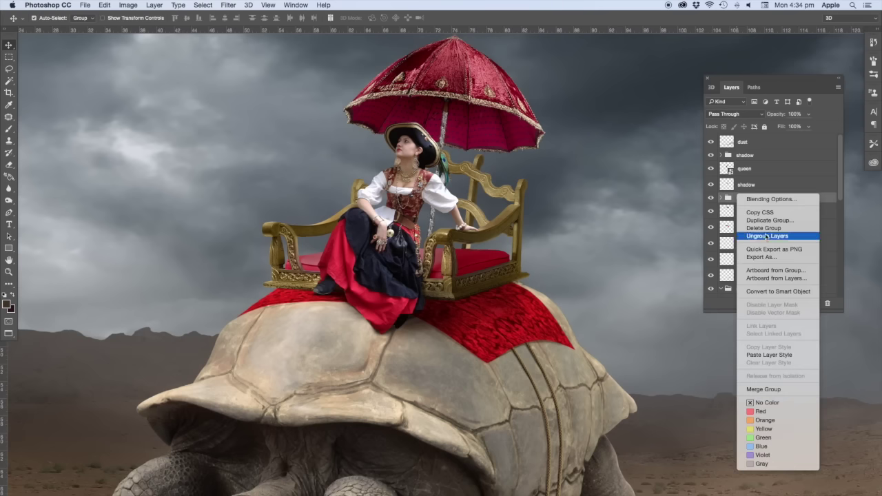
pyautogui.click(772, 292)
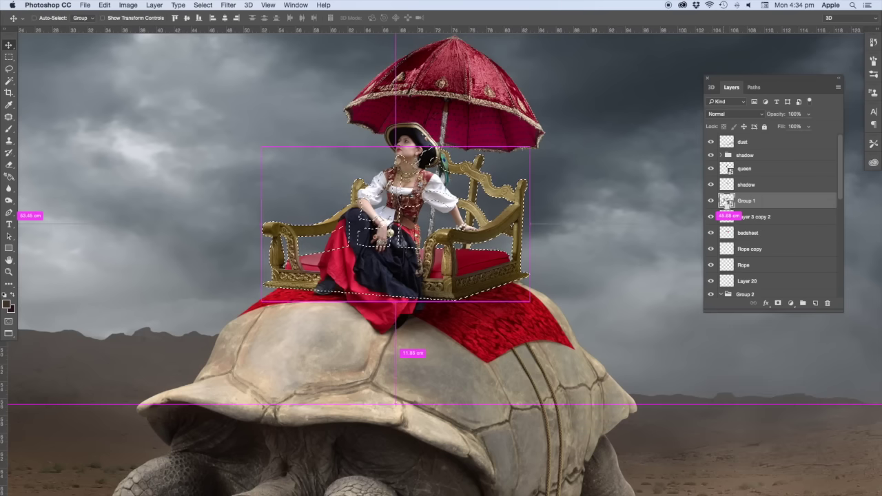
pyautogui.press('b')
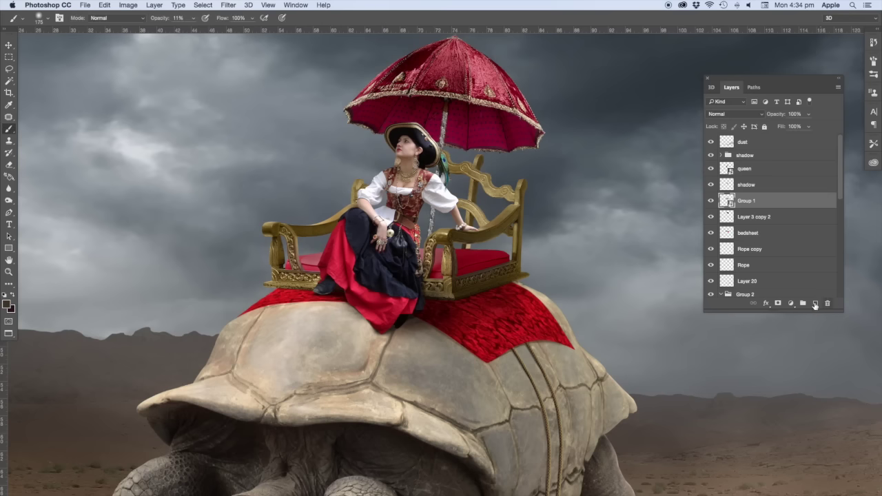
pyautogui.click(815, 303)
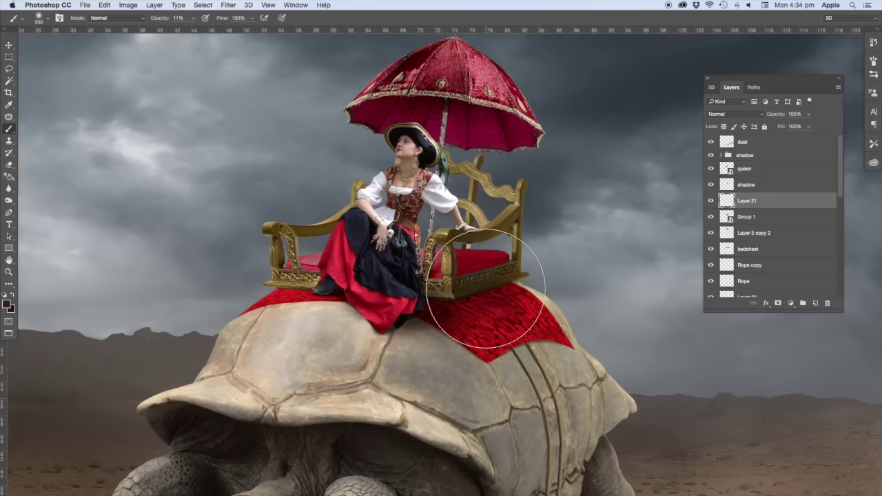
pyautogui.press('[')
pyautogui.press('[')
pyautogui.press('[')
pyautogui.press('4')
pyautogui.press('2')
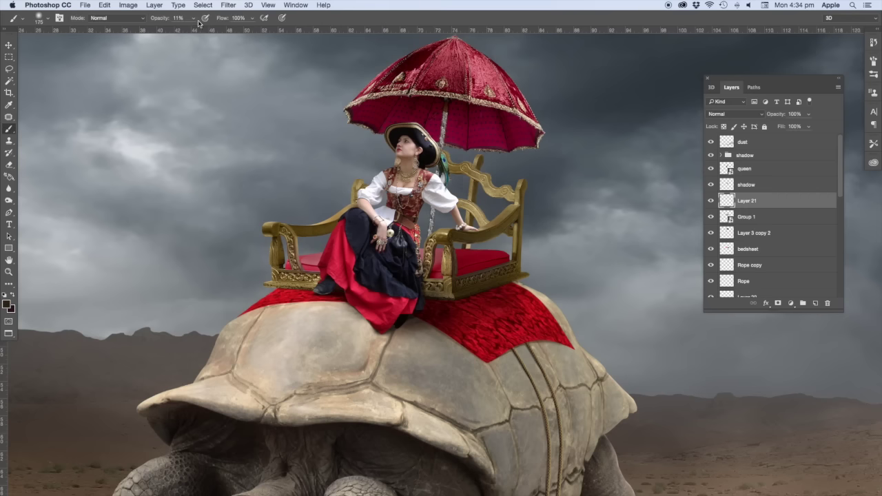
pyautogui.moveTo(469, 171); pyautogui.dragTo(448, 221)
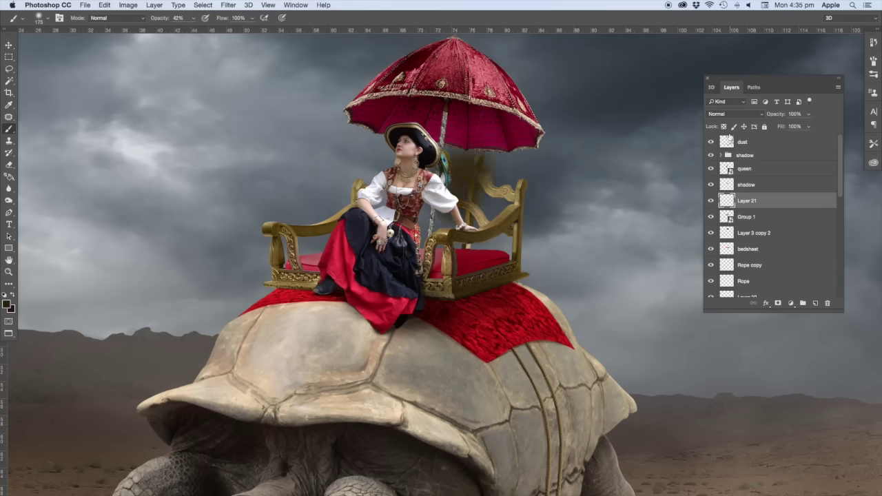
# - Set Layer 21 to Multiply at 79% fill, clip it to Group 1, and toggle it to compare
pyautogui.click(735, 114)
pyautogui.click(732, 143)
pyautogui.click(808, 126)
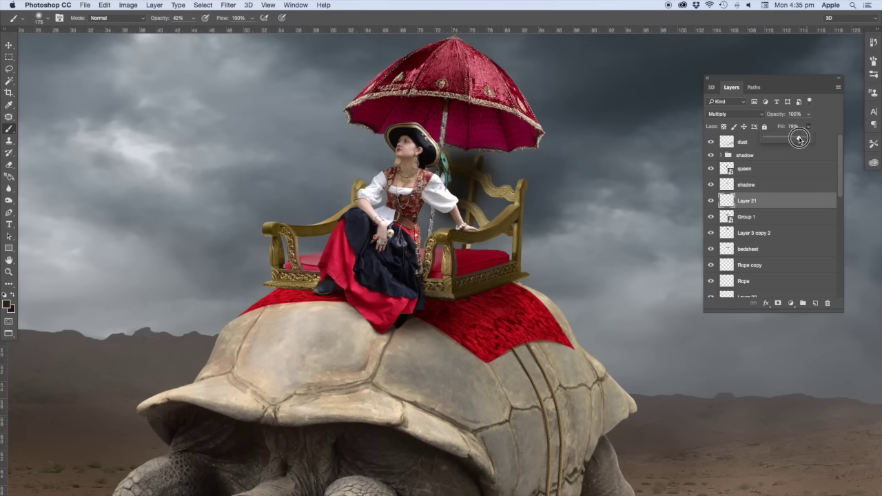
pyautogui.moveTo(807, 143); pyautogui.dragTo(794, 144)
pyautogui.keyDown('alt'); pyautogui.click(781, 207); pyautogui.keyUp('alt')
pyautogui.click(711, 201)
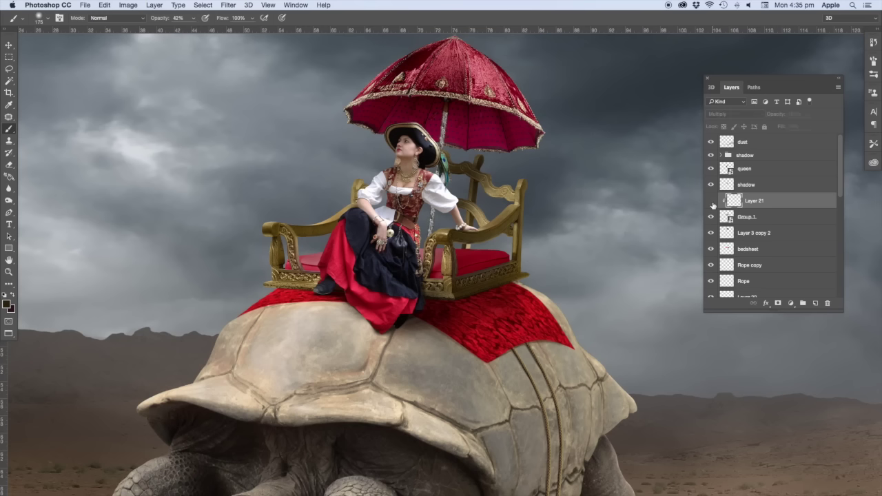
pyautogui.click(712, 201)
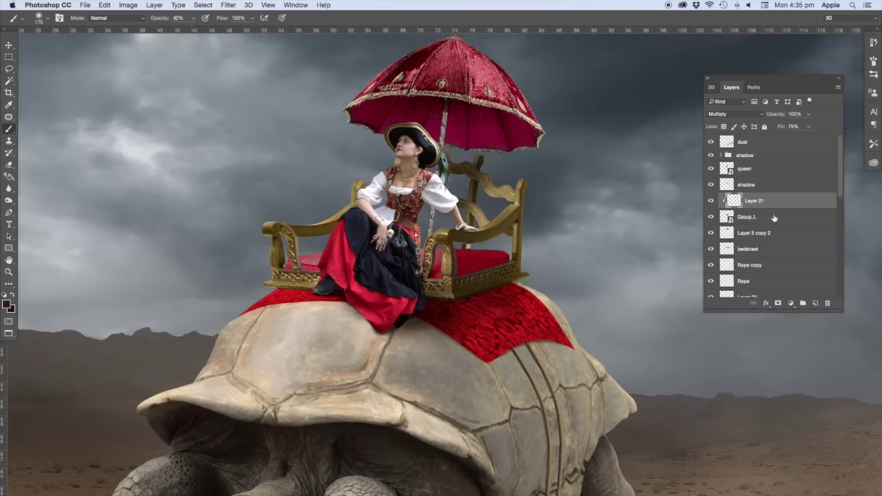
pyautogui.press(']')
pyautogui.press(']')
# - Dab a soft shadow on the chair back, then zoom in and lower brush opacity to 17%
pyautogui.click(490, 187)
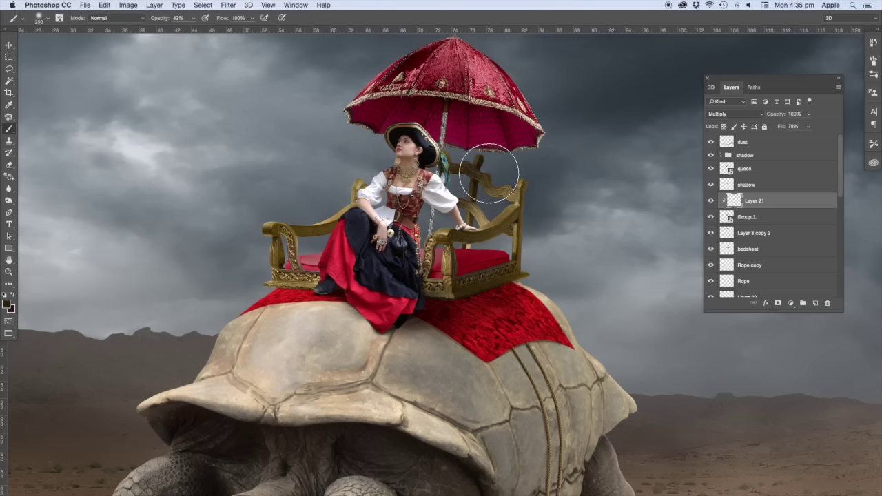
pyautogui.press('[')
pyautogui.press('[')
pyautogui.press('[')
pyautogui.scroll(-2, 451, 280)
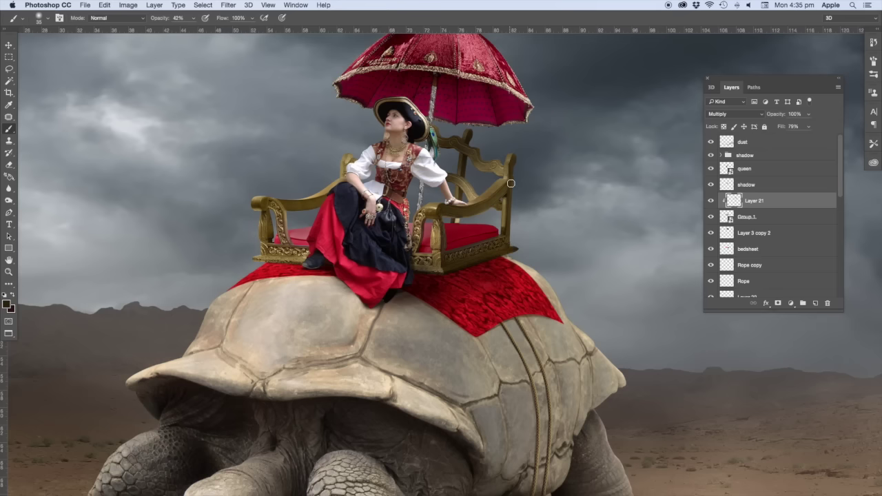
pyautogui.press('super+equal')
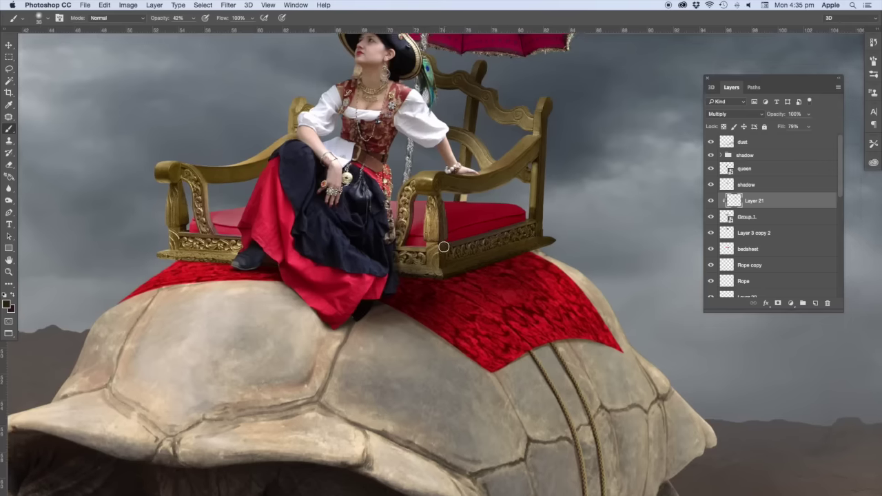
pyautogui.click(192, 18)
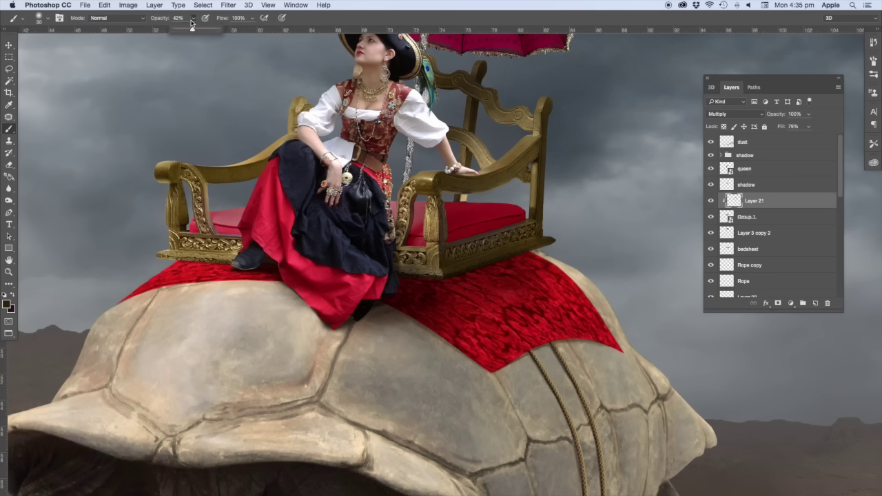
pyautogui.click(447, 249)
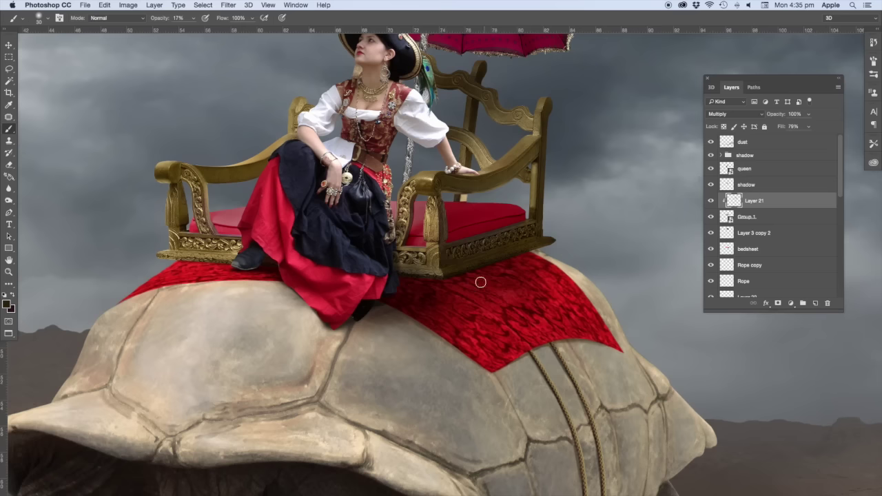
pyautogui.press(']')
pyautogui.press(']')
pyautogui.press(']')
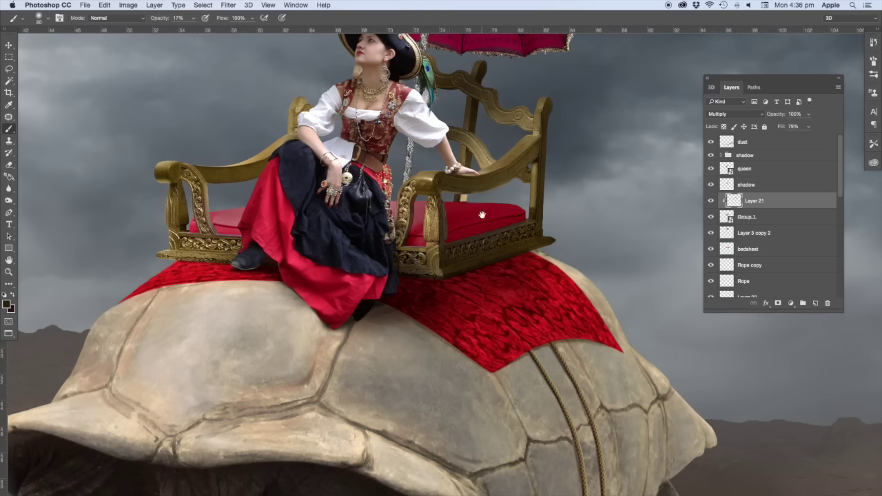
pyautogui.moveTo(482, 215); pyautogui.dragTo(481, 268)
pyautogui.press(']')
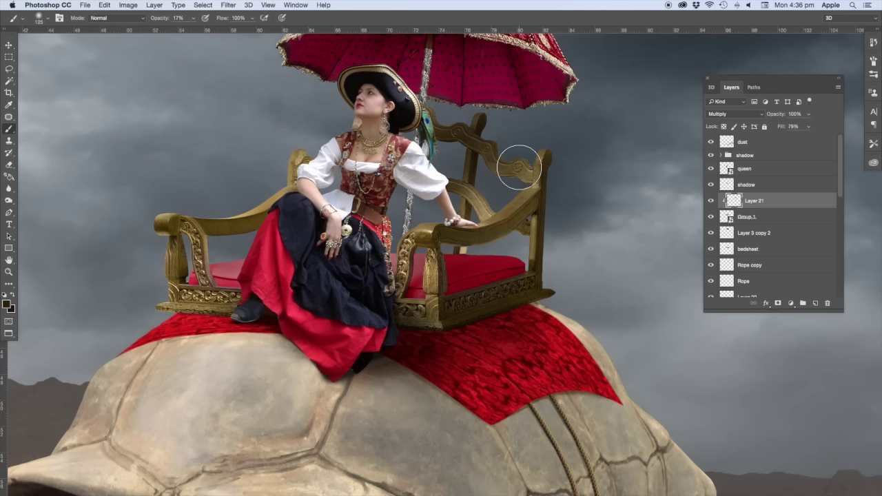
pyautogui.press('[')
pyautogui.press('[')
pyautogui.press('[')
pyautogui.scroll(5, 520, 155)
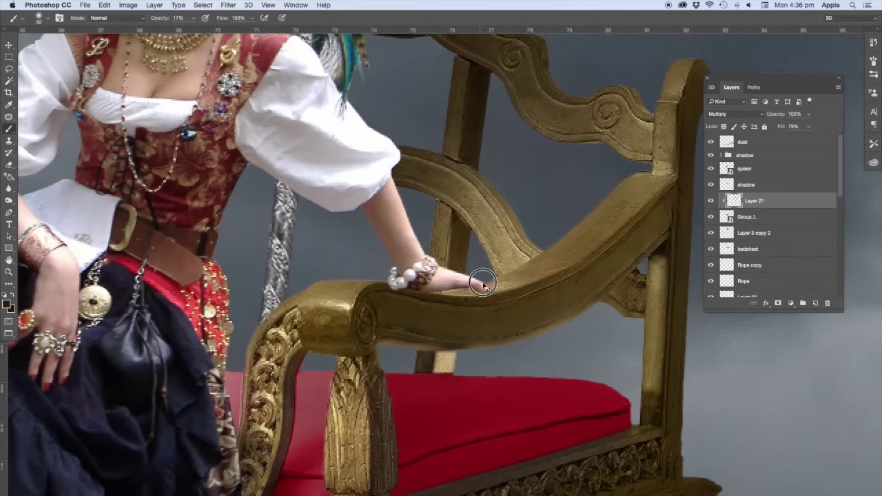
# - Darken the chair's back rail and shade the post top at 49% brush opacity
pyautogui.moveTo(444, 195); pyautogui.dragTo(478, 214)
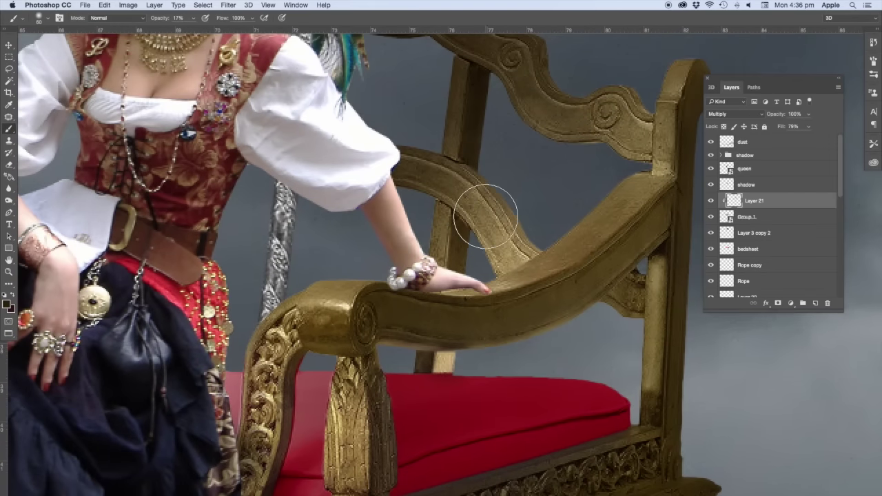
pyautogui.scroll(1, 468, 310)
pyautogui.scroll(-3, 459, 417)
pyautogui.scroll(4, 457, 407)
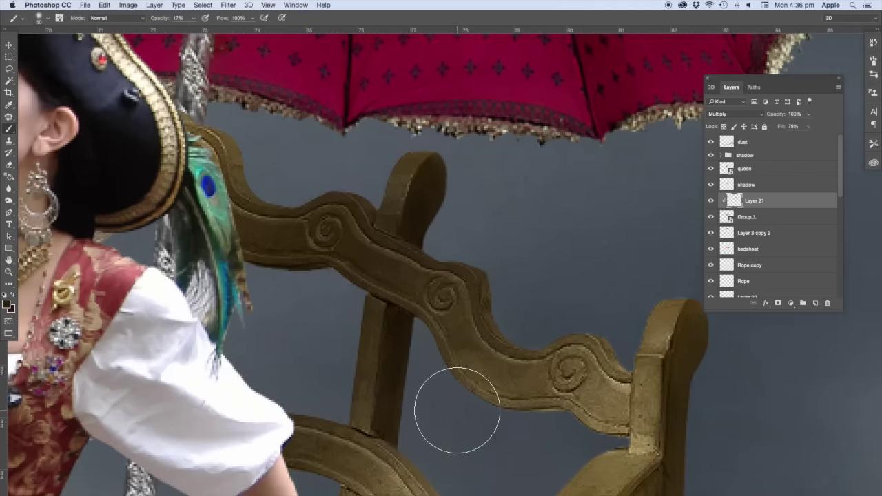
pyautogui.press('[')
pyautogui.press('[')
pyautogui.press('[')
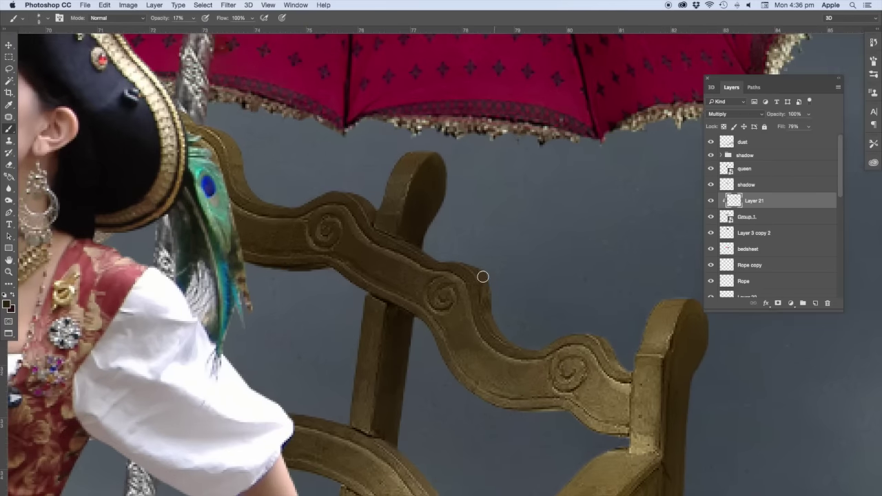
pyautogui.press(']')
pyautogui.press(']')
pyautogui.press('4')
pyautogui.press('9')
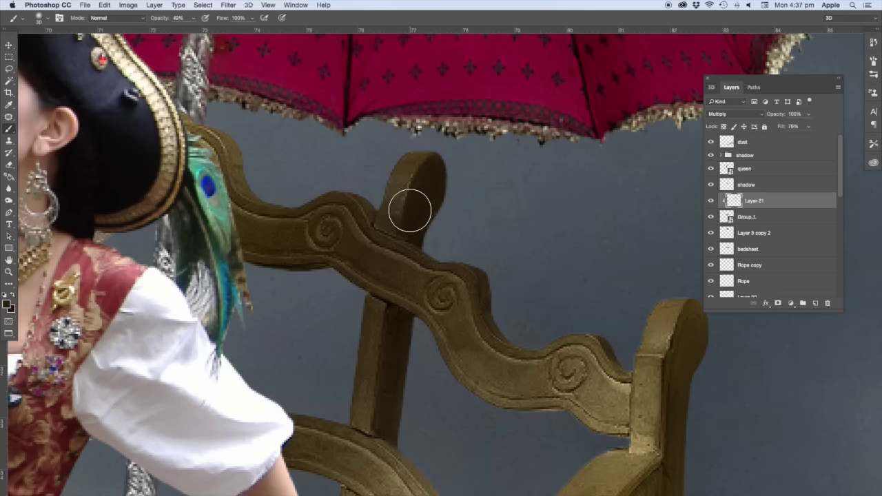
pyautogui.moveTo(408, 207); pyautogui.dragTo(386, 212)
pyautogui.press('[')
pyautogui.press('super+minus')
pyautogui.press('super+minus')
pyautogui.press('super+minus')
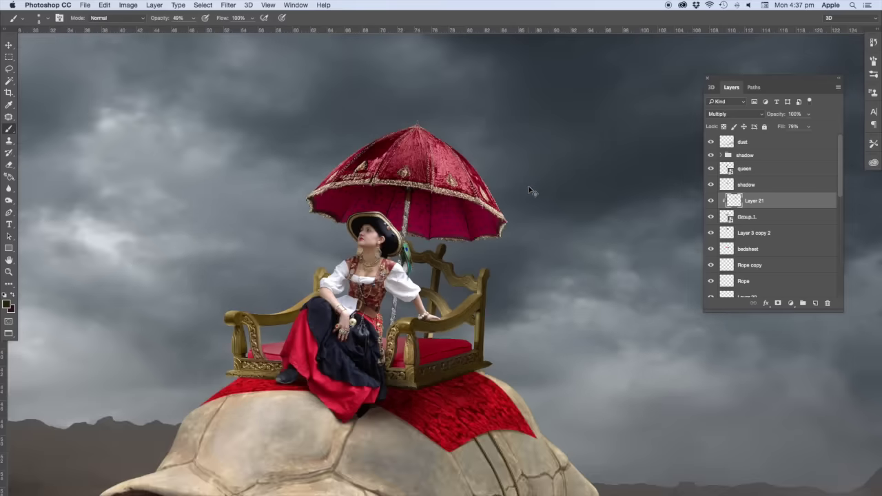
pyautogui.press('super+minus')
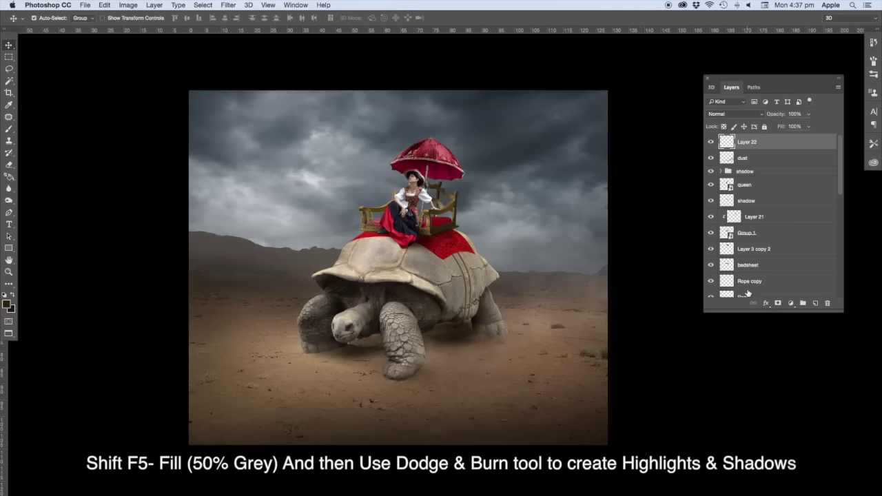
# - Fill Layer 22 with 50% gray via Shift+F5 and set its blend mode to Soft Light
pyautogui.hotkey('shift', 'F5')
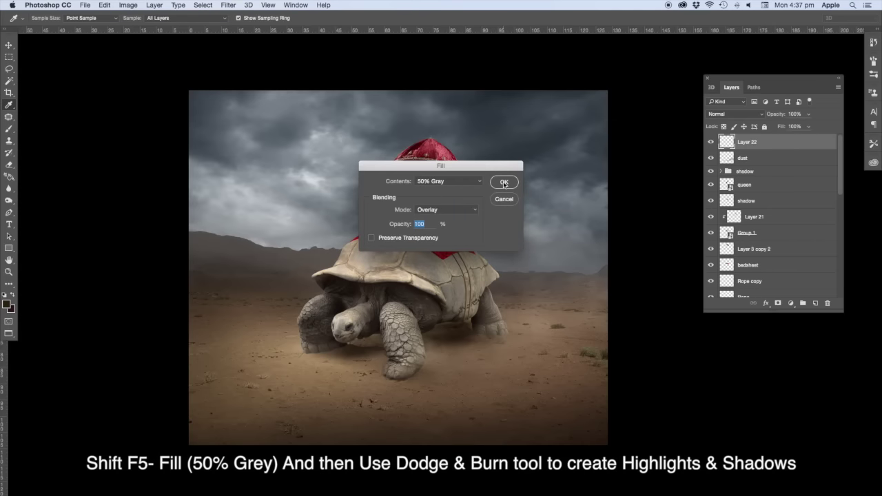
pyautogui.click(503, 182)
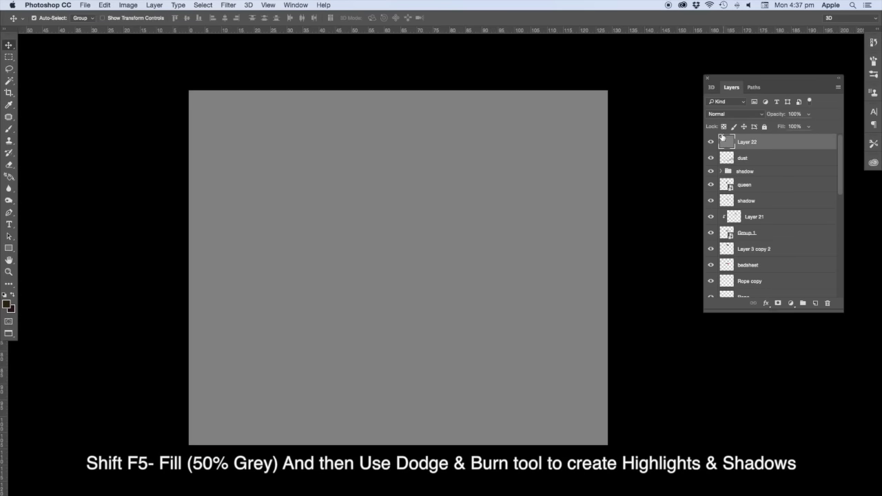
pyautogui.click(732, 116)
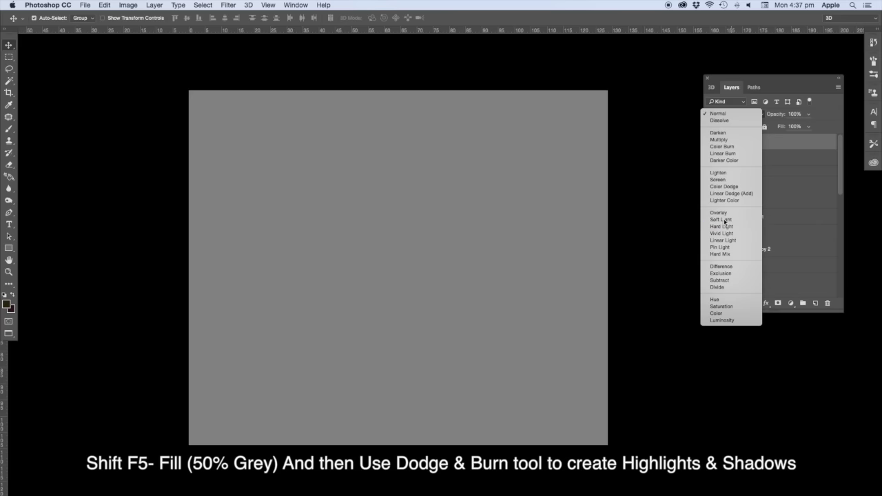
pyautogui.click(721, 219)
pyautogui.click(13, 200)
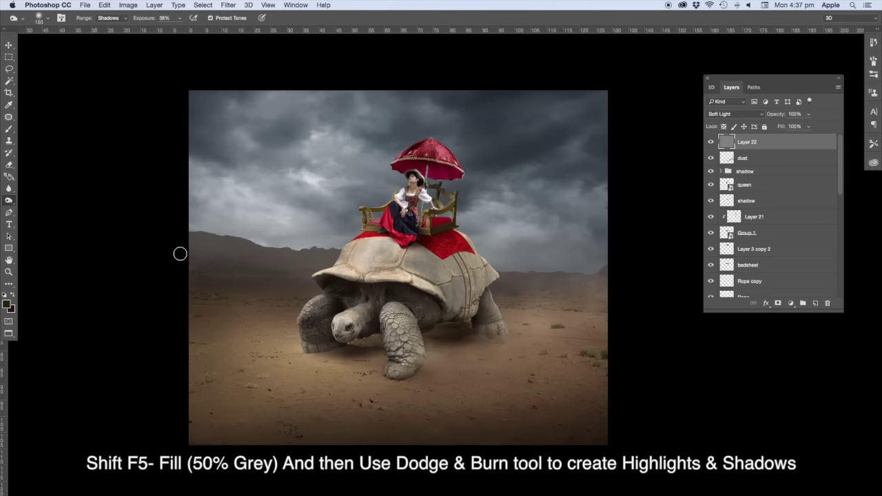
pyautogui.hotkey('ctrl', '+')
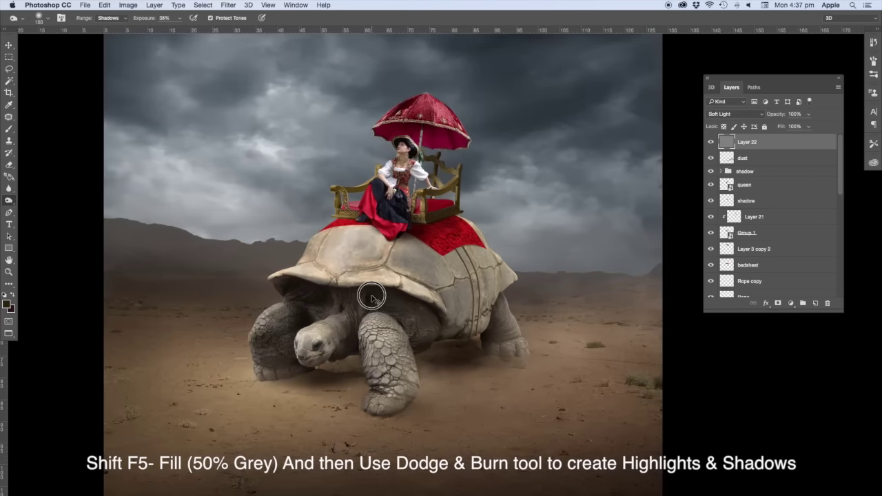
pyautogui.hotkey('ctrl', '+')
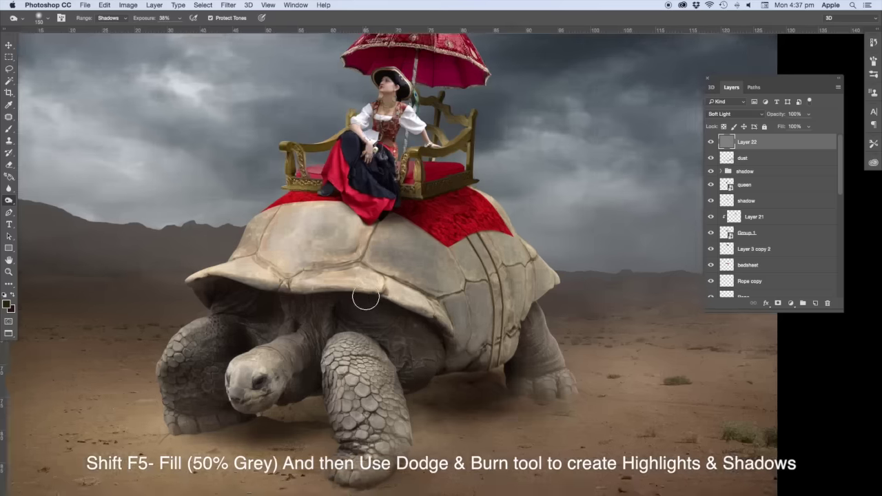
pyautogui.scroll(-2, 803, 242)
pyautogui.scroll(-2, 799, 245)
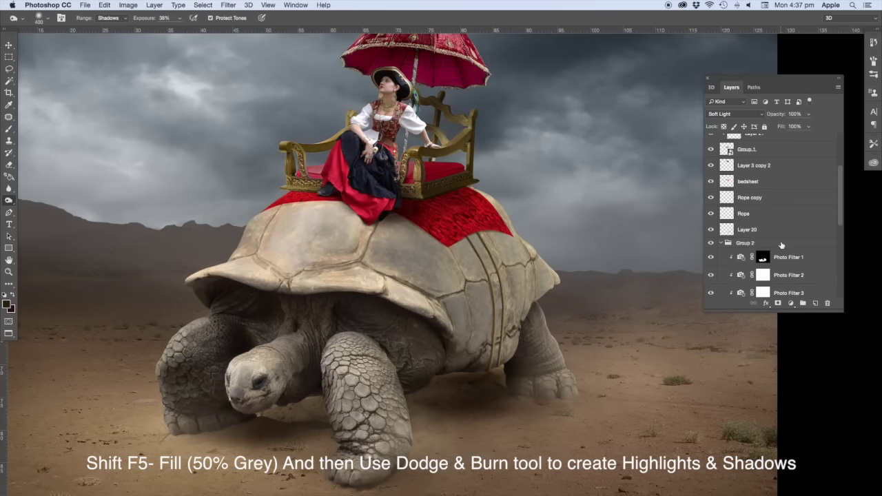
pyautogui.scroll(-2, 792, 248)
pyautogui.scroll(-2, 787, 252)
# - Within the shell selection, burn the shell rim and red cloth at 38% exposure, then deselect
pyautogui.keyDown('ctrl'); pyautogui.click(763, 271); pyautogui.keyUp('ctrl')
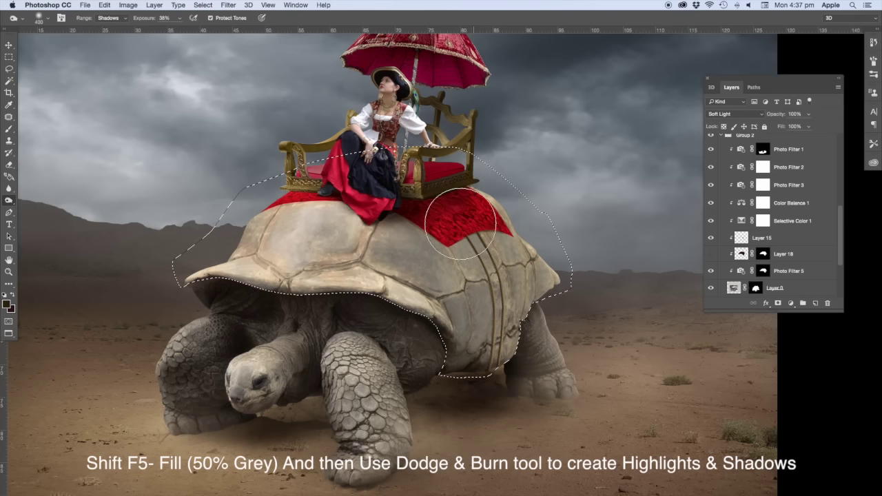
pyautogui.press('[')
pyautogui.press('[')
pyautogui.press('[')
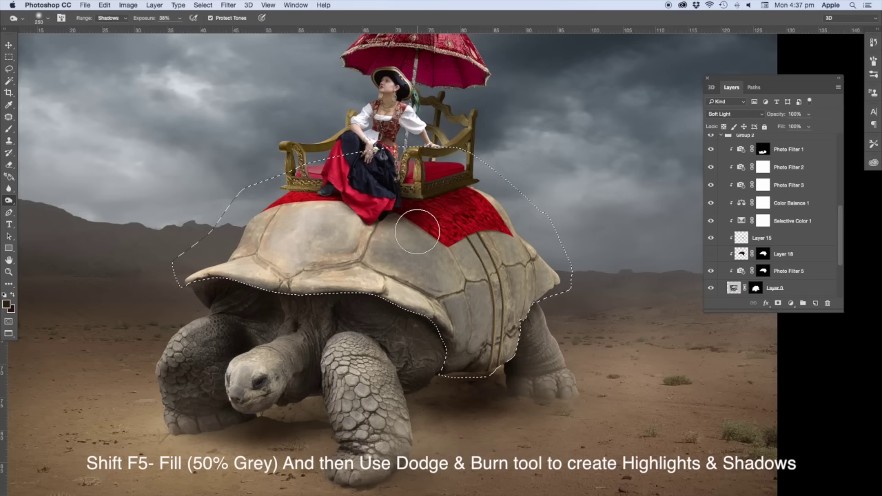
pyautogui.moveTo(404, 220); pyautogui.dragTo(413, 224)
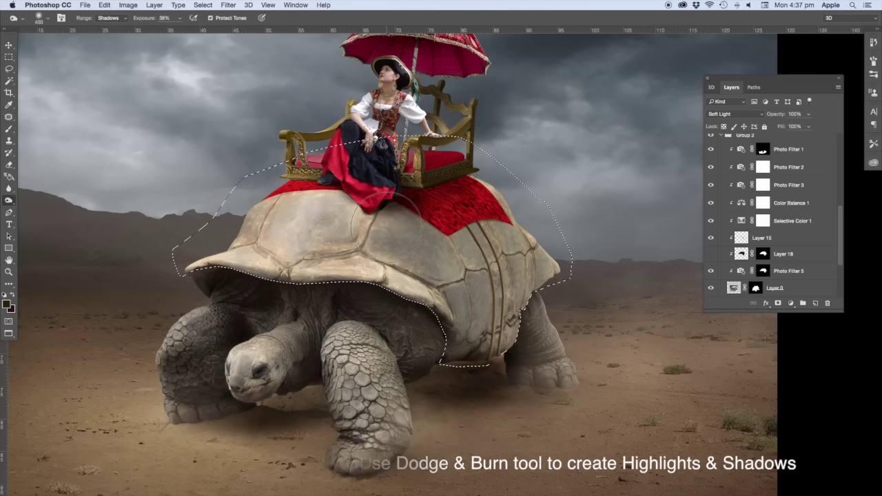
pyautogui.moveTo(410, 231)
pyautogui.mouseDown()
pyautogui.moveTo(370, 233)
pyautogui.moveTo(364, 217)
pyautogui.moveTo(327, 207)
pyautogui.moveTo(331, 227)
pyautogui.moveTo(305, 216)
pyautogui.moveTo(309, 262)
pyautogui.mouseUp()
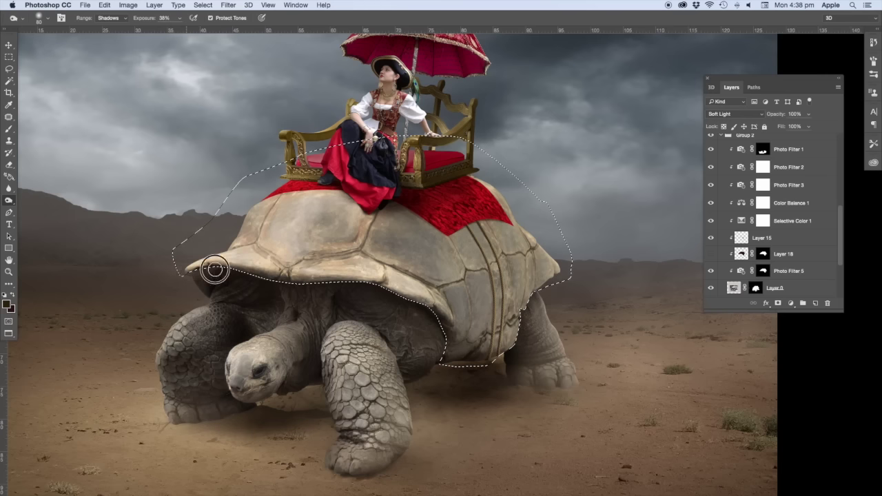
pyautogui.moveTo(318, 284); pyautogui.dragTo(314, 280)
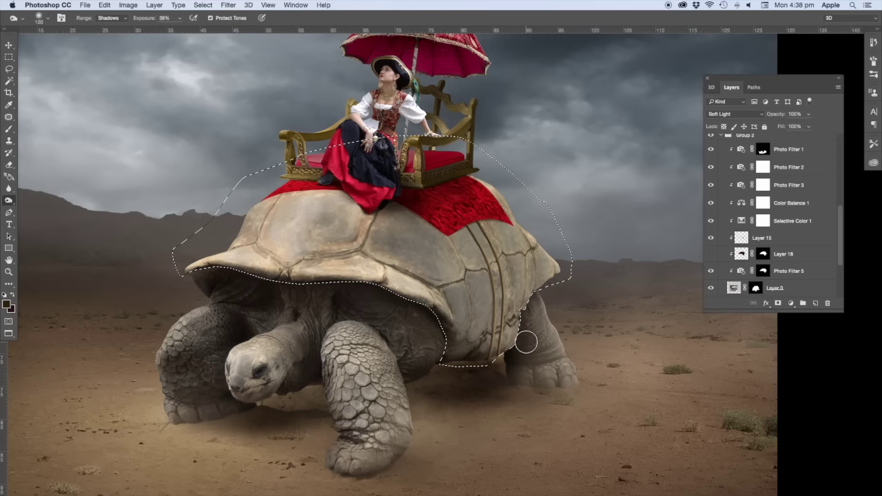
pyautogui.press(']')
pyautogui.press(']')
pyautogui.moveTo(517, 286)
pyautogui.mouseDown()
pyautogui.moveTo(500, 337)
pyautogui.moveTo(474, 338)
pyautogui.moveTo(463, 311)
pyautogui.moveTo(485, 300)
pyautogui.moveTo(476, 234)
pyautogui.moveTo(491, 219)
pyautogui.moveTo(486, 205)
pyautogui.moveTo(448, 197)
pyautogui.moveTo(414, 221)
pyautogui.mouseUp()
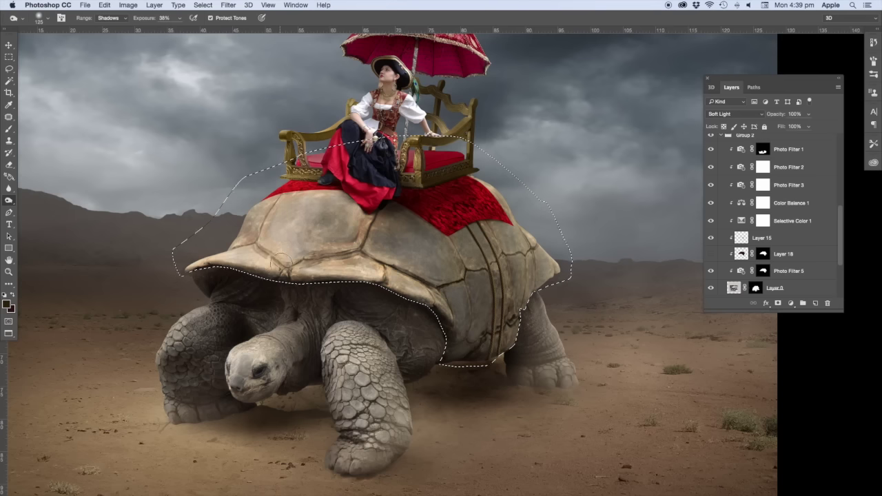
pyautogui.press('[')
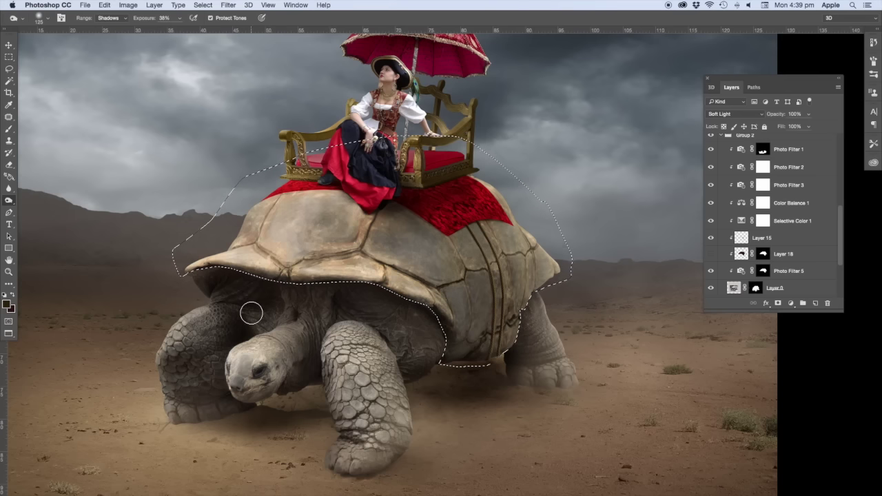
pyautogui.hotkey('ctrl', 'd')
pyautogui.hotkey('ctrl', '0')
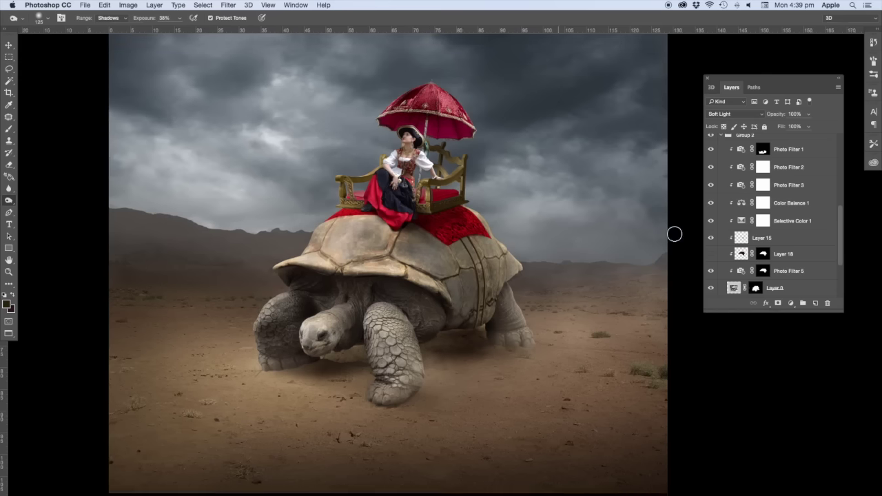
pyautogui.scroll(10, 739, 196)
pyautogui.click(710, 142)
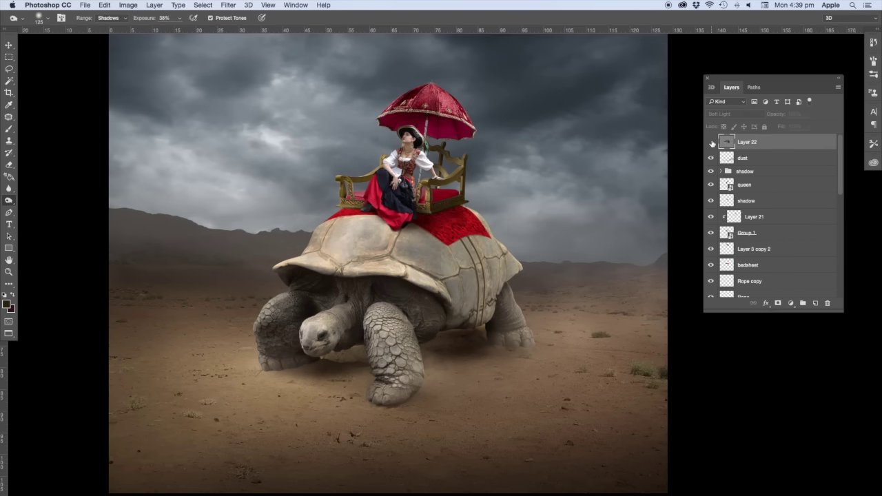
pyautogui.click(711, 142)
pyautogui.scroll(2, 587, 221)
pyautogui.scroll(2, 572, 241)
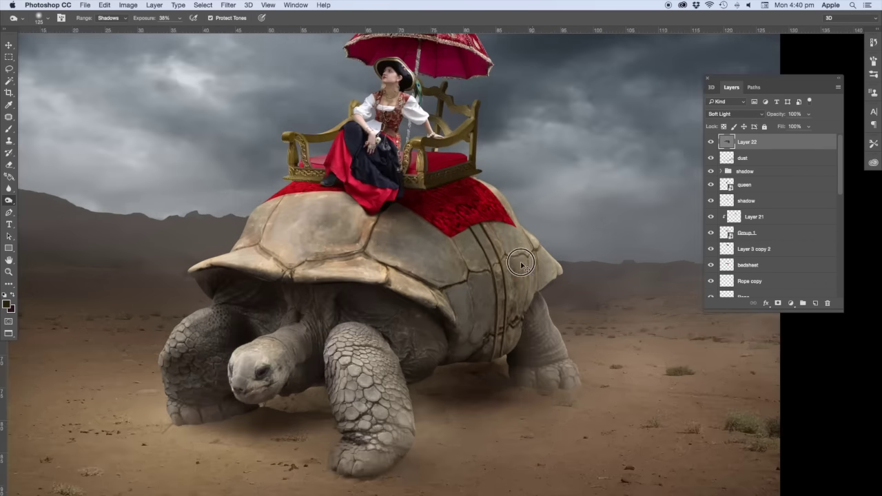
pyautogui.scroll(2, 545, 272)
pyautogui.scroll(2, 537, 282)
pyautogui.scroll(2, 540, 286)
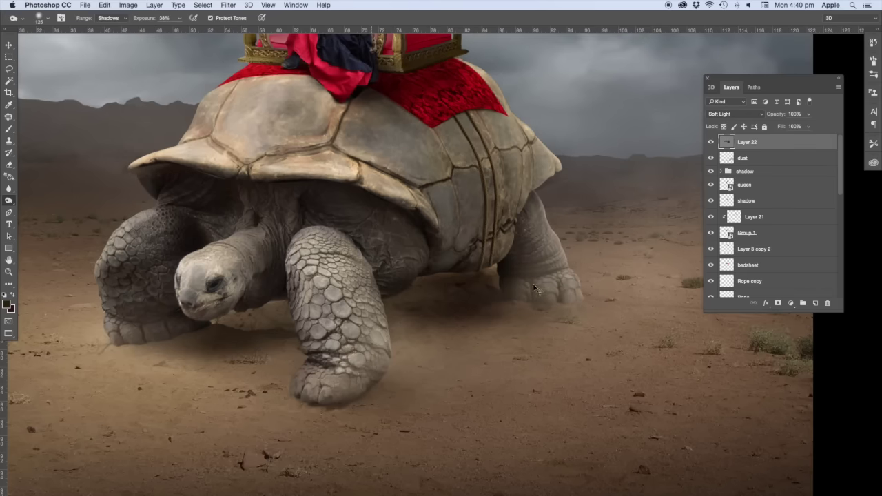
pyautogui.scroll(2, 533, 287)
pyautogui.press('b')
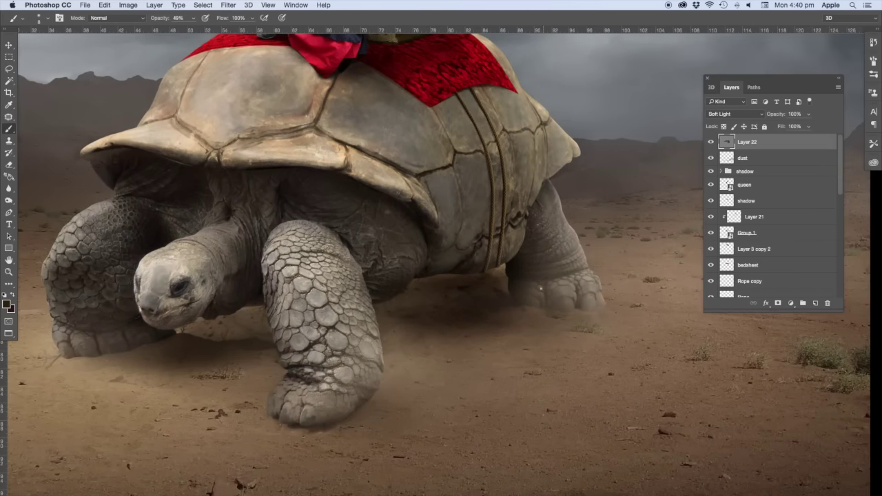
pyautogui.click(10, 200)
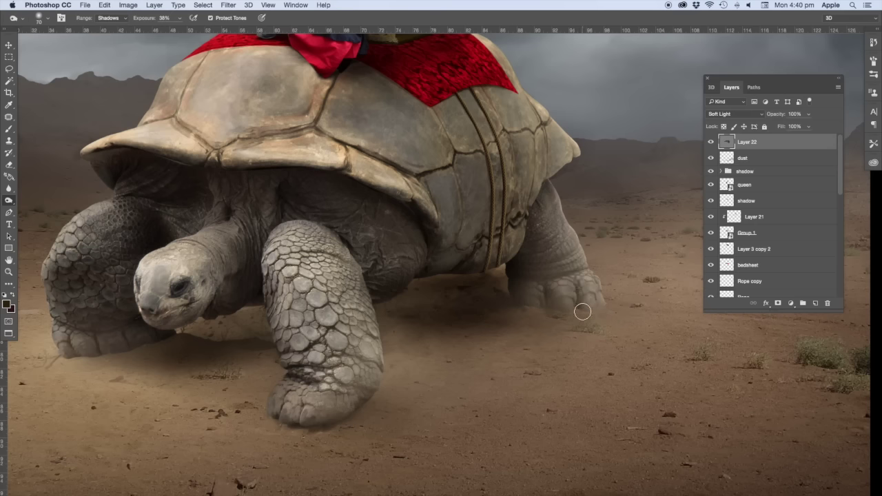
pyautogui.press('[')
pyautogui.press(']')
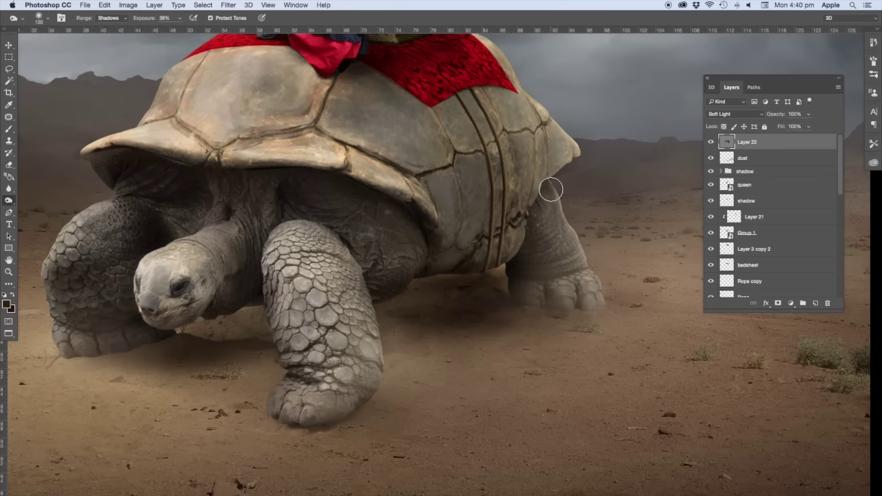
pyautogui.scroll(-10, 772, 262)
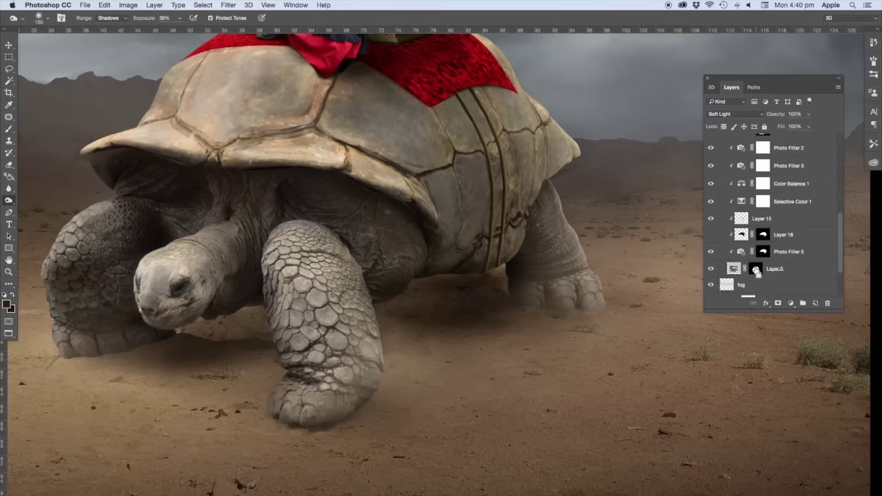
# - Within the tortoise selection, burn the back leg, back foot and the shell's right edge
pyautogui.keyDown('ctrl'); pyautogui.click(755, 269); pyautogui.keyUp('ctrl')
pyautogui.press(']')
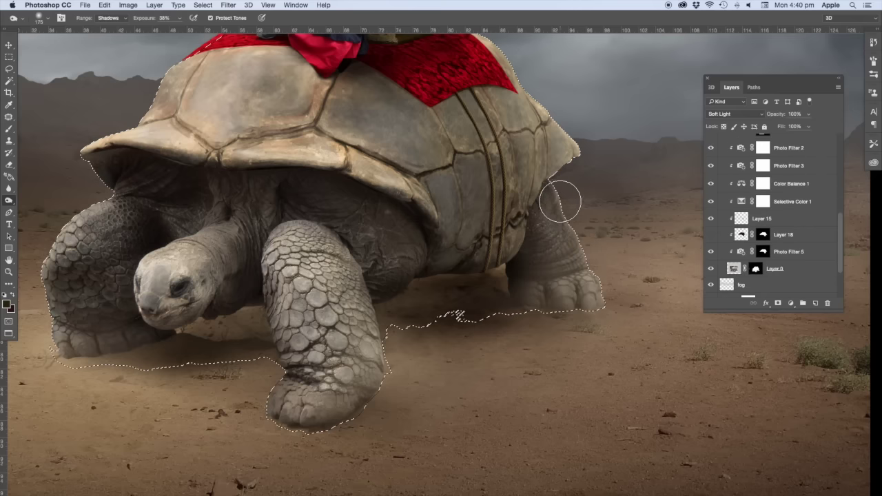
pyautogui.moveTo(561, 202)
pyautogui.mouseDown()
pyautogui.moveTo(557, 190)
pyautogui.moveTo(557, 226)
pyautogui.moveTo(587, 256)
pyautogui.moveTo(569, 201)
pyautogui.moveTo(547, 220)
pyautogui.mouseUp()
pyautogui.press('[')
pyautogui.press('[')
pyautogui.press('[')
pyautogui.moveTo(572, 287); pyautogui.dragTo(594, 282)
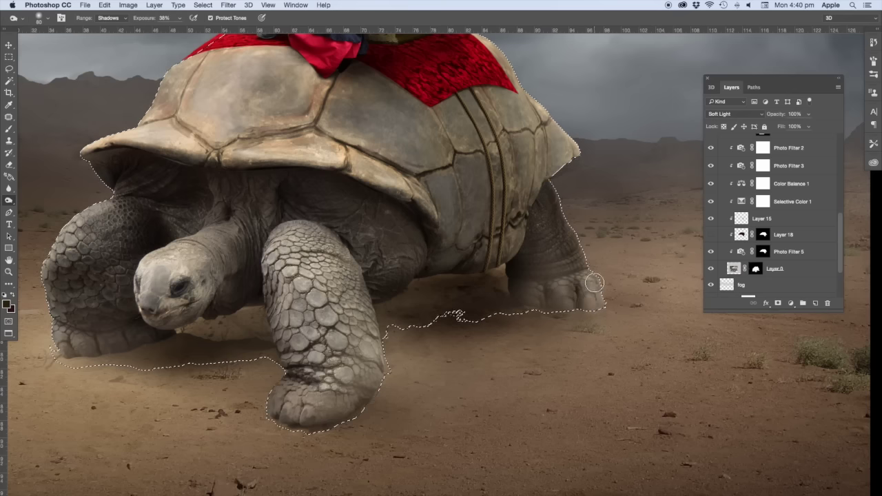
pyautogui.press(']')
pyautogui.press(']')
pyautogui.press(']')
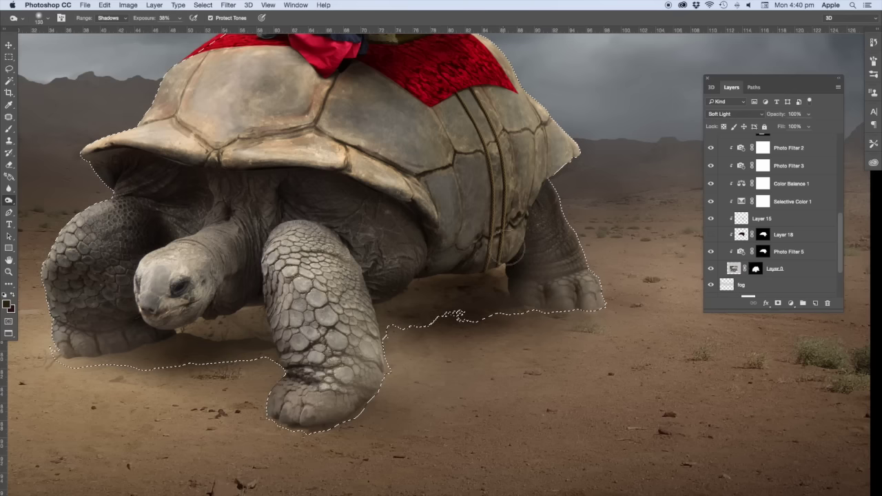
pyautogui.scroll(5, 558, 269)
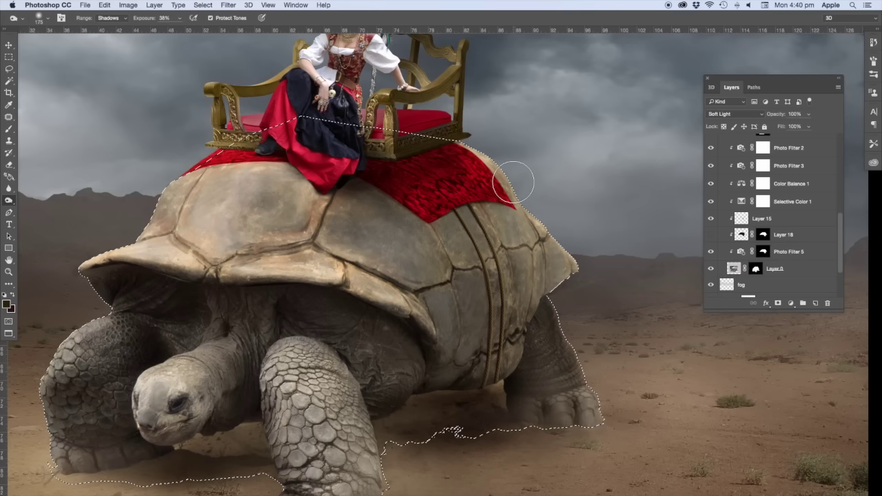
pyautogui.press(']')
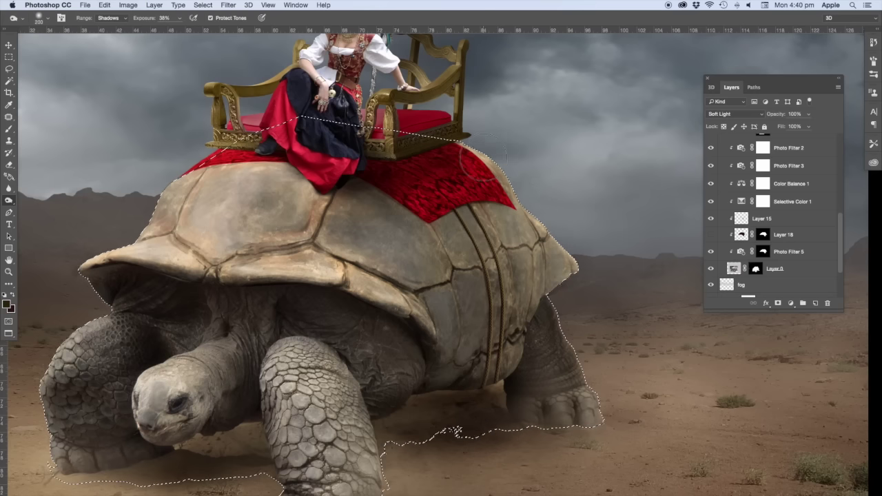
pyautogui.moveTo(478, 162)
pyautogui.mouseDown()
pyautogui.moveTo(464, 148)
pyautogui.moveTo(523, 191)
pyautogui.moveTo(543, 234)
pyautogui.mouseUp()
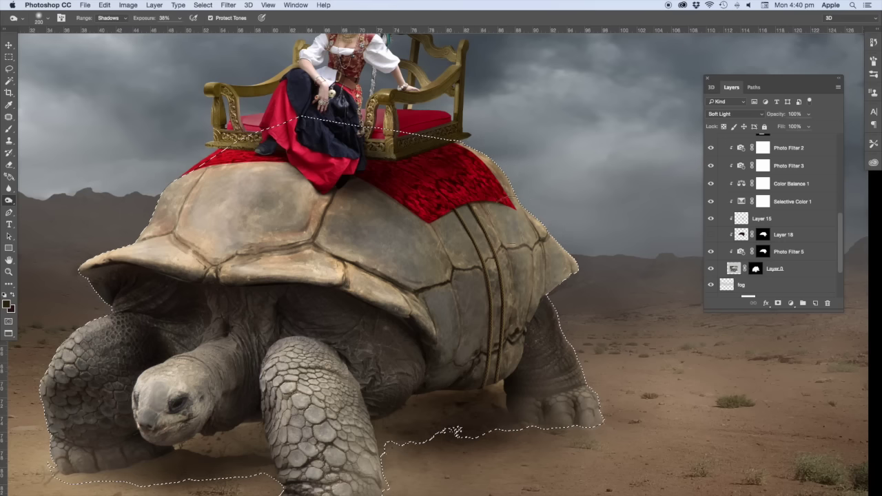
# - Lighten the shell's right plates, rear leg, front leg and front foot, then drop the selection
pyautogui.moveTo(498, 204); pyautogui.dragTo(515, 250)
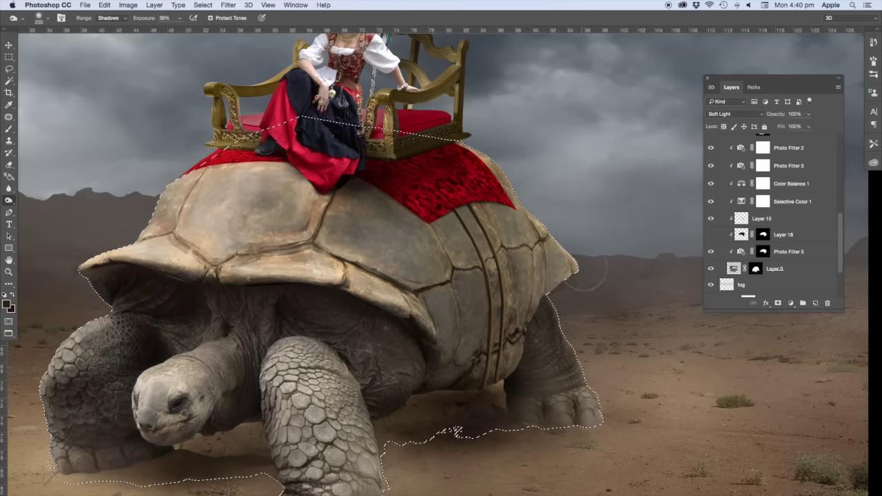
pyautogui.moveTo(417, 367); pyautogui.dragTo(478, 363)
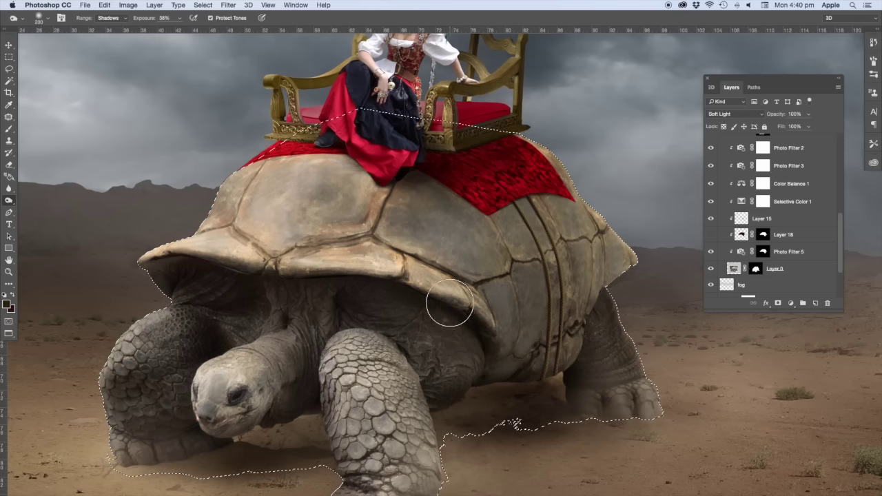
pyautogui.moveTo(610, 221); pyautogui.dragTo(586, 204)
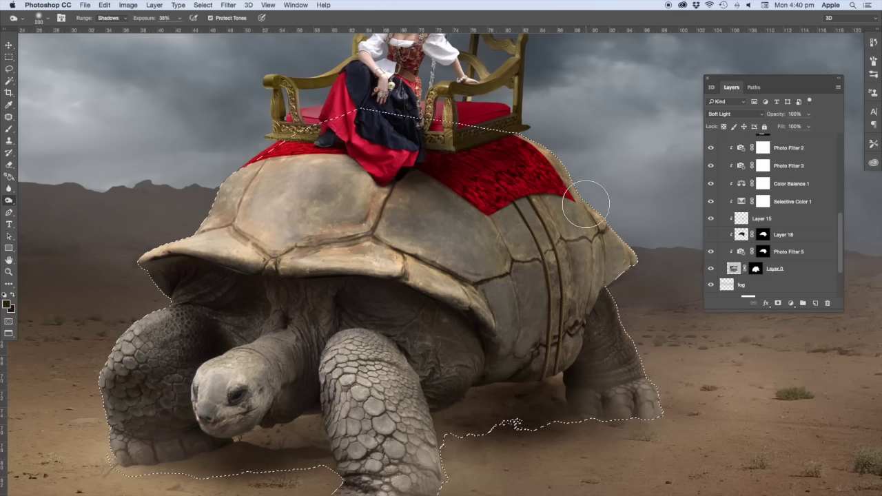
pyautogui.moveTo(640, 267); pyautogui.dragTo(572, 370)
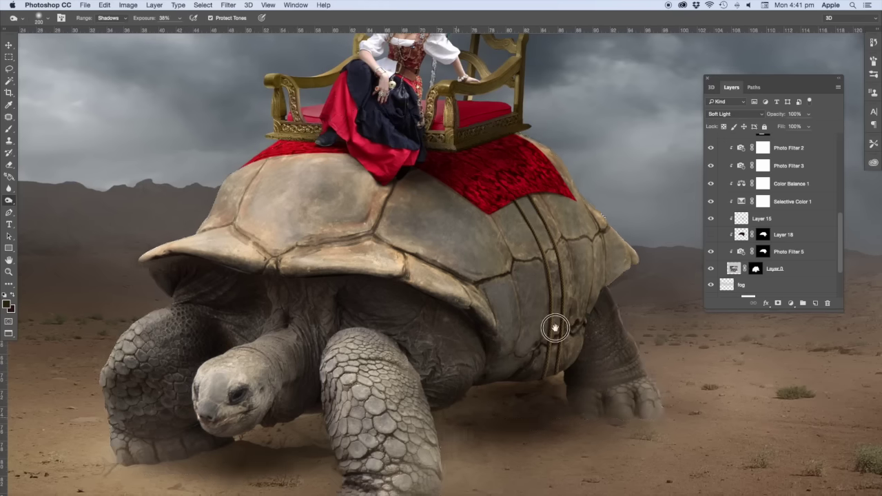
pyautogui.scroll(3, 572, 304)
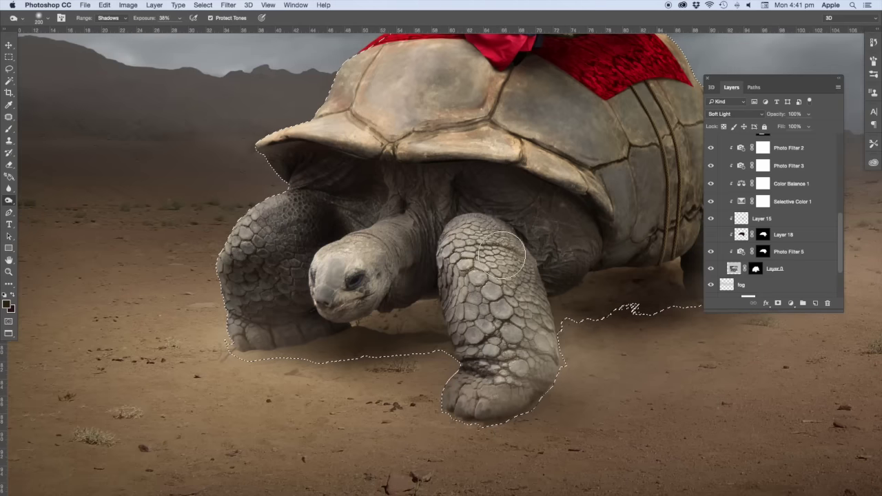
pyautogui.moveTo(490, 235)
pyautogui.mouseDown()
pyautogui.moveTo(515, 269)
pyautogui.moveTo(538, 339)
pyautogui.mouseUp()
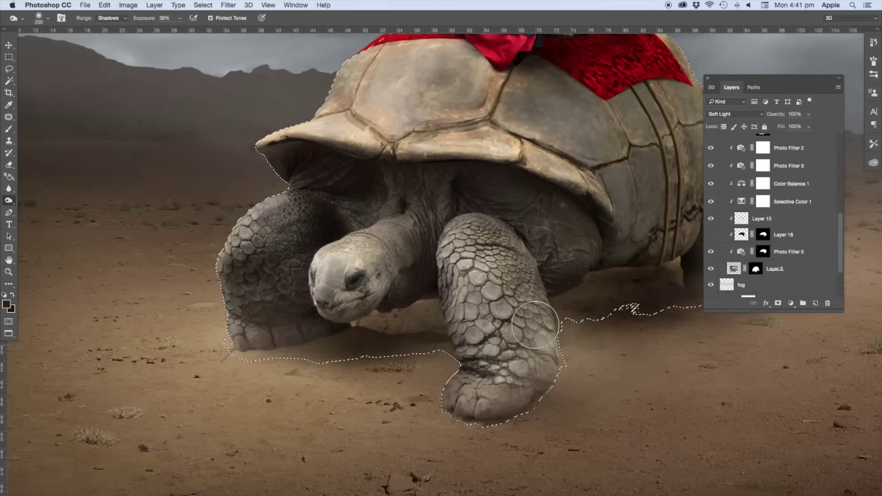
pyautogui.moveTo(527, 375); pyautogui.dragTo(497, 400)
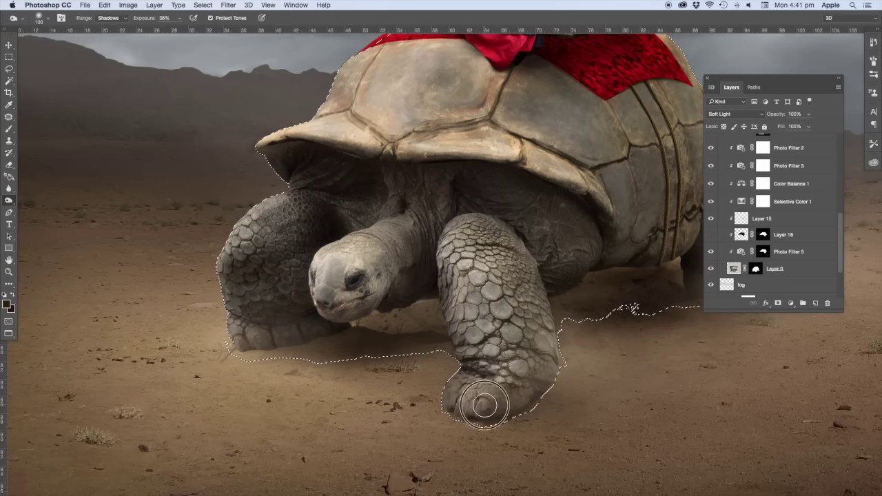
pyautogui.press(']')
pyautogui.press(']')
pyautogui.press(']')
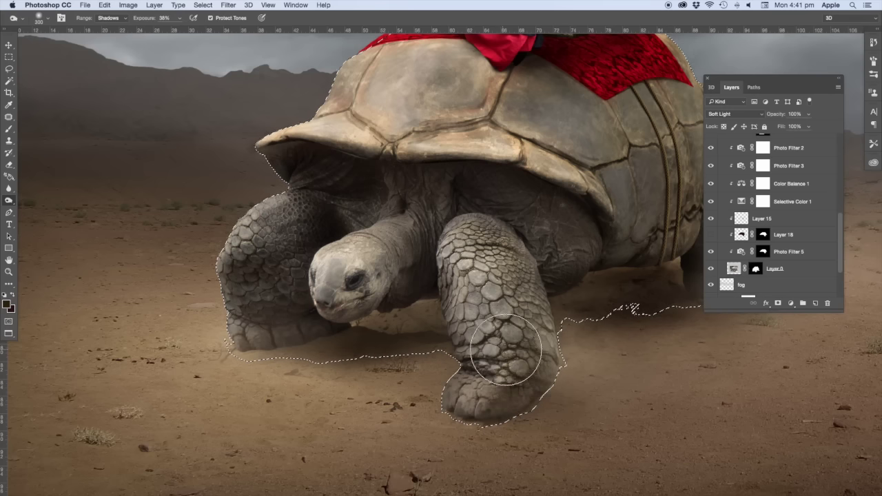
pyautogui.moveTo(509, 354); pyautogui.dragTo(497, 280)
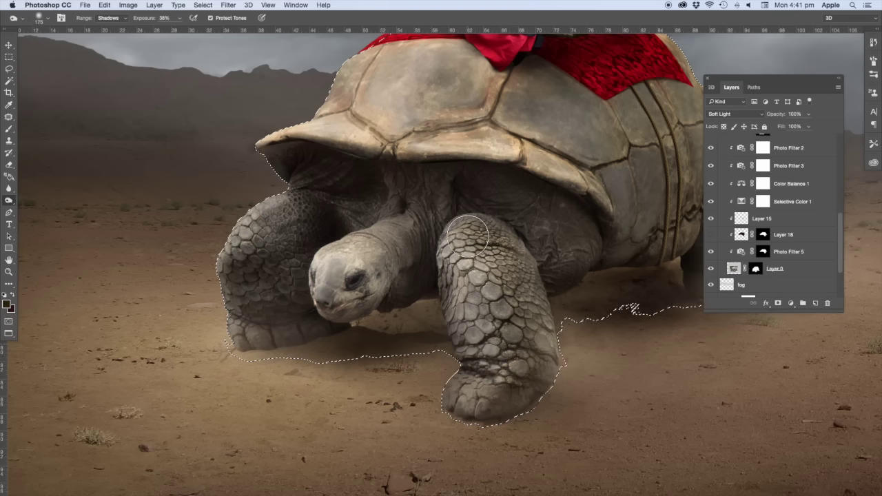
pyautogui.press('[')
pyautogui.press('[')
pyautogui.press('[')
pyautogui.press('[')
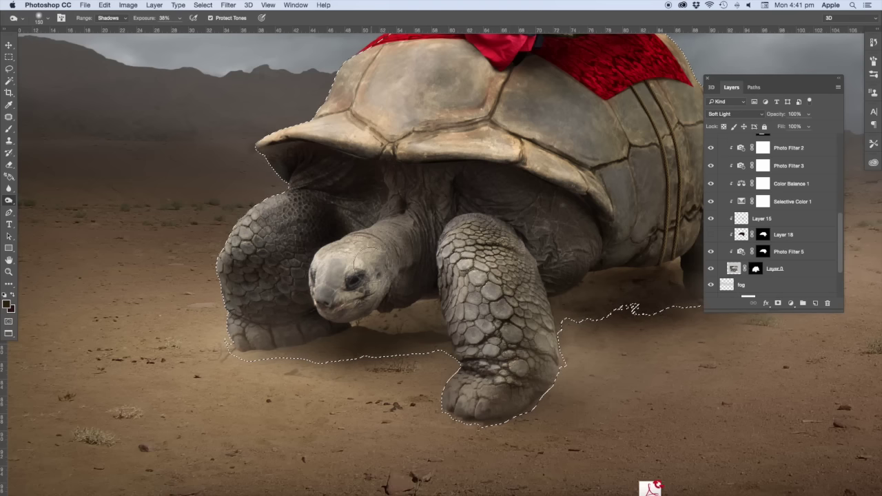
pyautogui.press(']')
pyautogui.press(']')
pyautogui.hotkey('ctrl', 'h')
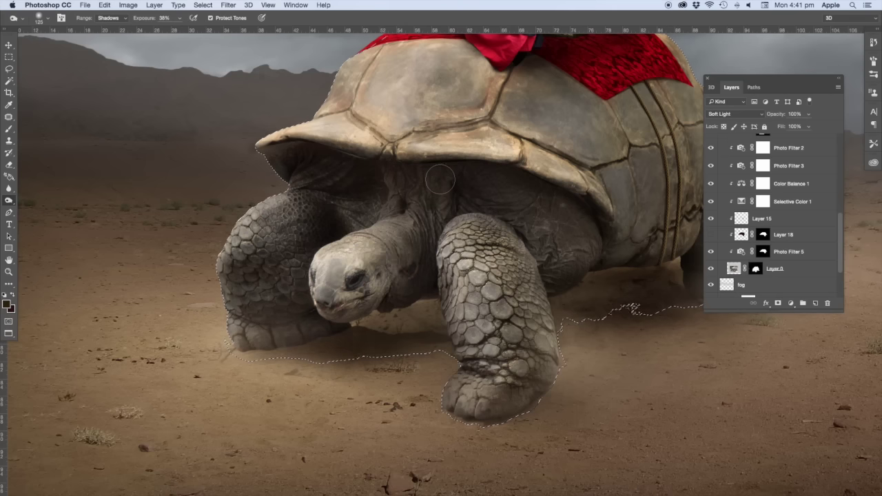
pyautogui.hotkey('ctrl', '-')
# - Zoom out and toggle Layer 22 on and off to compare the dodge-and-burn shading
pyautogui.hotkey('ctrl', '-')
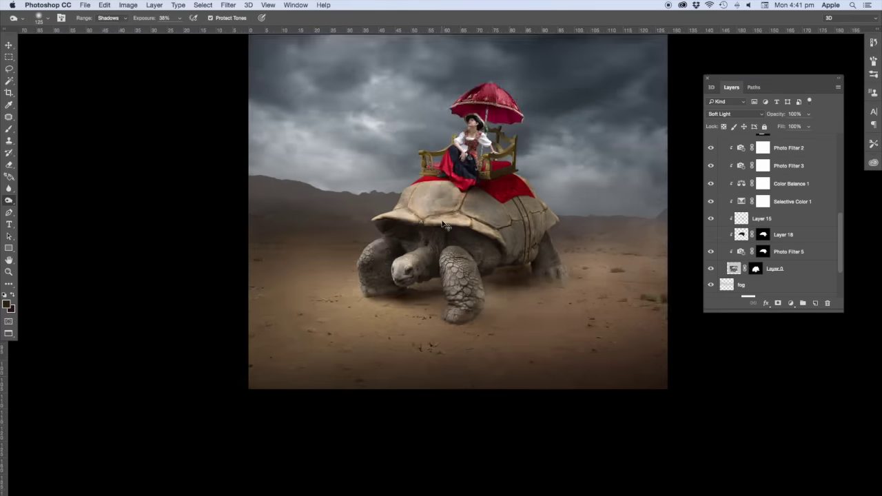
pyautogui.hotkey('ctrl', '-')
pyautogui.scroll(10, 769, 217)
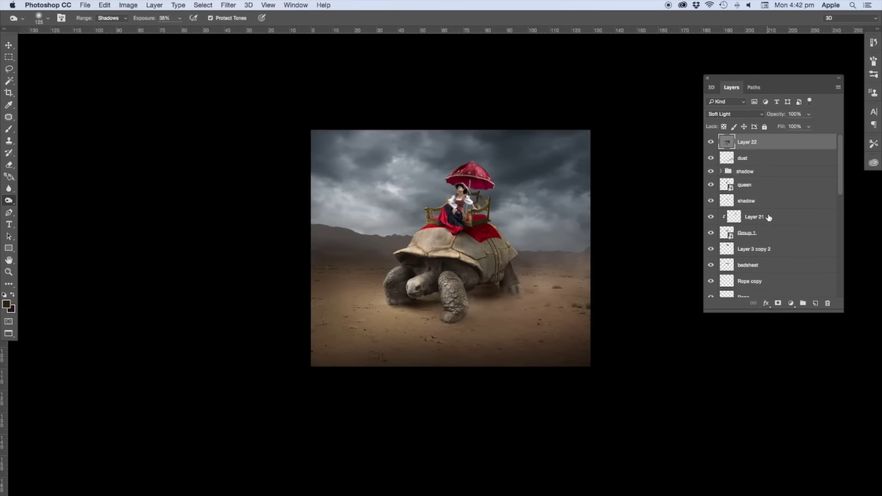
pyautogui.click(711, 142)
pyautogui.click(711, 142)
pyautogui.click(710, 142)
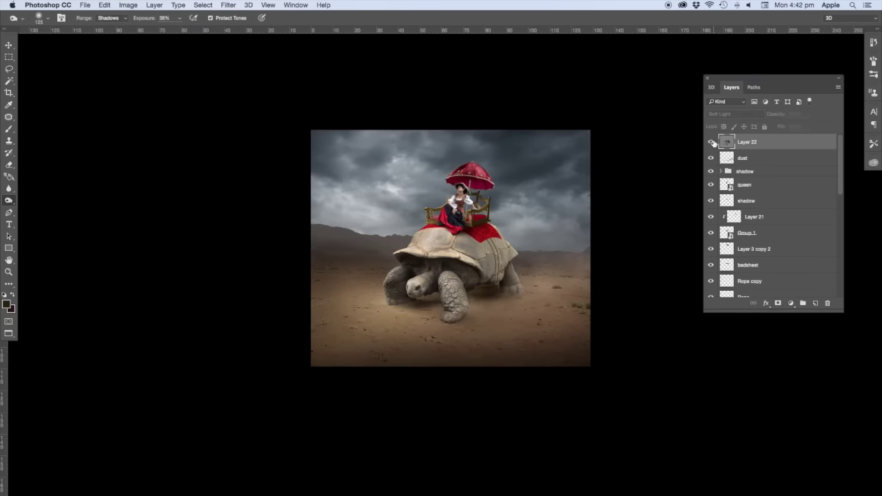
pyautogui.click(711, 142)
# - Zoom back in with the Burn tool active and set its brush size to 500 px
pyautogui.hotkey('ctrl', '+')
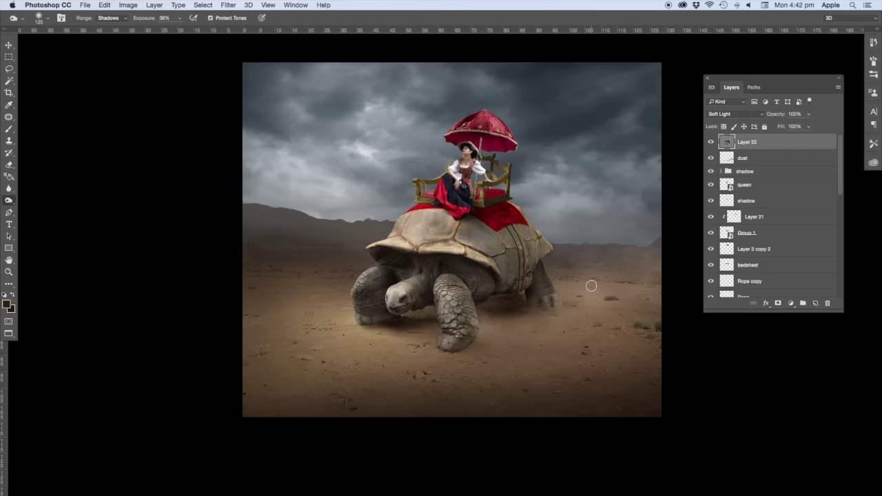
pyautogui.press('b')
pyautogui.press('o')
pyautogui.hotkey('ctrl', '+')
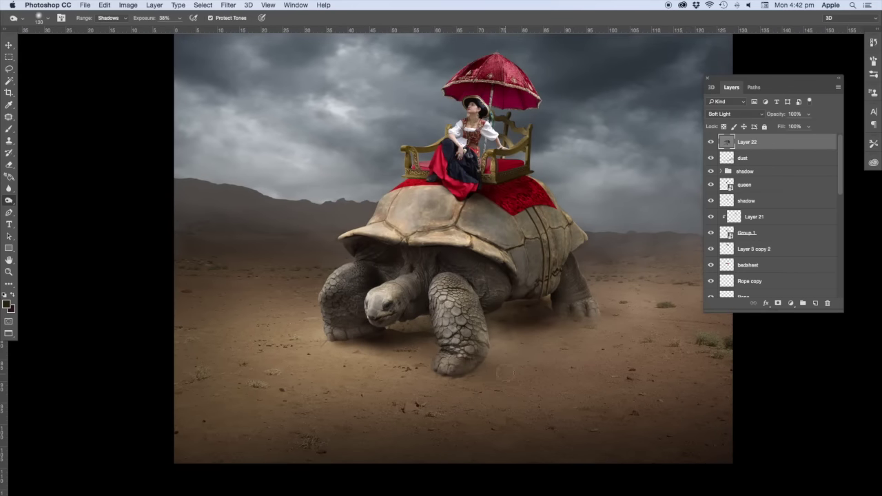
pyautogui.press(']')
pyautogui.press(']')
pyautogui.press(']')
pyautogui.press('[')
pyautogui.press('[')
pyautogui.press('[')
# - Keep the dust layer above the shadow group, raise its fill to 70%, and reselect Layer 22
pyautogui.click(765, 161)
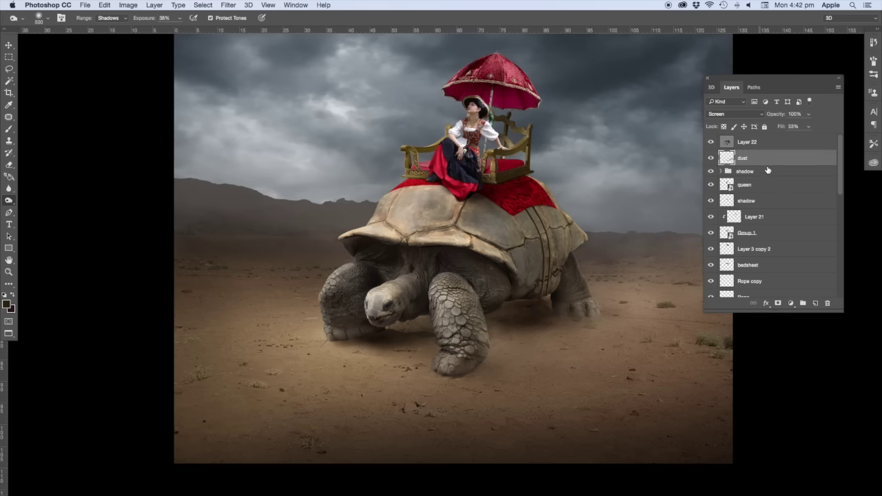
pyautogui.moveTo(767, 172); pyautogui.dragTo(767, 172)
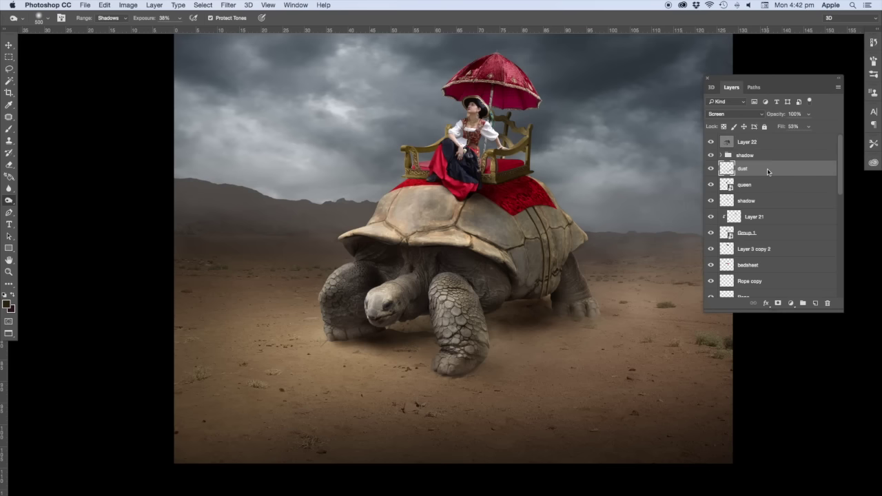
pyautogui.click(710, 156)
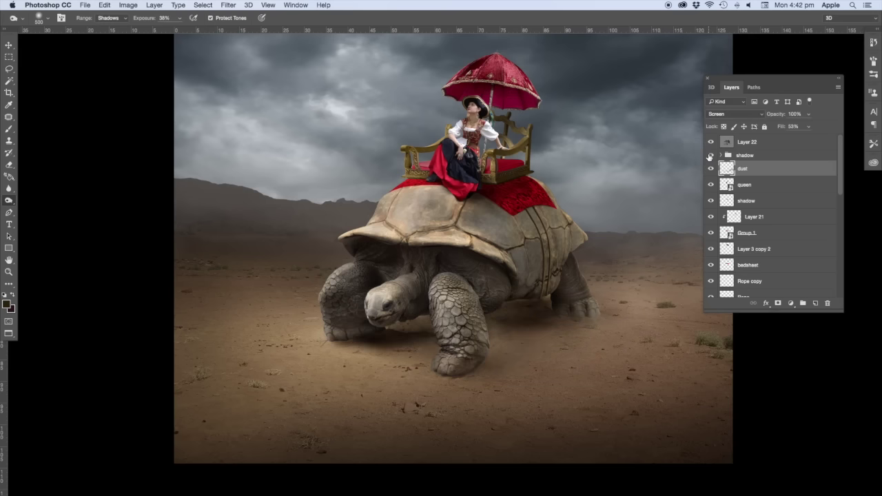
pyautogui.moveTo(751, 175); pyautogui.dragTo(778, 175)
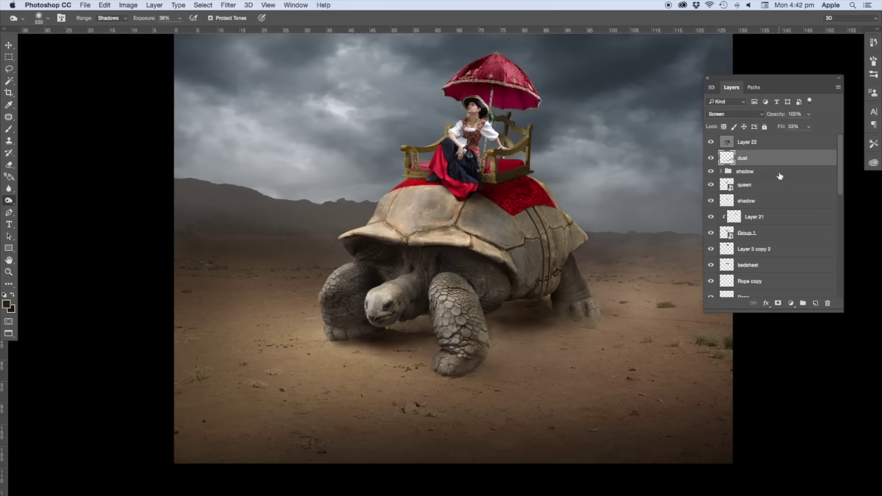
pyautogui.click(809, 127)
pyautogui.moveTo(808, 140); pyautogui.dragTo(816, 141)
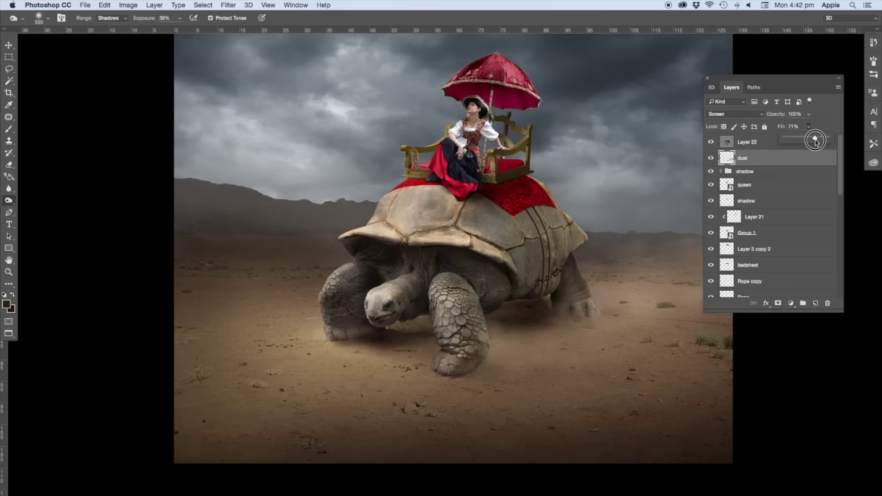
pyautogui.scroll(2, 591, 344)
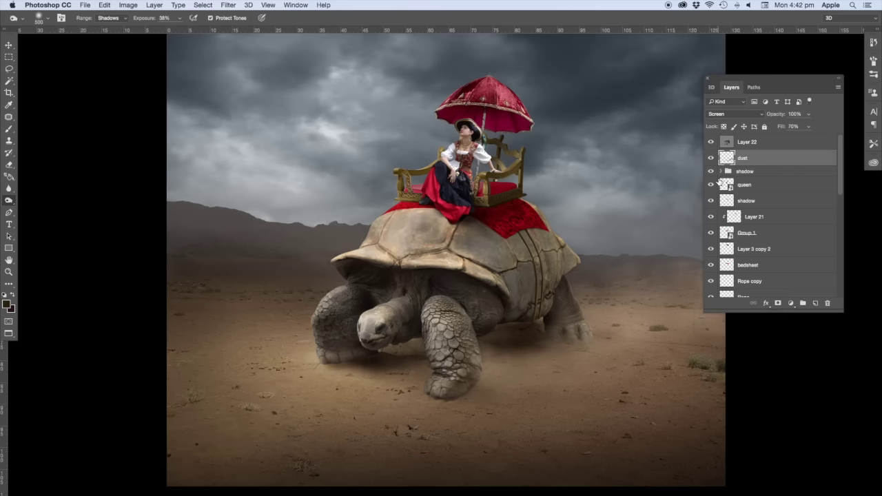
pyautogui.click(729, 143)
pyautogui.moveTo(433, 364)
pyautogui.mouseDown()
pyautogui.moveTo(478, 362)
pyautogui.moveTo(528, 339)
pyautogui.mouseUp()
pyautogui.hscroll(3, 528, 340)
pyautogui.scroll(2, 529, 339)
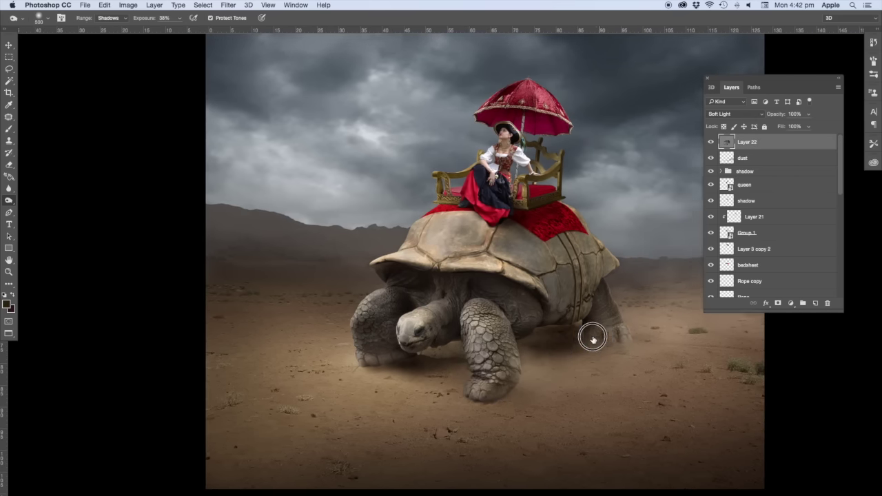
# - Zoom in on the queen's red skirt and burn its dark folds with a small brush
pyautogui.hscroll(5, 586, 334)
pyautogui.press('super+plus')
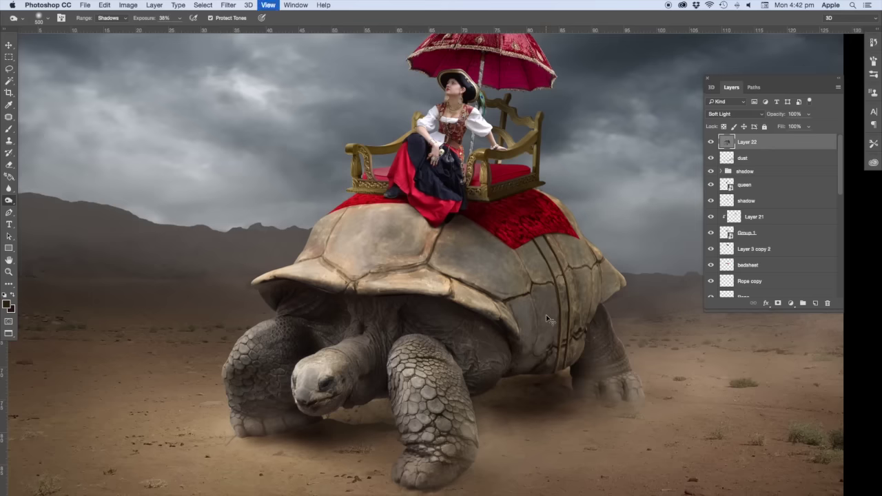
pyautogui.press('super+plus')
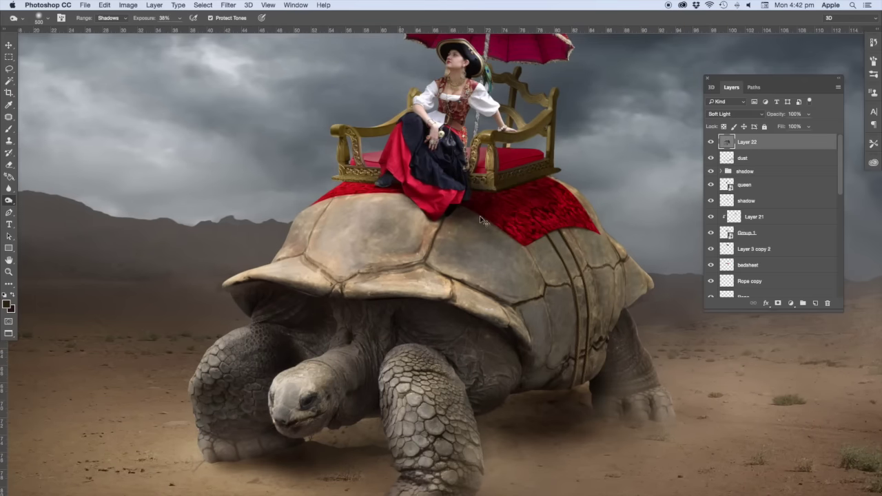
pyautogui.press('super+plus')
pyautogui.scroll(2, 480, 215)
pyautogui.press('super+plus')
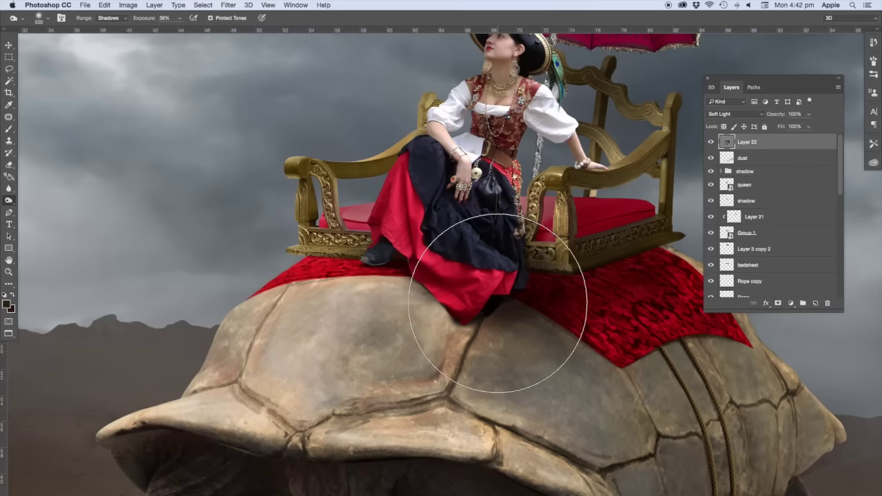
pyautogui.press('b')
pyautogui.press('o')
pyautogui.press('[')
pyautogui.press('[')
pyautogui.press('[')
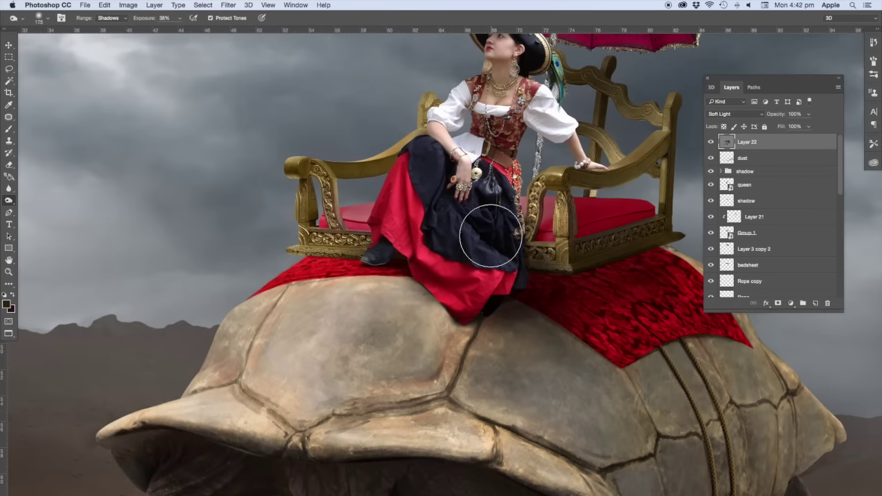
pyautogui.press('[')
pyautogui.press('[')
pyautogui.press('[')
pyautogui.moveTo(492, 192); pyautogui.dragTo(459, 213)
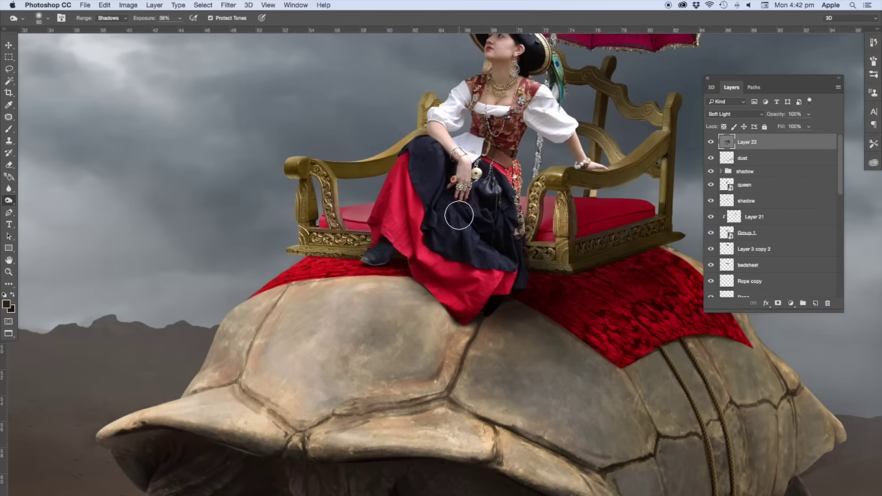
pyautogui.moveTo(409, 237); pyautogui.dragTo(376, 262)
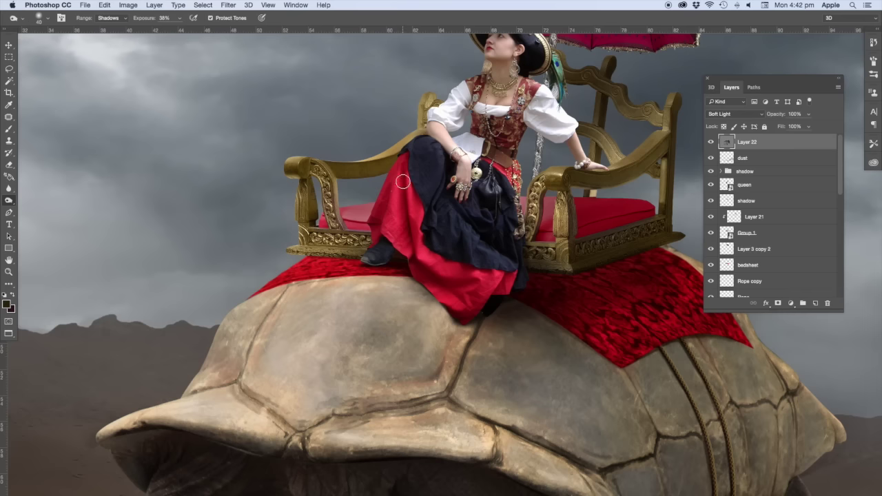
# - Burn along the lower skirt hem with a larger brush
pyautogui.press(']')
pyautogui.press(']')
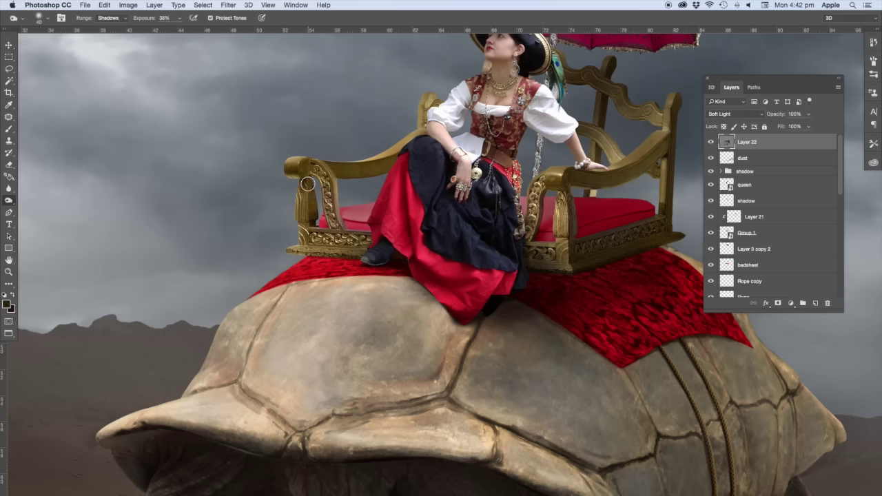
pyautogui.moveTo(542, 279); pyautogui.dragTo(436, 216)
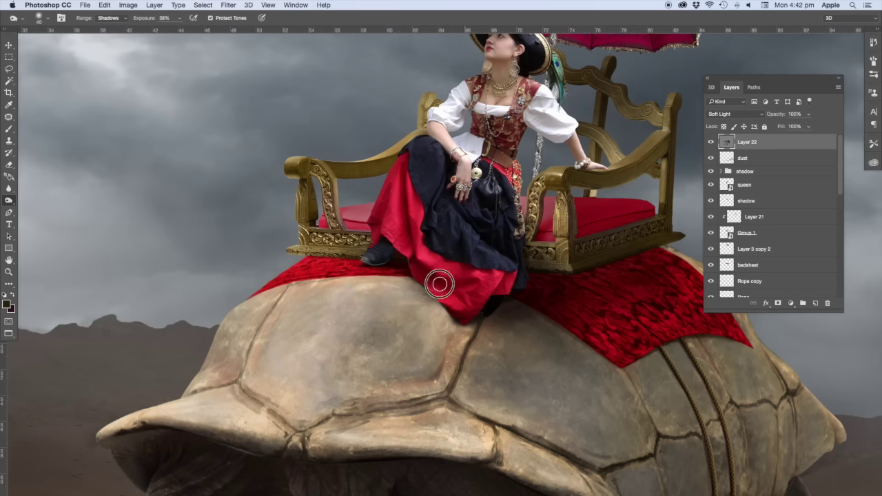
pyautogui.scroll(5, 436, 216)
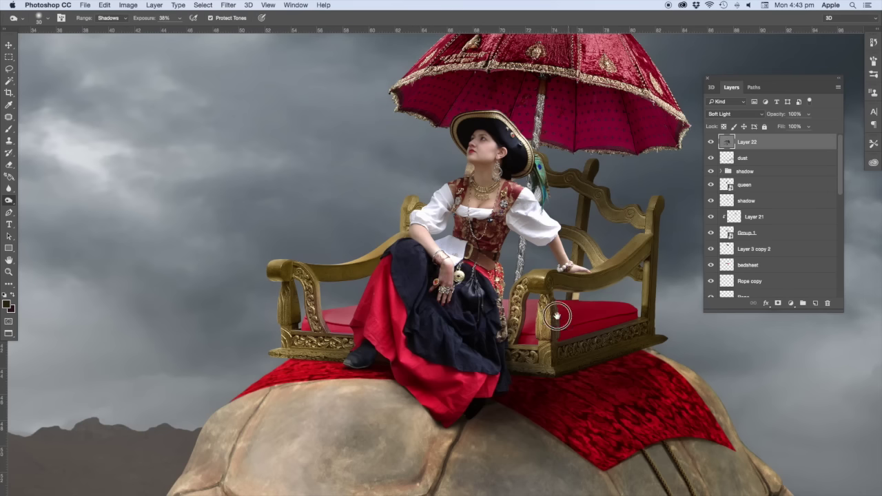
pyautogui.moveTo(569, 330); pyautogui.dragTo(476, 285)
pyautogui.scroll(2, 494, 290)
pyautogui.scroll(2, 494, 289)
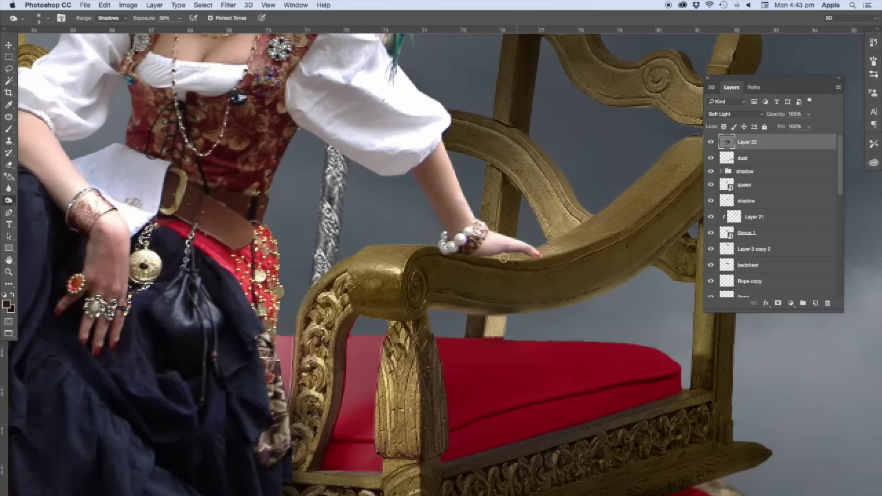
# - Set the Burn tool to Midtones at 75% exposure and load the queen's outline as a selection
pyautogui.moveTo(179, 19); pyautogui.dragTo(180, 23)
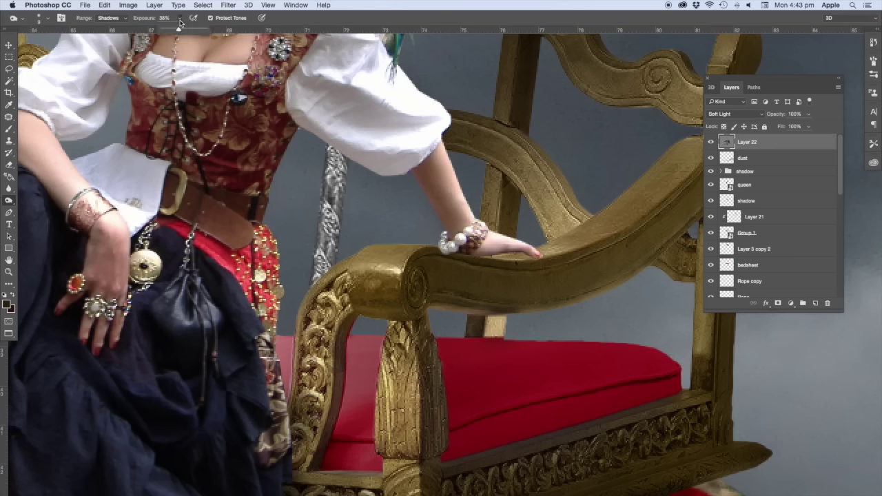
pyautogui.click(108, 18)
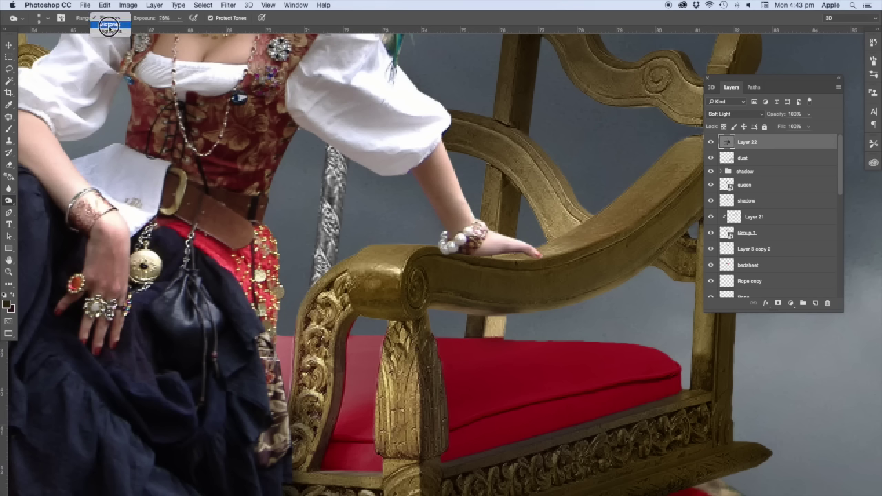
pyautogui.click(108, 28)
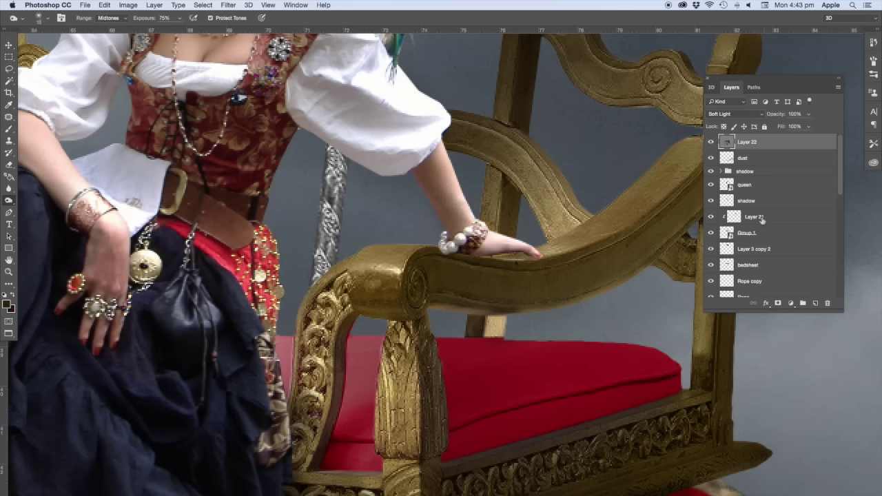
pyautogui.keyDown('super'); pyautogui.click(727, 185); pyautogui.keyUp('super')
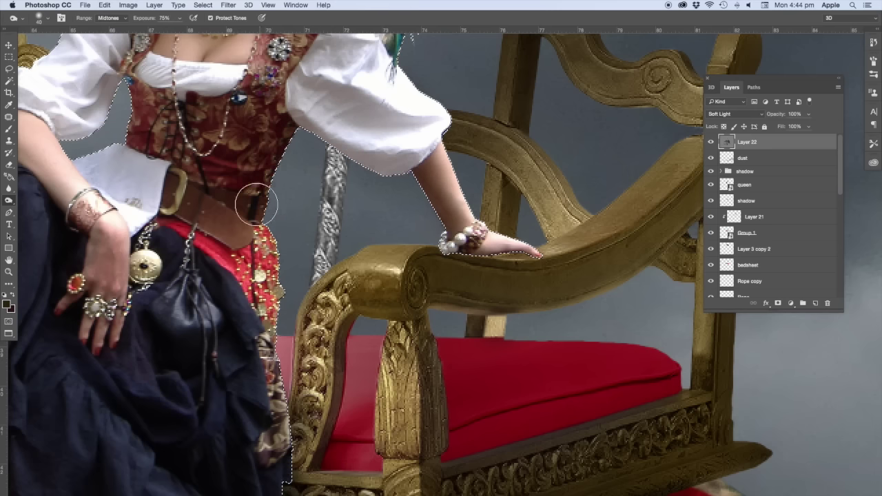
# - Zoom out to the whole skirt and set the burn brush to about 60 px
pyautogui.scroll(-5, 255, 283)
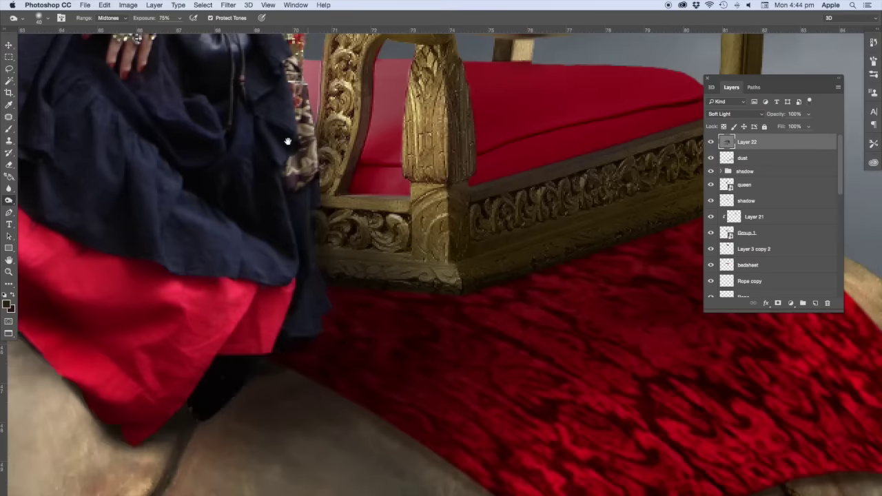
pyautogui.hscroll(-1, 352, 407)
pyautogui.press('super+minus')
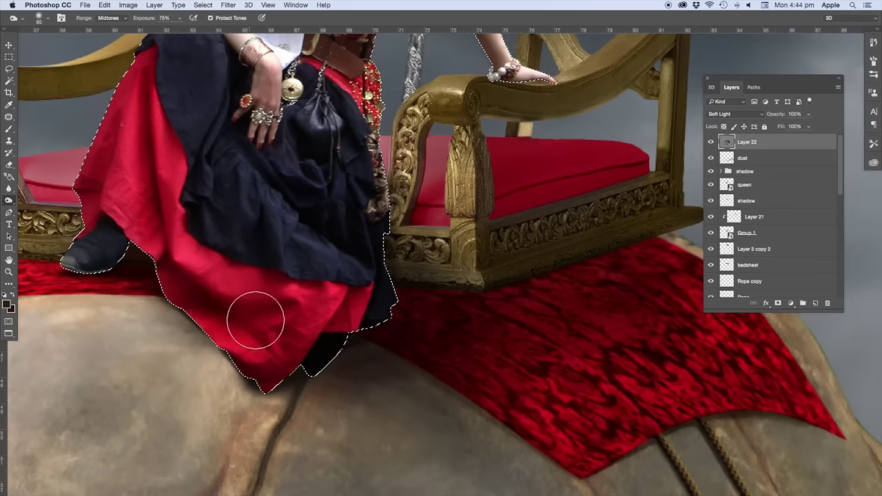
pyautogui.scroll(4, 256, 315)
pyautogui.hscroll(-4, 255, 315)
pyautogui.press('[')
pyautogui.press('[')
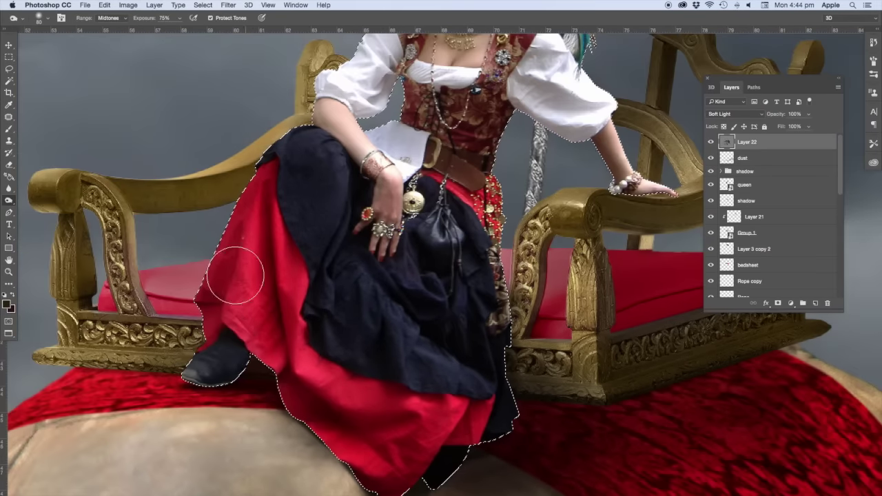
pyautogui.press('[')
pyautogui.press('[')
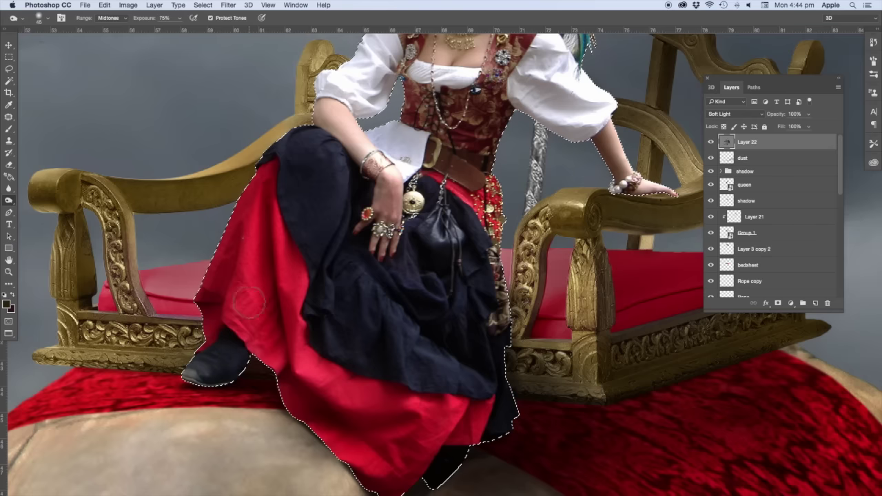
pyautogui.press(']')
pyautogui.press(']')
# - Burn the vest around the brooch and below the necklace, plus the right sleeve folds
pyautogui.scroll(3, 370, 383)
pyautogui.hscroll(2, 369, 384)
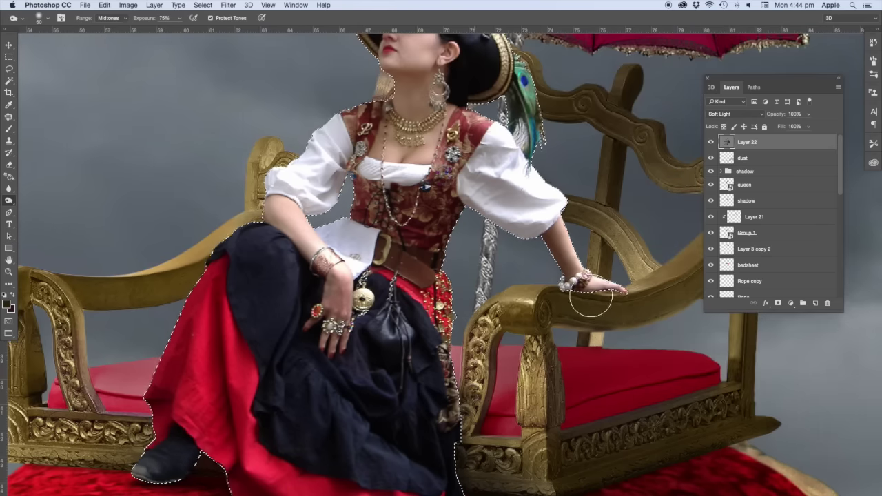
pyautogui.scroll(2, 441, 303)
pyautogui.scroll(2, 503, 224)
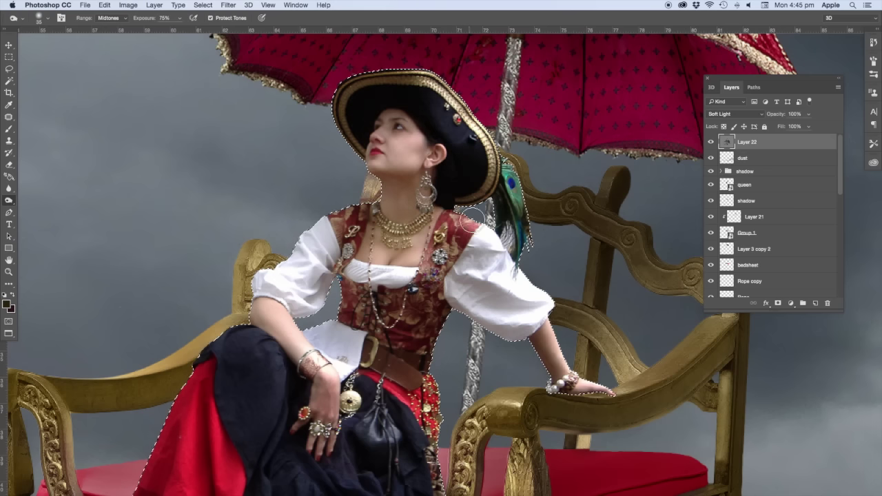
pyautogui.moveTo(430, 265); pyautogui.dragTo(454, 255)
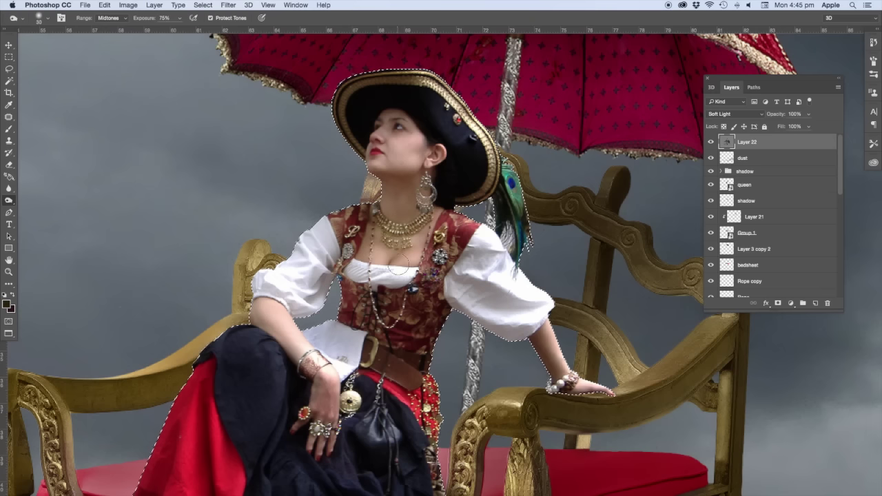
pyautogui.moveTo(410, 229)
pyautogui.mouseDown()
pyautogui.moveTo(389, 258)
pyautogui.moveTo(357, 272)
pyautogui.moveTo(359, 257)
pyautogui.moveTo(355, 308)
pyautogui.moveTo(376, 386)
pyautogui.mouseUp()
pyautogui.moveTo(511, 309); pyautogui.dragTo(506, 304)
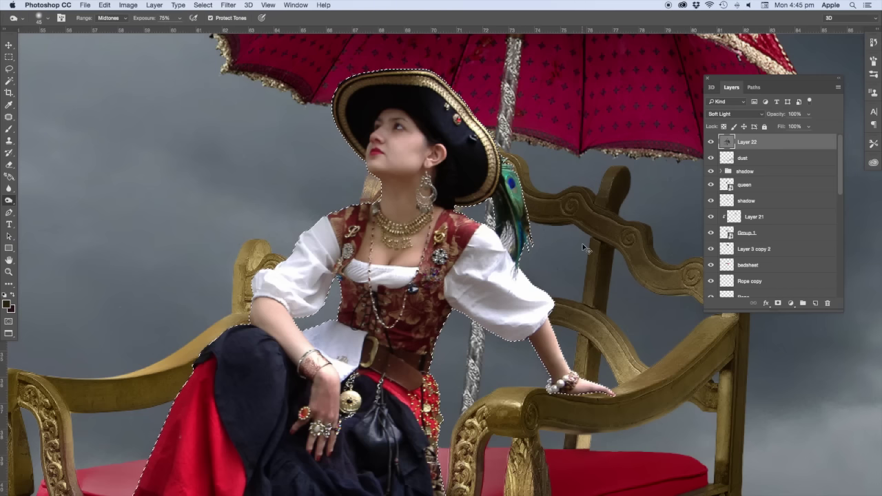
pyautogui.hotkey('ctrl', '-')
pyautogui.hotkey('ctrl', '-')
pyautogui.hotkey('ctrl', '-')
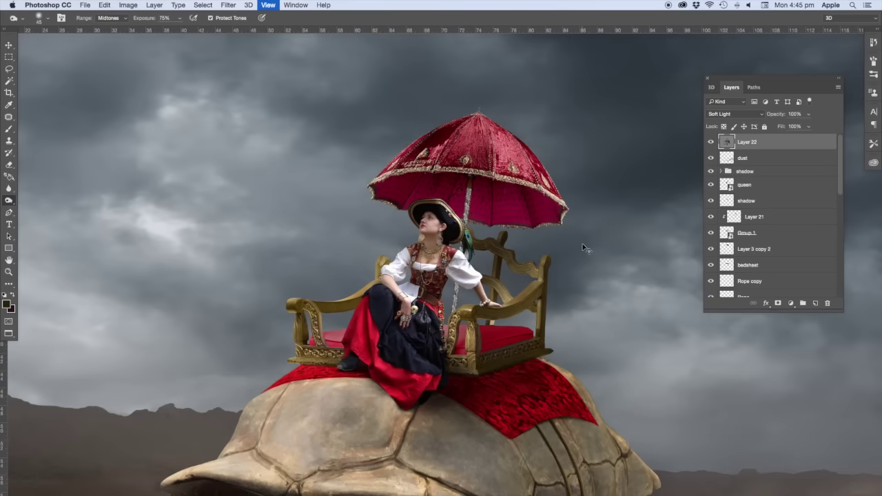
pyautogui.hotkey('ctrl', '-')
pyautogui.hotkey('ctrl', '-')
pyautogui.hotkey('ctrl', '-')
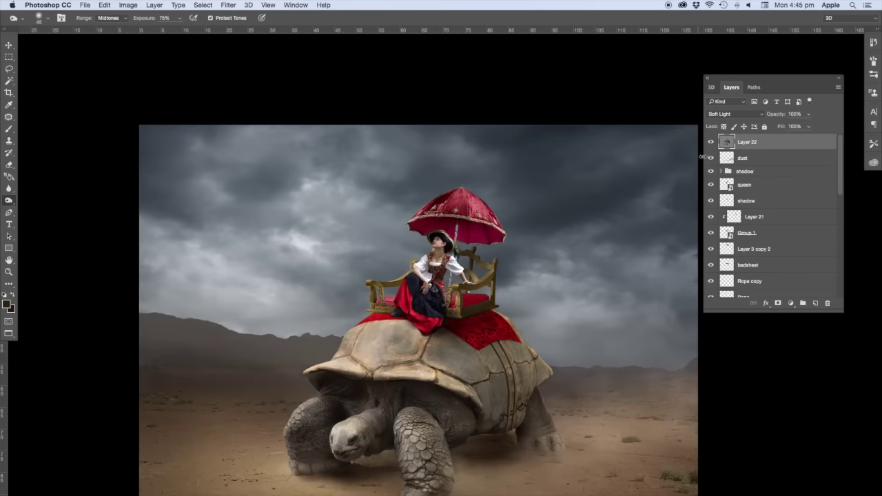
# - Switch to the Dodge tool, zoom in on the tortoise, and reduce the brush size
pyautogui.scroll(-4, 542, 303)
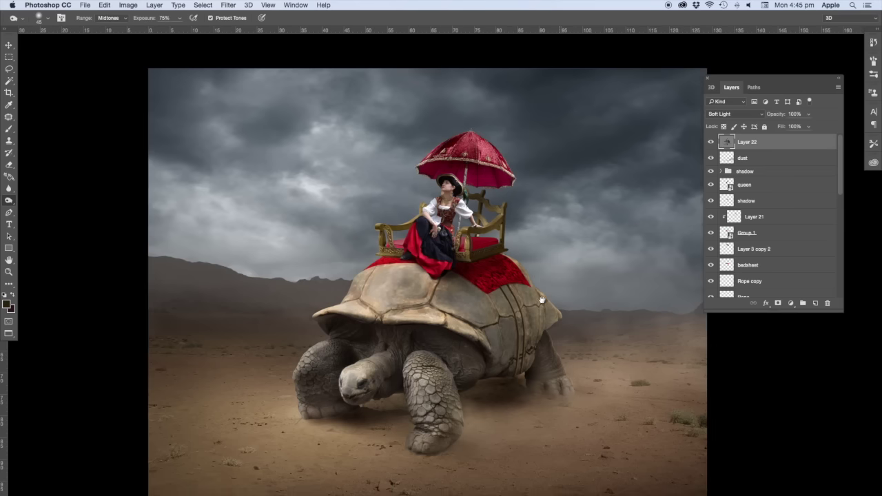
pyautogui.scroll(-2, 486, 370)
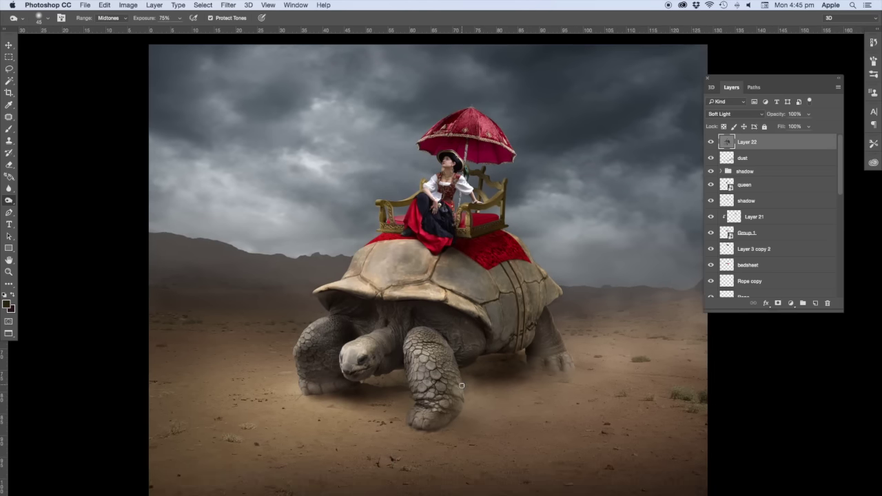
pyautogui.hotkey('shift', 'o')
pyautogui.hotkey('ctrl', '-')
pyautogui.hotkey('ctrl', '+')
pyautogui.hotkey('ctrl', '+')
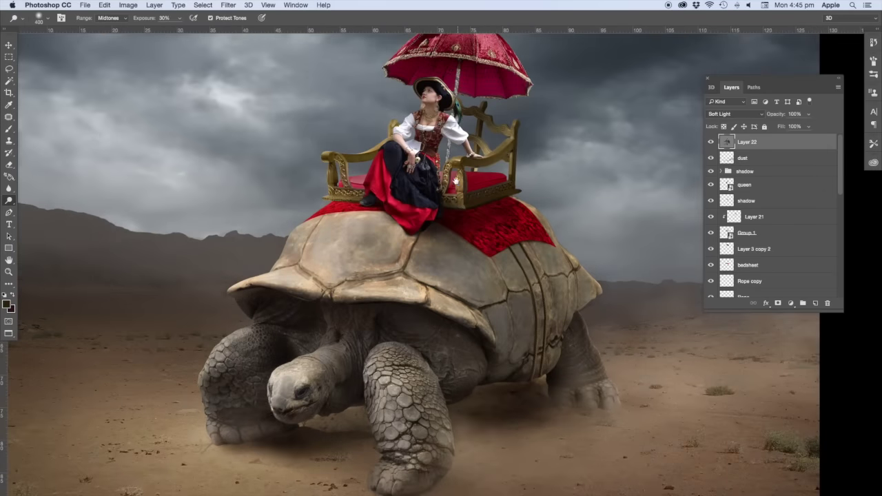
pyautogui.scroll(3, 455, 180)
pyautogui.scroll(-3, 499, 207)
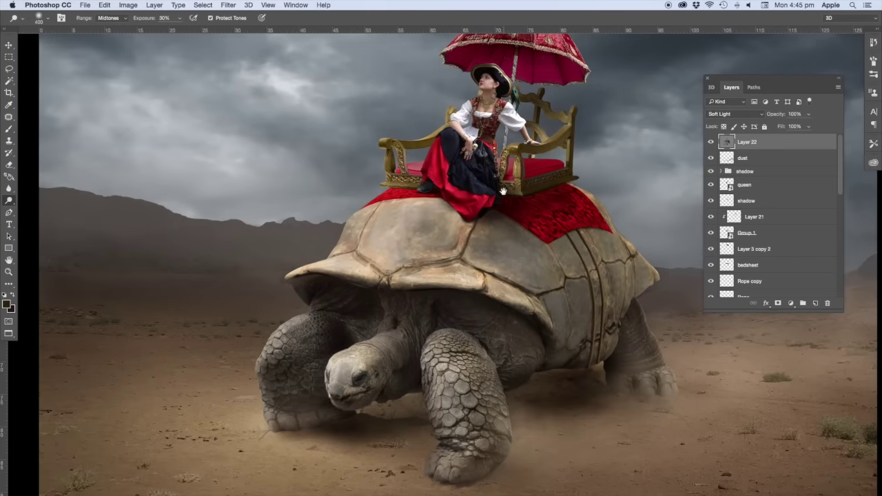
pyautogui.hotkey('ctrl', '+')
pyautogui.scroll(-1, 481, 224)
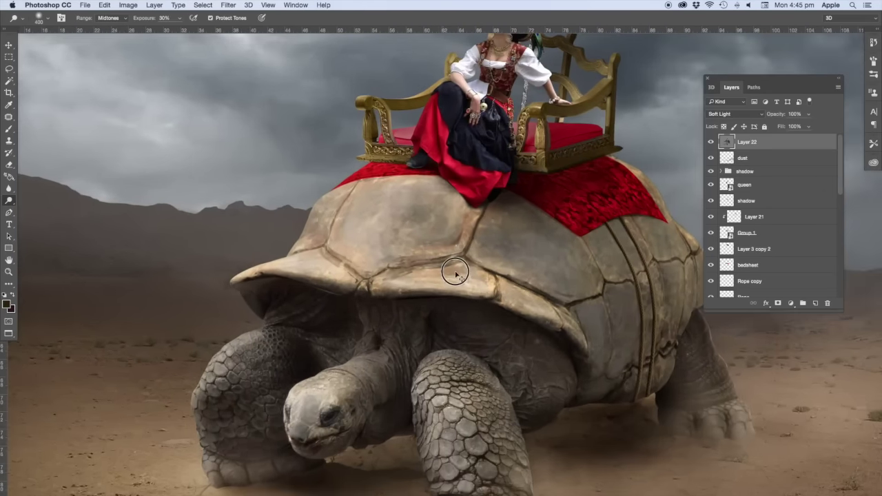
pyautogui.scroll(-4, 453, 271)
pyautogui.press('[')
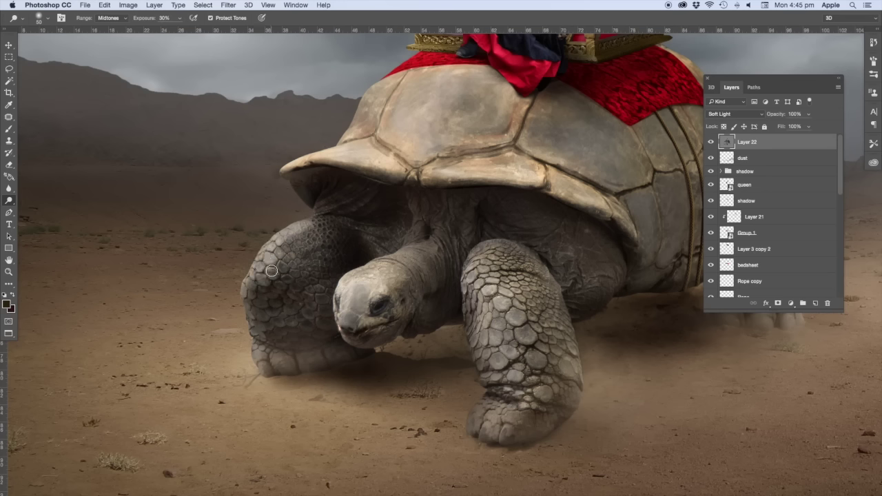
# - Darken both tortoise front legs and lighten its left front foot
pyautogui.moveTo(281, 267); pyautogui.dragTo(279, 253)
pyautogui.press(']')
pyautogui.moveTo(257, 326); pyautogui.dragTo(262, 359)
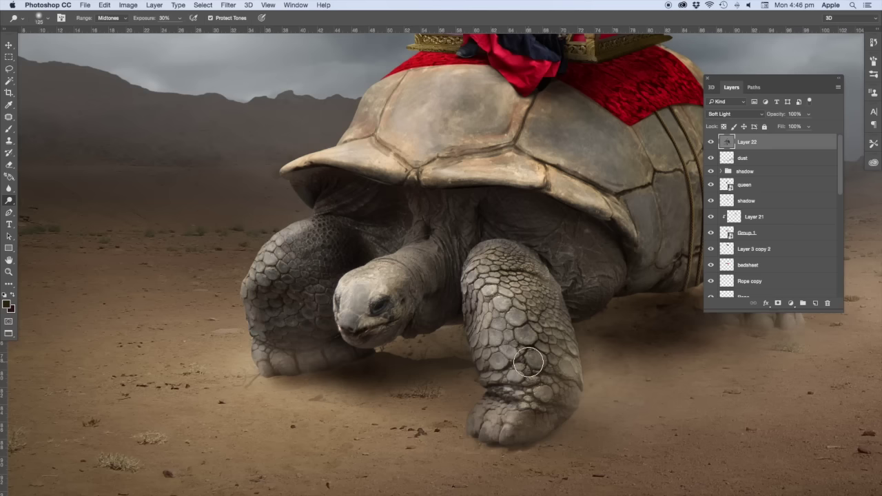
pyautogui.press('[')
pyautogui.moveTo(532, 385); pyautogui.dragTo(520, 338)
pyautogui.hscroll(5, 535, 315)
pyautogui.scroll(3, 534, 315)
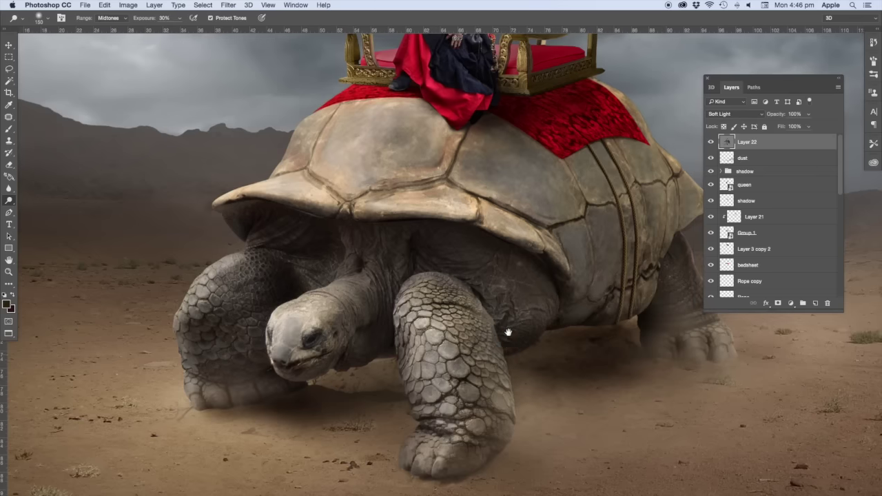
pyautogui.press('[')
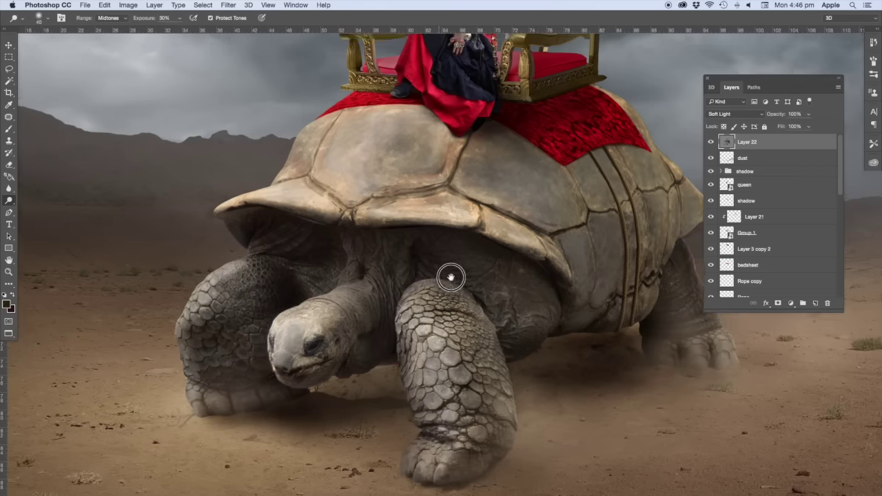
pyautogui.scroll(5, 427, 234)
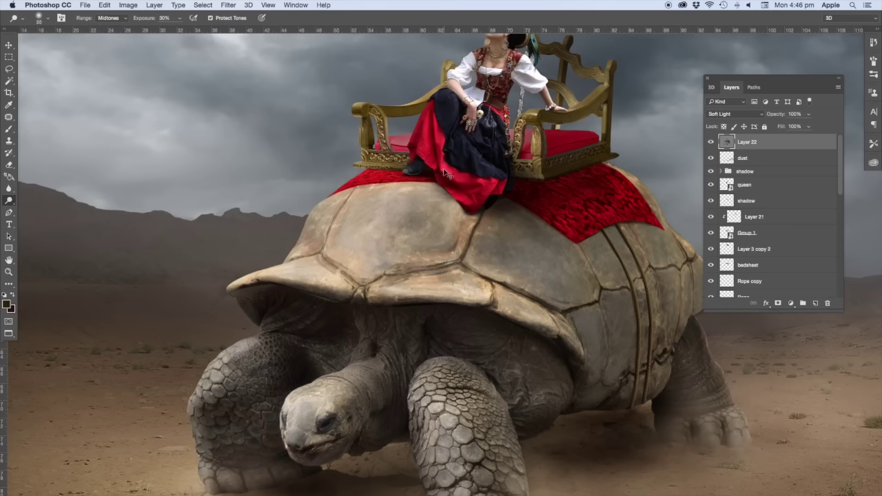
pyautogui.scroll(2, 447, 174)
pyautogui.scroll(5, 418, 165)
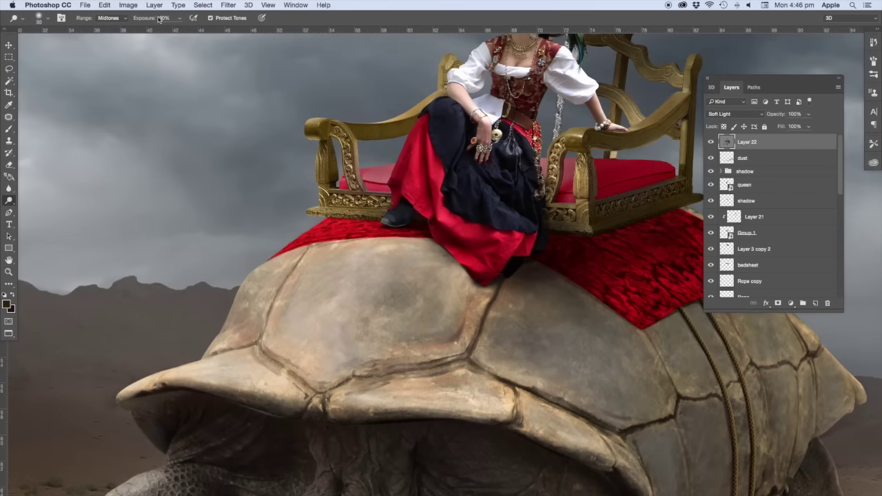
# - Pan up to the queen's upper body and burn the bodice near her left shoulder
pyautogui.click(179, 18)
pyautogui.write('52')
pyautogui.click(414, 201)
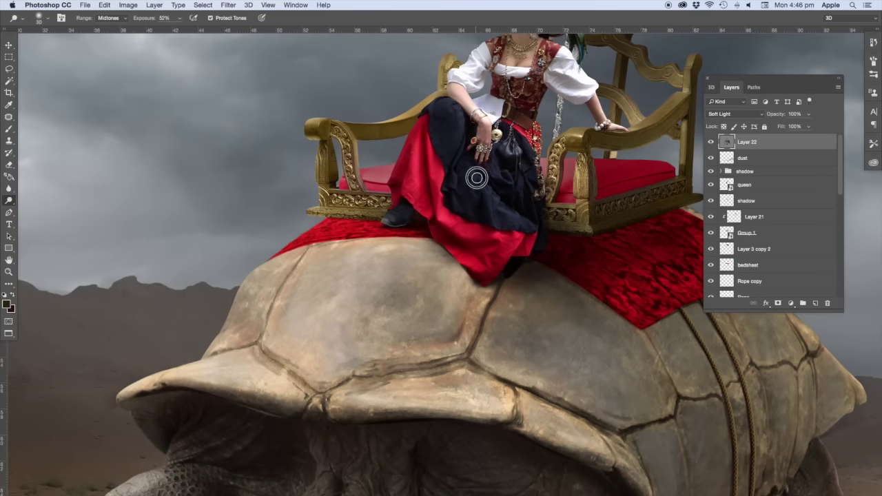
pyautogui.moveTo(501, 199); pyautogui.dragTo(513, 255)
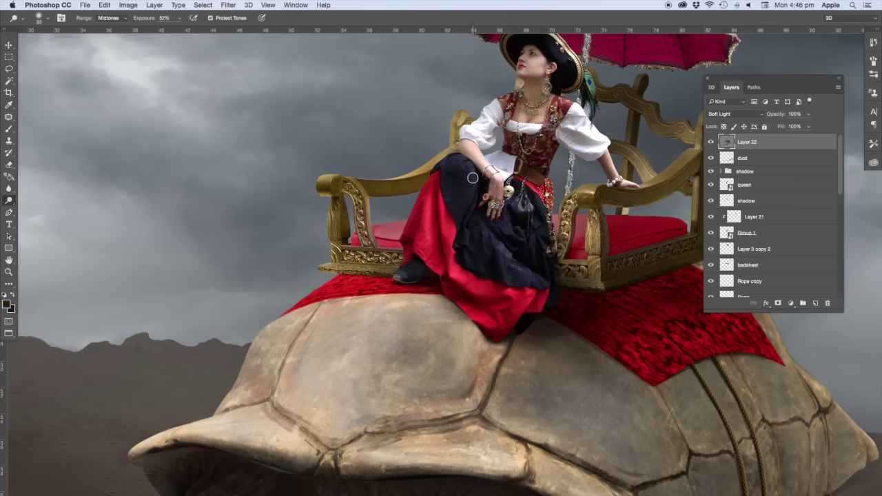
pyautogui.moveTo(546, 165); pyautogui.dragTo(540, 201)
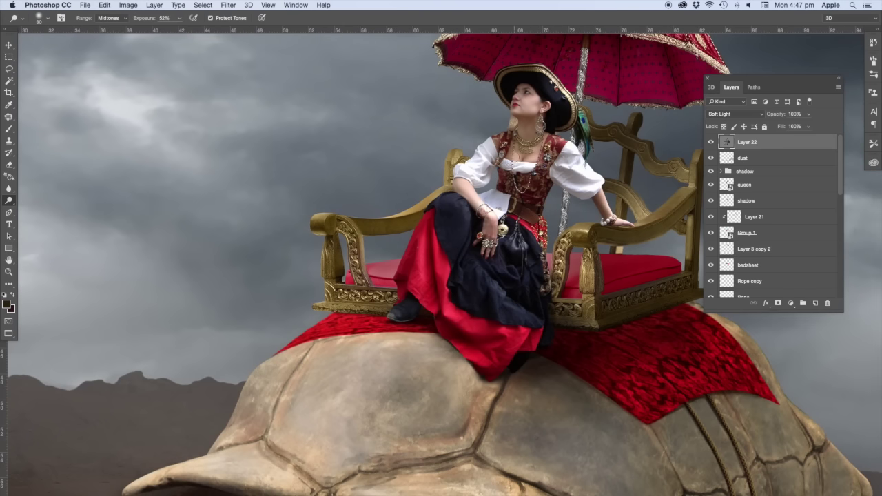
pyautogui.moveTo(528, 100); pyautogui.dragTo(529, 136)
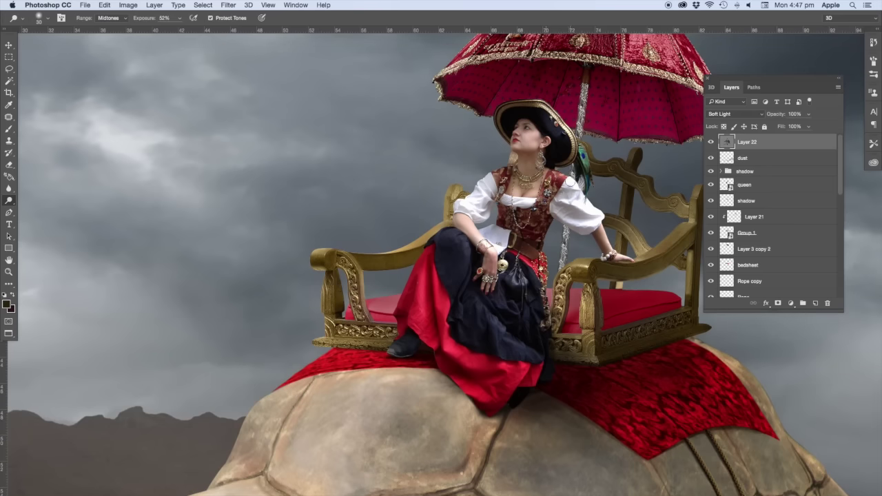
pyautogui.moveTo(552, 177); pyautogui.dragTo(541, 188)
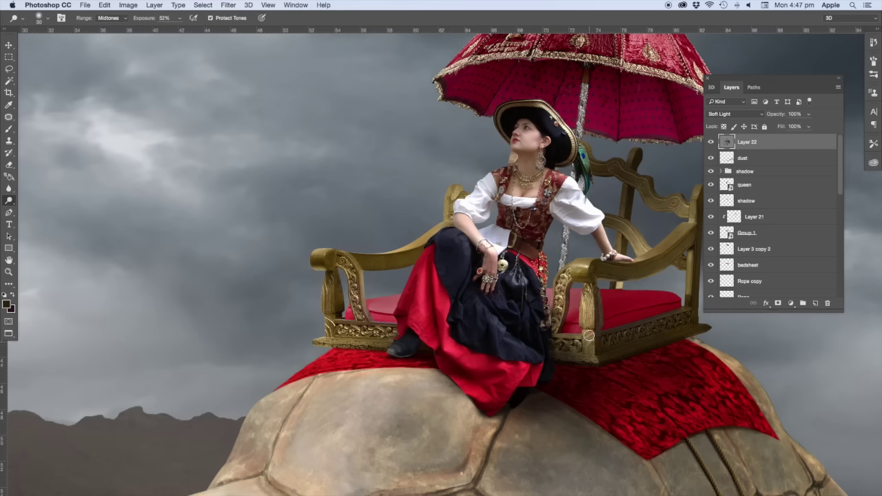
# - Pan down to the red saddle blanket and enlarge the brush for it
pyautogui.scroll(2, 400, 269)
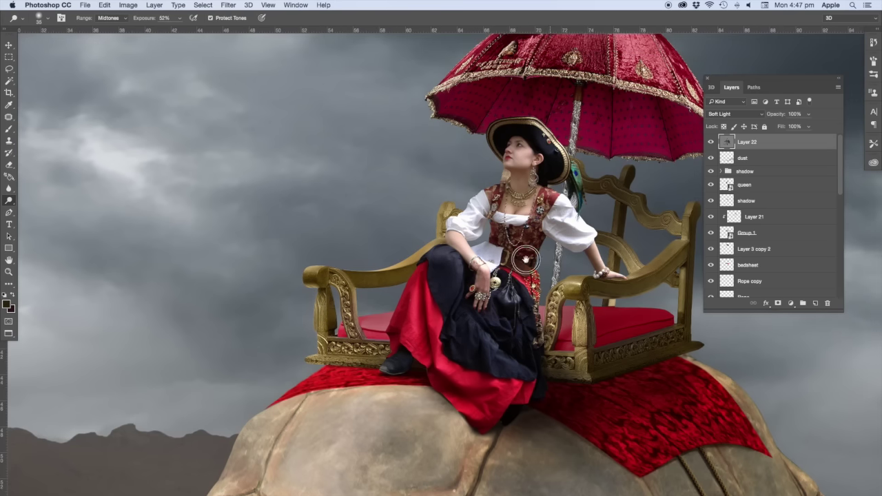
pyautogui.scroll(5, 517, 205)
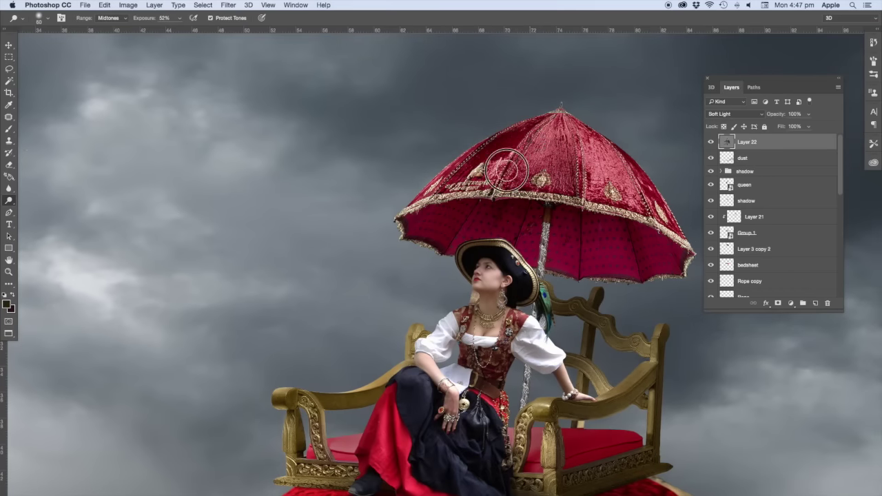
pyautogui.scroll(-3, 487, 249)
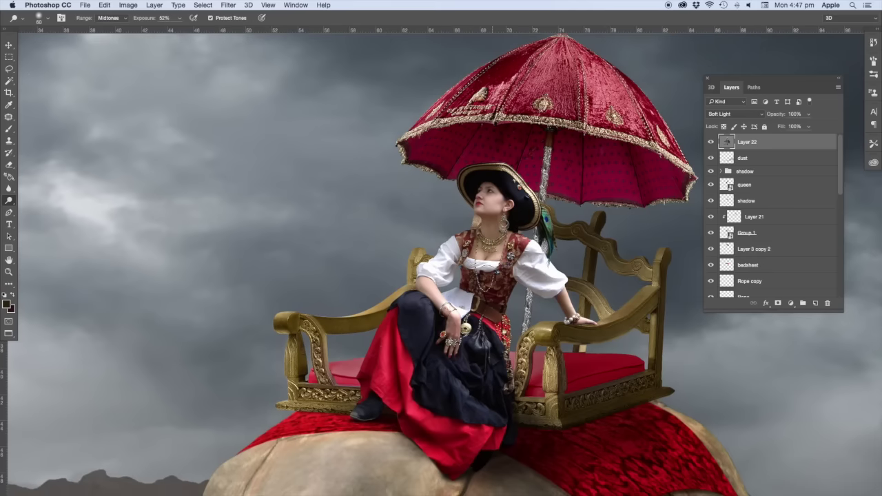
pyautogui.scroll(-3, 508, 346)
pyautogui.scroll(-1, 413, 289)
pyautogui.press('[')
pyautogui.press('[')
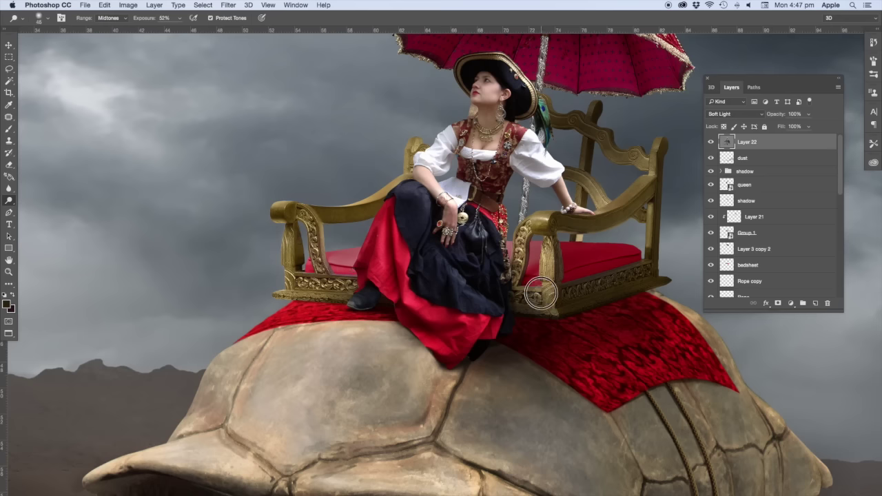
pyautogui.press(']')
pyautogui.scroll(-3, 473, 354)
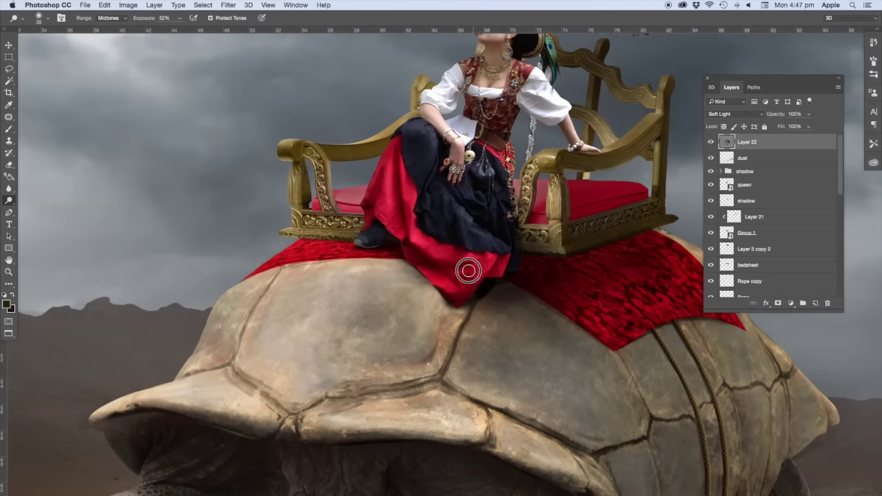
pyautogui.moveTo(568, 315); pyautogui.dragTo(427, 323)
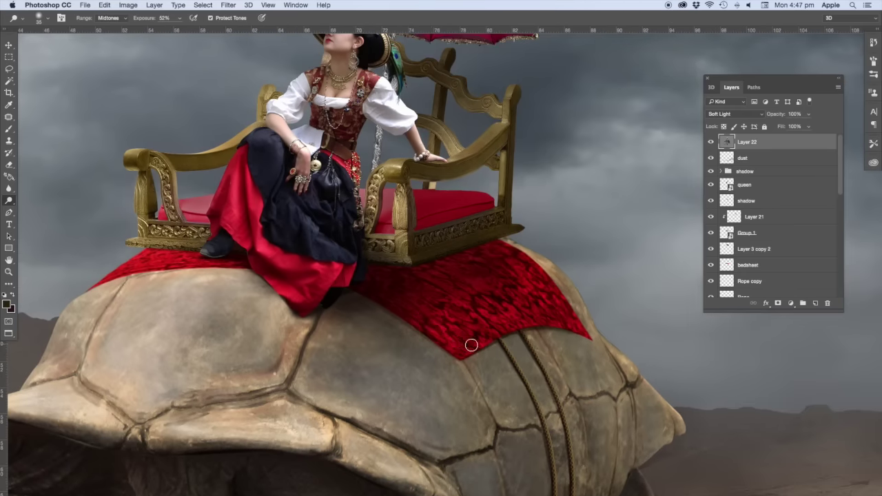
pyautogui.press(']')
pyautogui.press(']')
pyautogui.press(']')
# - Fit the composite in the window with Ctrl+0 and drop the burn exposure from 52% to 16%
pyautogui.hotkey('ctrl', '0')
pyautogui.click(179, 18)
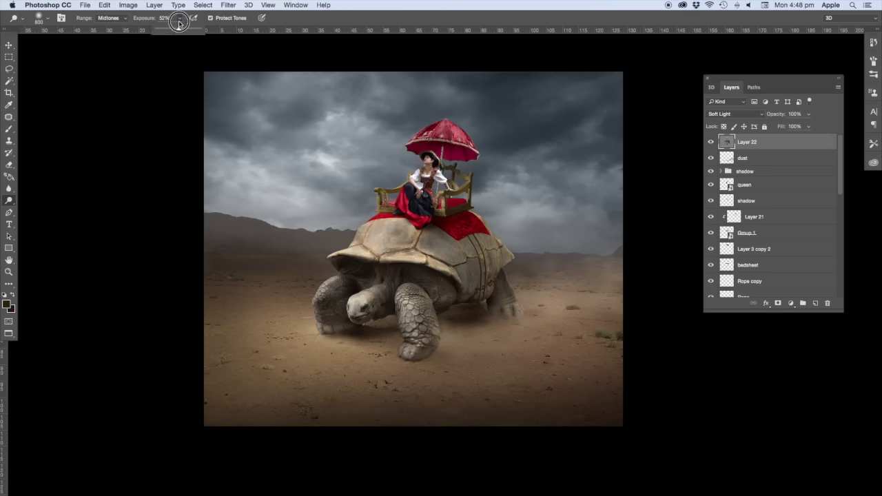
pyautogui.moveTo(164, 29); pyautogui.dragTo(161, 29)
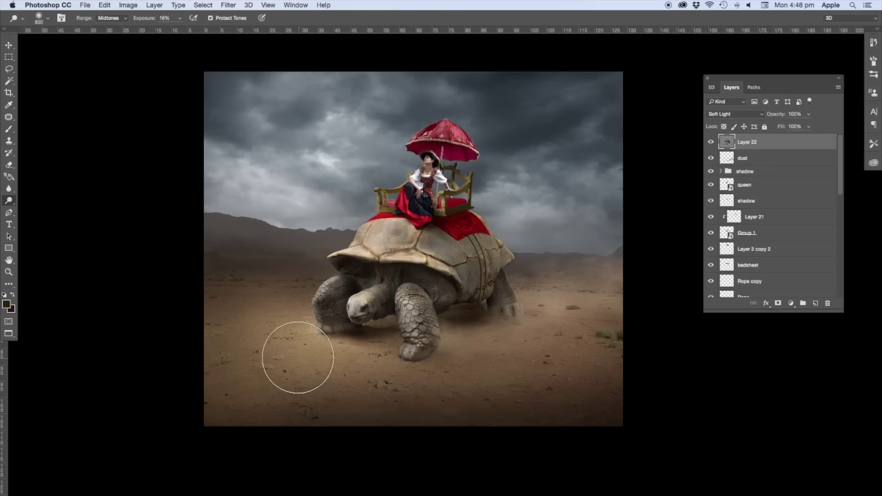
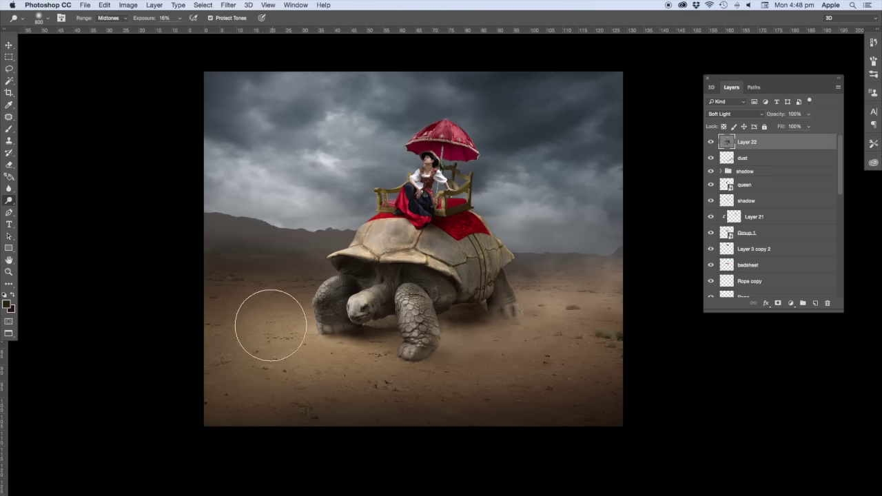
# - Undo the last change, check Layer 22's effect, and save the document
pyautogui.hotkey('ctrl', 'z')
pyautogui.hotkey('ctrl', 'z')
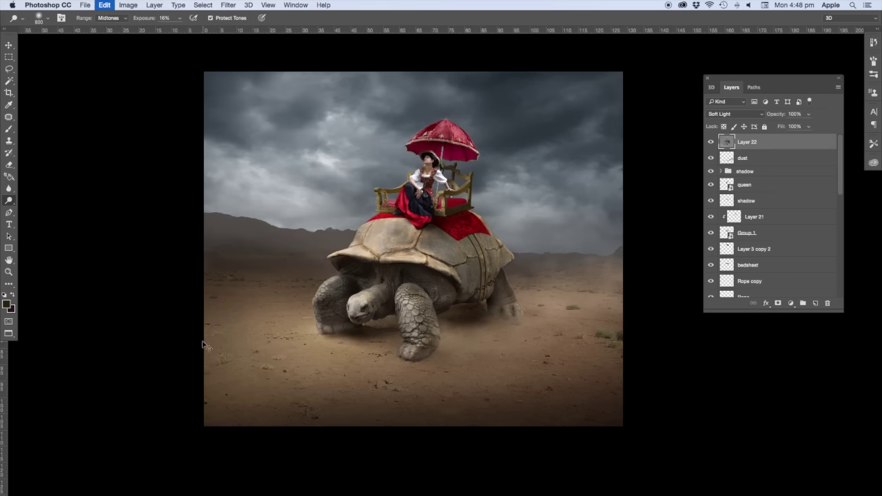
pyautogui.click(711, 141)
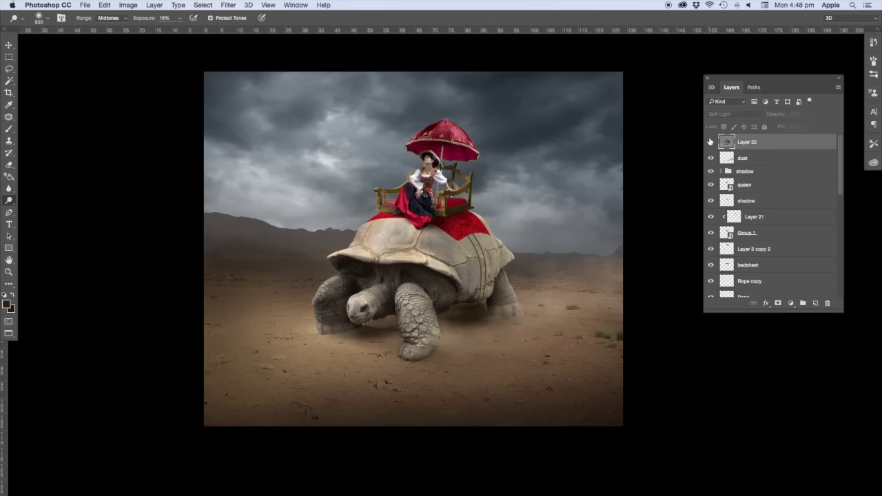
pyautogui.click(710, 141)
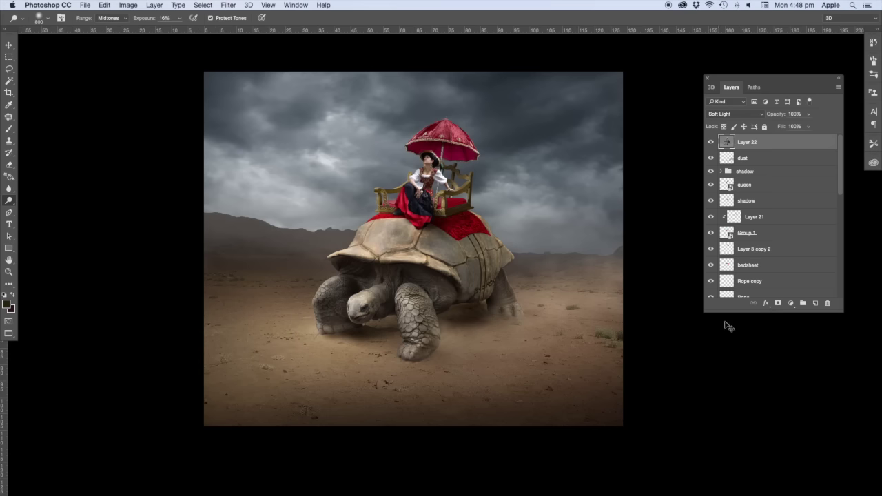
pyautogui.hotkey('ctrl', 's')
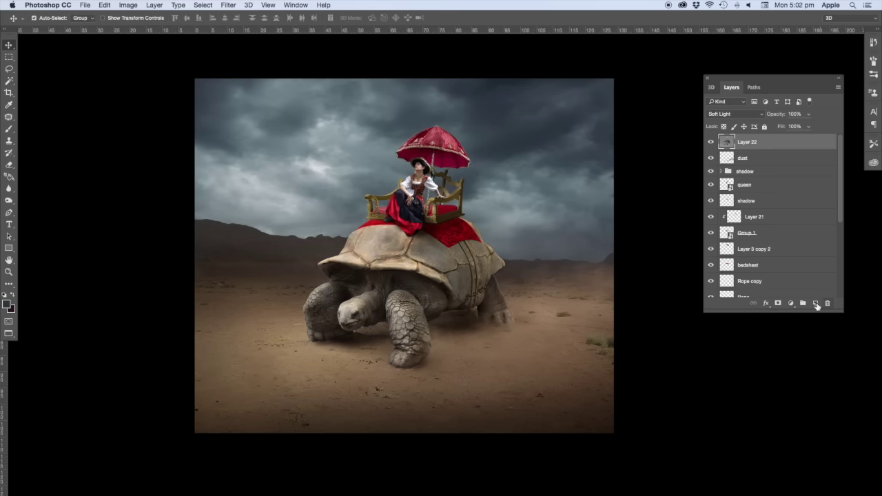
# - Add a Gradient Map adjustment using the red-green gradient preset
pyautogui.click(790, 303)
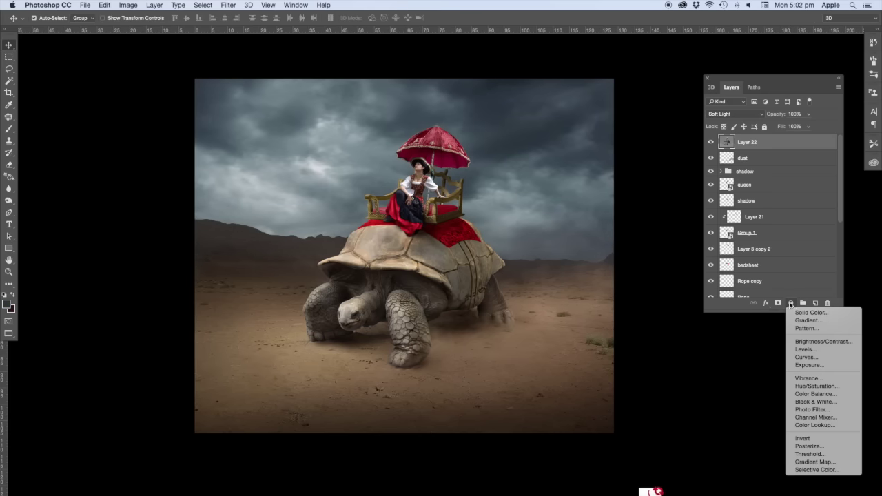
pyautogui.click(809, 463)
pyautogui.hscroll(5, 441, 269)
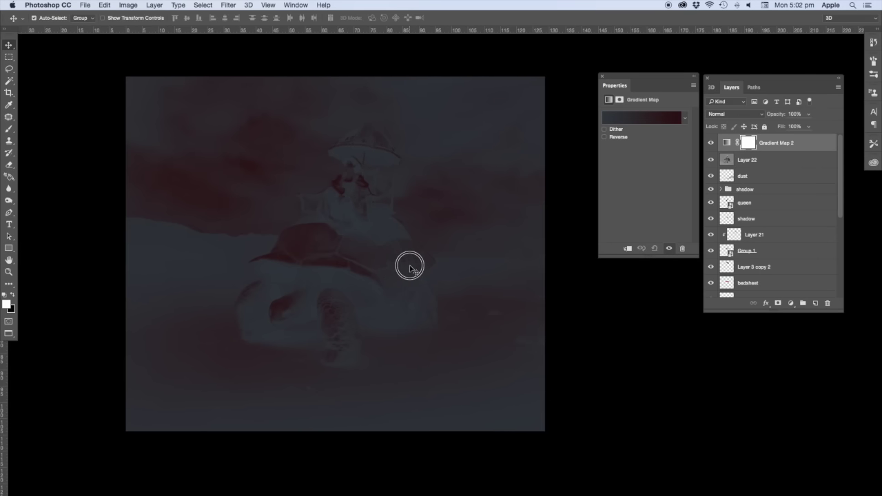
pyautogui.scroll(1, 431, 203)
pyautogui.click(626, 122)
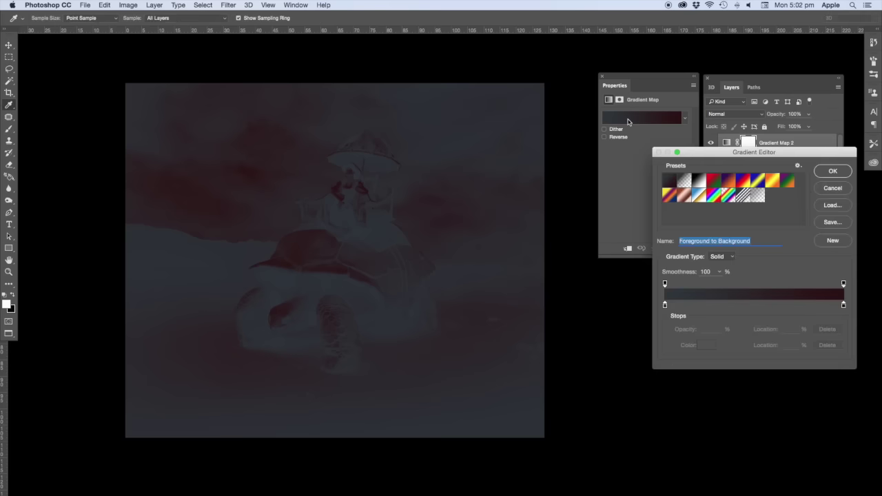
pyautogui.moveTo(789, 157); pyautogui.dragTo(754, 180)
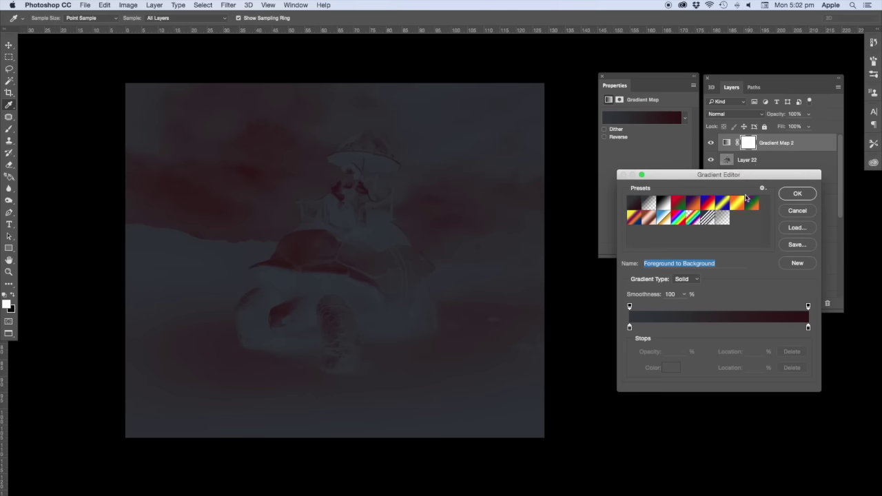
pyautogui.click(681, 208)
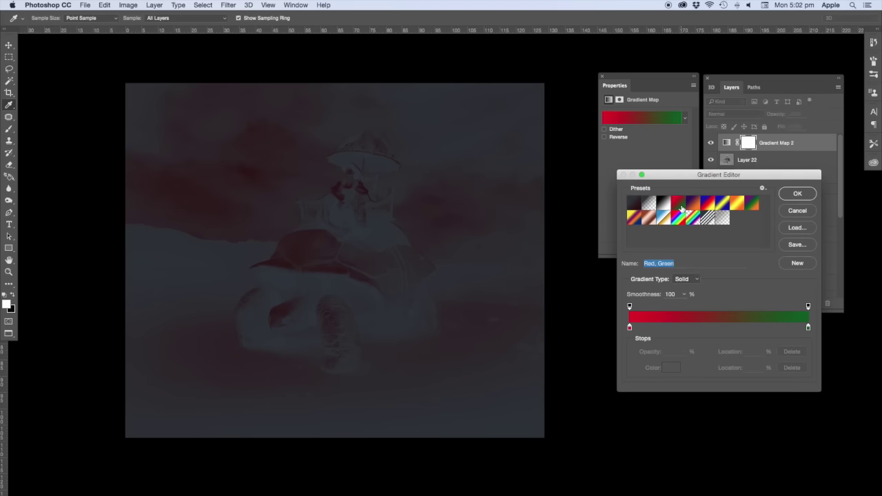
pyautogui.click(797, 195)
# - Blend the gradient map in Soft Light, reverse it to green-red, and set fill to about 16%
pyautogui.click(717, 115)
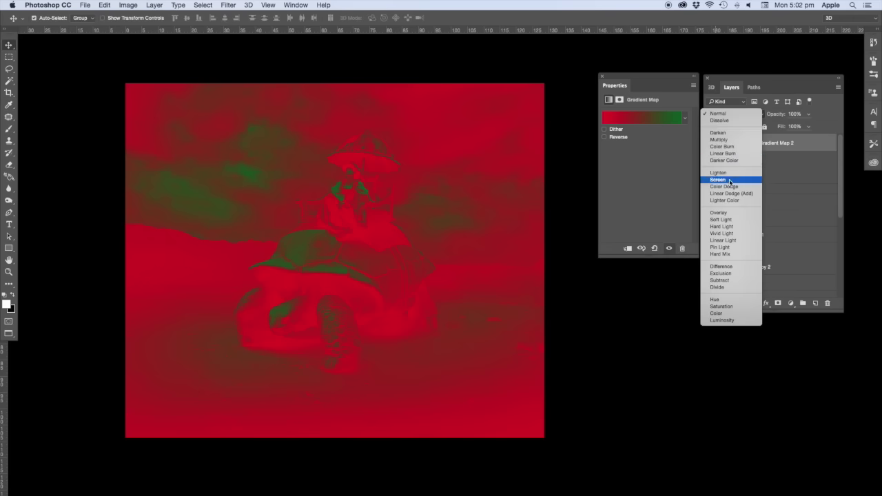
pyautogui.click(720, 219)
pyautogui.click(809, 126)
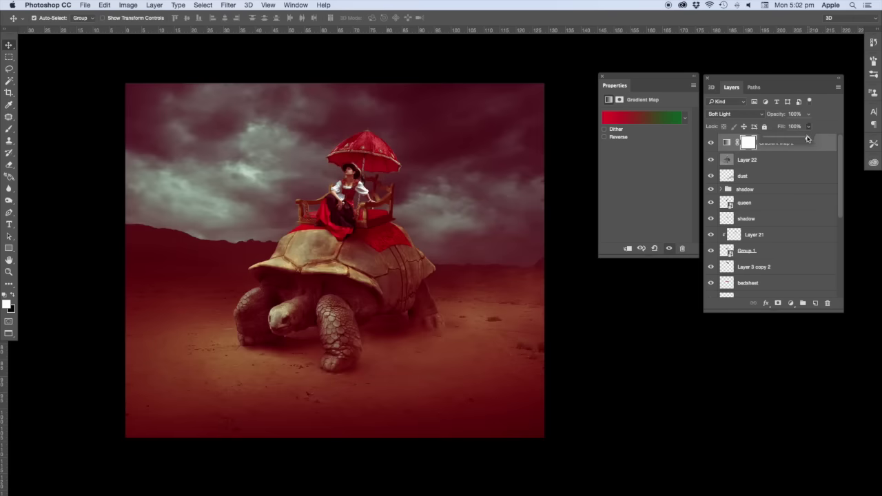
pyautogui.moveTo(808, 138)
pyautogui.mouseDown()
pyautogui.moveTo(736, 145)
pyautogui.moveTo(776, 139)
pyautogui.mouseUp()
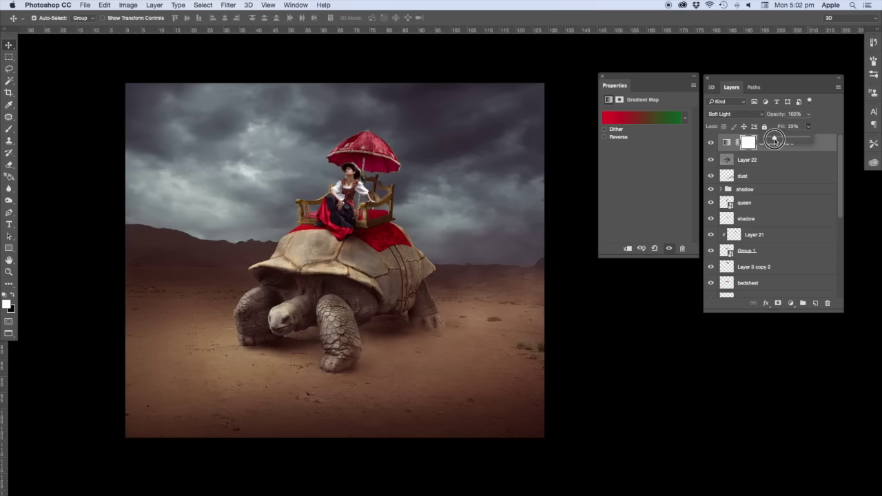
pyautogui.click(619, 138)
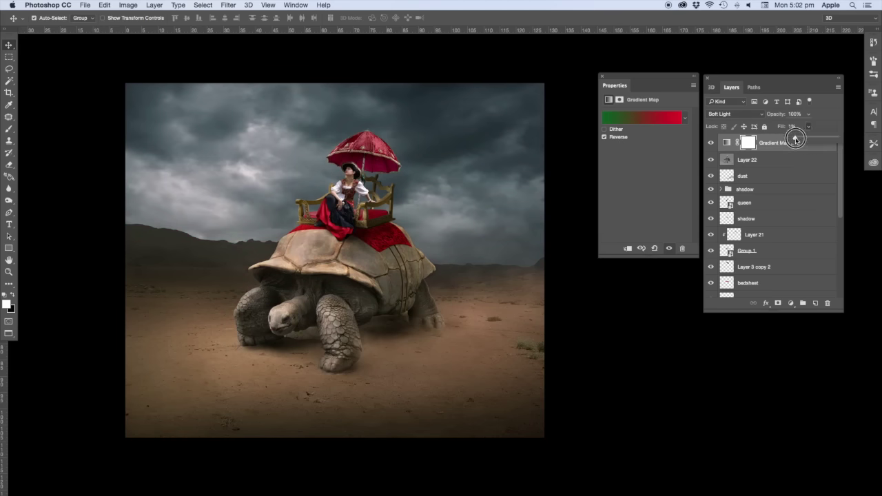
pyautogui.moveTo(804, 138); pyautogui.dragTo(797, 140)
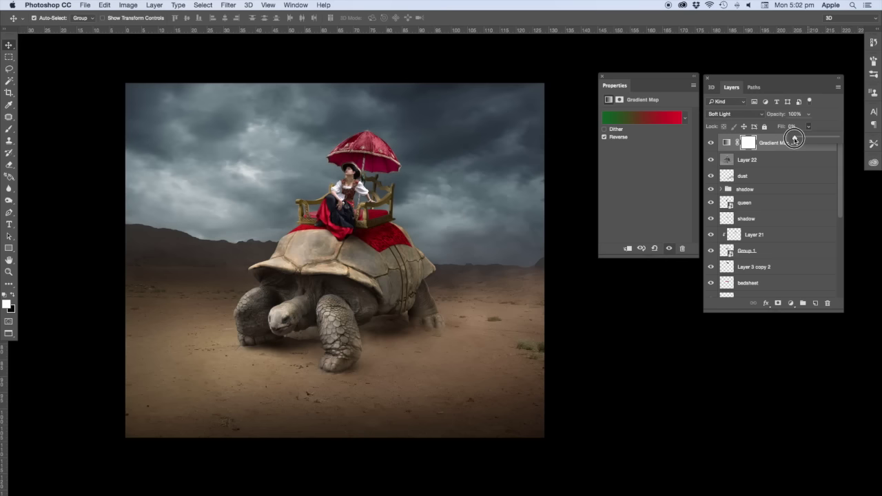
pyautogui.click(712, 143)
pyautogui.click(710, 143)
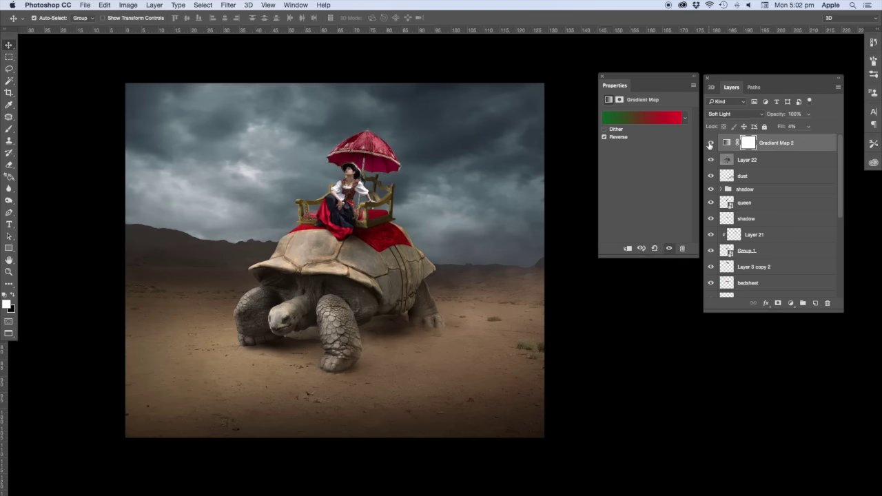
pyautogui.moveTo(807, 127); pyautogui.dragTo(801, 140)
pyautogui.click(712, 145)
pyautogui.moveTo(488, 237); pyautogui.dragTo(494, 232)
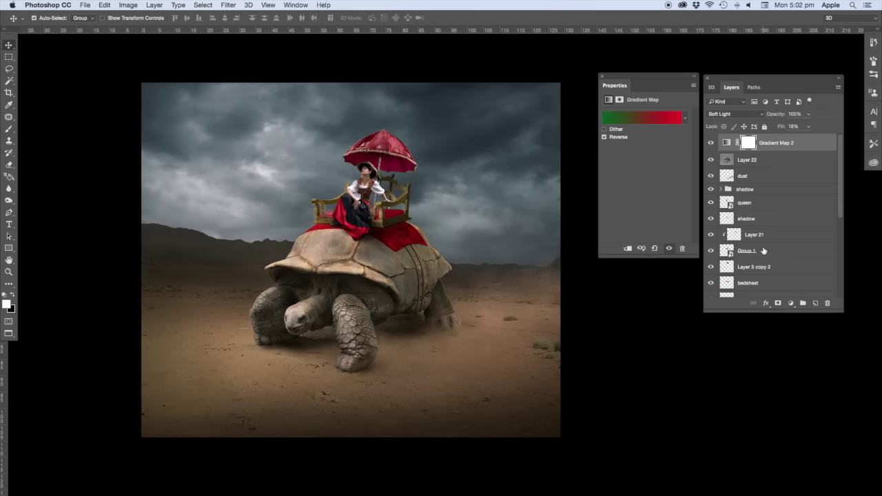
# - Add a Selective Color adjustment that reduces yellow and adds cyan in the Neutrals
pyautogui.click(791, 304)
pyautogui.click(820, 473)
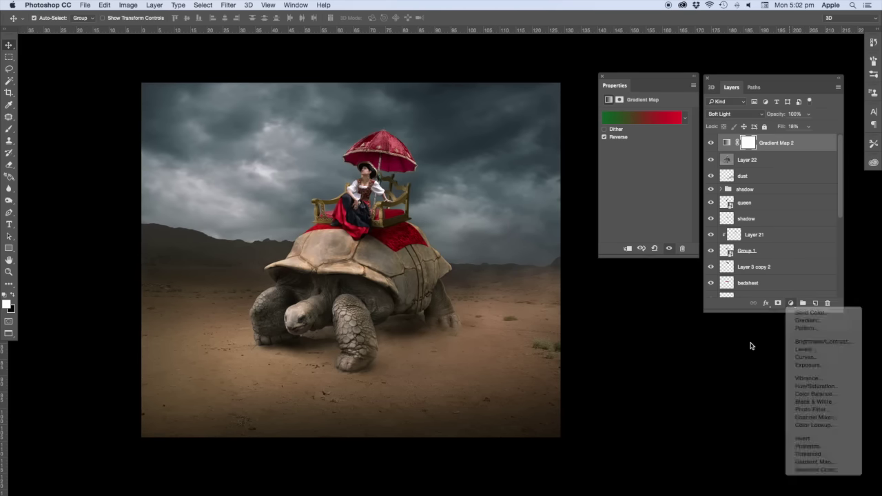
pyautogui.click(653, 127)
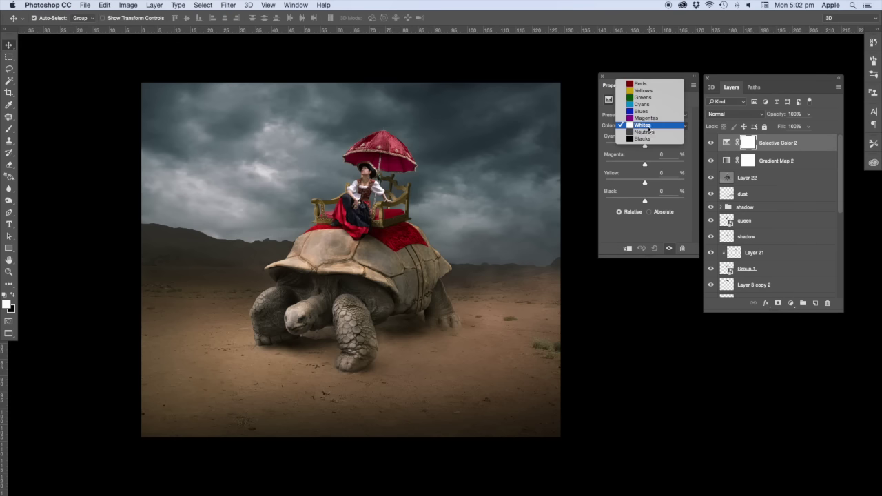
pyautogui.click(652, 134)
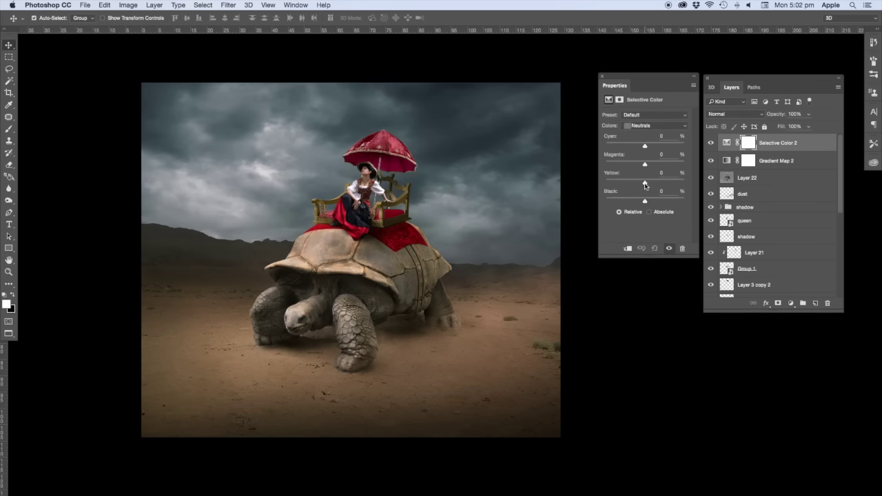
pyautogui.moveTo(645, 185); pyautogui.dragTo(643, 184)
pyautogui.moveTo(644, 144); pyautogui.dragTo(644, 165)
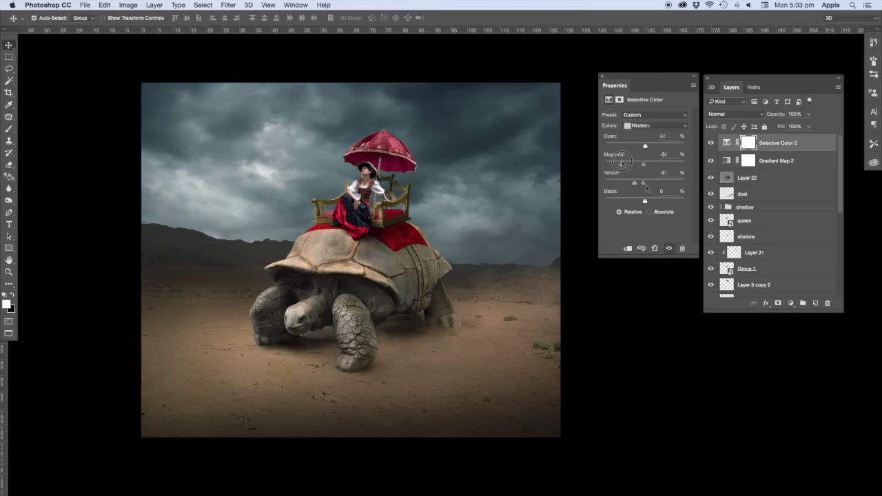
# - Ease the Whites magenta cut to -48, compare the layer on and off, and close its settings
pyautogui.moveTo(622, 162); pyautogui.dragTo(626, 163)
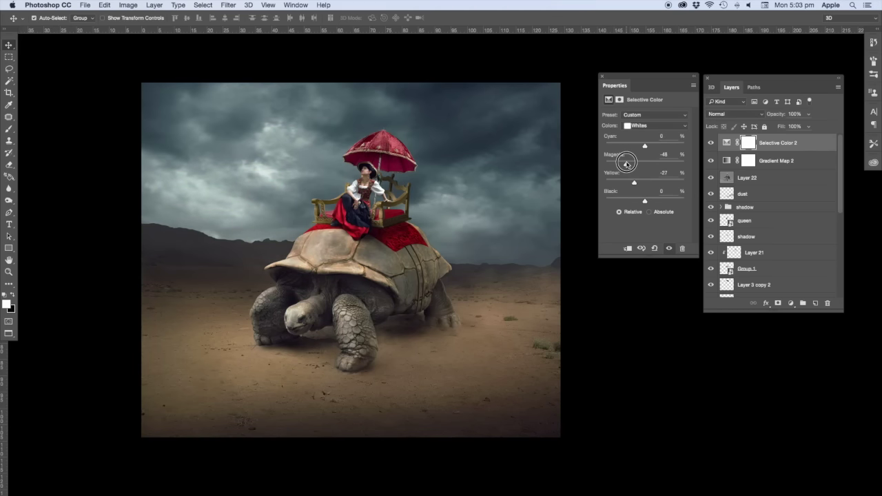
pyautogui.click(668, 249)
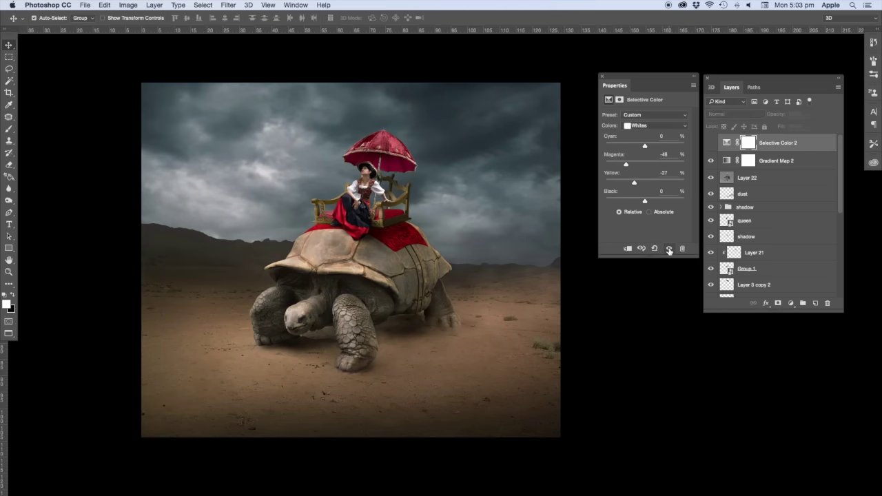
pyautogui.click(668, 248)
pyautogui.click(668, 249)
pyautogui.click(668, 249)
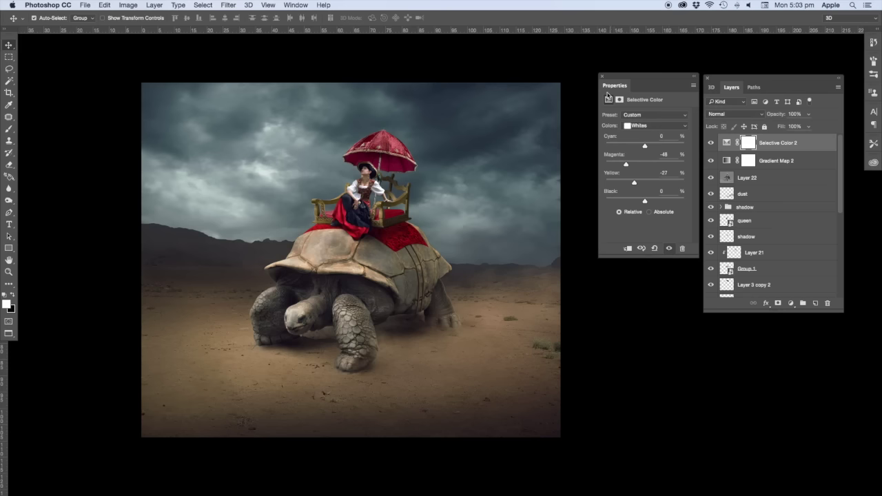
pyautogui.click(602, 78)
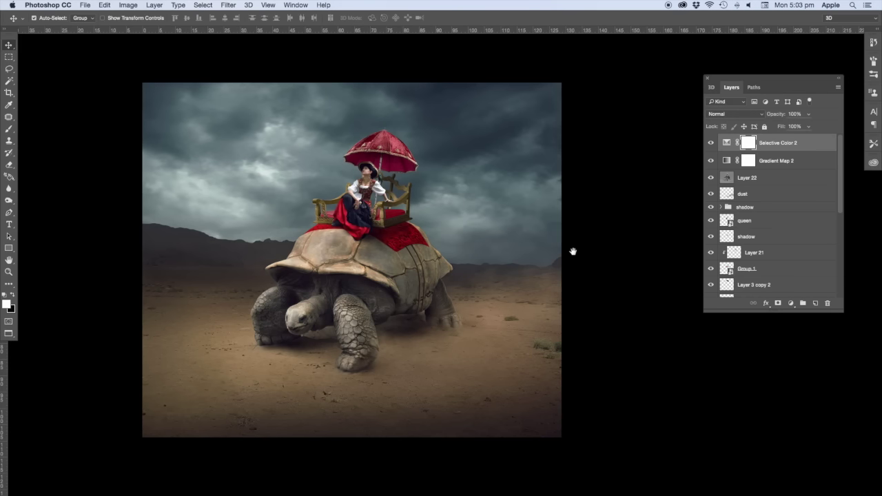
# - Group Selective Color 2 and Gradient Map 2 into a group named CC
pyautogui.moveTo(572, 250)
pyautogui.mouseDown()
pyautogui.moveTo(603, 245)
pyautogui.moveTo(623, 301)
pyautogui.mouseUp()
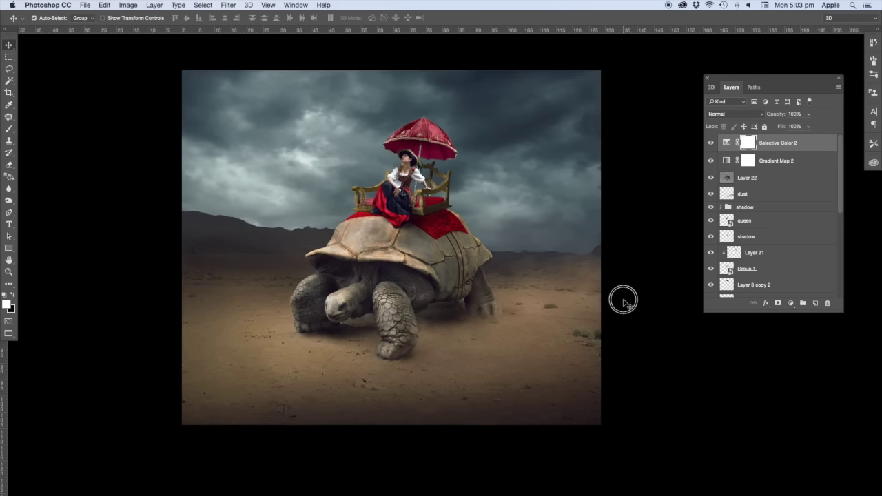
pyautogui.keyDown('shift'); pyautogui.click(775, 165); pyautogui.keyUp('shift')
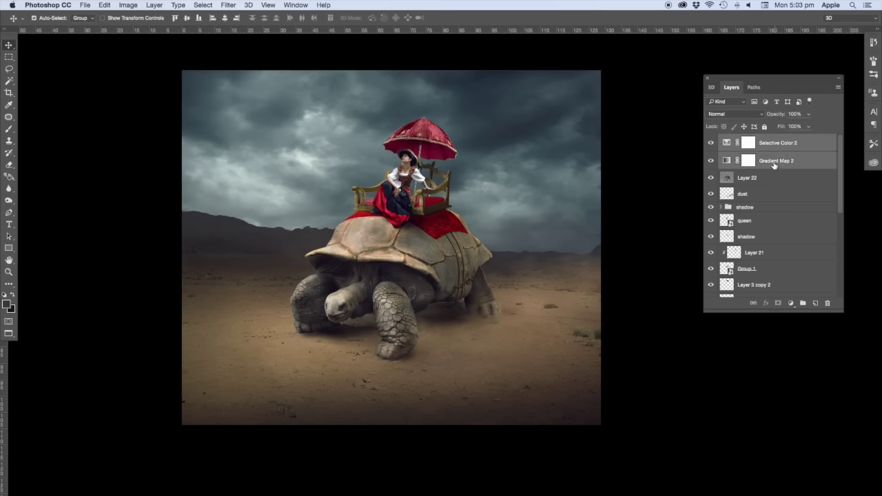
pyautogui.hotkey('ctrl', 'g')
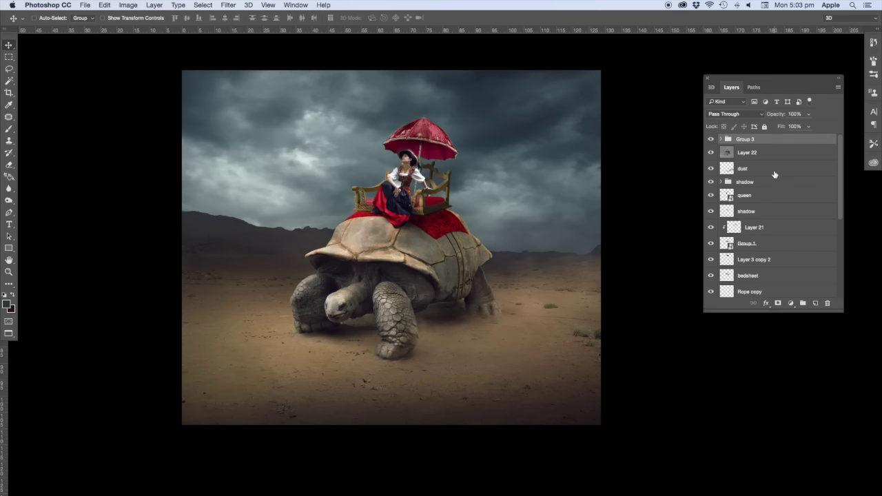
pyautogui.hotkey('ctrl', 'shift', 'g')
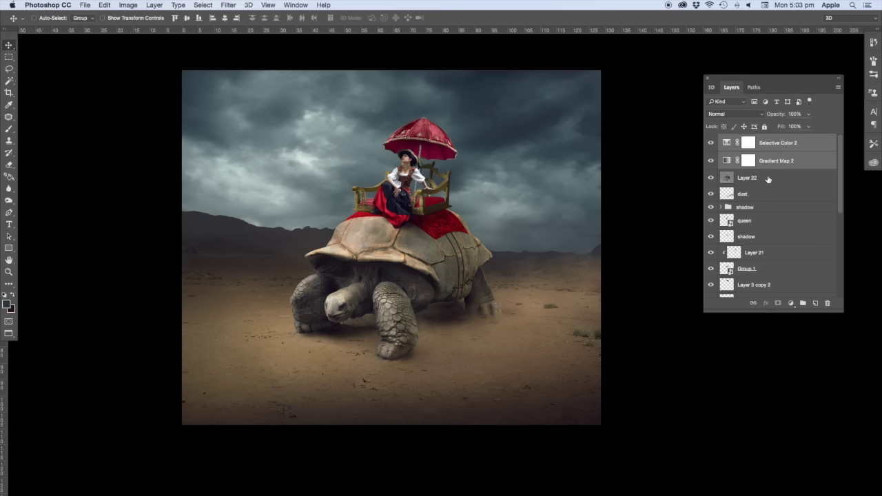
pyautogui.hotkey('ctrl', 'g')
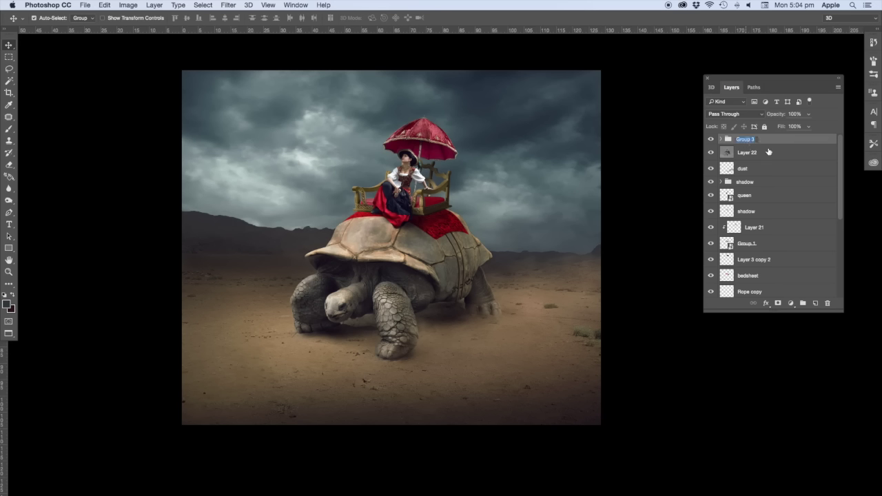
pyautogui.write('CC')
pyautogui.click(754, 153)
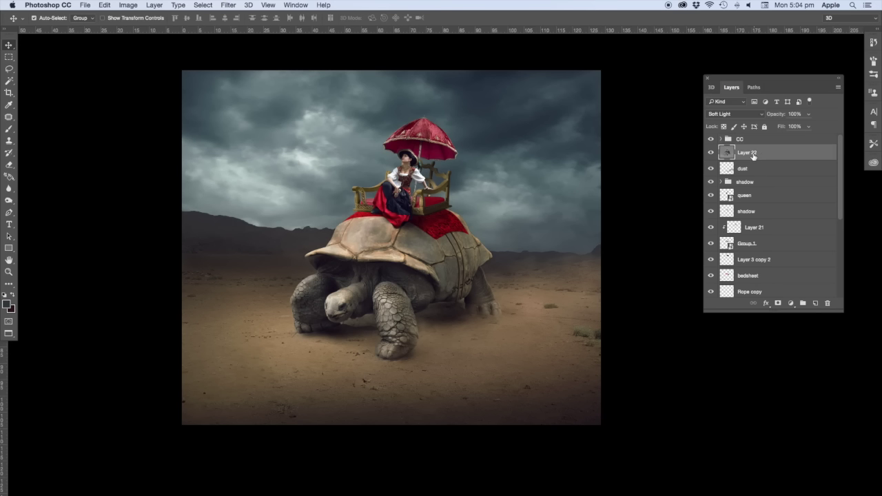
# - Rename Layer 22 to D&B
pyautogui.doubleClick(748, 153)
pyautogui.write('d')
pyautogui.press('Return')
# - Check Layer 21's content and rename it Shadow
pyautogui.click(766, 182)
pyautogui.scroll(-2, 757, 205)
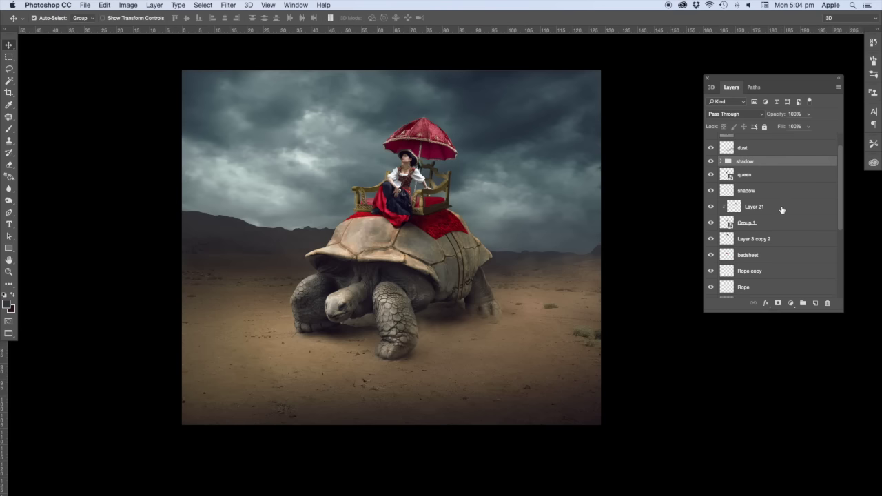
pyautogui.click(711, 206)
pyautogui.click(712, 207)
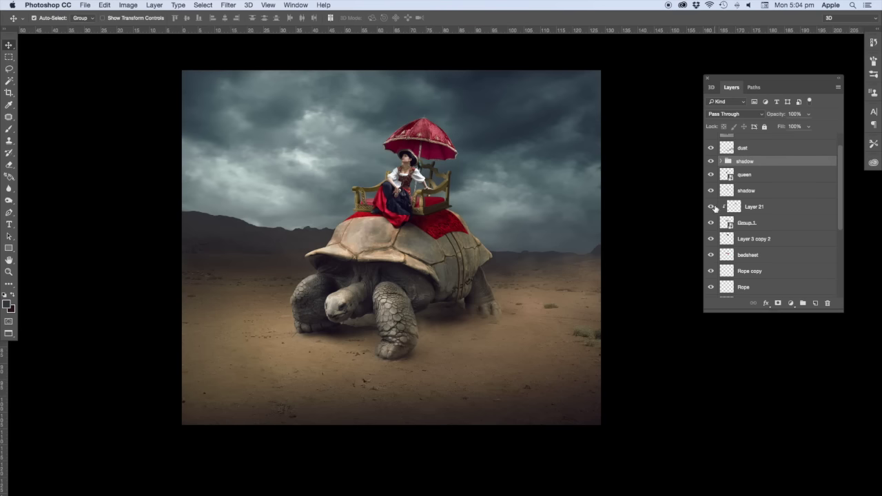
pyautogui.doubleClick(755, 208)
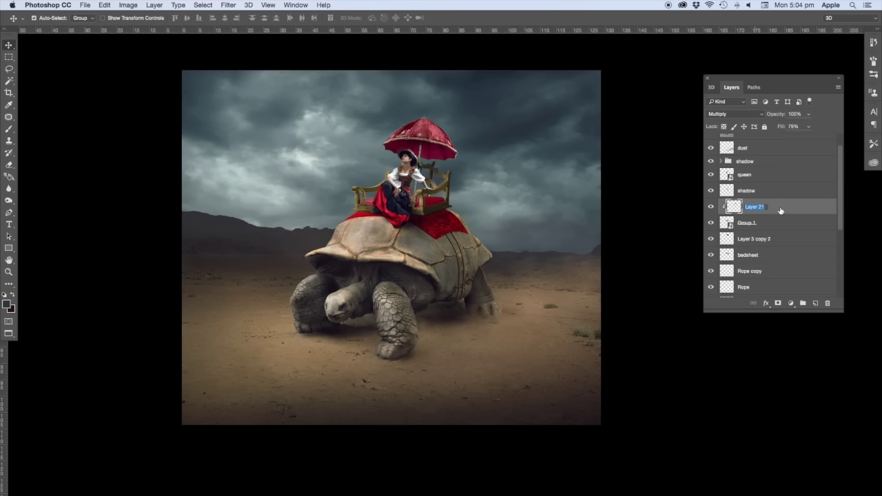
pyautogui.write('Shadow')
pyautogui.press('Return')
# - Rename Group 1 to Chair and Layer 3 copy 2 to Umbrella
pyautogui.click(711, 222)
pyautogui.click(711, 222)
pyautogui.doubleClick(748, 222)
pyautogui.write('Chai')
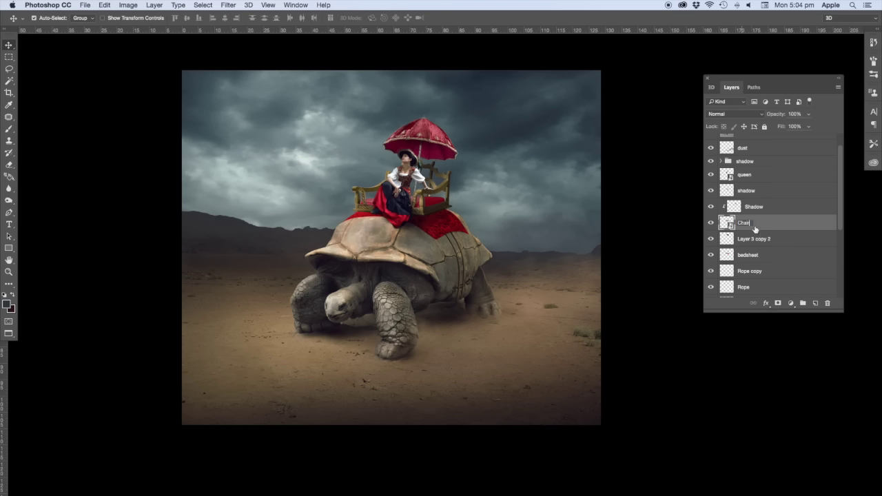
pyautogui.write('r')
pyautogui.click(711, 238)
pyautogui.click(712, 239)
pyautogui.doubleClick(753, 239)
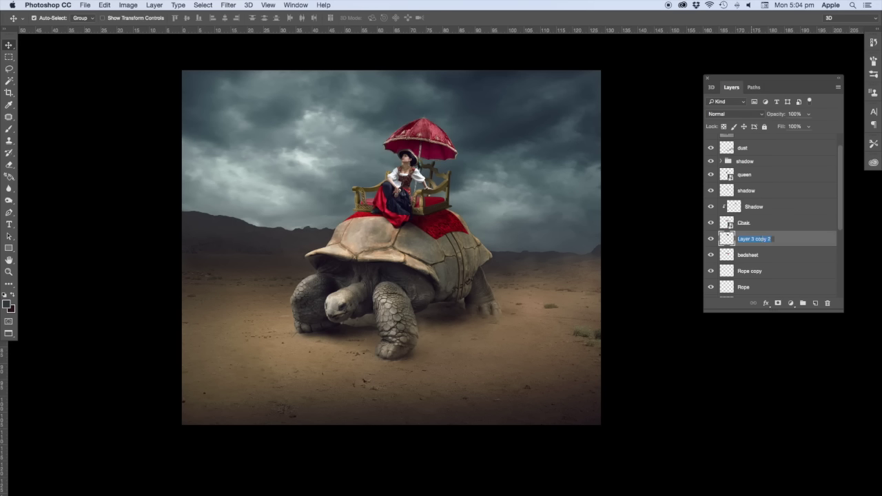
pyautogui.write('U')
pyautogui.press('Return')
# - Group the Rope copy and Rope layers into a group named Rope
pyautogui.click(711, 255)
pyautogui.click(711, 254)
pyautogui.scroll(-2, 766, 266)
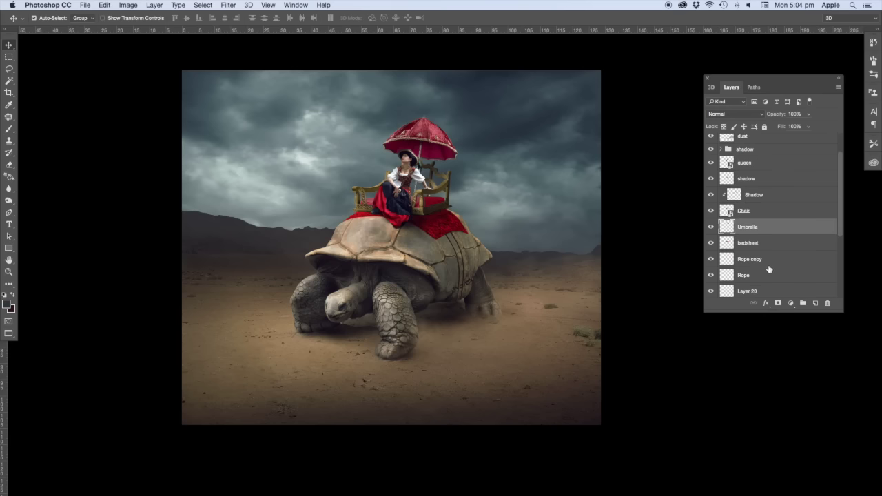
pyautogui.scroll(-2, 767, 266)
pyautogui.click(763, 232)
pyautogui.keyDown('shift'); pyautogui.click(764, 240); pyautogui.keyUp('shift')
pyautogui.press('super+g')
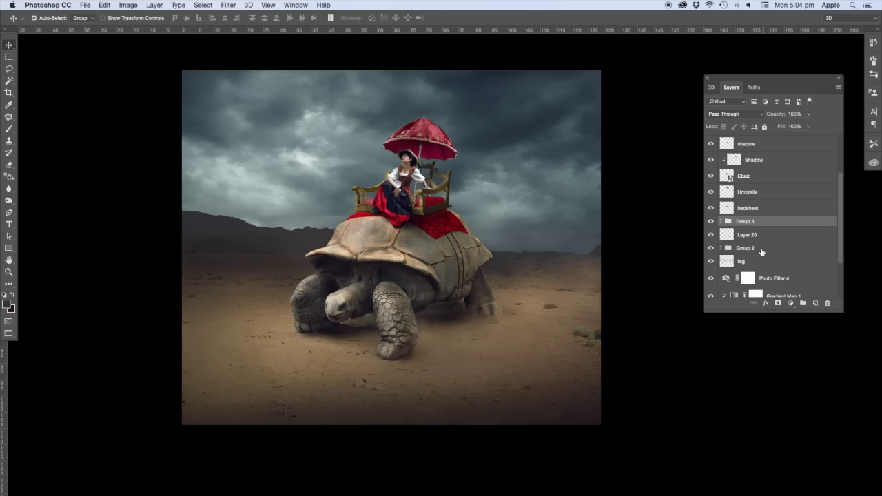
pyautogui.doubleClick(745, 221)
pyautogui.write('Rope')
pyautogui.press('Return')
# - Lower Layer 20's fill to 78% and move it just below the dust layer
pyautogui.click(727, 236)
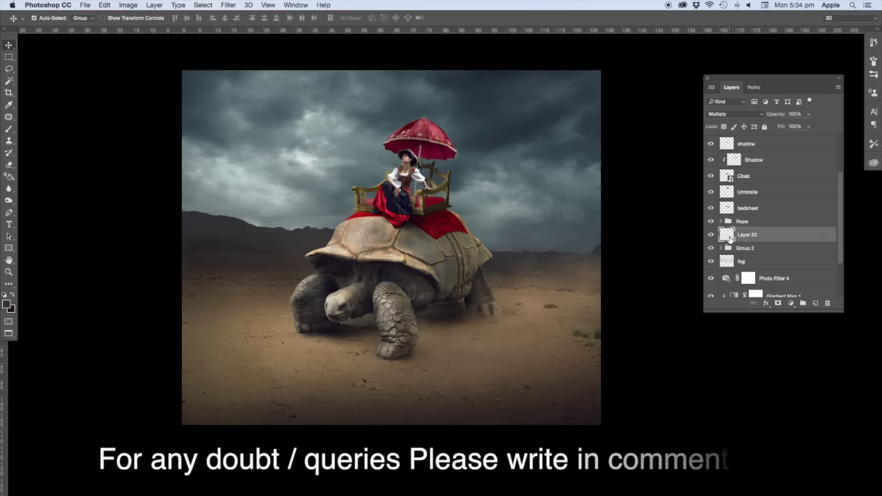
pyautogui.press('super+t')
pyautogui.moveTo(498, 321); pyautogui.dragTo(486, 321)
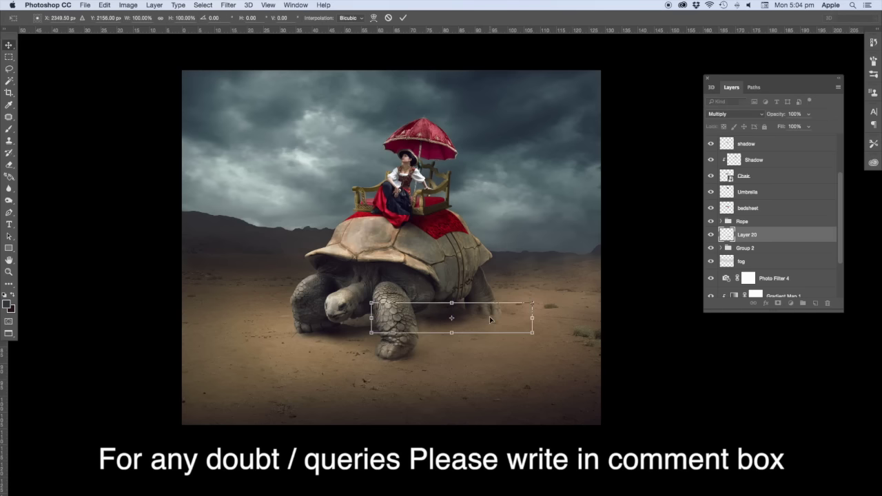
pyautogui.press('Escape')
pyautogui.moveTo(820, 126); pyautogui.dragTo(803, 143)
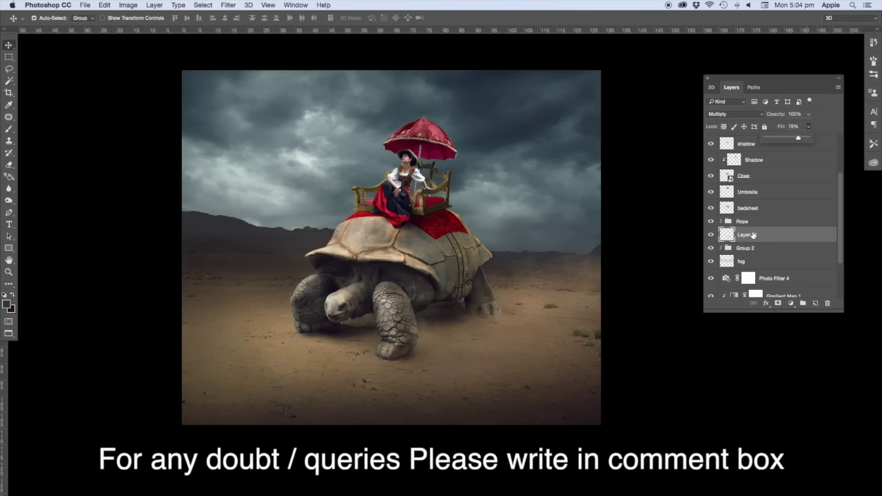
pyautogui.doubleClick(751, 235)
pyautogui.press('super+shift+bracketright')
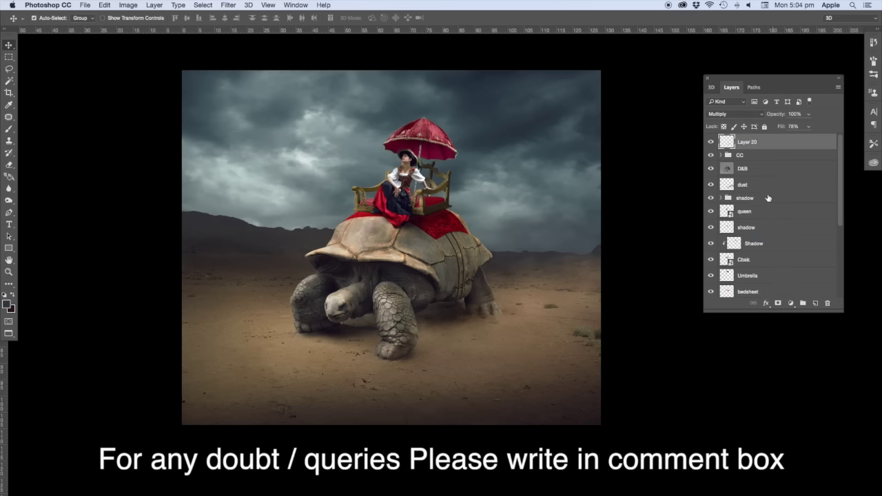
pyautogui.press('super+bracketleft')
pyautogui.press('super+bracketleft')
pyautogui.press('super+bracketleft')
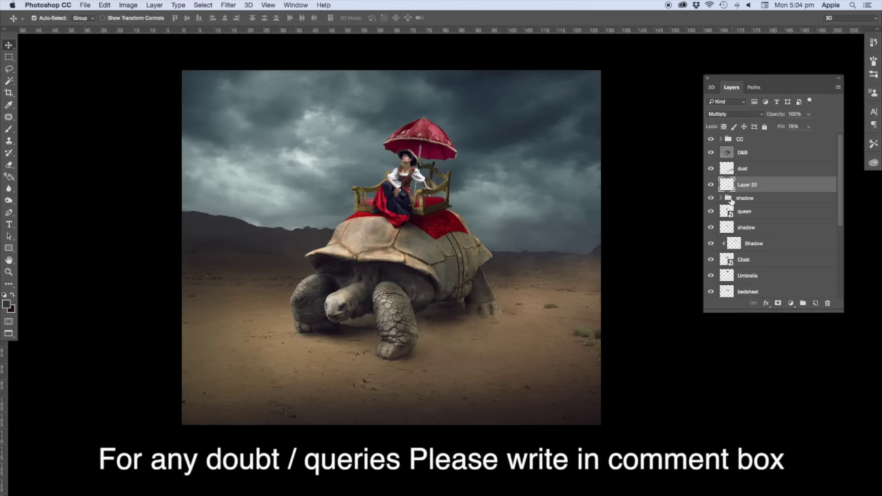
# - Group Photo Filter 4, Gradient Map 1 and the sky into a group named Sky
pyautogui.click(782, 200)
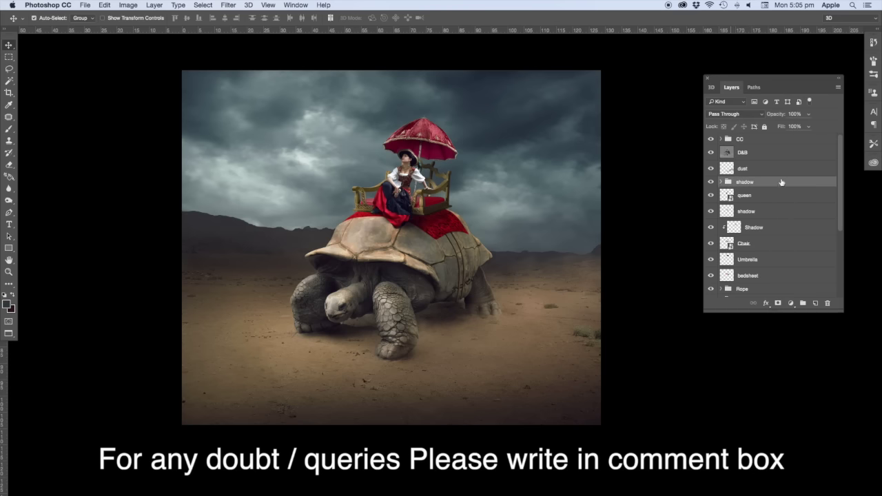
pyautogui.scroll(-5, 786, 211)
pyautogui.click(712, 229)
pyautogui.click(711, 230)
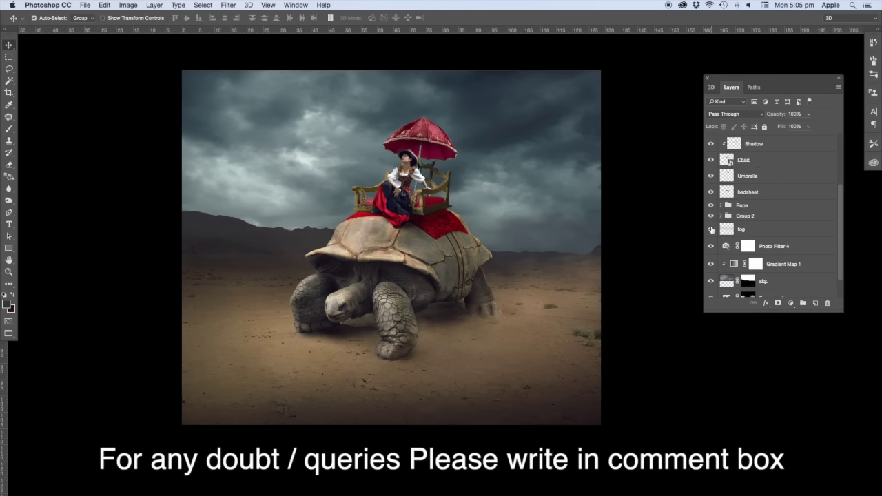
pyautogui.scroll(-2, 780, 237)
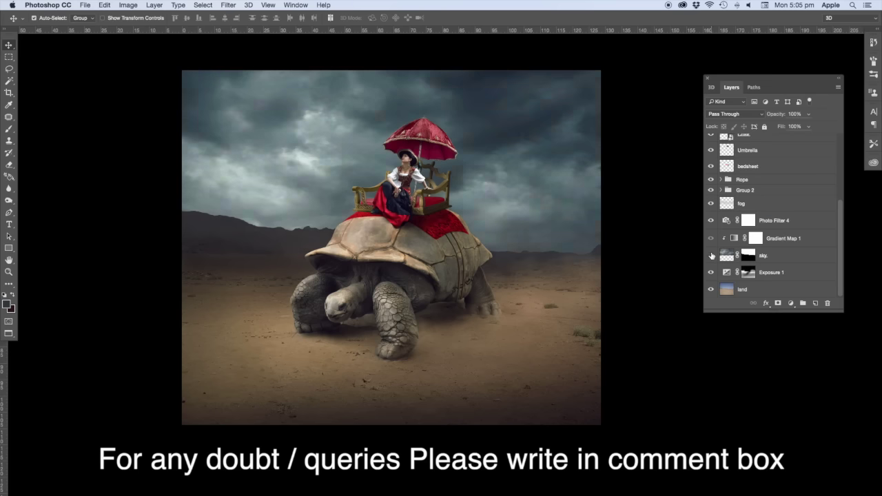
pyautogui.click(772, 220)
pyautogui.keyDown('shift'); pyautogui.click(781, 253); pyautogui.keyUp('shift')
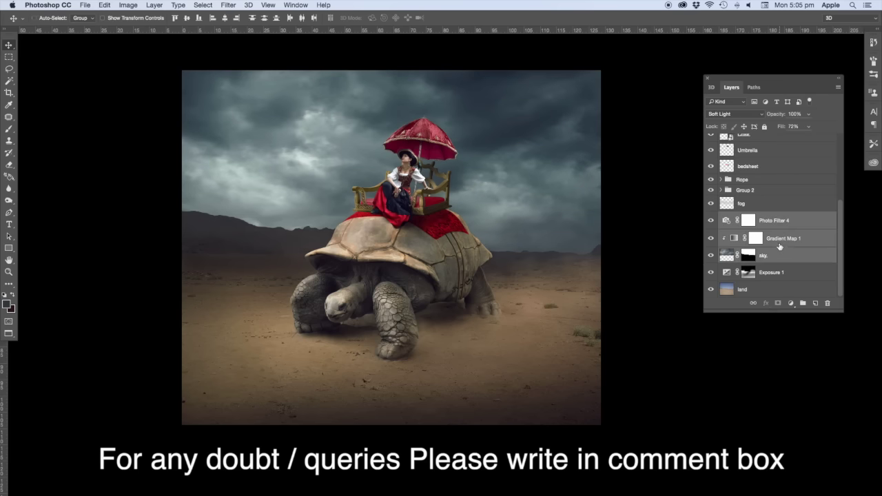
pyautogui.hotkey('ctrl', 'g')
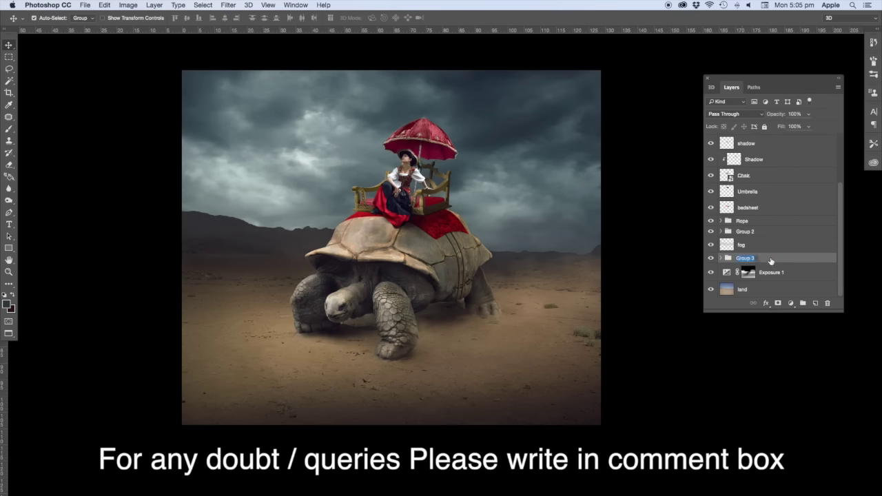
pyautogui.write('Sky')
pyautogui.press('Return')
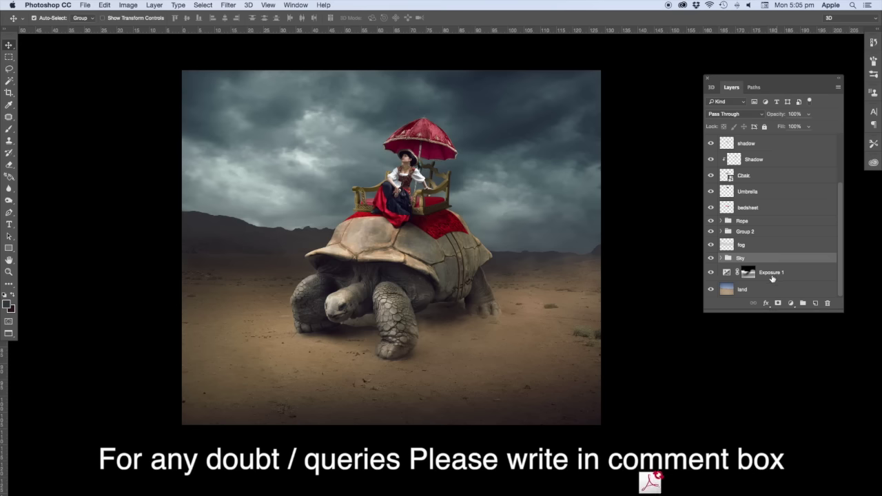
pyautogui.scroll(5, 734, 276)
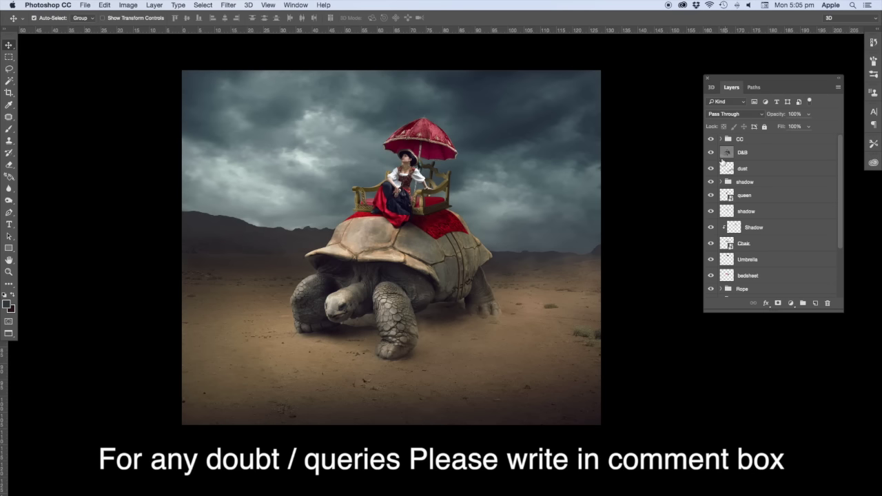
# - Hide the CC group, D&B shading, dust, tortoise shadow group, queen and chair shadow
pyautogui.click(711, 142)
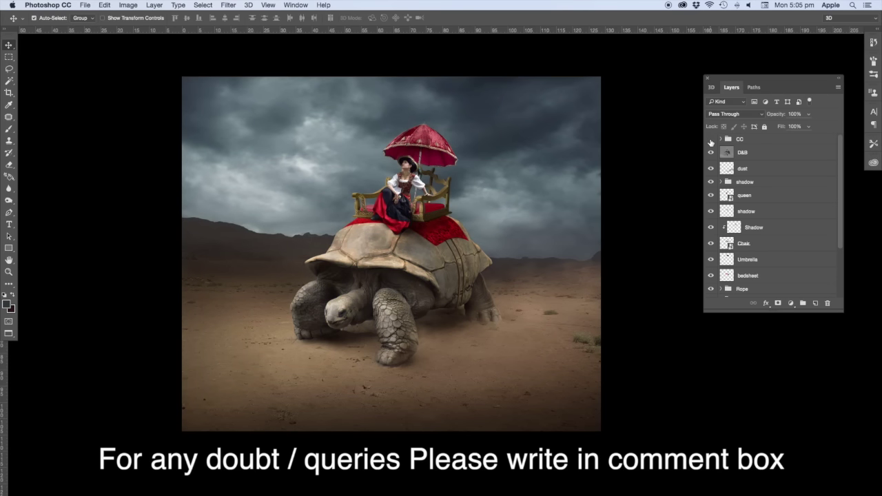
pyautogui.click(711, 153)
pyautogui.click(711, 153)
pyautogui.click(711, 153)
pyautogui.click(711, 153)
pyautogui.click(710, 153)
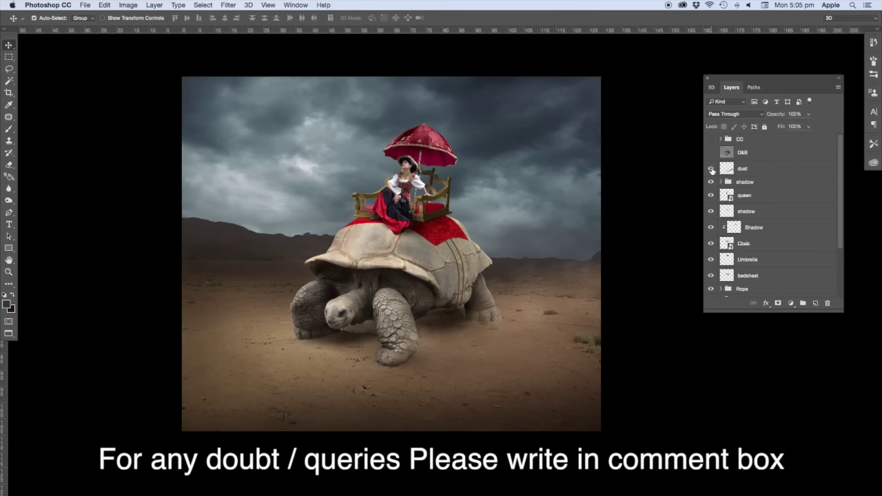
pyautogui.click(711, 168)
pyautogui.click(710, 182)
pyautogui.click(711, 195)
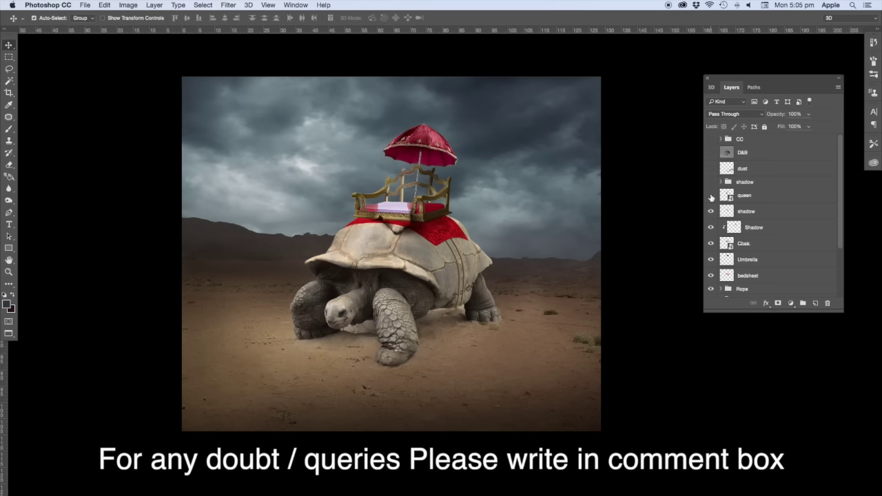
pyautogui.click(710, 211)
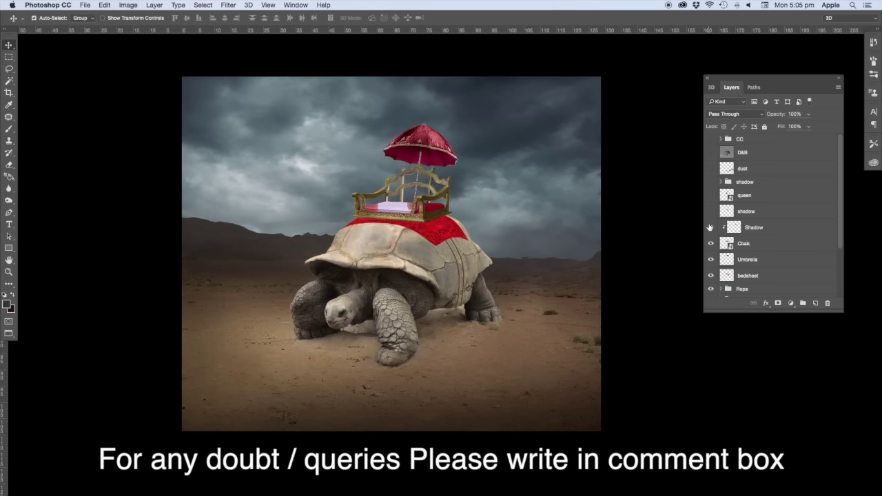
pyautogui.click(766, 227)
# - Hide the clipped Shadow, chair, umbrella, bedsheet, Rope, tortoise and fog, keeping Exposure 1 and Sky visible
pyautogui.scroll(-2, 767, 229)
pyautogui.click(710, 191)
pyautogui.click(711, 207)
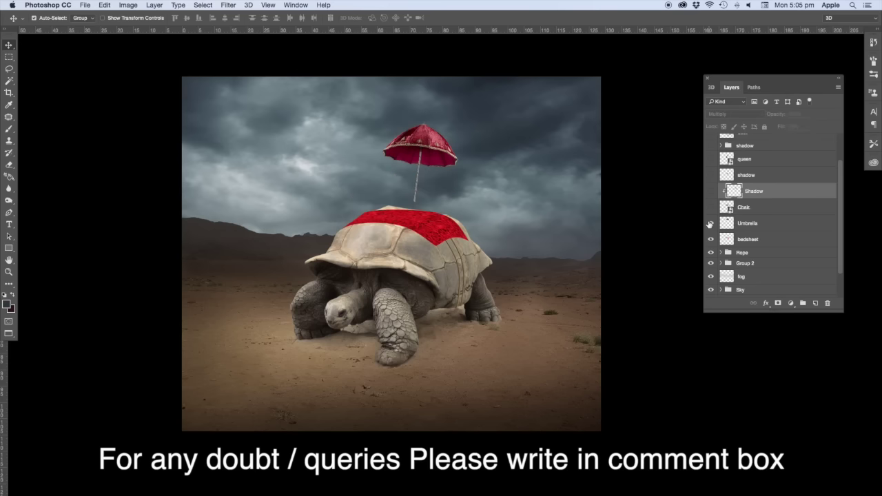
pyautogui.click(710, 223)
pyautogui.click(711, 239)
pyautogui.scroll(-1, 758, 238)
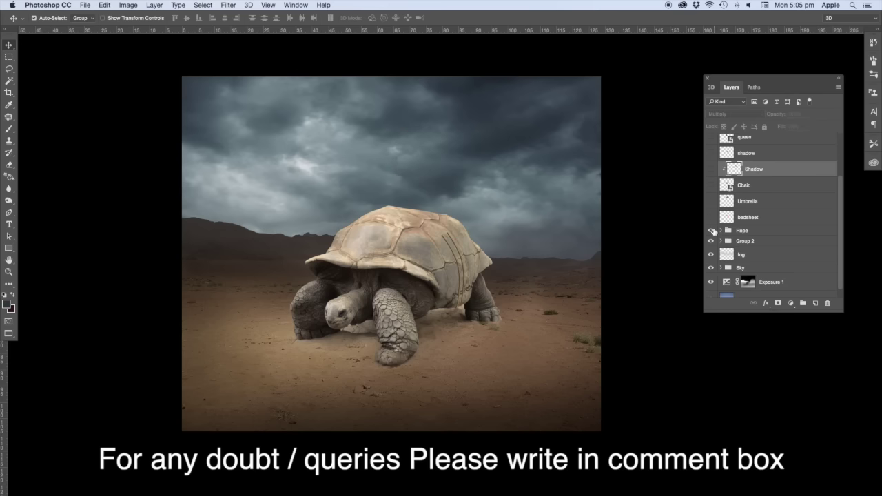
pyautogui.click(711, 230)
pyautogui.click(710, 241)
pyautogui.scroll(-1, 713, 243)
pyautogui.click(711, 245)
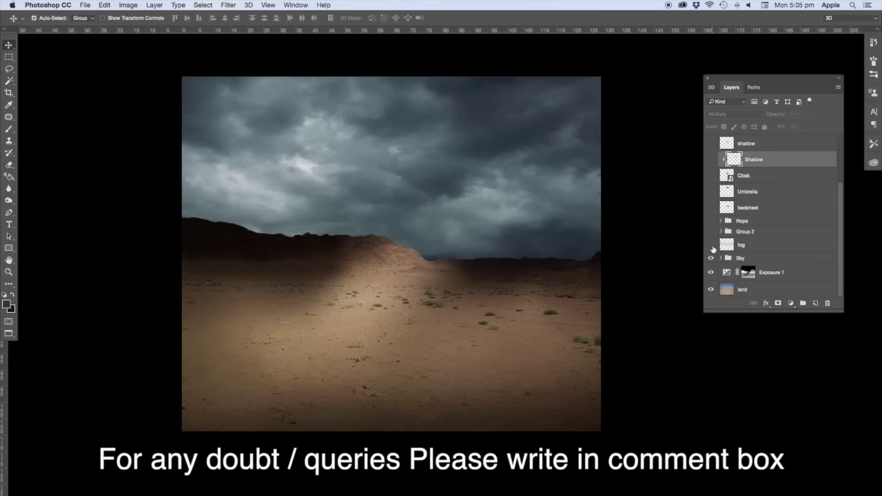
pyautogui.click(711, 258)
pyautogui.click(712, 273)
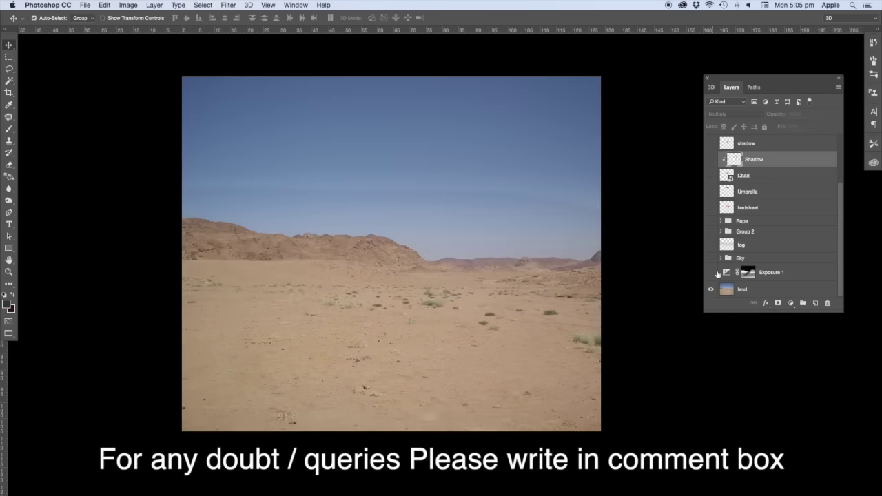
pyautogui.click(711, 273)
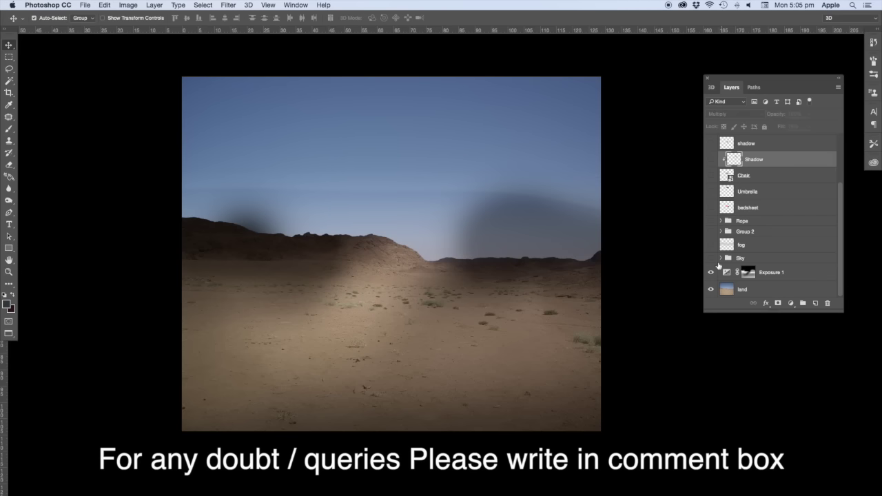
pyautogui.click(710, 257)
# - Show the fog, tortoise, Rope, bedsheet, umbrella, chair and both chair shadows again
pyautogui.click(711, 244)
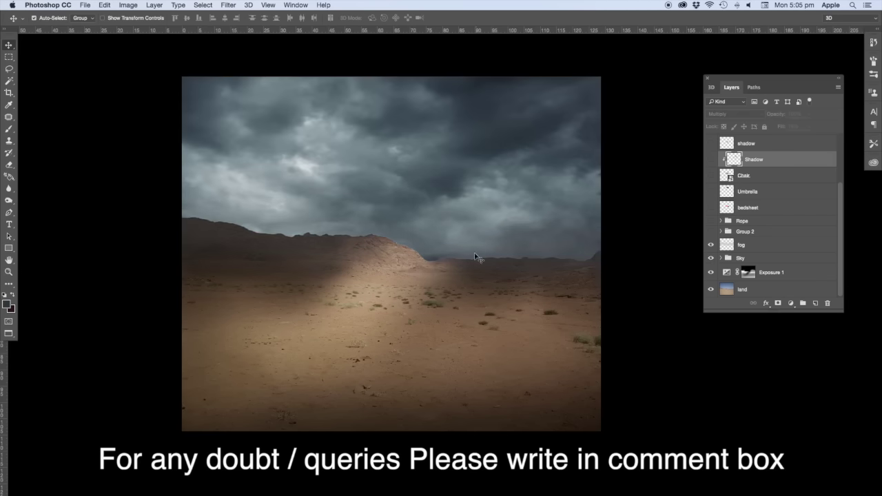
pyautogui.click(711, 232)
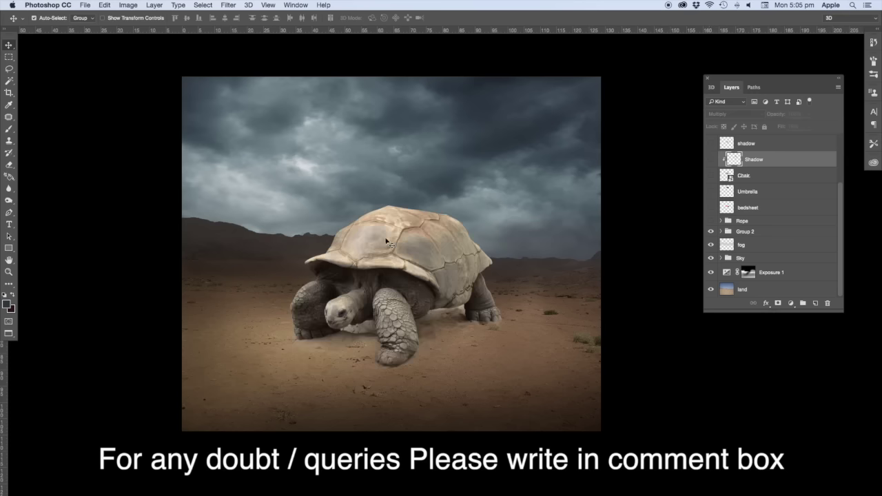
pyautogui.click(709, 221)
pyautogui.click(710, 207)
pyautogui.click(710, 191)
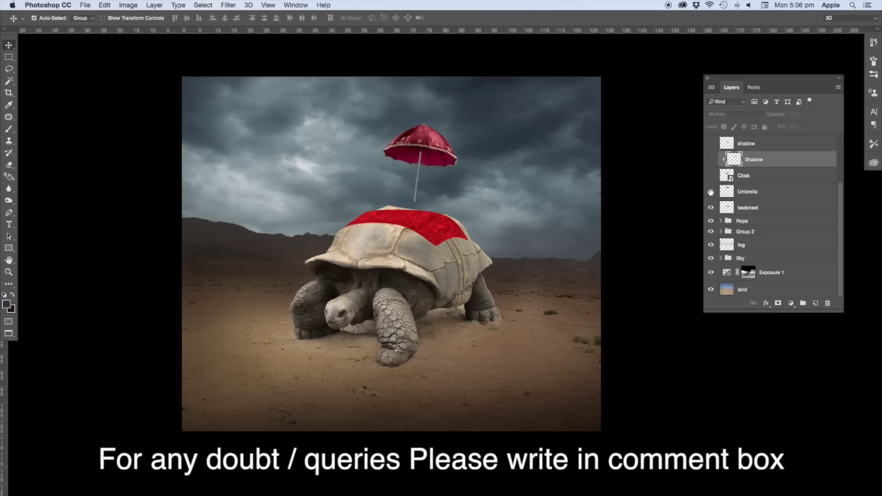
pyautogui.click(710, 176)
pyautogui.click(710, 160)
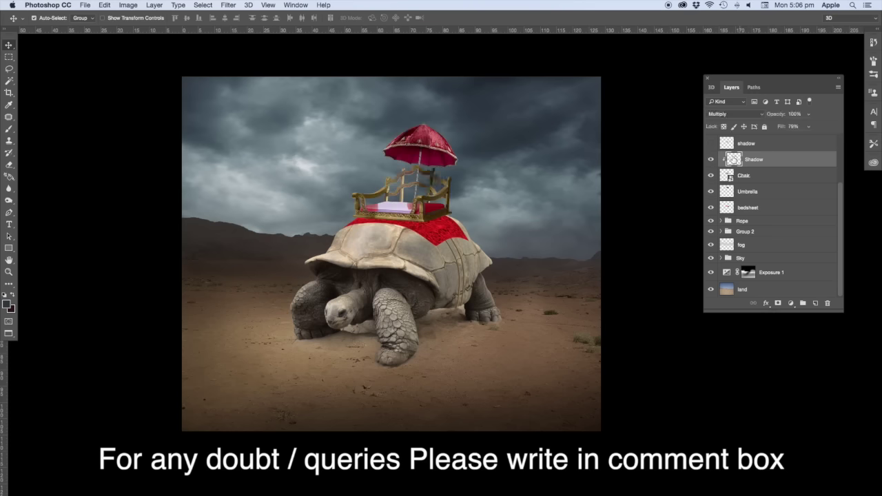
pyautogui.click(711, 144)
pyautogui.click(781, 145)
pyautogui.scroll(4, 783, 169)
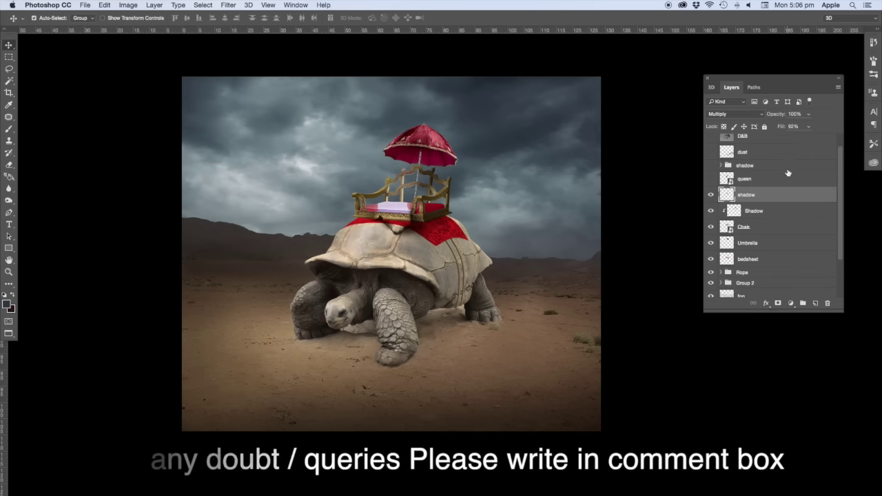
# - Show the queen, tortoise shadow group, dust, D&B shading and CC group, then expand CC
pyautogui.click(711, 195)
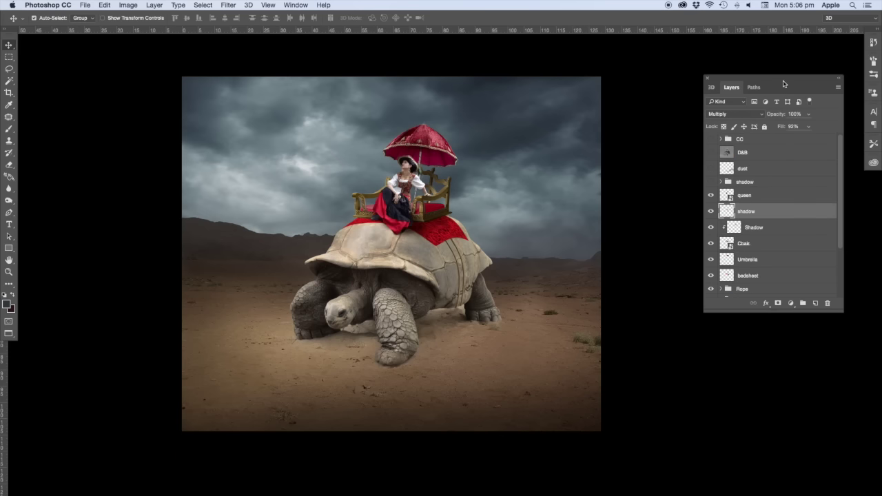
pyautogui.moveTo(783, 84); pyautogui.dragTo(701, 122)
pyautogui.click(629, 221)
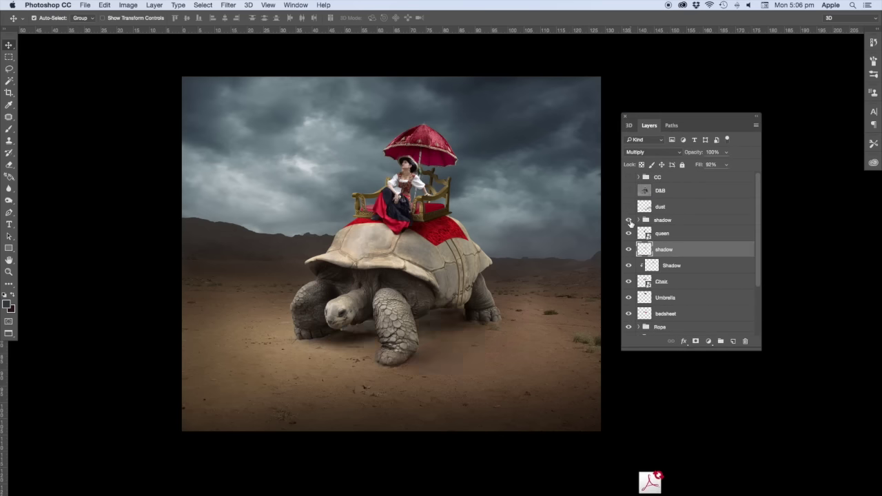
pyautogui.click(629, 207)
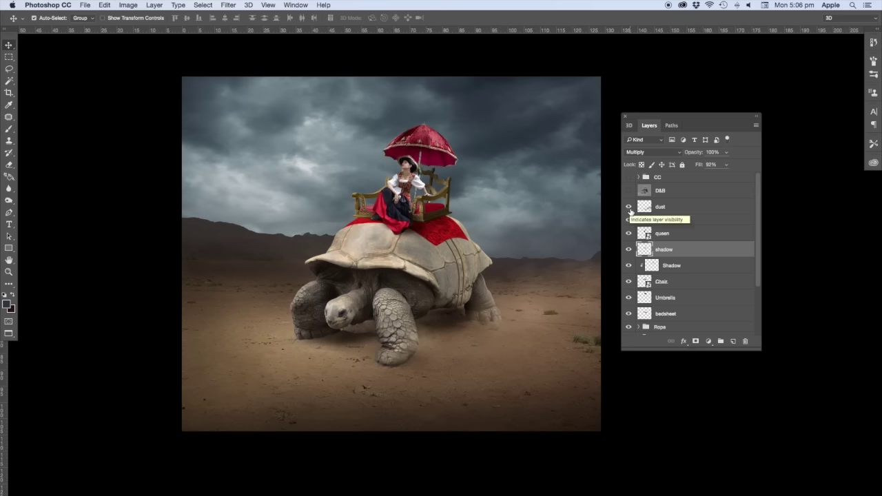
pyautogui.click(628, 207)
pyautogui.click(629, 208)
pyautogui.click(629, 191)
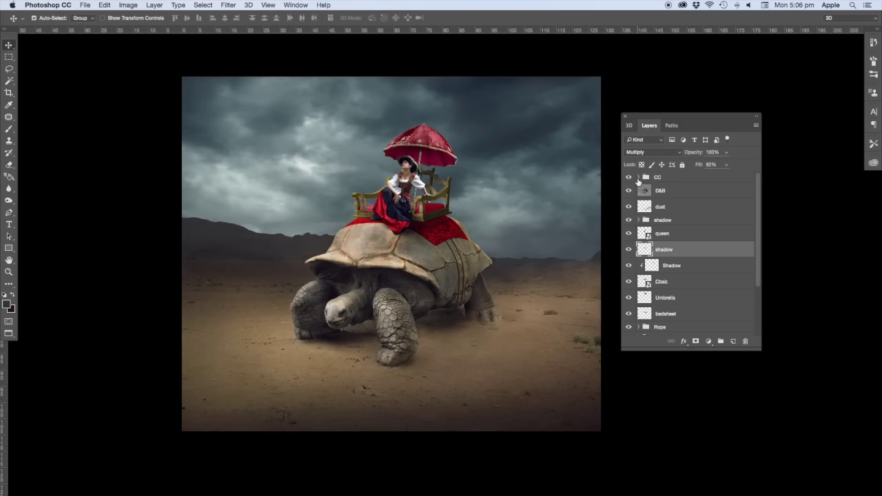
pyautogui.click(638, 178)
pyautogui.click(629, 192)
pyautogui.click(629, 192)
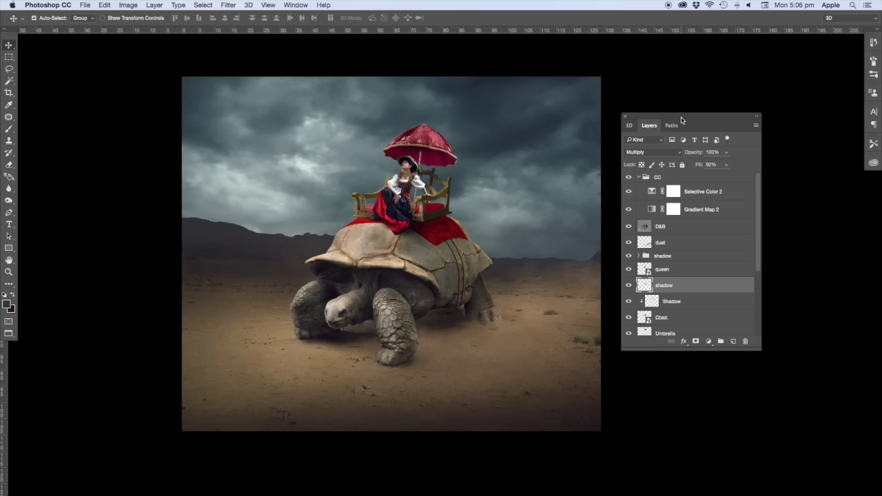
pyautogui.moveTo(681, 121); pyautogui.dragTo(691, 119)
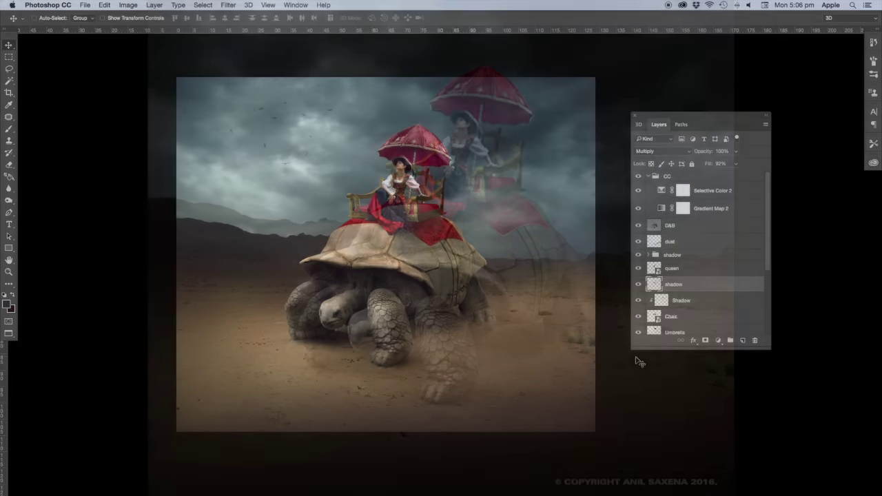